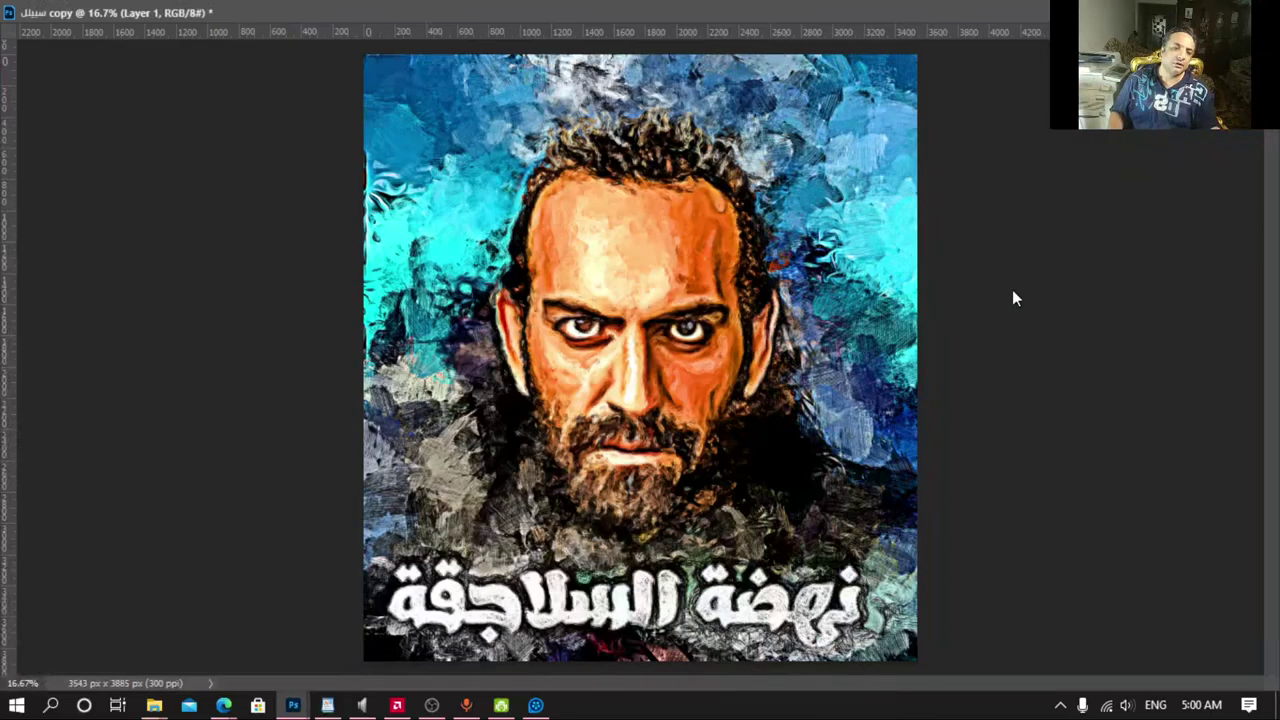
Step: Pan and zoom around the bearded-man poster to inspect the forehead, hair and blue background
scroll(1011, 287, "up", 1)
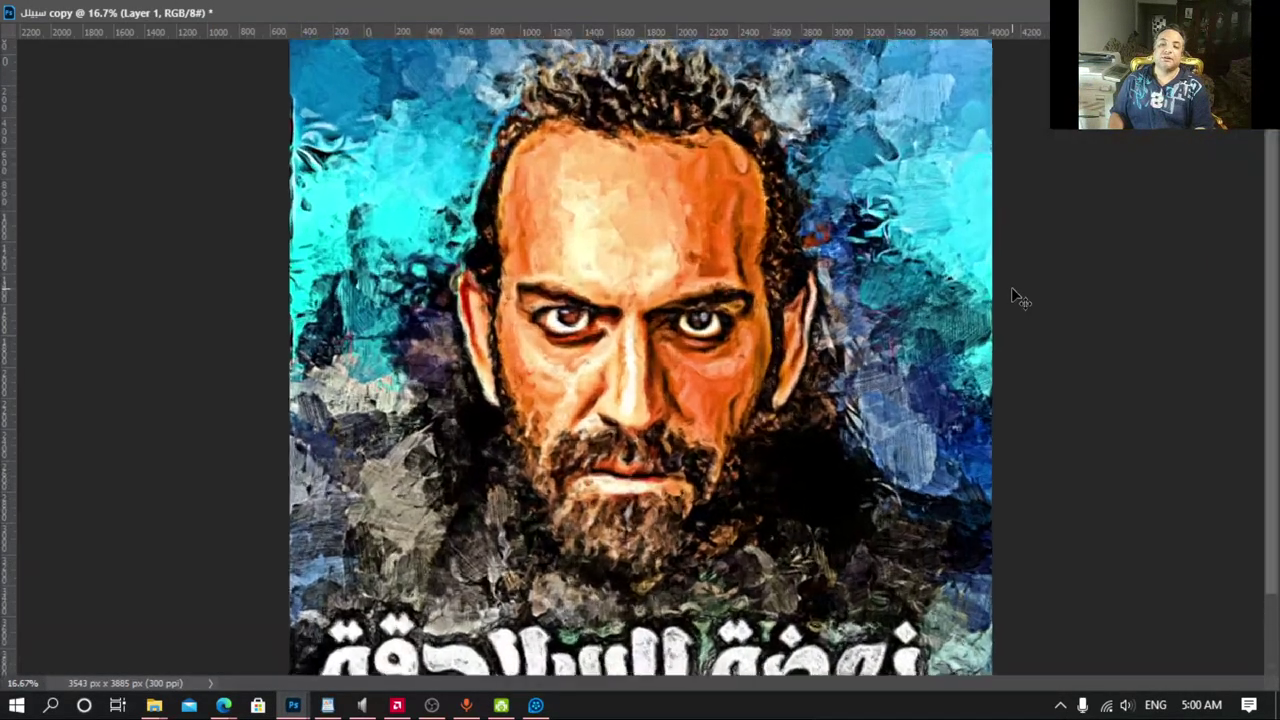
scroll(1011, 287, "up", 1)
scroll(1011, 287, "up", 1)
scroll(1011, 287, "up", 1)
scroll(1015, 295, "up", 1)
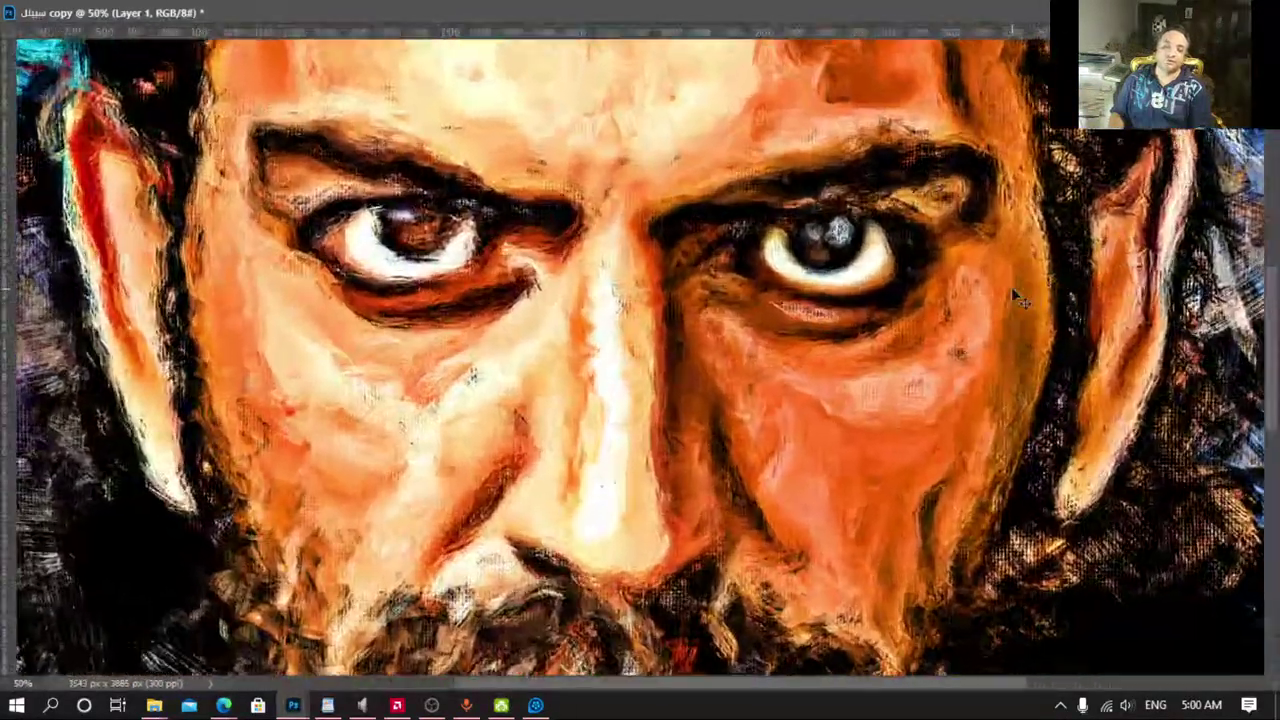
scroll(1015, 295, "up", 1)
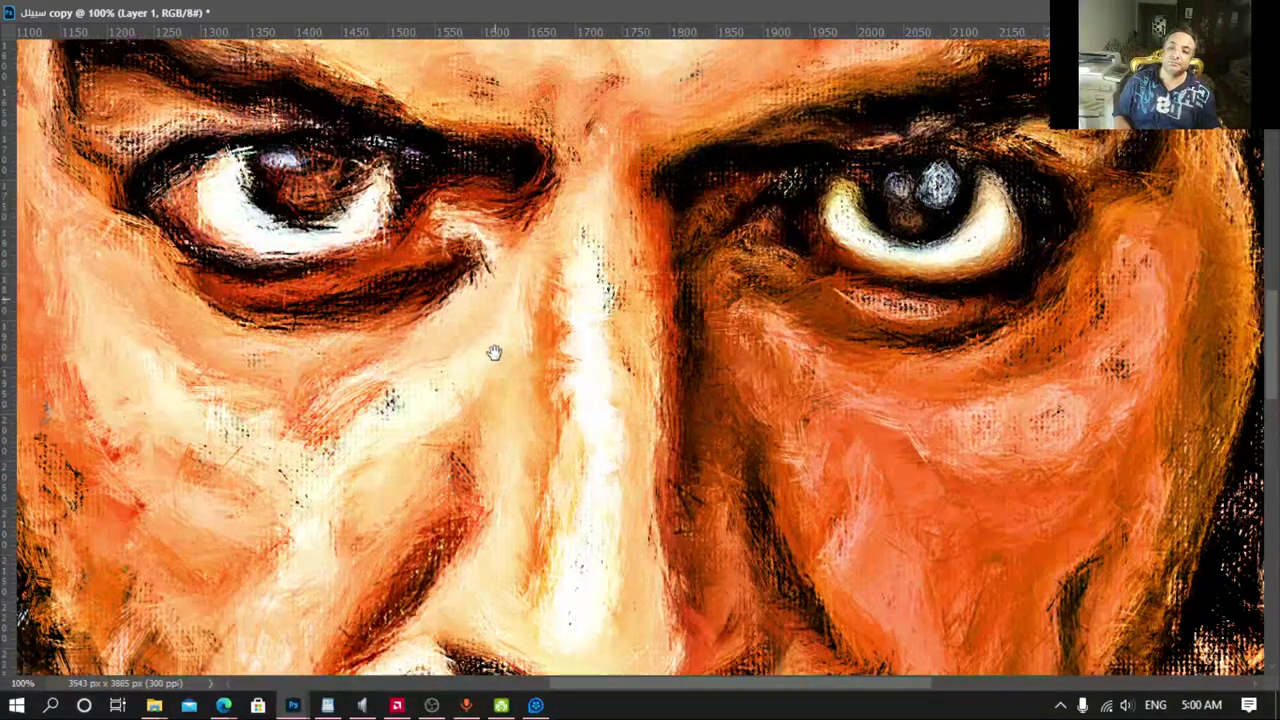
left_click_drag(491, 351, 563, 634)
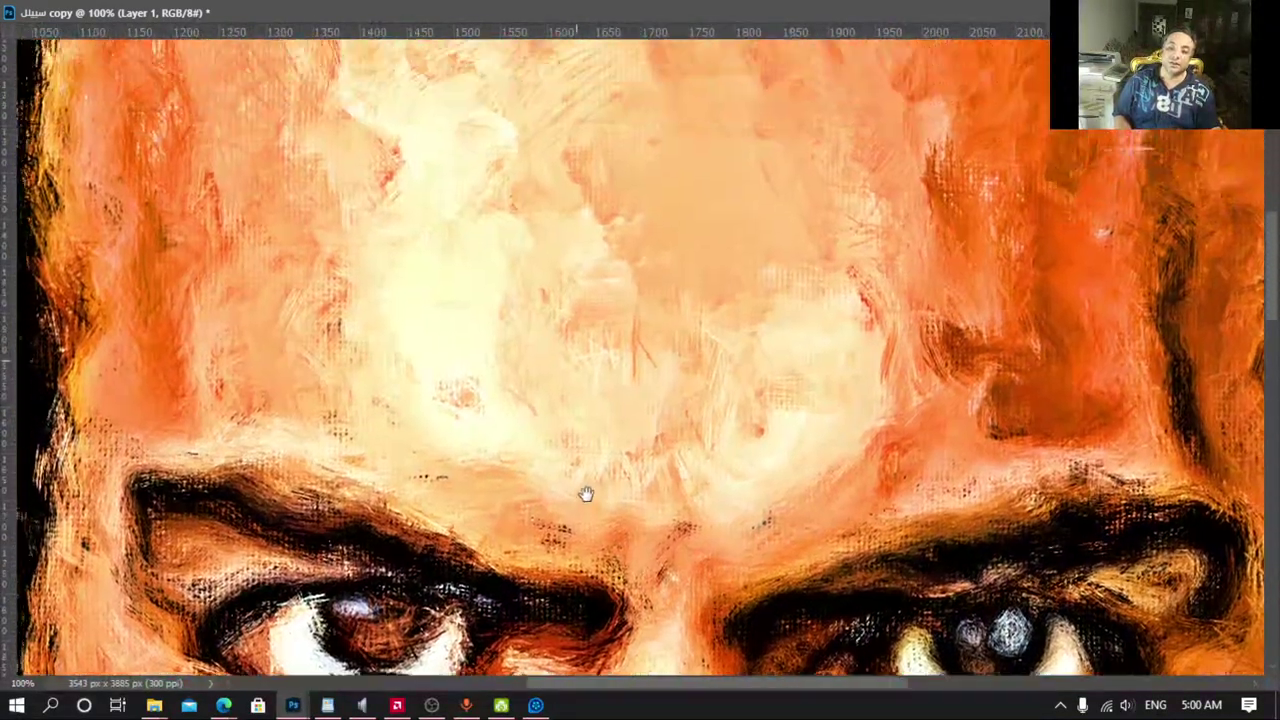
left_click_drag(586, 494, 591, 640)
left_click_drag(298, 303, 629, 623)
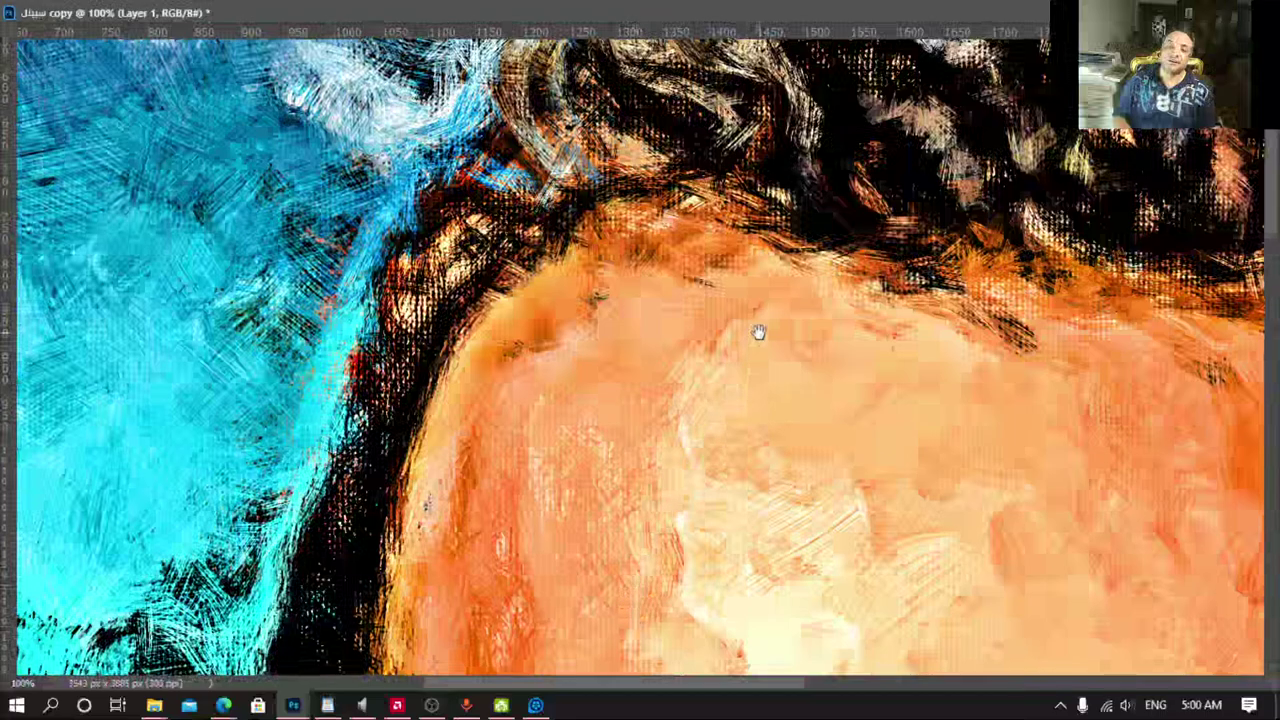
mouse_move(757, 331)
left_mouse_down()
mouse_move(543, 531)
mouse_move(452, 240)
mouse_move(733, 563)
left_mouse_up()
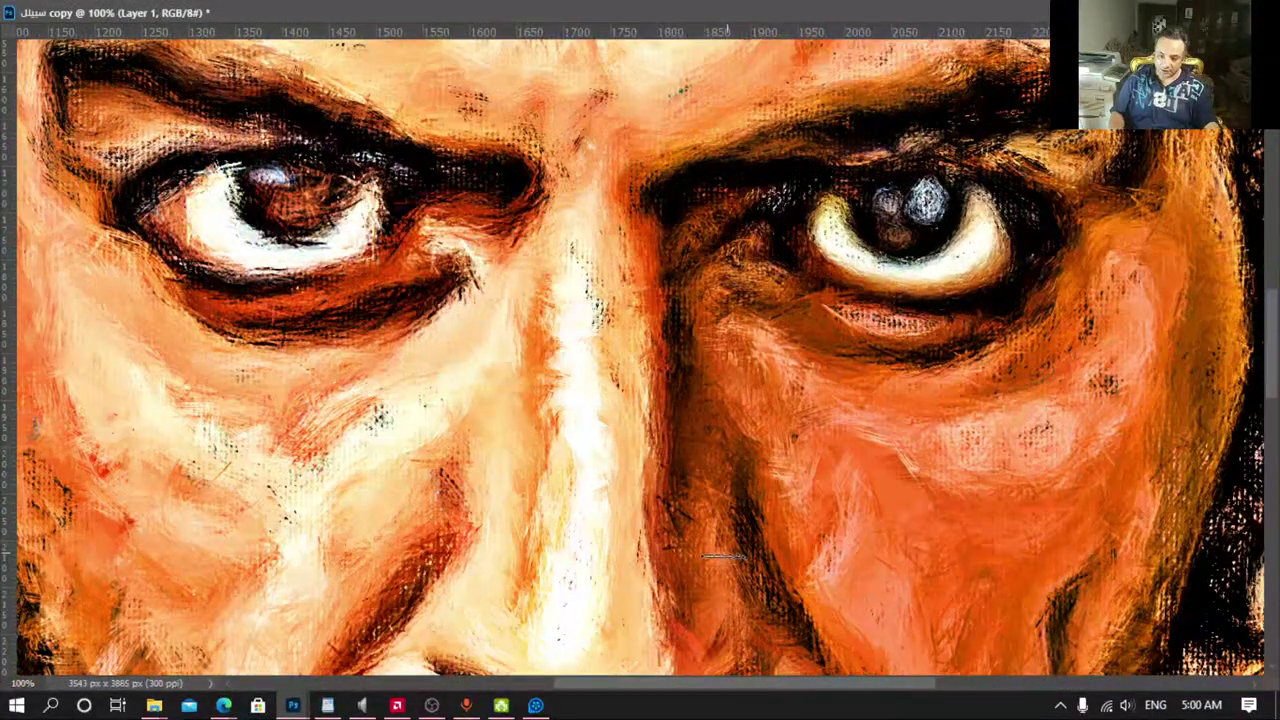
key("ctrl+minus")
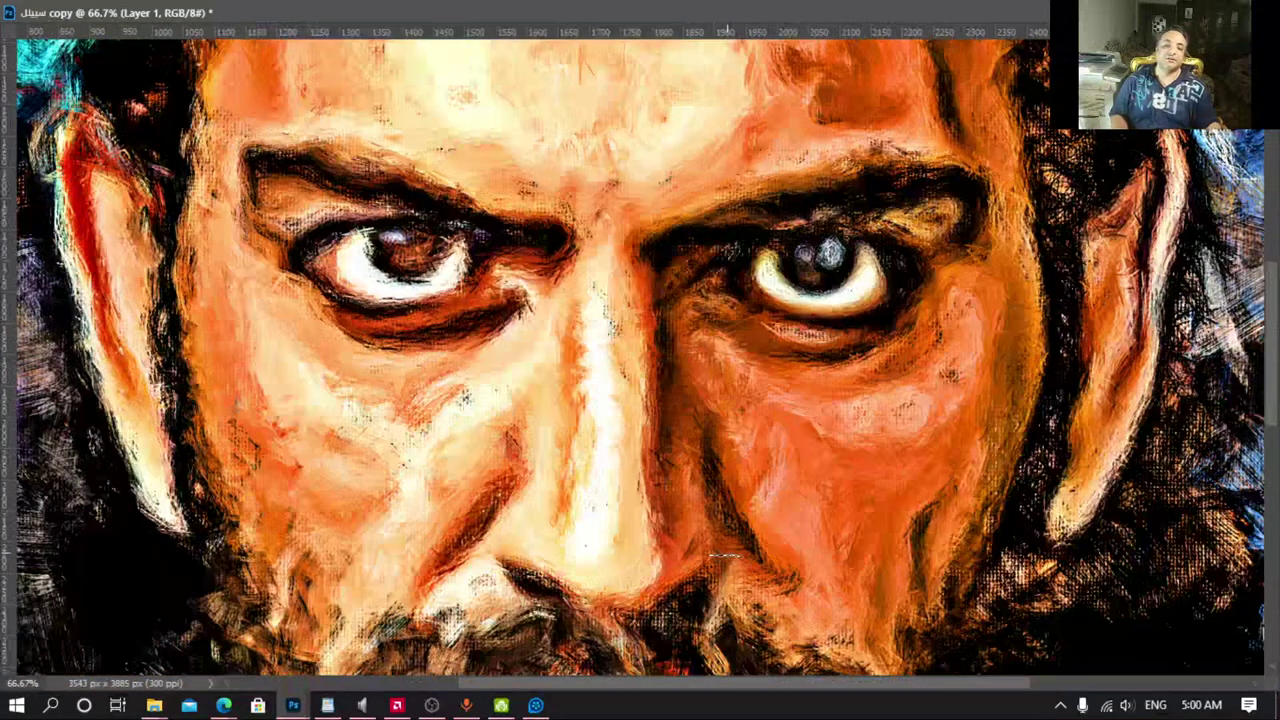
scroll(577, 580, "down", 5)
scroll(565, 500, "down", 3)
scroll(565, 485, "down", 2)
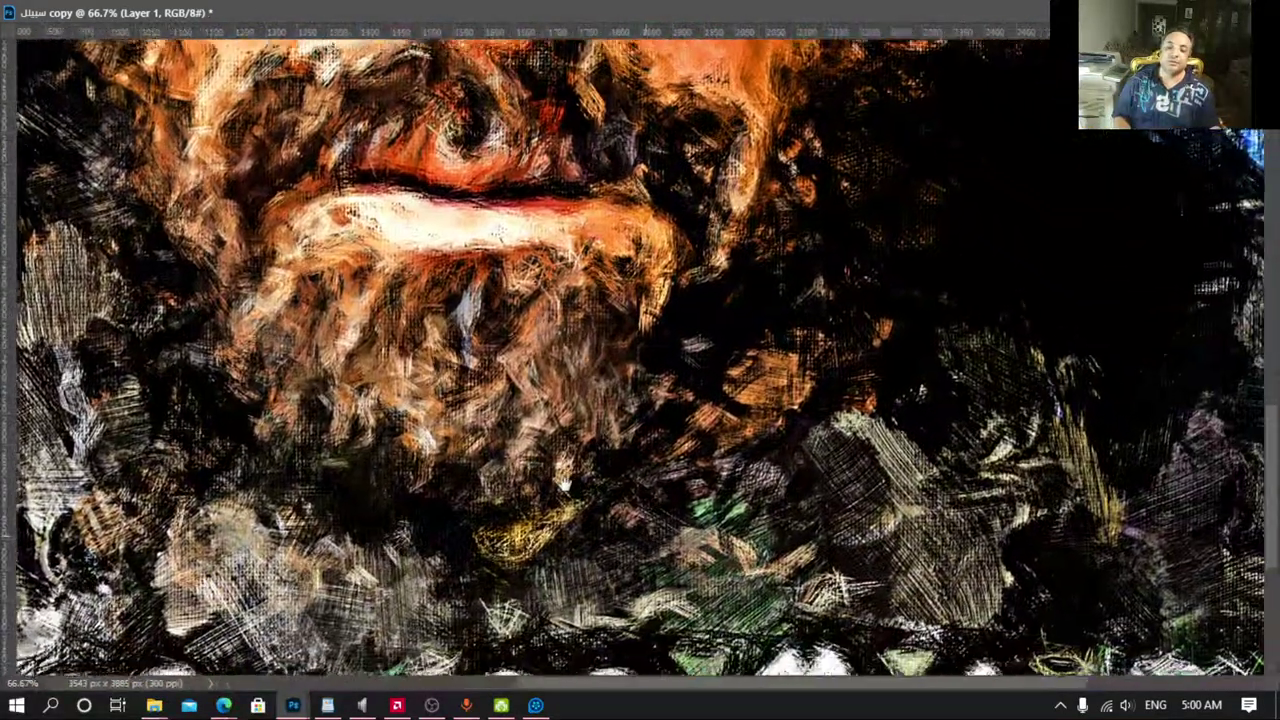
scroll(565, 485, "down", 3)
scroll(600, 500, "right", 3)
scroll(748, 686, "up", 3)
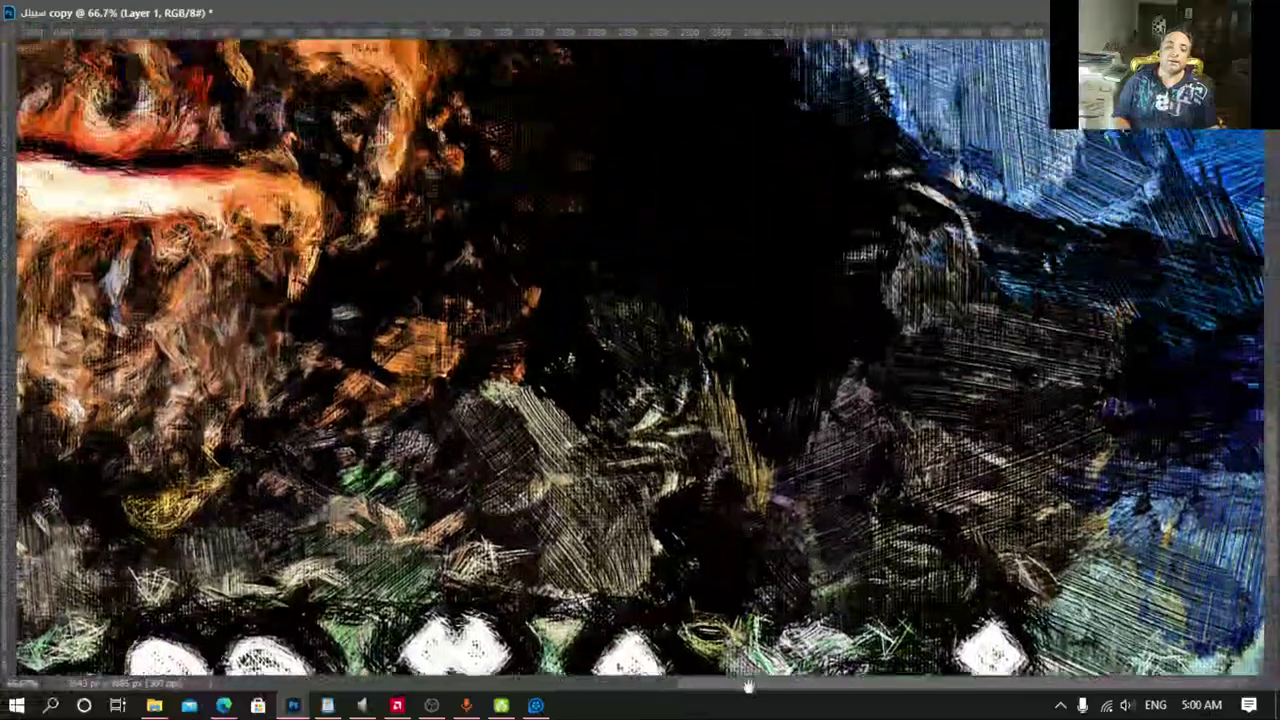
scroll(748, 686, "up", 3)
scroll(748, 686, "up", 2)
scroll(900, 500, "down", 2)
scroll(1108, 335, "left", 5)
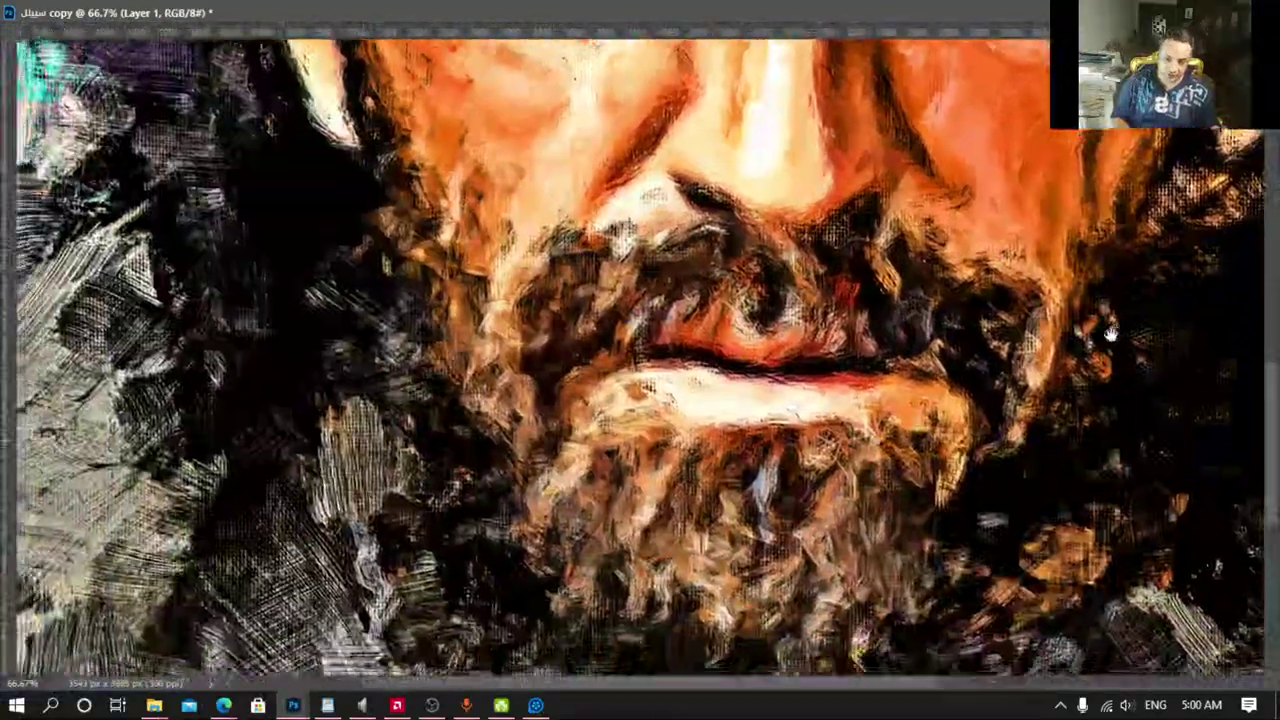
scroll(1108, 335, "left", 5)
scroll(1108, 335, "down", 2)
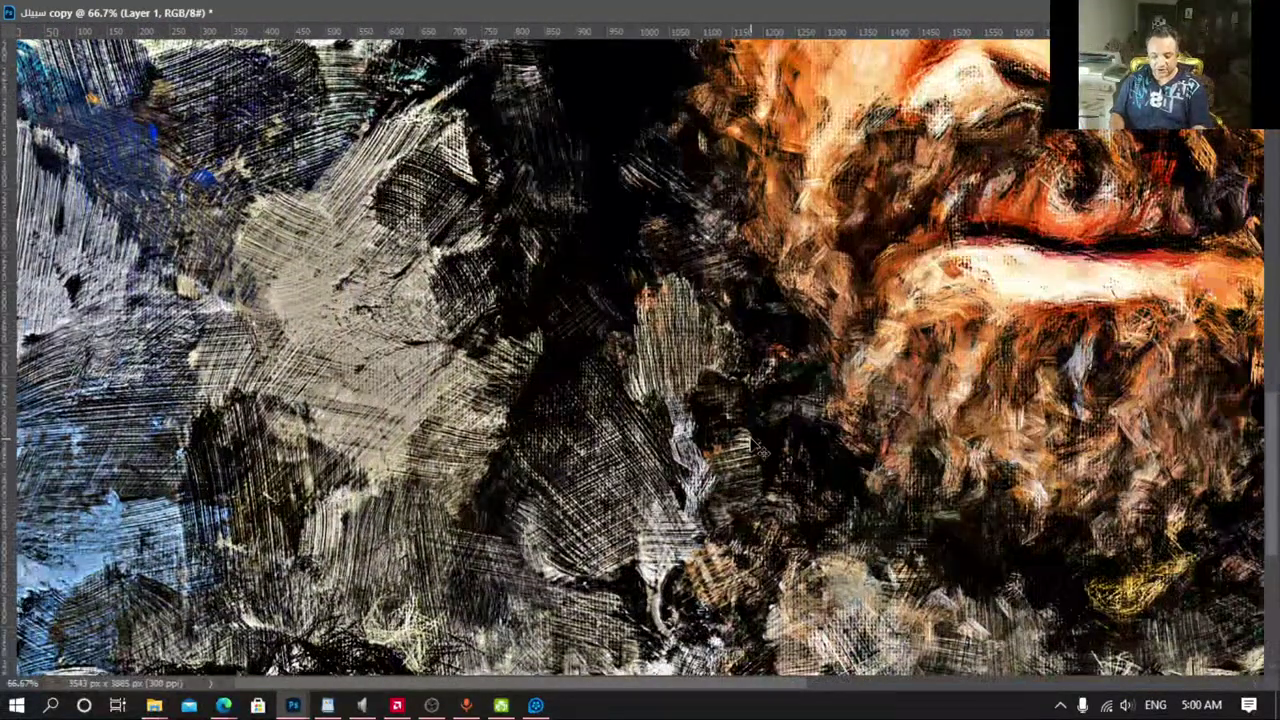
scroll(756, 447, "down", 1)
scroll(754, 444, "down", 1)
scroll(752, 440, "down", 1)
scroll(750, 437, "down", 1)
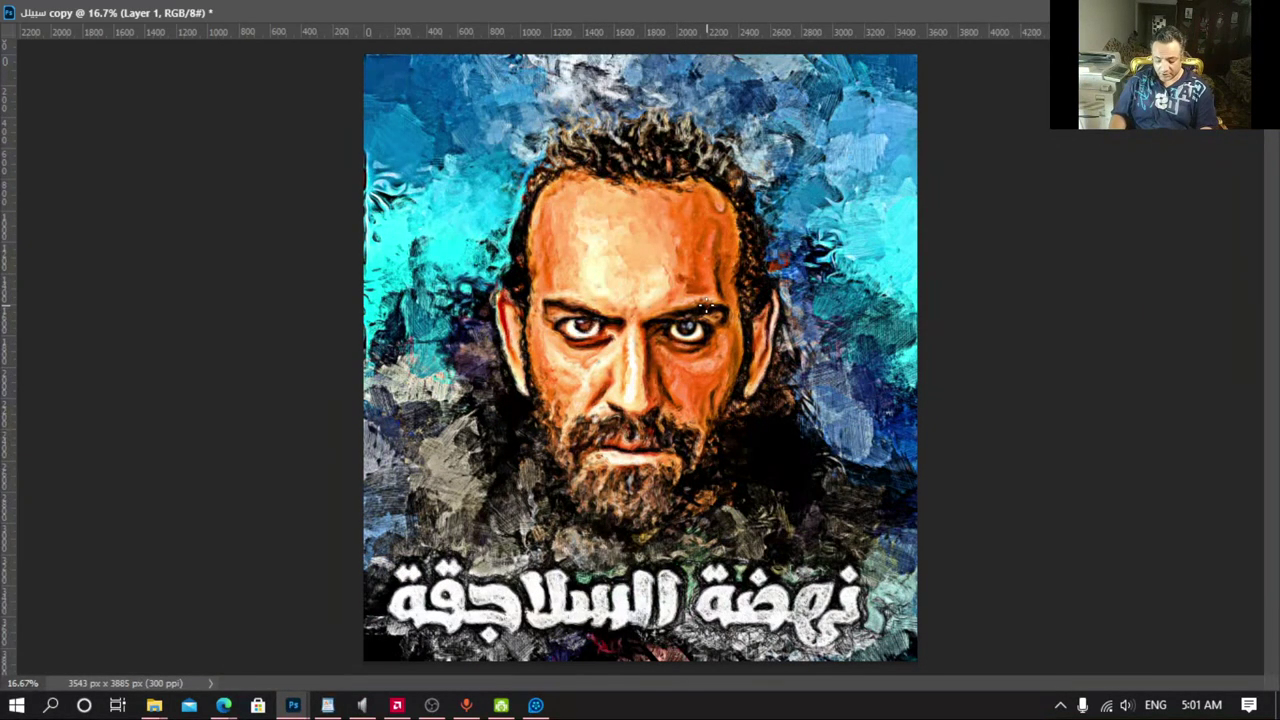
key("ctrl+plus")
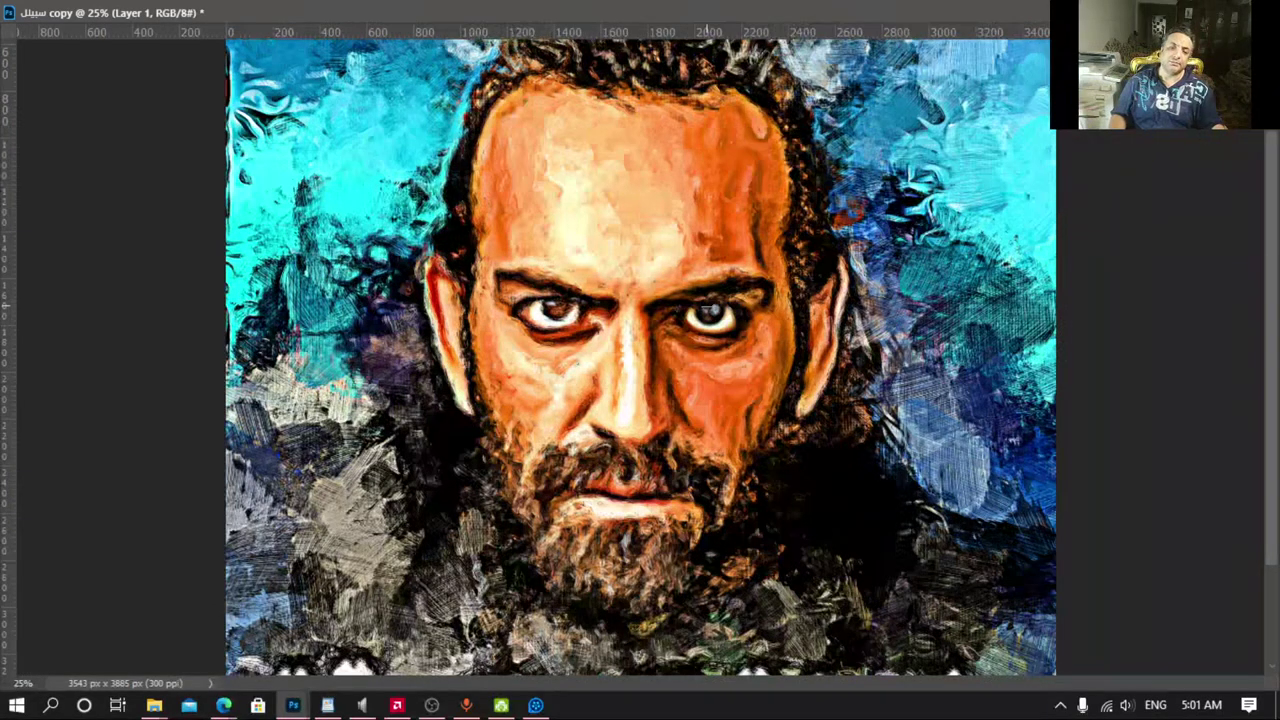
Step: Leave full screen, inspect the maximized Untitled-9-Recovered copy painting, then restore it and return to the portrait
key("f")
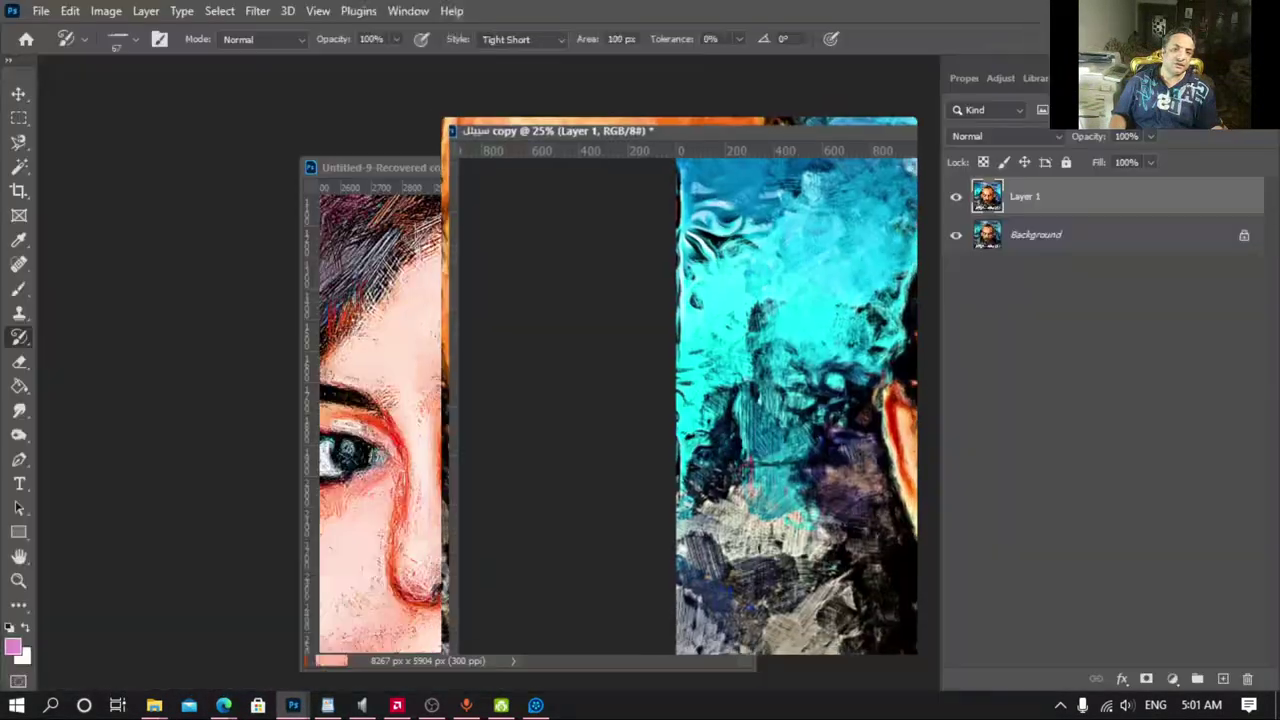
left_click(423, 184)
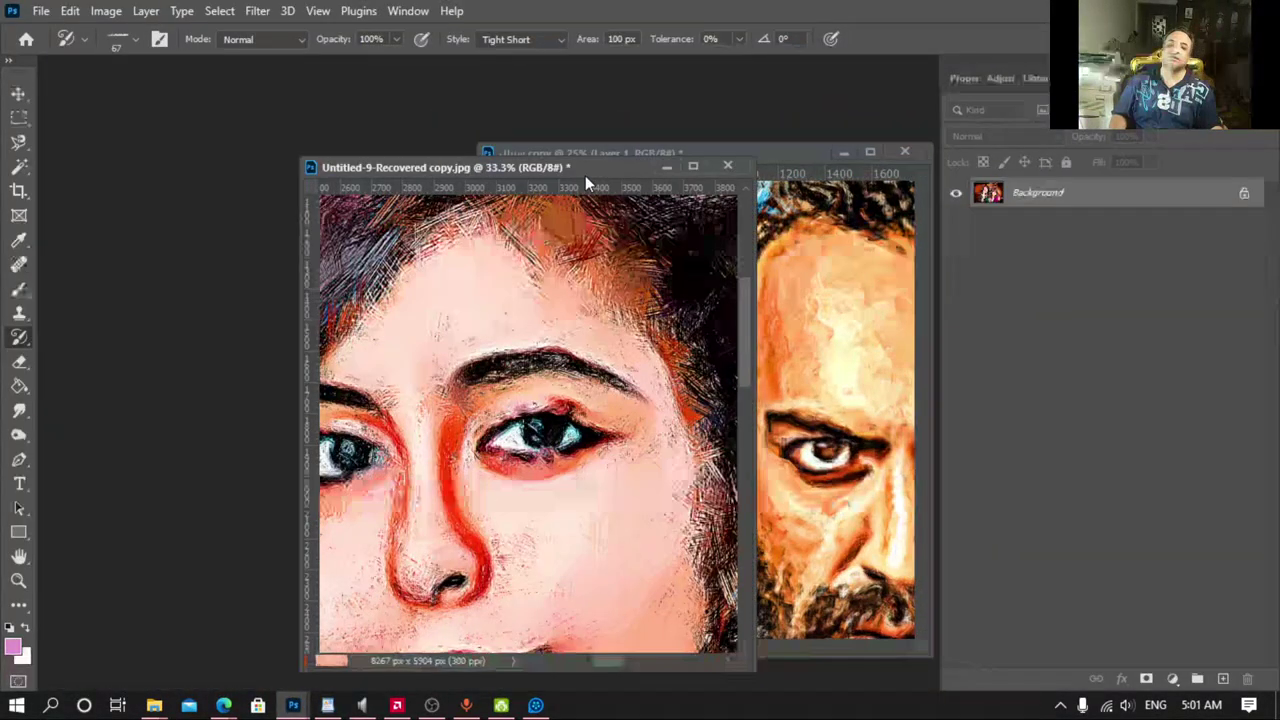
left_click(692, 165)
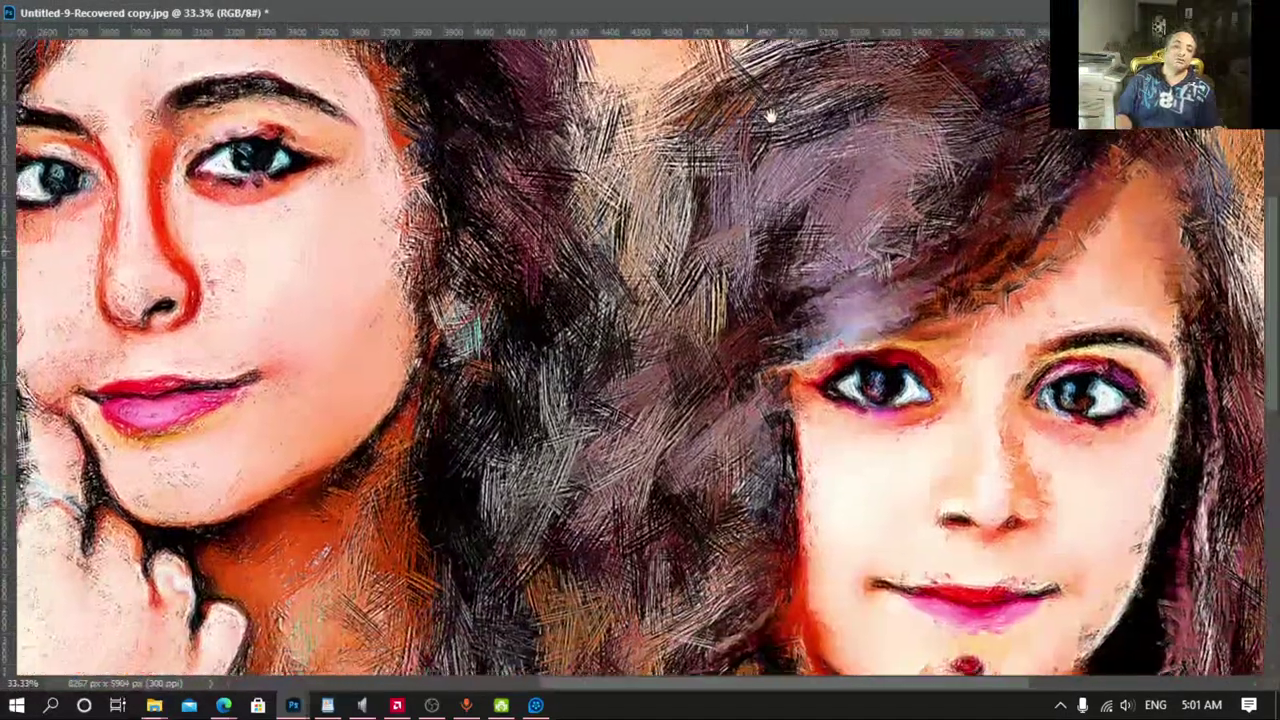
mouse_move(770, 117)
left_mouse_down()
mouse_move(529, 357)
mouse_move(908, 491)
mouse_move(808, 306)
mouse_move(975, 343)
mouse_move(786, 337)
mouse_move(814, 386)
mouse_move(560, 343)
mouse_move(617, 497)
left_mouse_up()
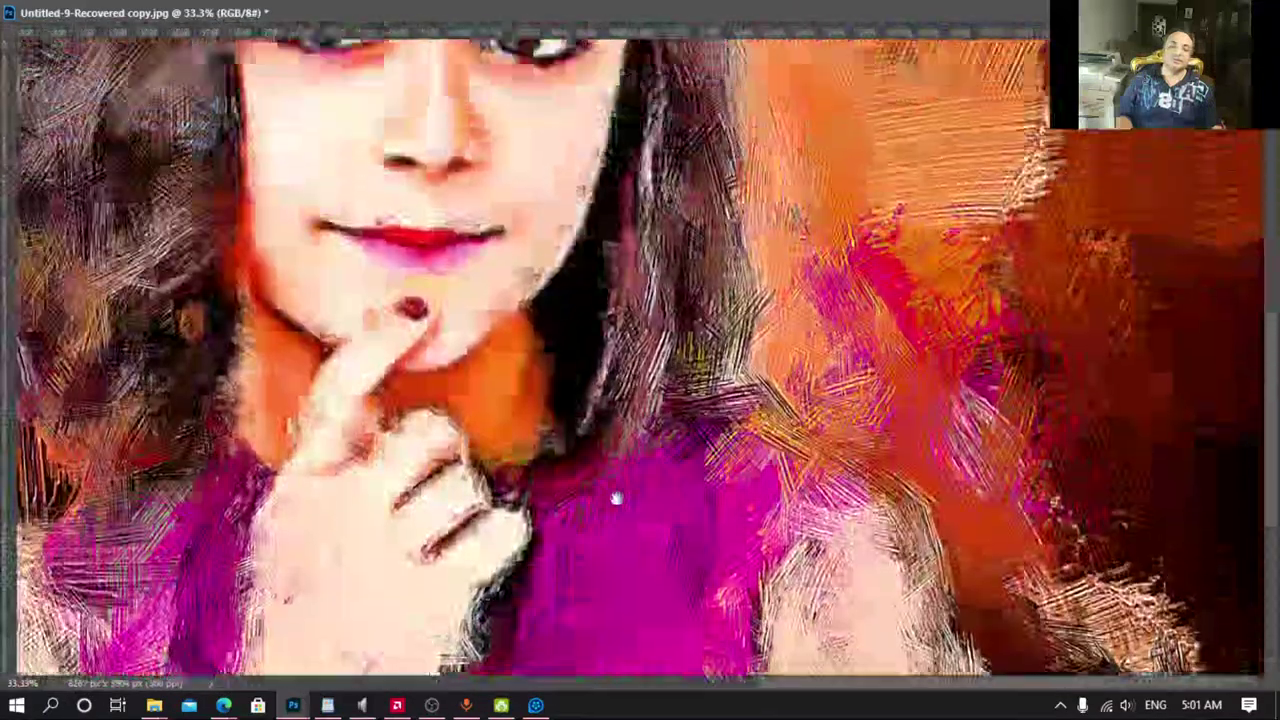
scroll(617, 497, "up", 5)
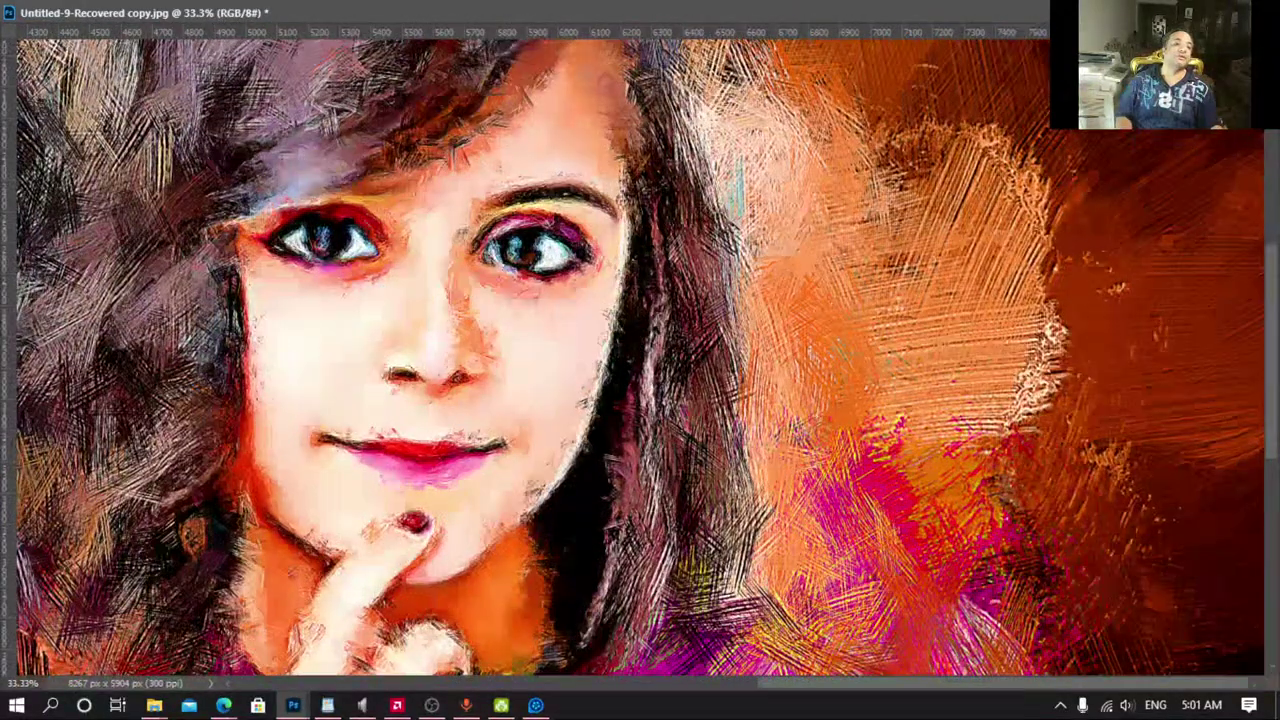
left_click(1217, 12)
left_click(820, 279)
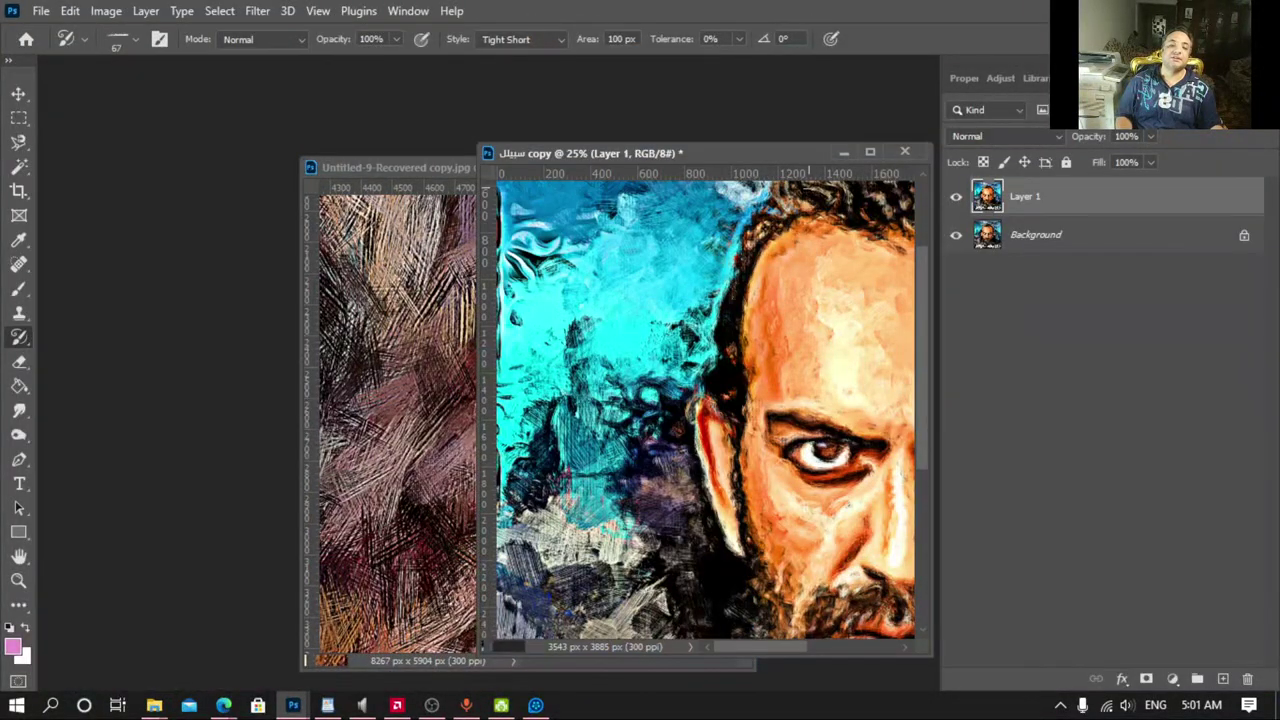
Step: Compare the sharper and softer versions, then revert the poster to its original History snapshot
key("ctrl+z")
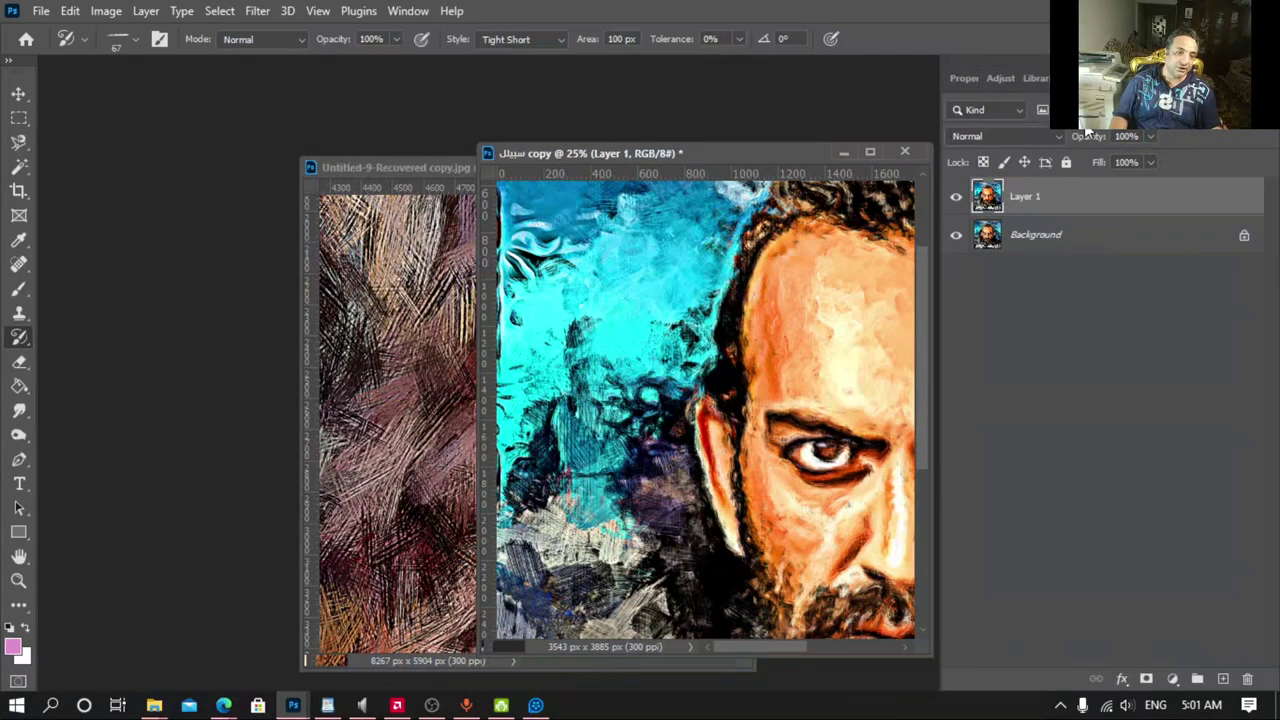
key("ctrl+shift+z")
scroll(1098, 296, "up", 5)
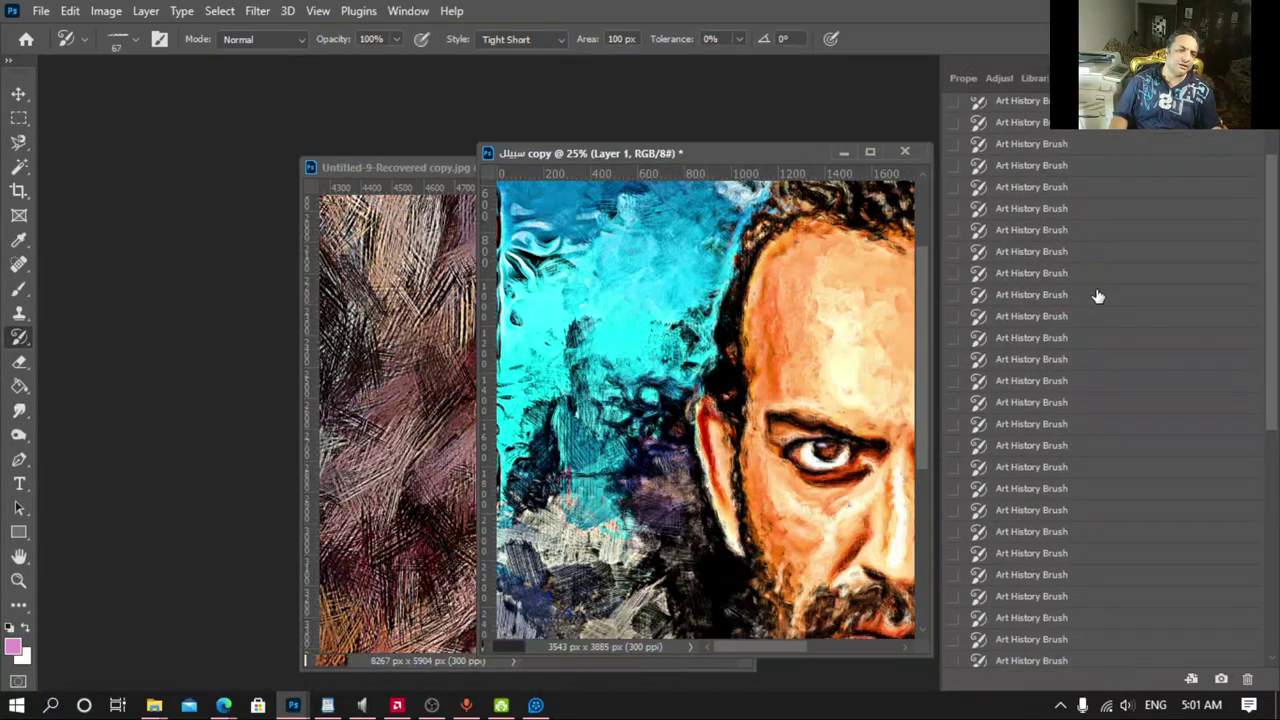
scroll(1098, 296, "up", 2)
left_click(995, 115)
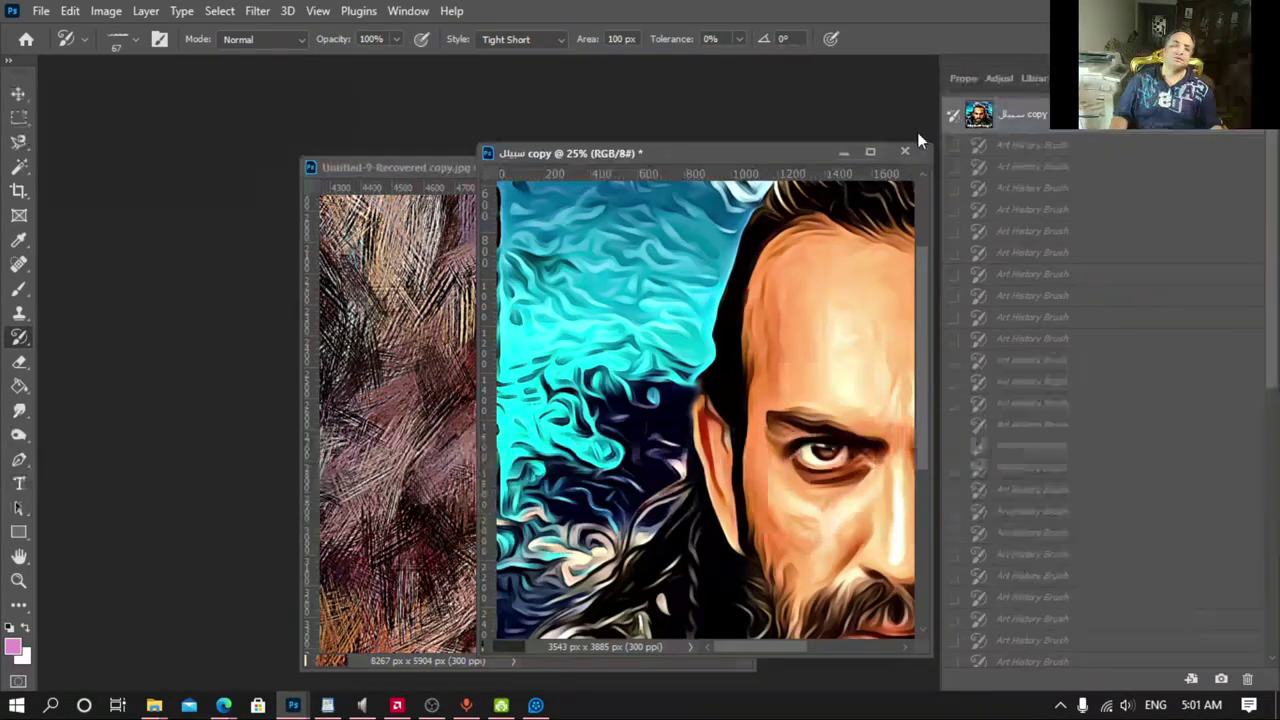
Step: Review the maximized reverted poster's face, Arabic title and hair, then return to standard screen mode
left_click(868, 153)
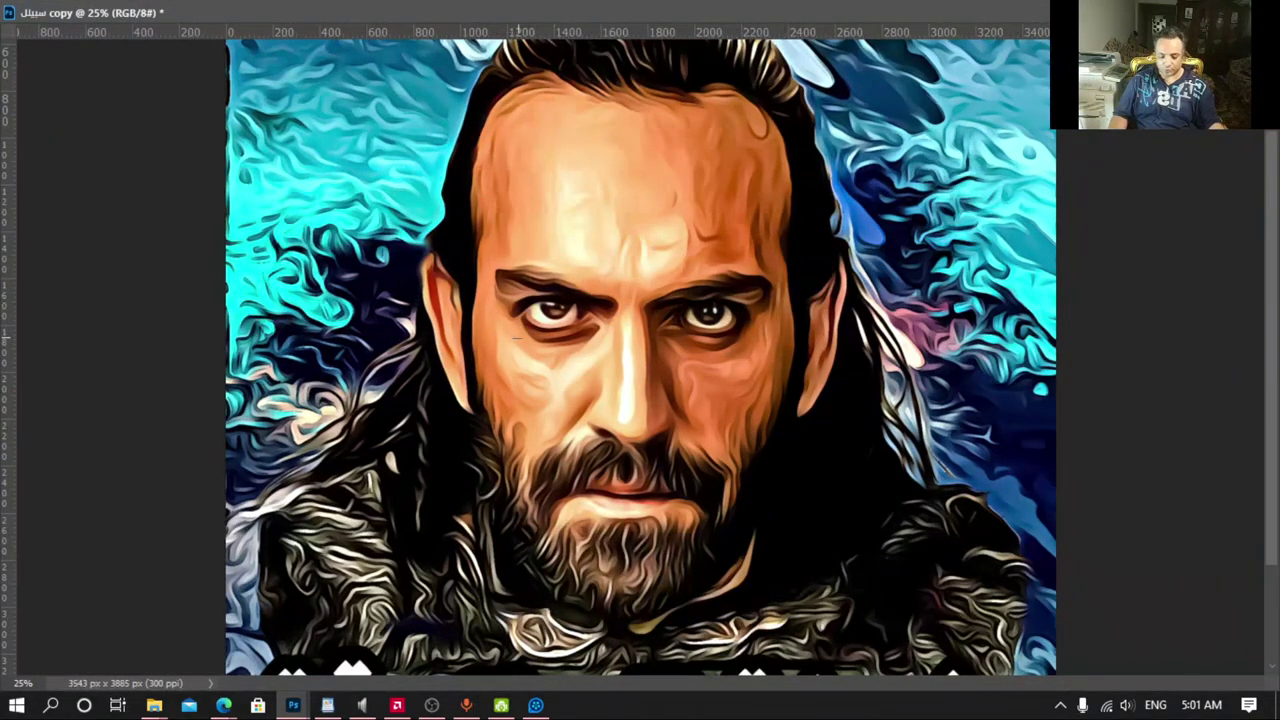
key("ctrl+plus")
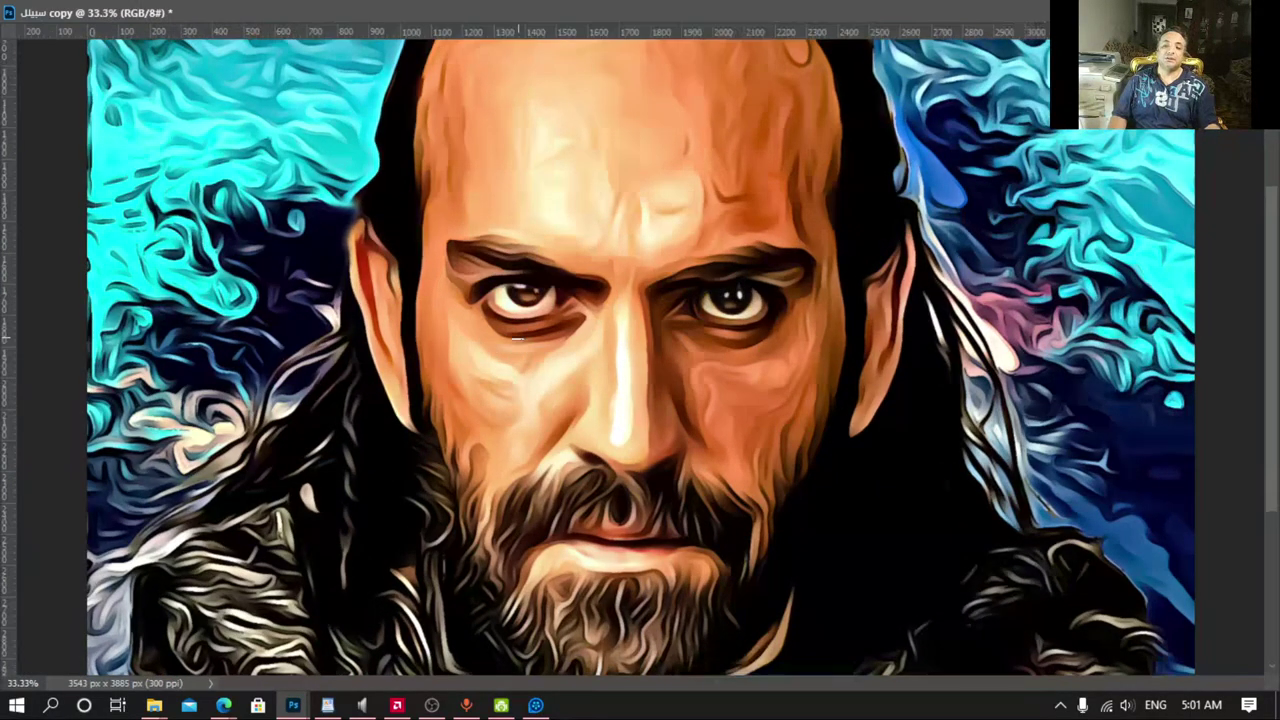
mouse_move(617, 409)
left_mouse_down()
mouse_move(674, 200)
mouse_move(668, 597)
left_mouse_up()
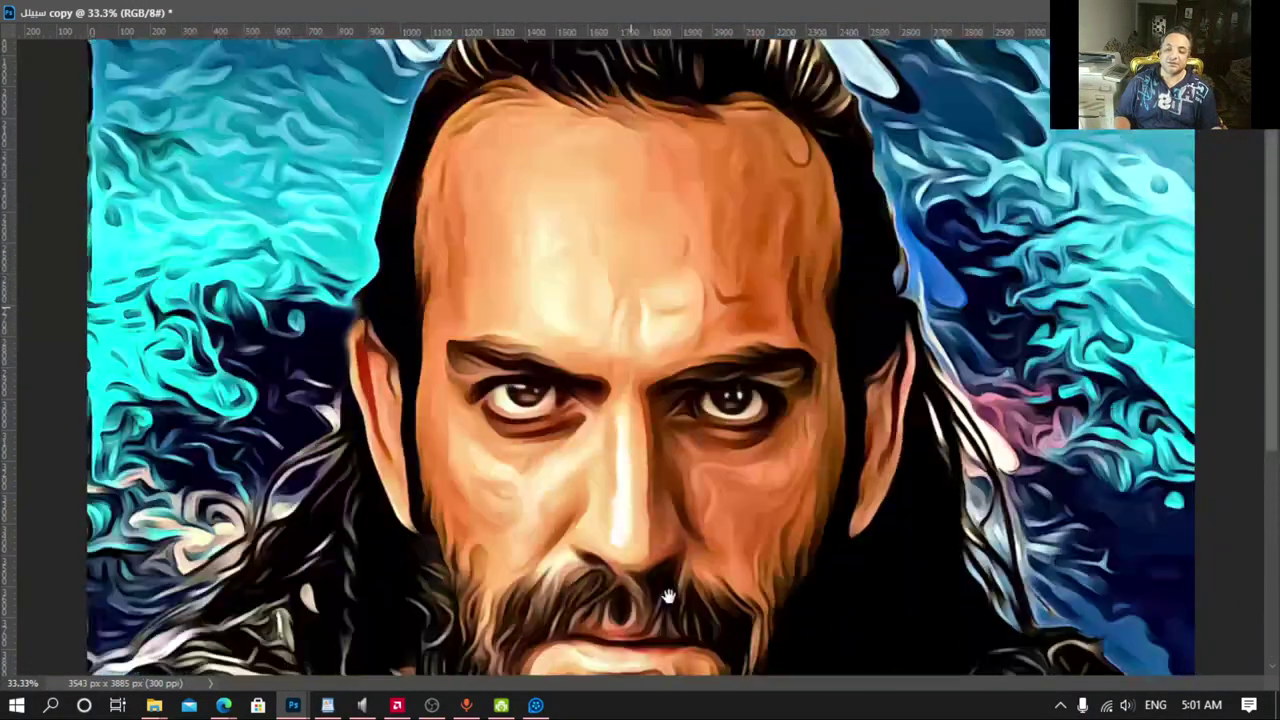
left_click_drag(646, 263, 646, 453)
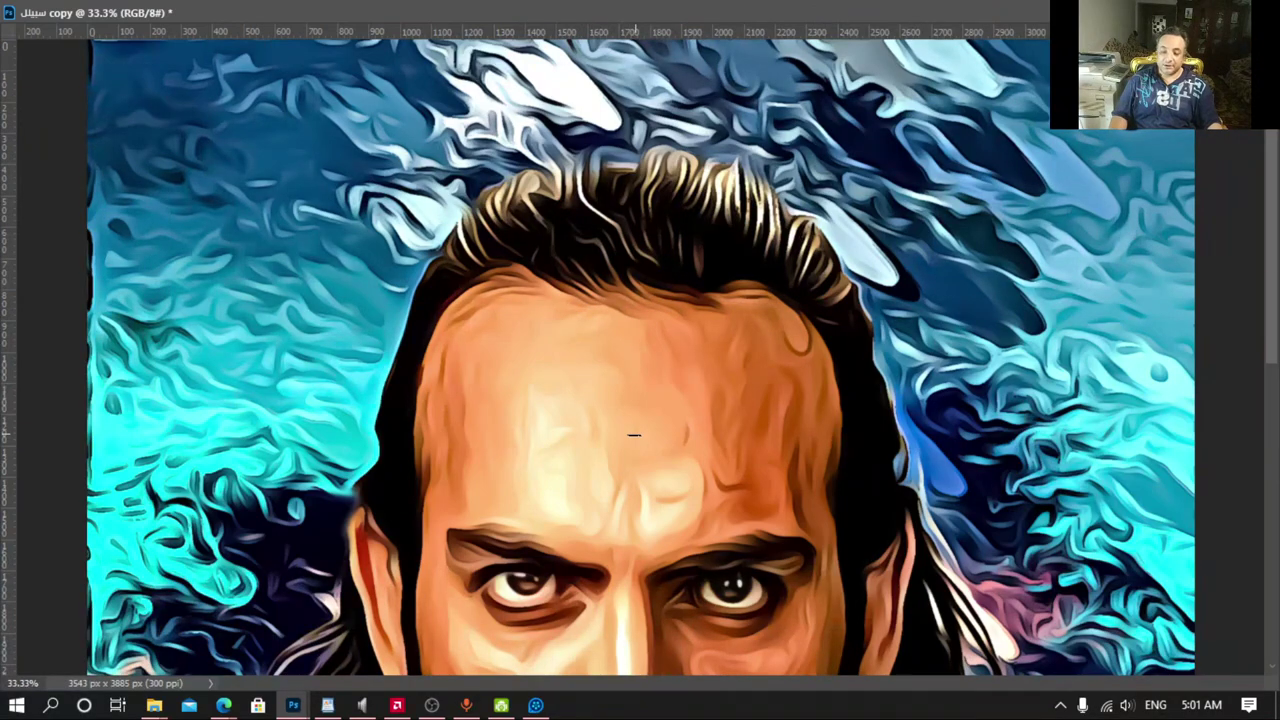
key("ctrl+minus")
key("ctrl+minus")
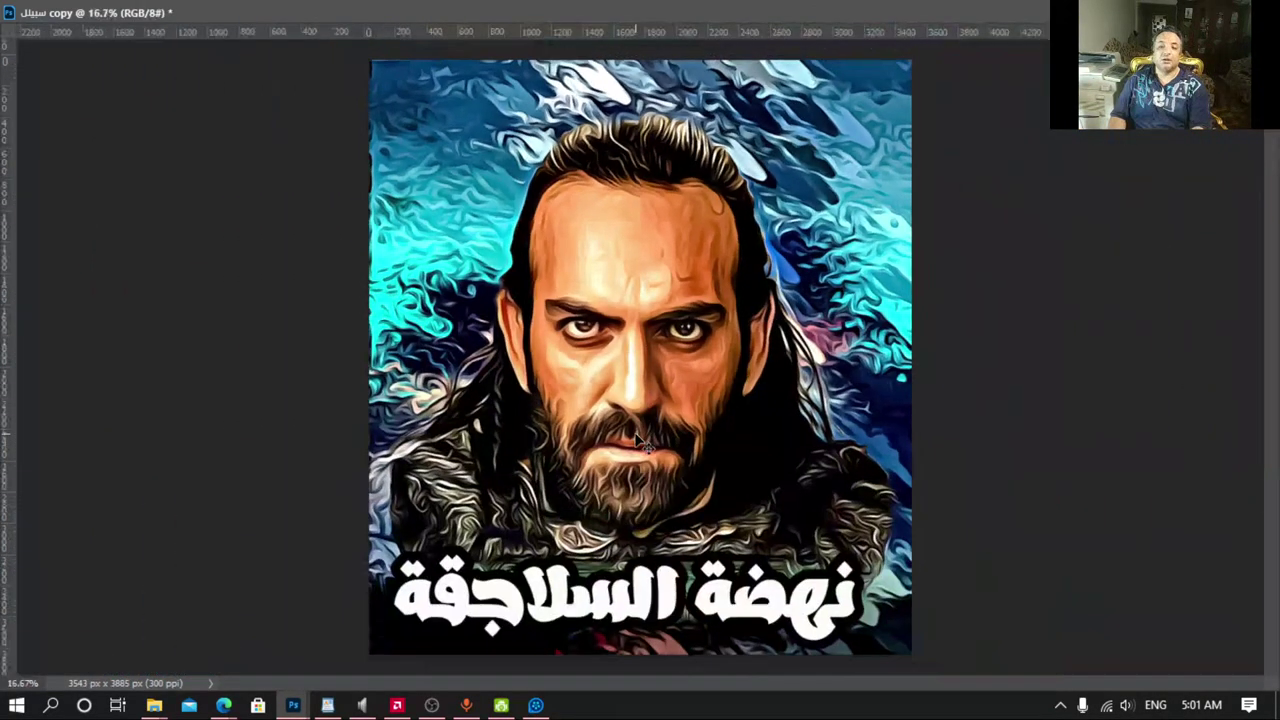
key("ctrl+minus")
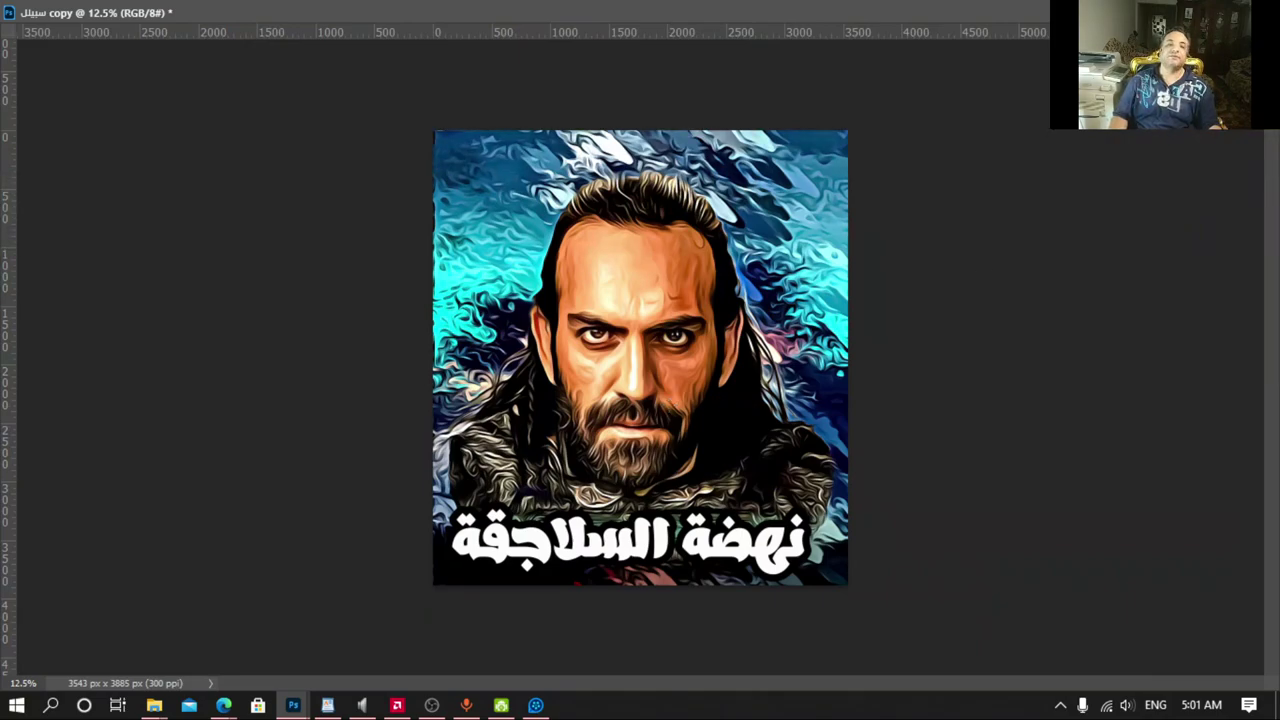
key("f")
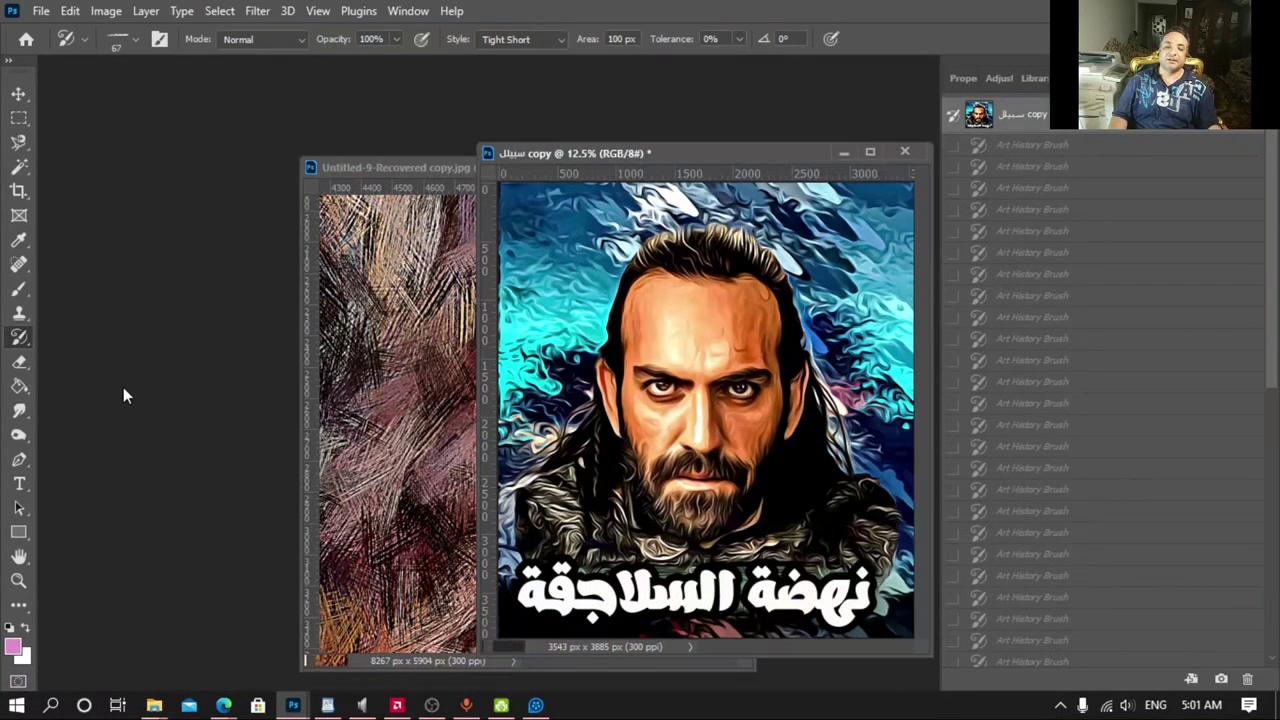
Step: Revert to the first Art History Brush state and dock the portrait as a tab beside the other document
right_click(19, 337)
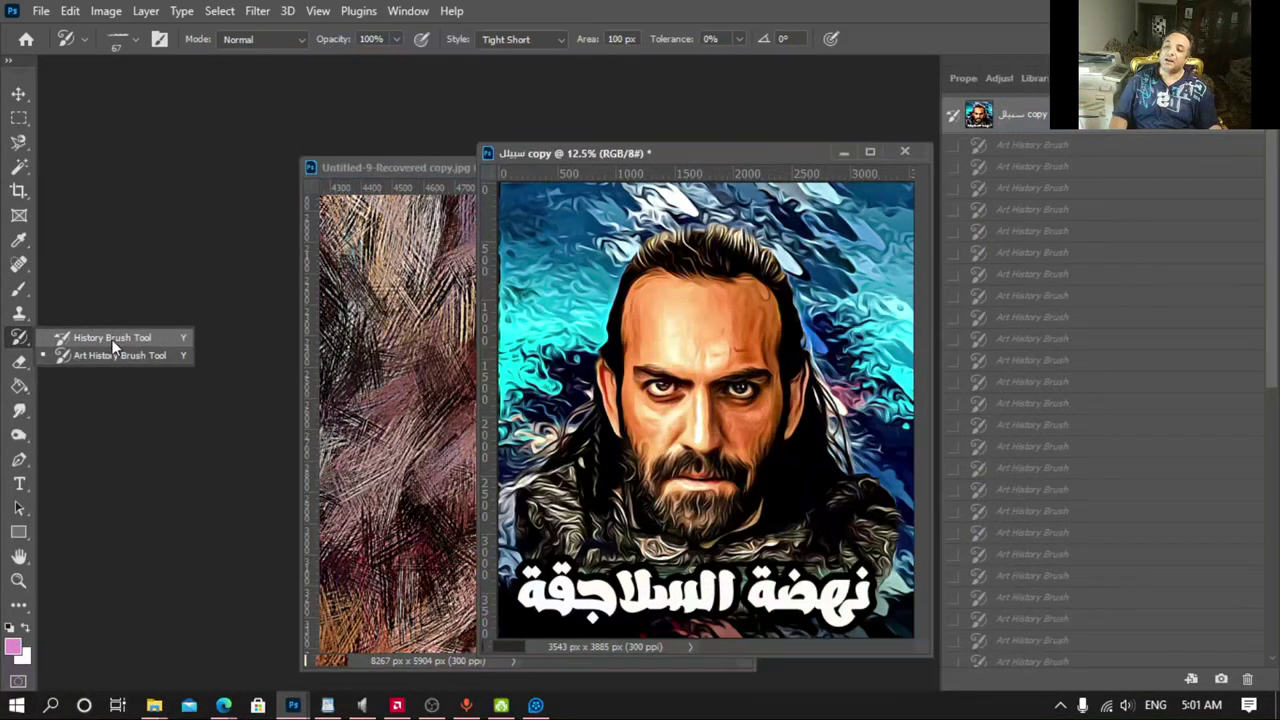
left_click(161, 336)
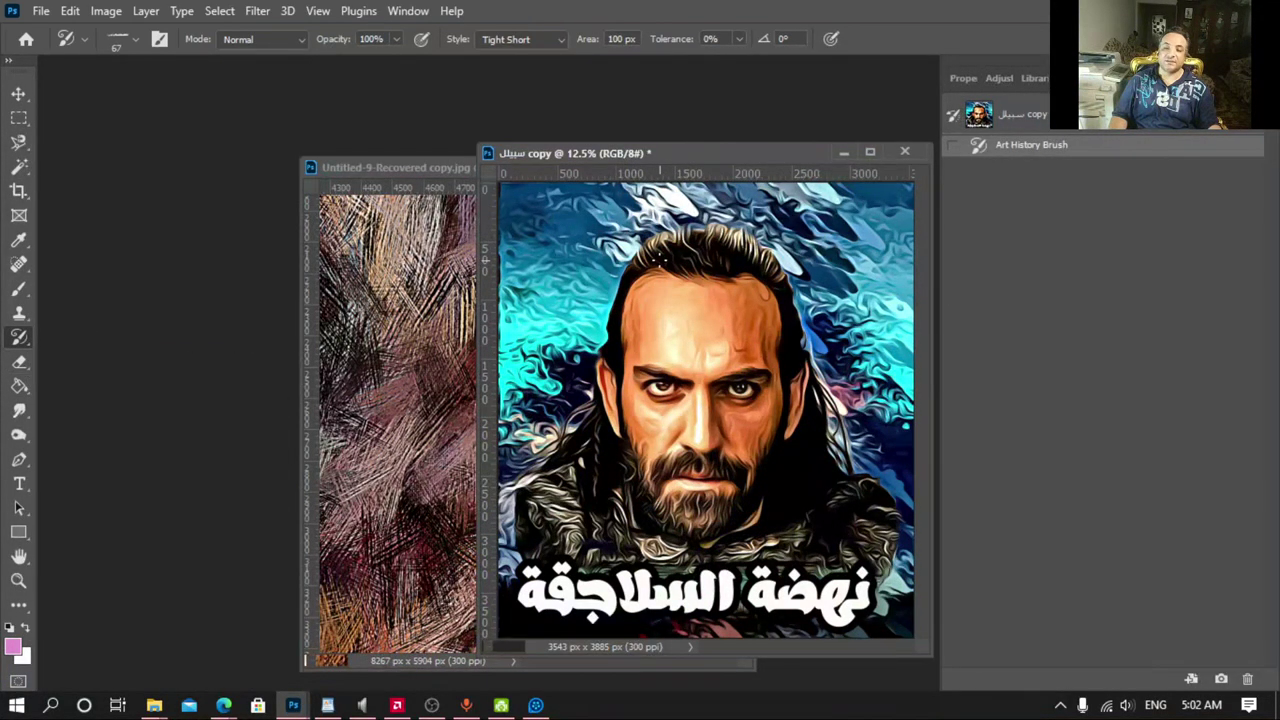
left_click_drag(724, 154, 588, 207)
Step: Smudge the paint around the man's left eye and cheek with a 448 px Smudge brush
left_click(18, 412)
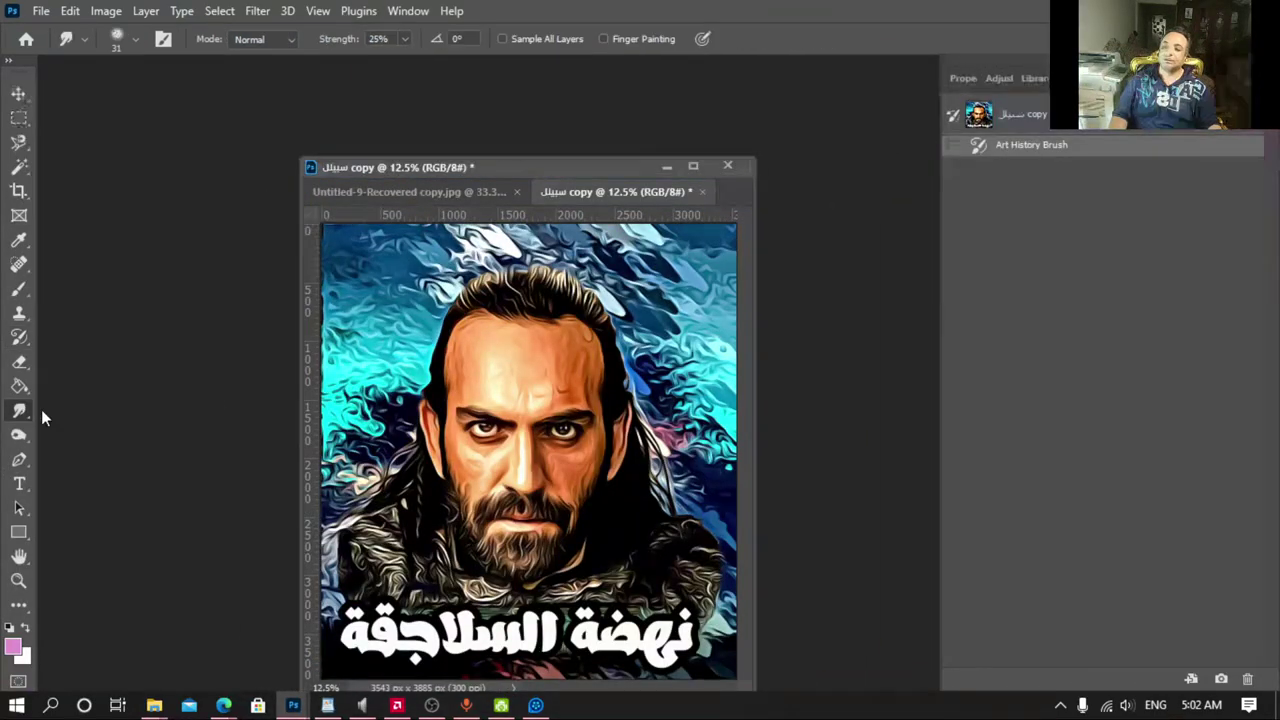
right_click(490, 401)
left_click(696, 399)
left_click(470, 432)
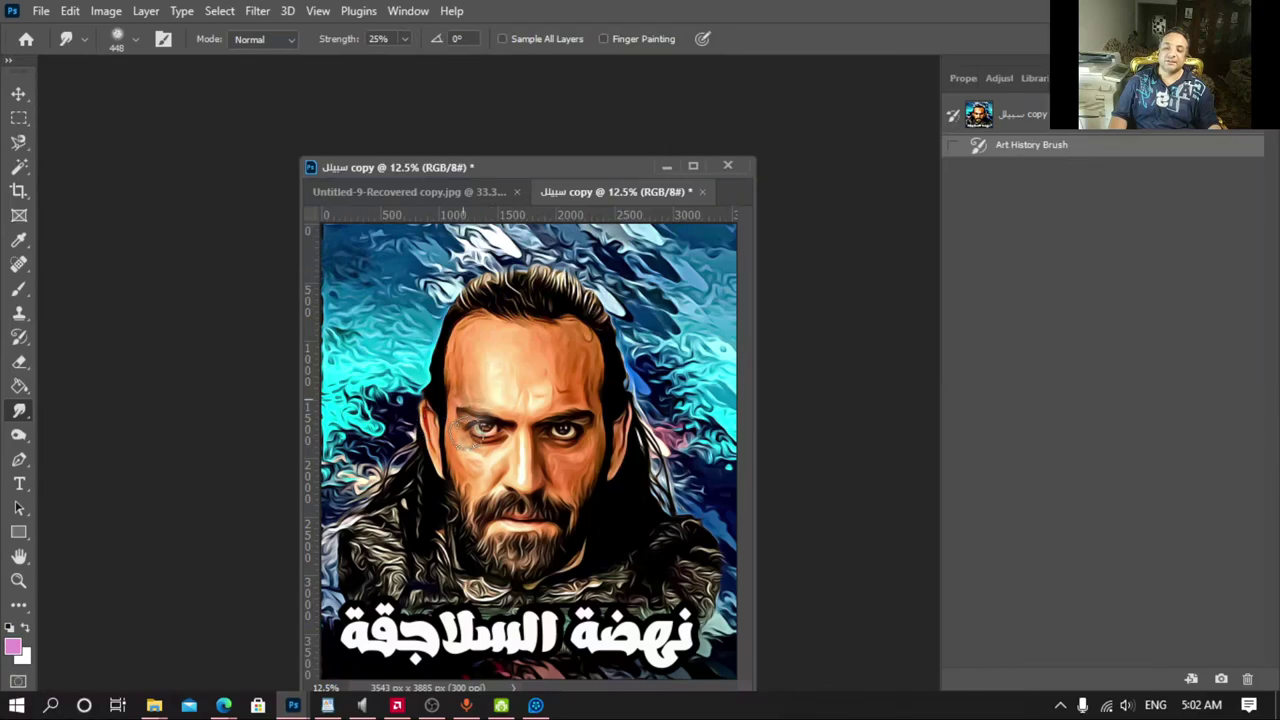
left_click_drag(488, 463, 493, 470)
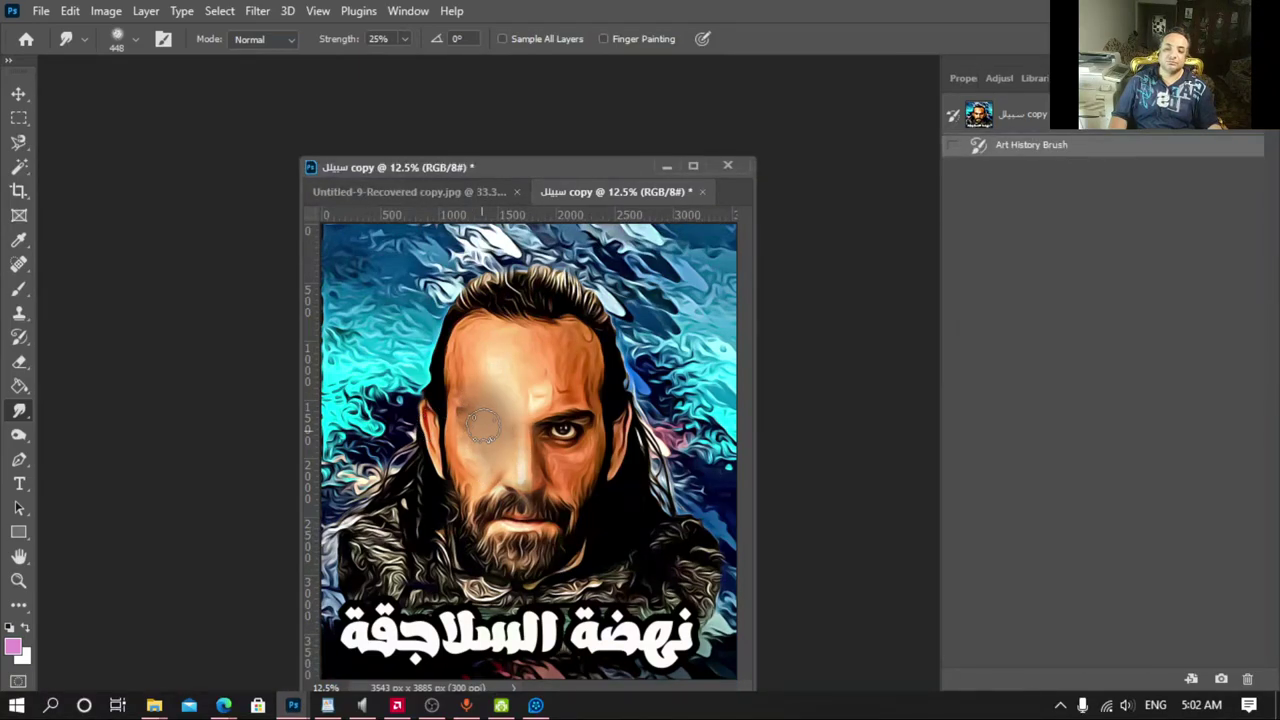
left_click_drag(483, 427, 470, 440)
left_click(19, 336)
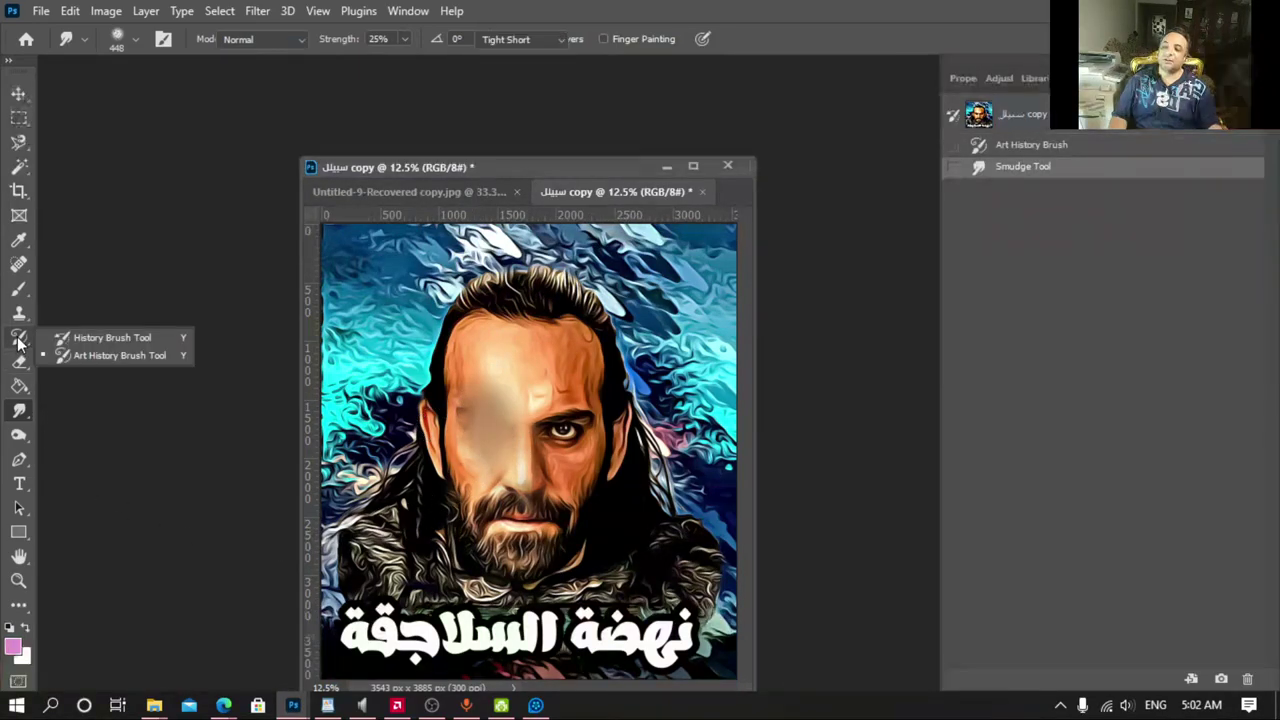
Step: Paint the original detail back over the smudged eye and cheek with the History Brush at 100% opacity
left_click(88, 337)
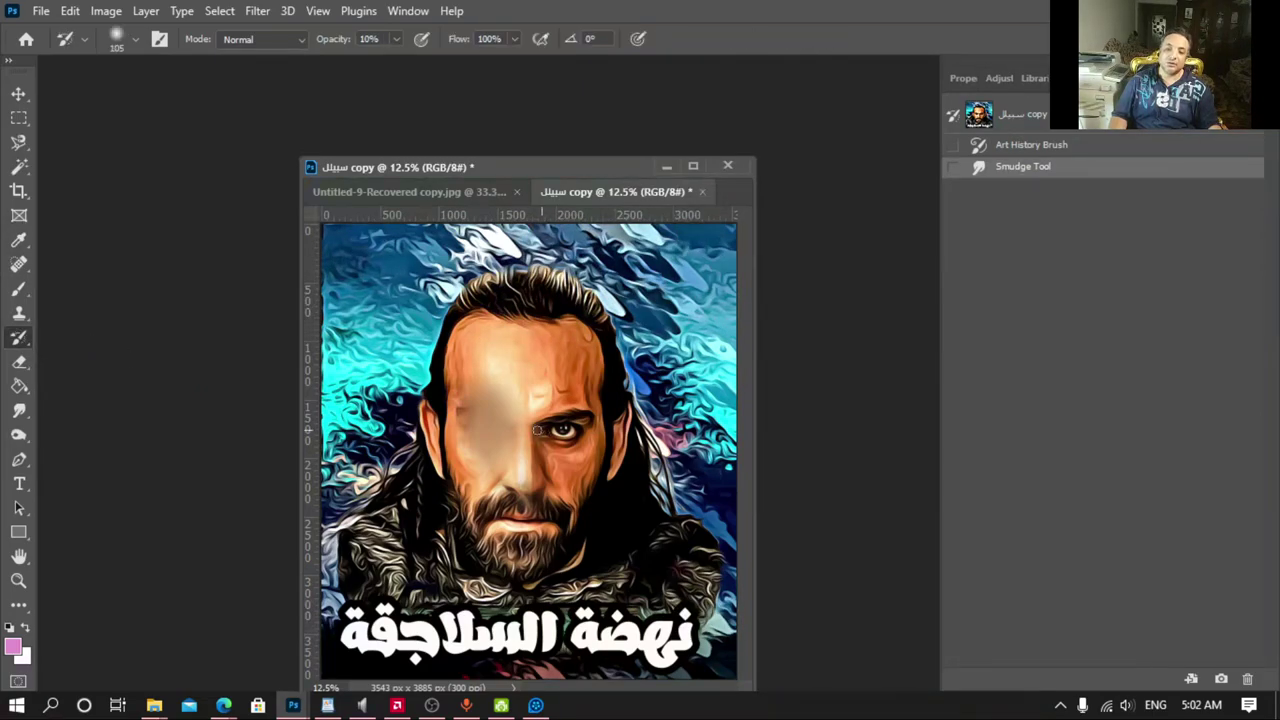
left_click(496, 466)
right_click(505, 481)
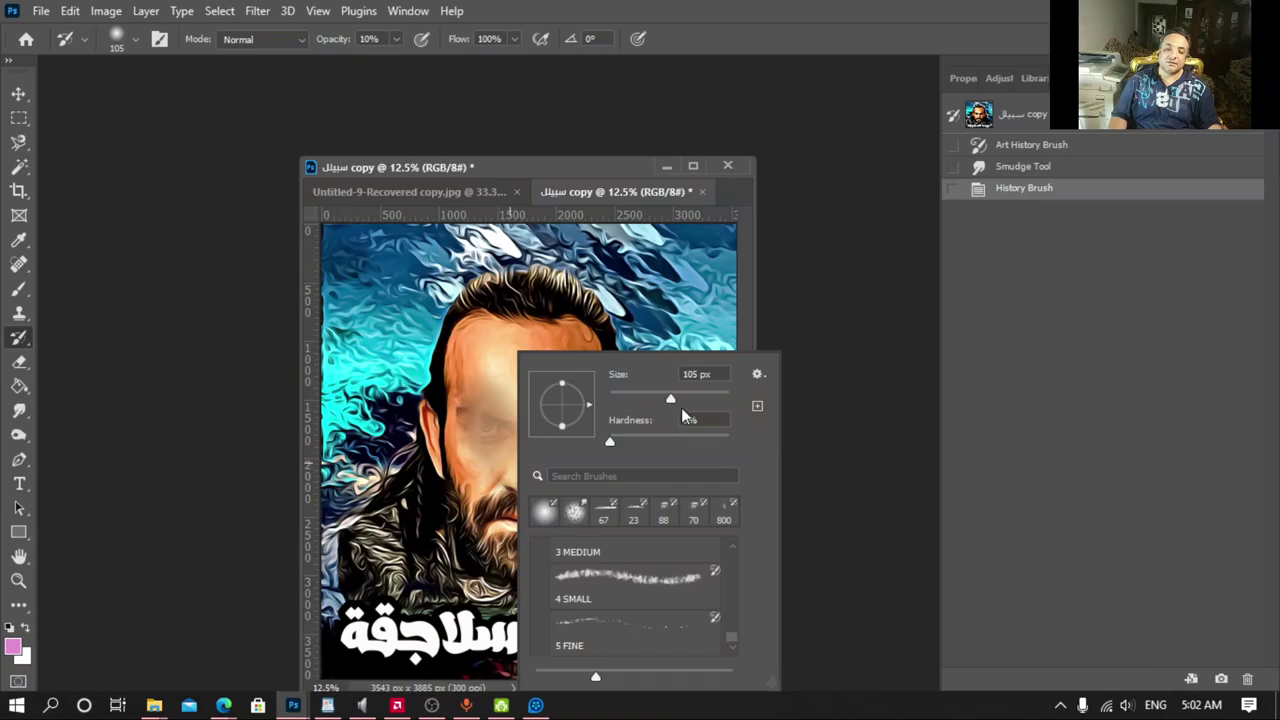
left_click(394, 41)
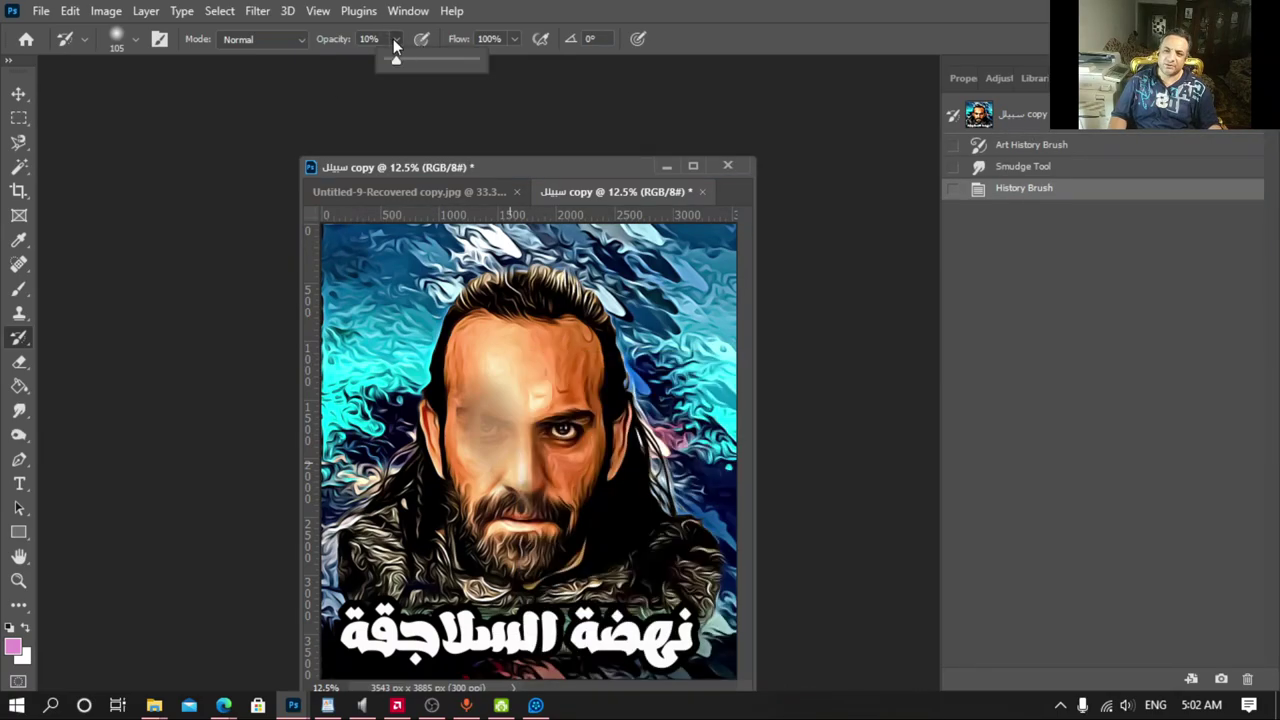
right_click(532, 465)
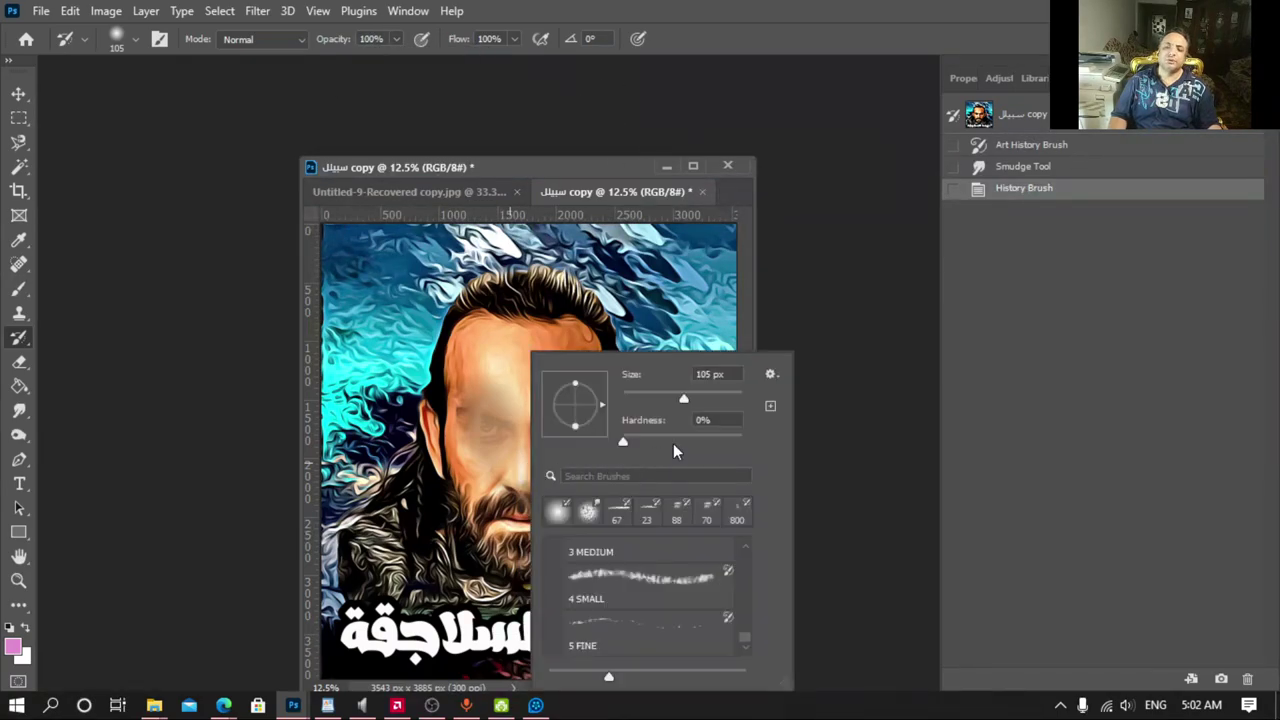
left_click_drag(505, 482, 505, 403)
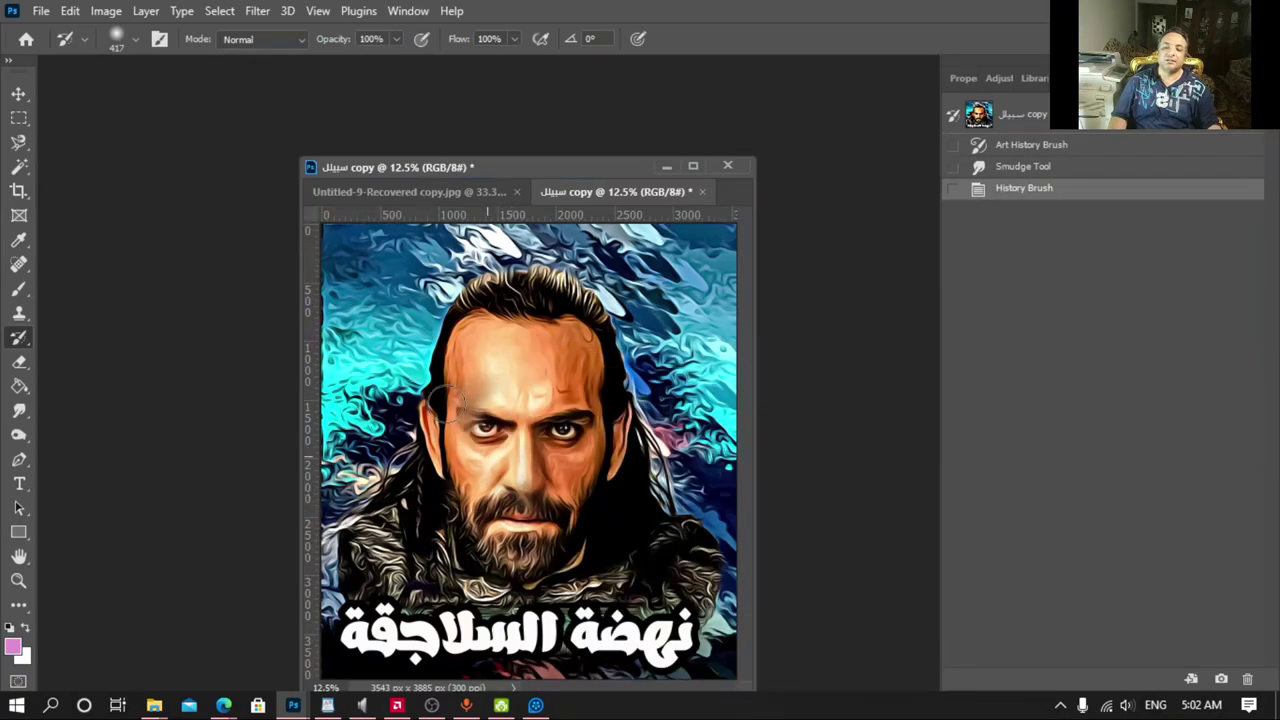
left_click_drag(480, 445, 527, 433)
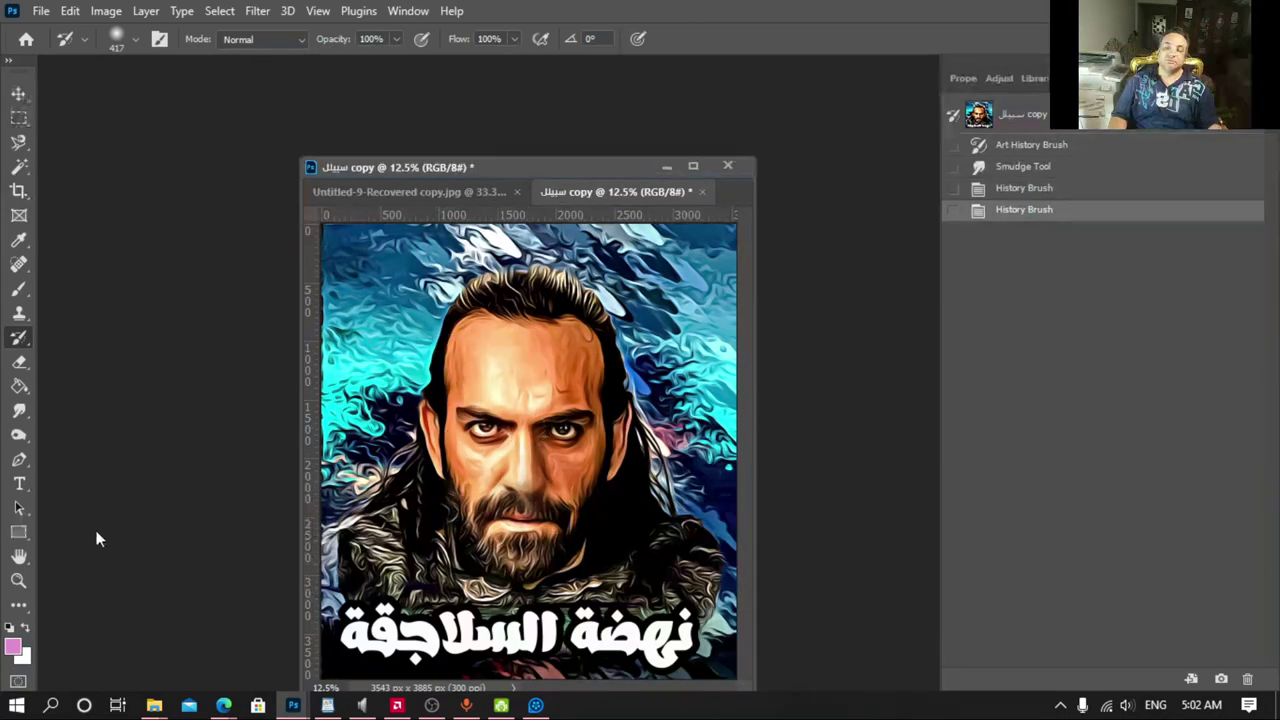
Step: Switch to the Art History Brush and bring up its brush size settings
right_click(27, 340)
left_click(86, 358)
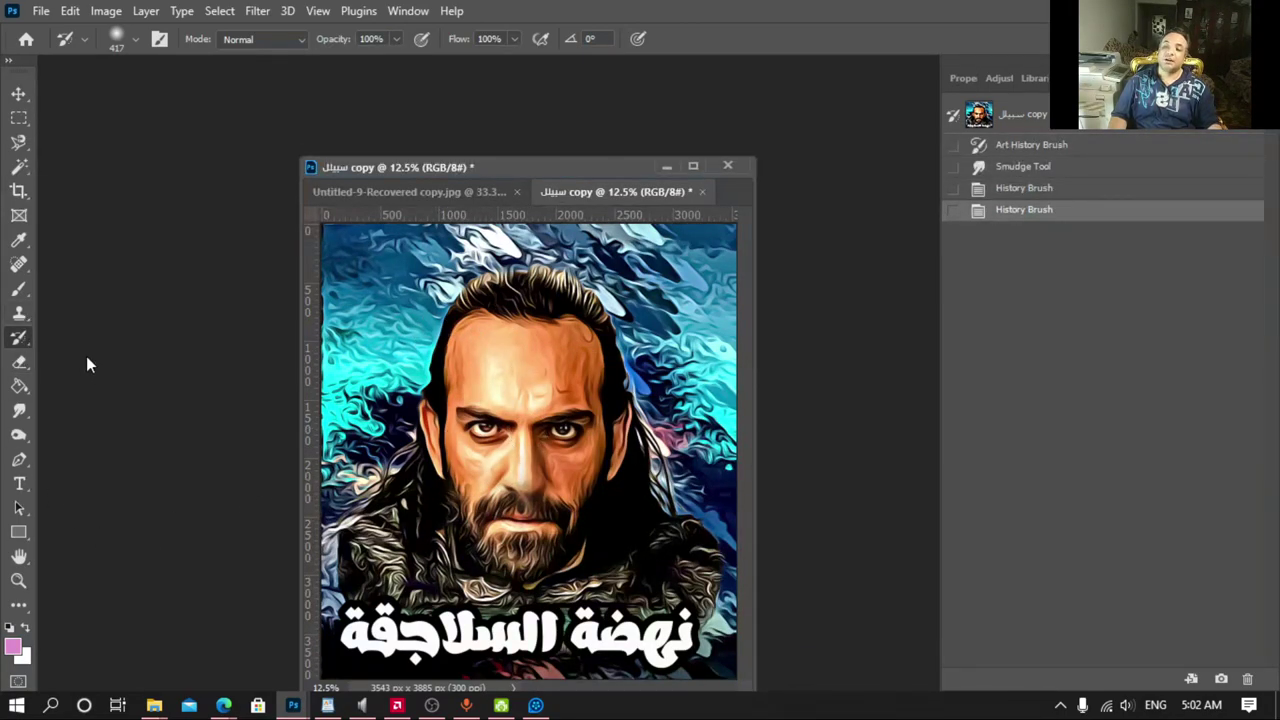
right_click(490, 355)
Step: Paint test Art History strokes over the face, hair and beard with a 495 px oil-paint brush
left_click(687, 401)
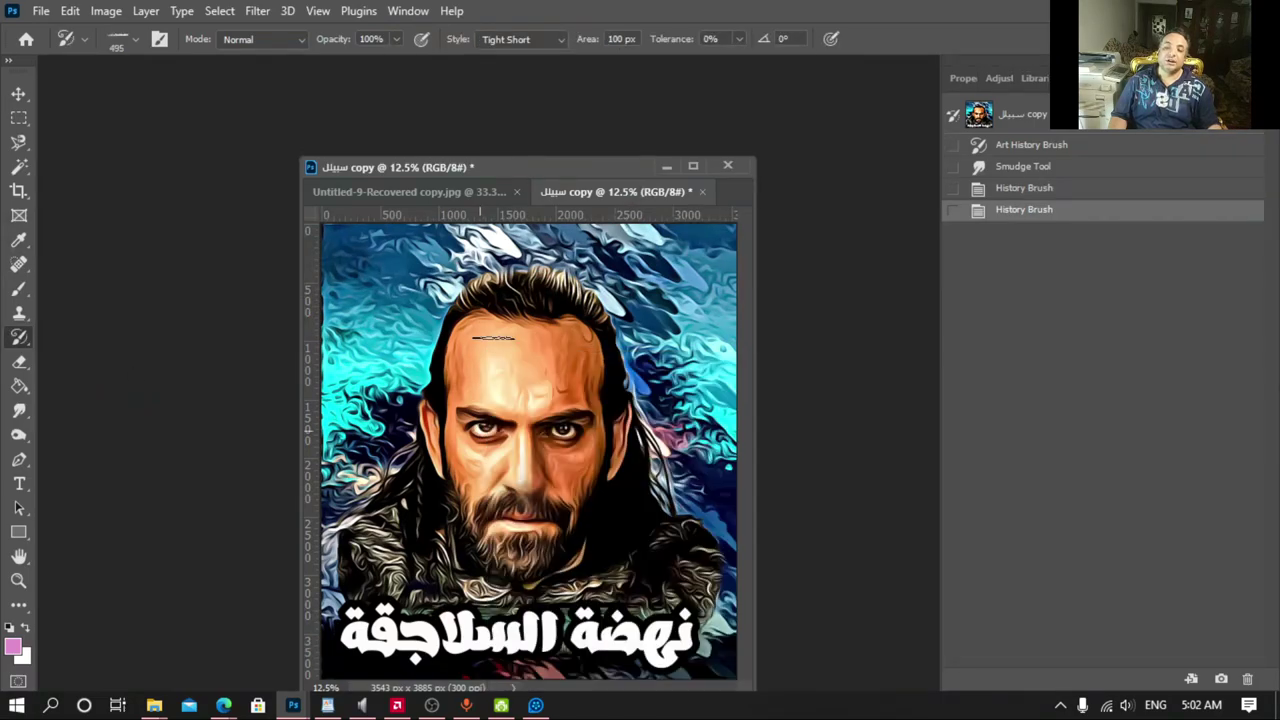
mouse_move(500, 380)
left_mouse_down()
mouse_move(480, 440)
mouse_move(540, 500)
mouse_move(550, 545)
left_mouse_up()
mouse_move(630, 450)
left_mouse_down()
mouse_move(620, 340)
mouse_move(580, 290)
mouse_move(500, 290)
mouse_move(440, 340)
mouse_move(440, 430)
mouse_move(520, 440)
mouse_move(560, 488)
left_mouse_up()
mouse_move(560, 600)
left_mouse_down()
mouse_move(530, 515)
mouse_move(530, 600)
mouse_move(550, 670)
mouse_move(527, 470)
left_mouse_up()
right_click(550, 475)
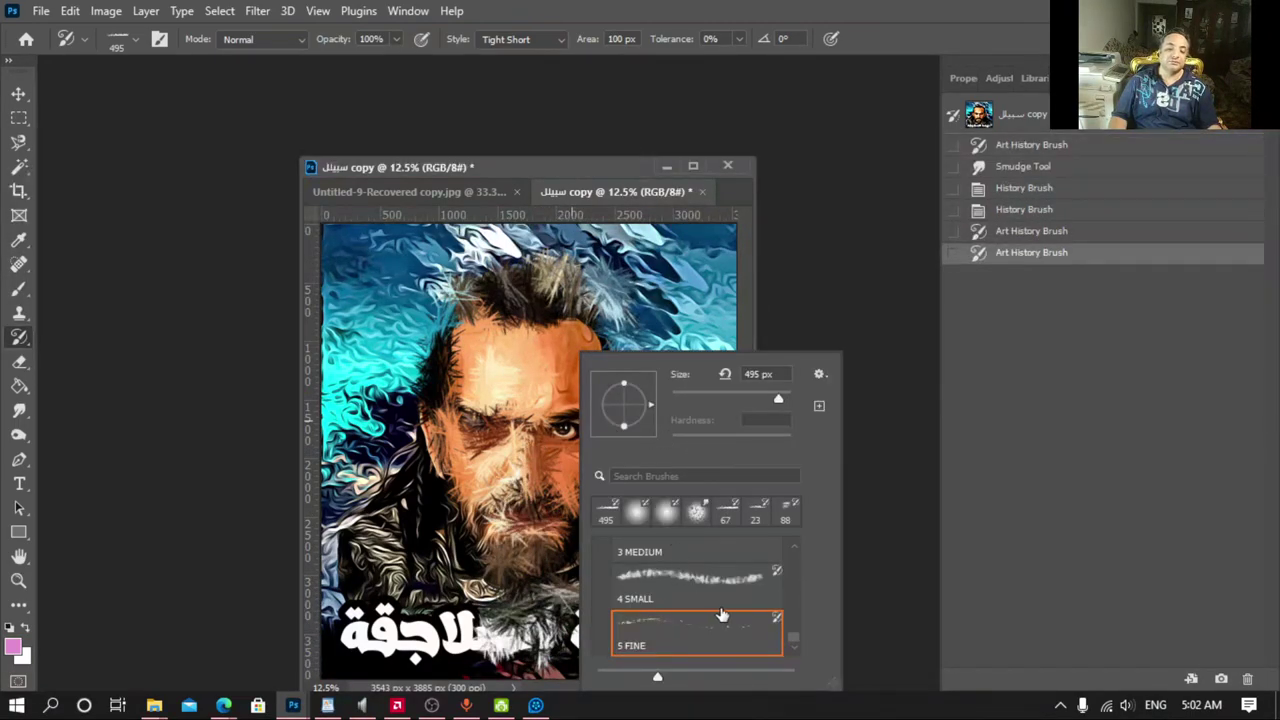
scroll(700, 595, "up", 2)
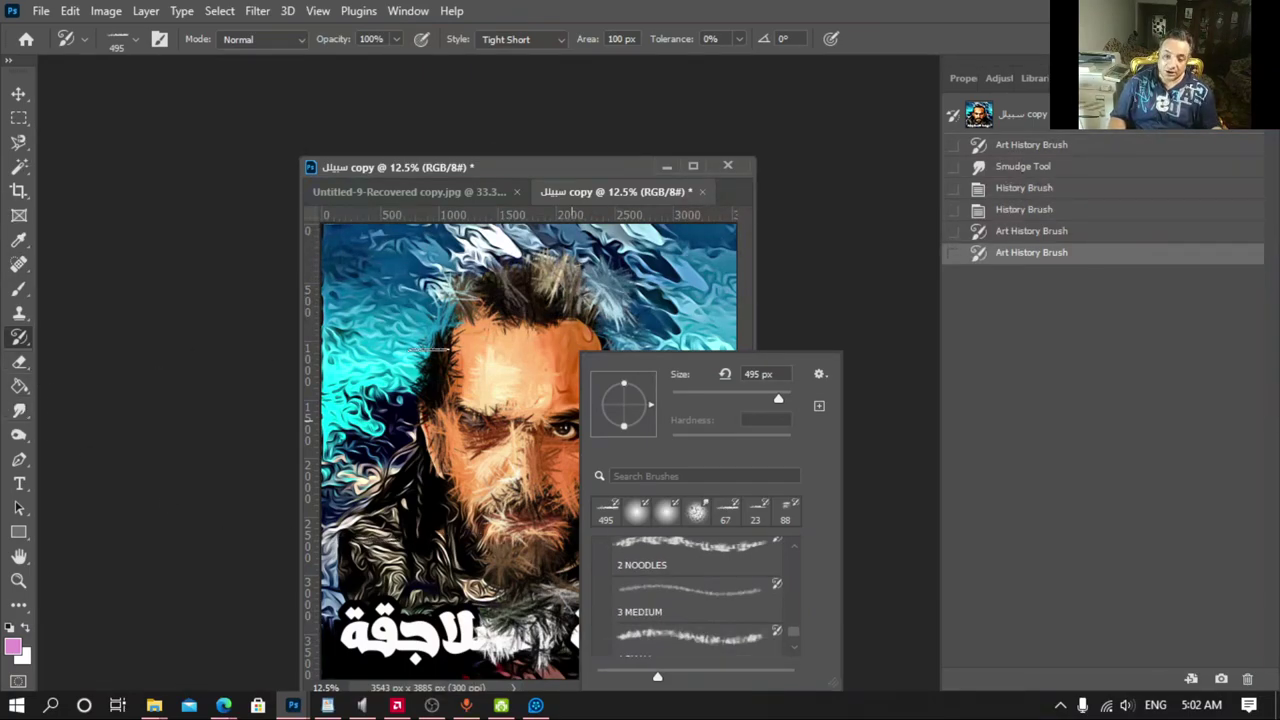
left_click(425, 424)
left_click_drag(425, 424, 430, 420)
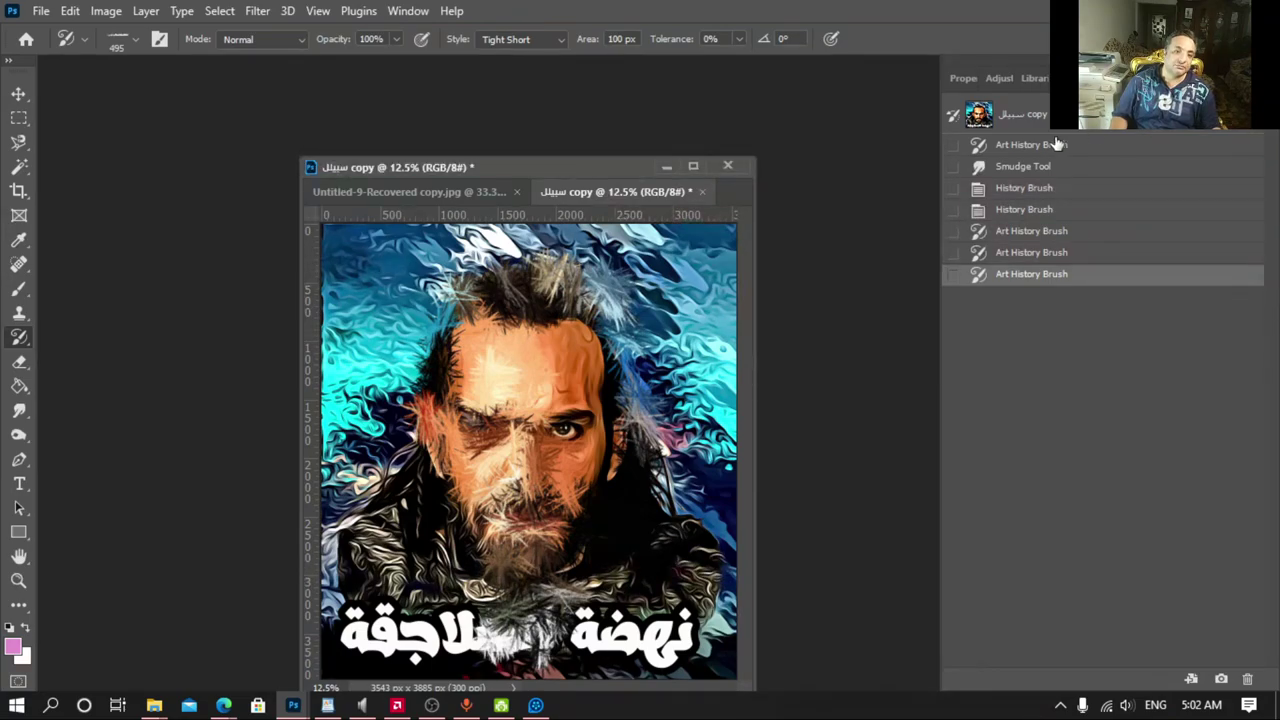
Step: Revert to the original snapshot, float the portrait window and view its Image Size (3543 × 3885 px, 300 ppi)
left_click(980, 114)
left_click_drag(610, 192, 476, 310)
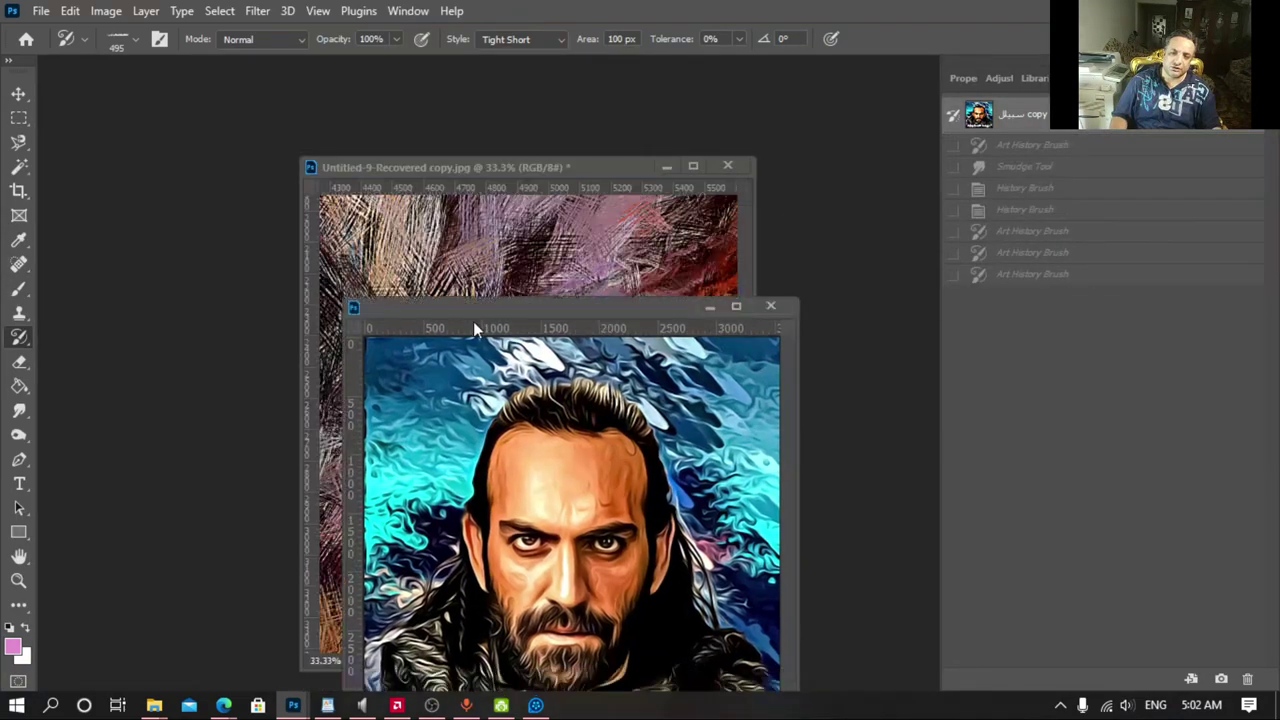
right_click(478, 308)
left_click(527, 326)
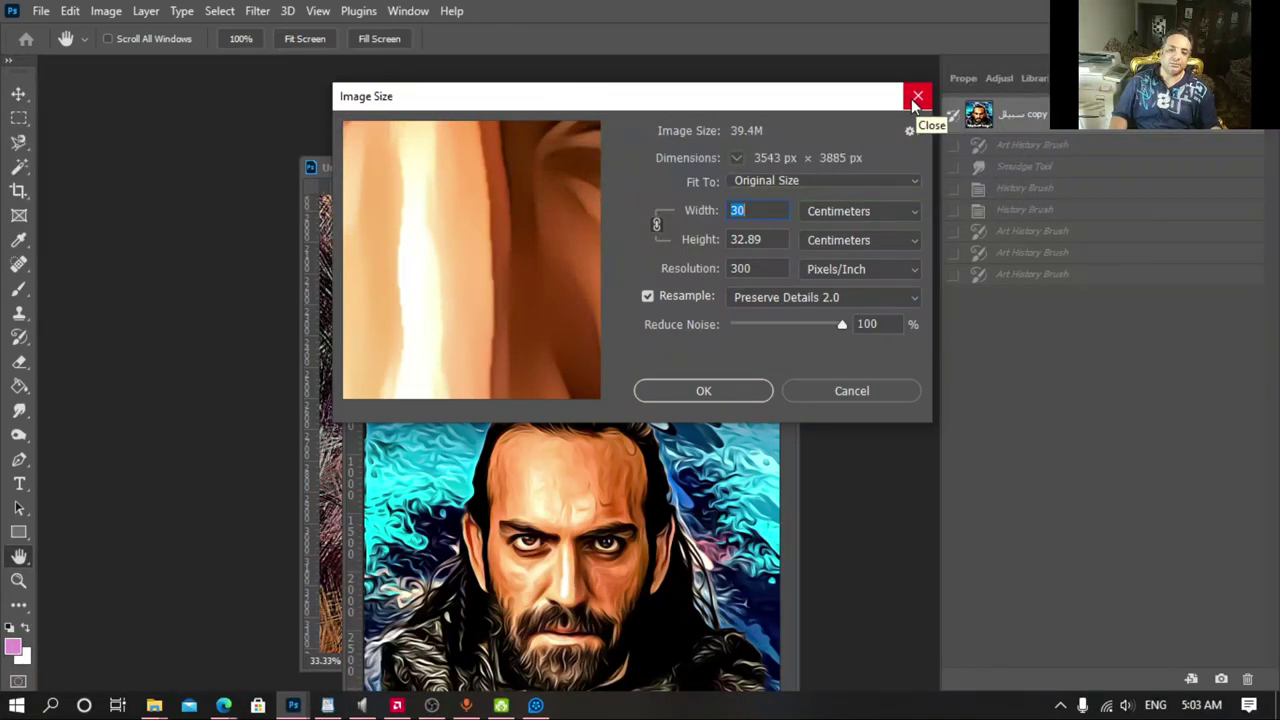
Step: Cancel the Image Size dialog, maximize the portrait and browse the Art History brush presets
key("Escape")
left_click(741, 309)
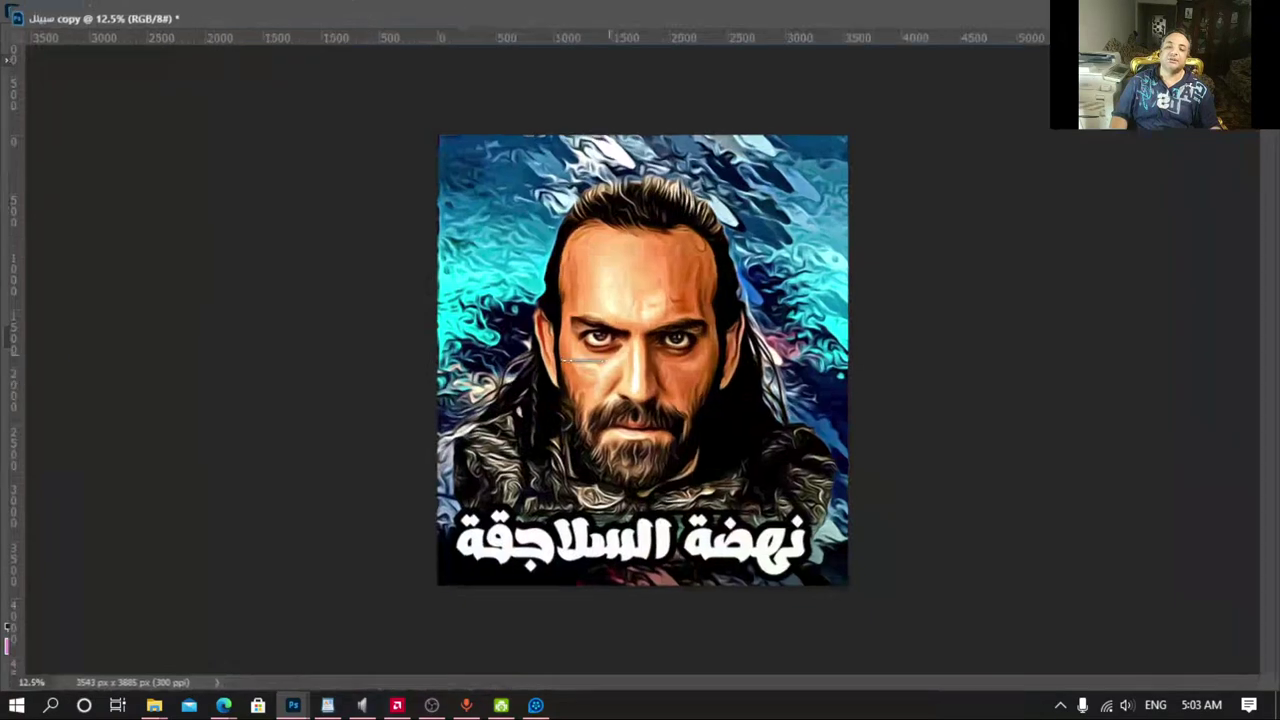
right_click(594, 337)
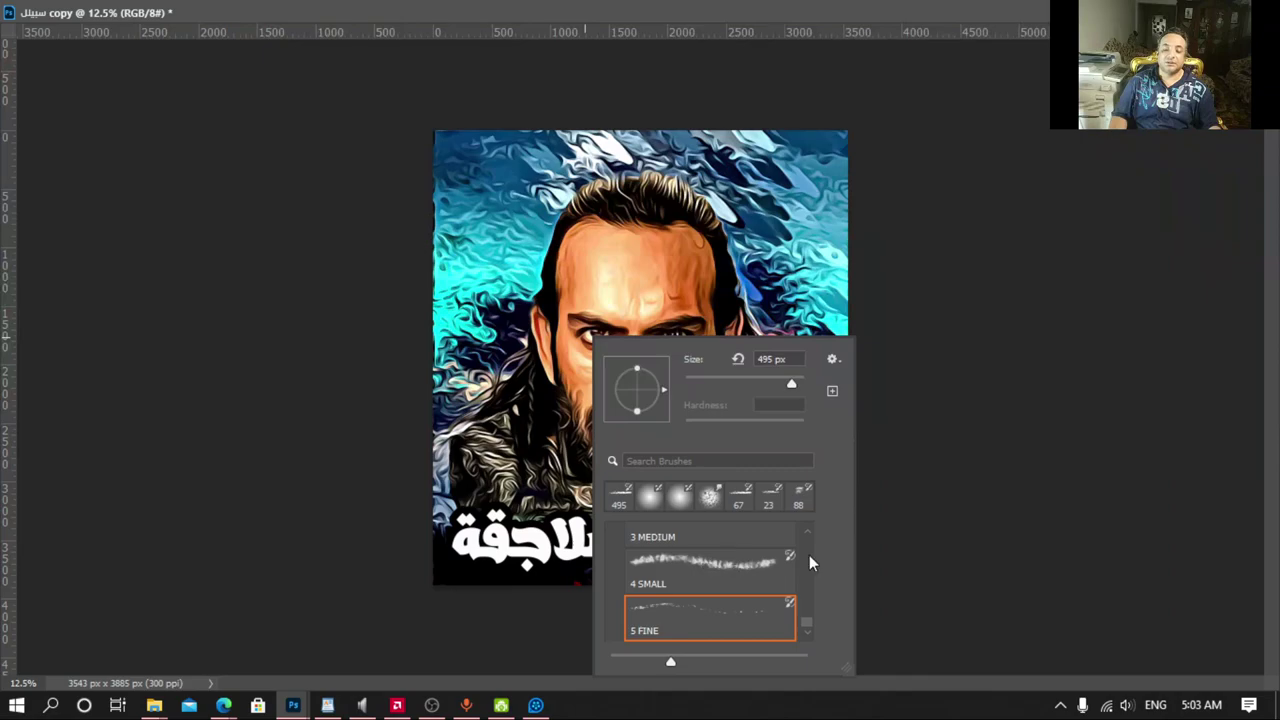
scroll(809, 615, "up", 2)
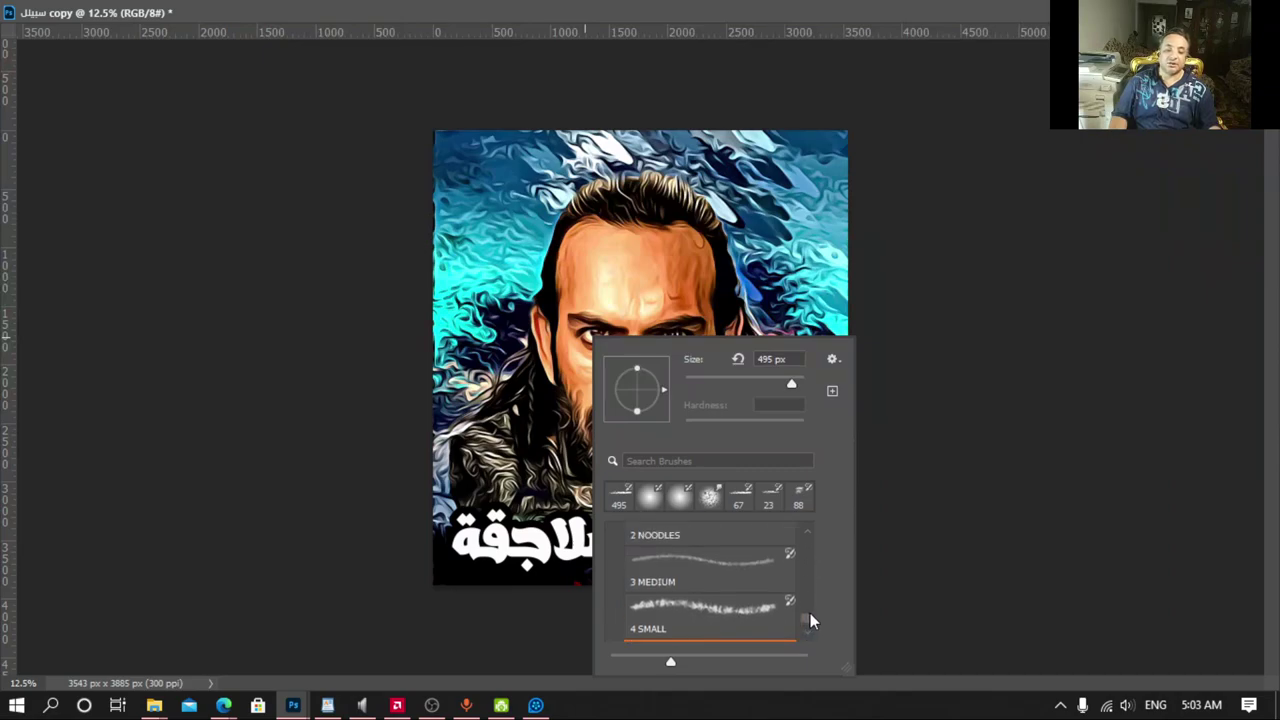
scroll(810, 613, "up", 2)
scroll(813, 604, "up", 1)
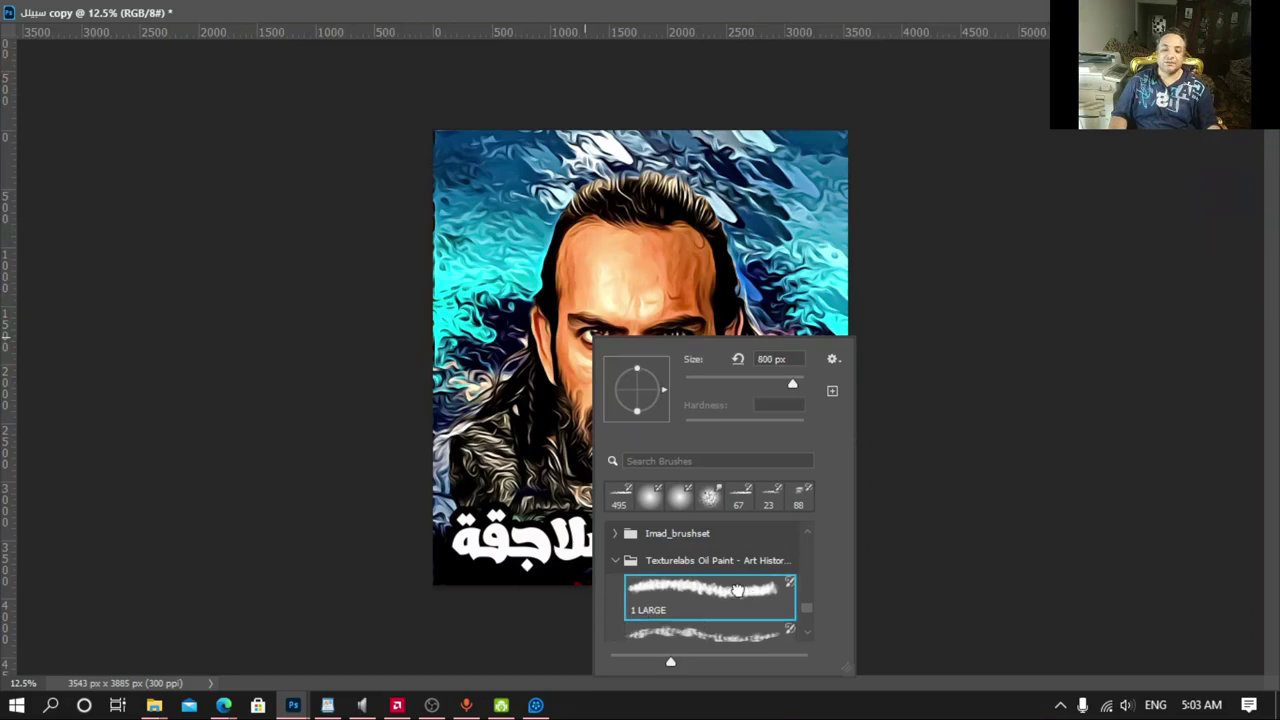
scroll(731, 604, "down", 2)
scroll(722, 620, "up", 1)
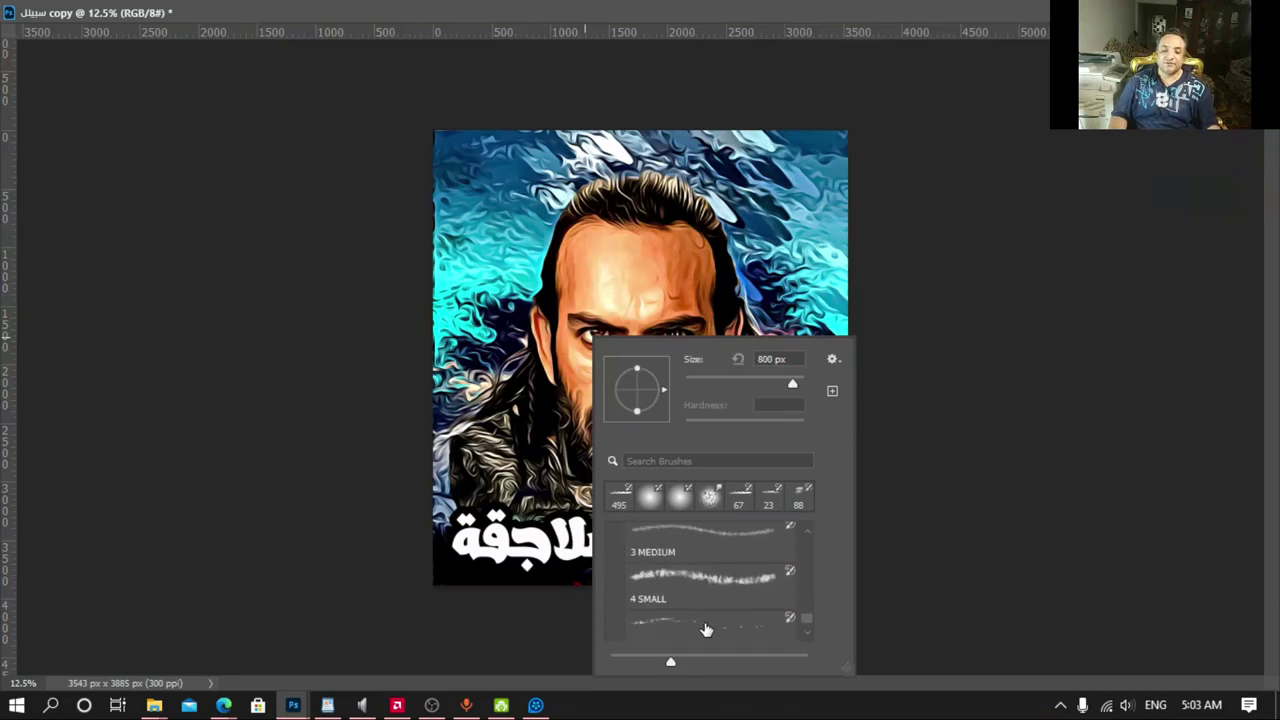
scroll(705, 610, "up", 1)
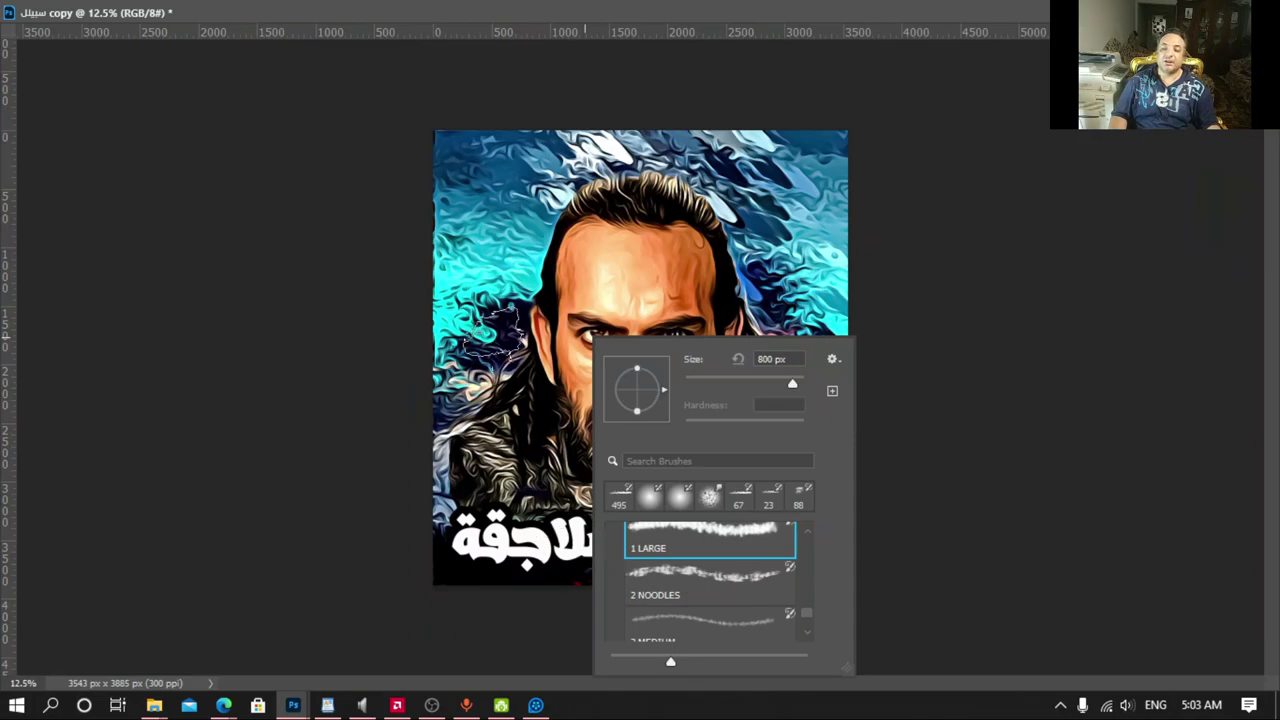
Step: Paint broad Art History strokes over the face and background with the 1 LARGE oil brush at 800 px
left_click_drag(495, 335, 530, 420)
right_click(550, 355)
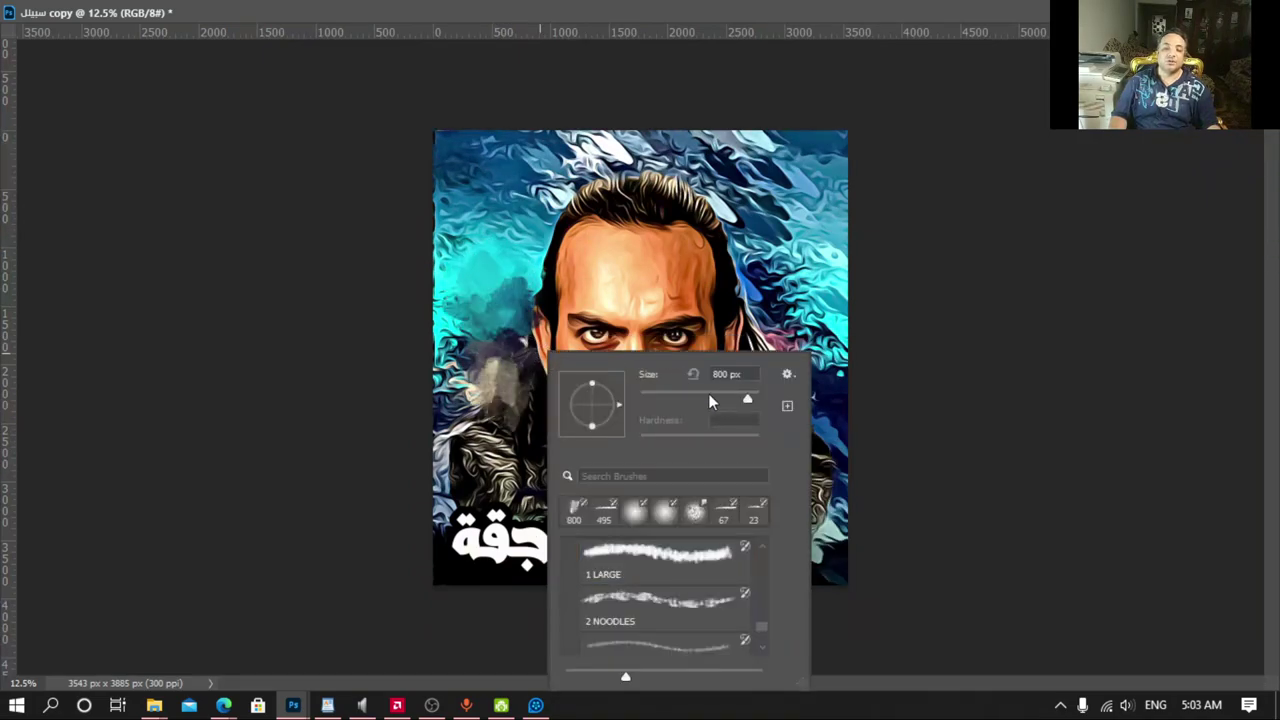
left_click(657, 552)
mouse_move(590, 300)
left_mouse_down()
mouse_move(470, 200)
mouse_move(545, 130)
mouse_move(685, 115)
mouse_move(725, 320)
mouse_move(700, 250)
mouse_move(620, 400)
mouse_move(560, 560)
mouse_move(465, 575)
mouse_move(760, 200)
mouse_move(520, 520)
mouse_move(460, 380)
mouse_move(600, 160)
mouse_move(580, 230)
mouse_move(630, 340)
mouse_move(615, 370)
mouse_move(655, 435)
mouse_move(620, 290)
mouse_move(685, 300)
mouse_move(625, 345)
mouse_move(690, 365)
mouse_move(607, 343)
mouse_move(677, 394)
mouse_move(660, 335)
mouse_move(630, 330)
mouse_move(600, 300)
mouse_move(680, 240)
mouse_move(652, 430)
mouse_move(540, 540)
left_mouse_up()
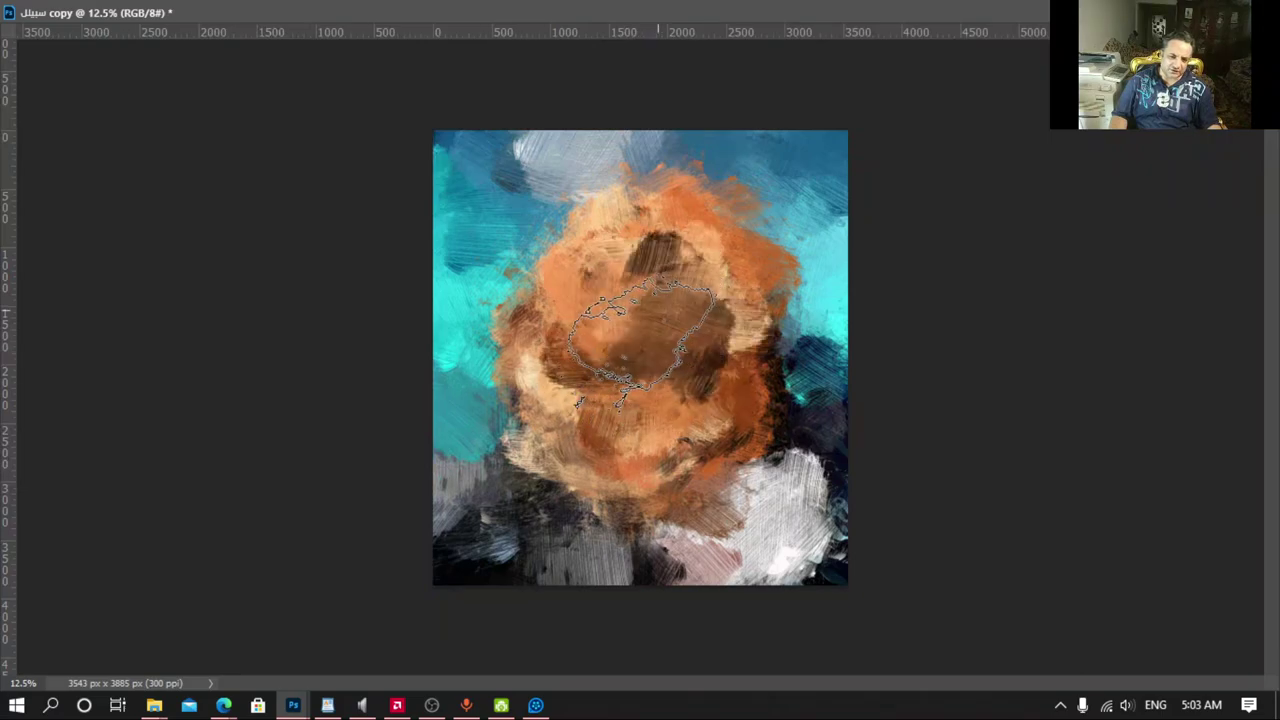
Step: Add darker Art History streaks to the brown centre of the portrait and zoom in closer
left_click_drag(651, 345, 643, 300)
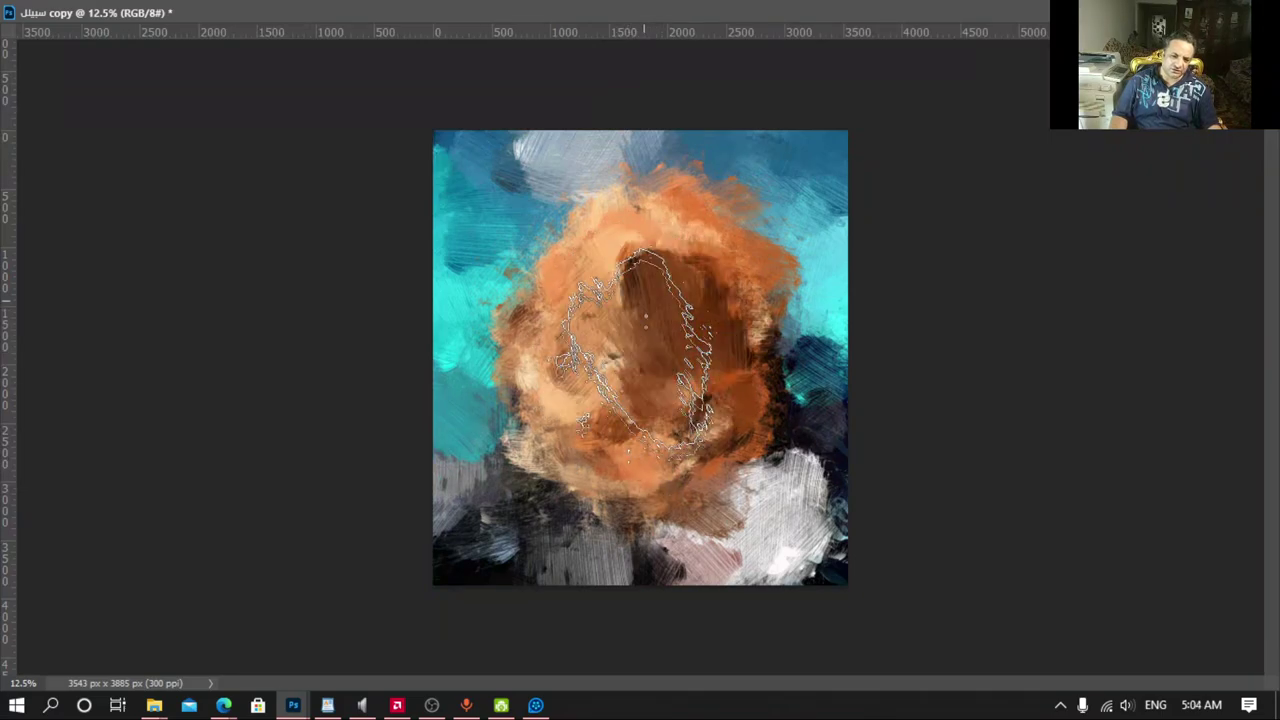
key("ctrl+plus")
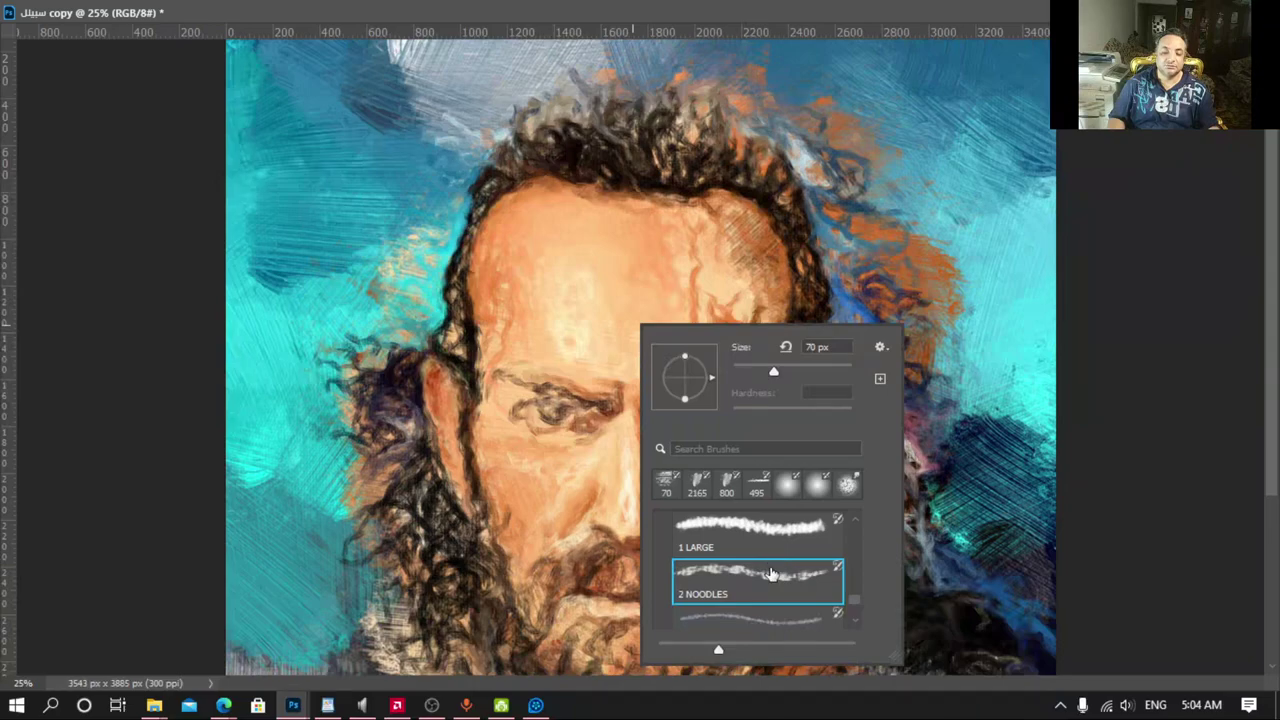
Step: Pick the 3 MEDIUM oil brush preset and smooth the upper-right forehead
scroll(760, 600, "down", 1)
left_click(760, 595)
left_click(566, 337)
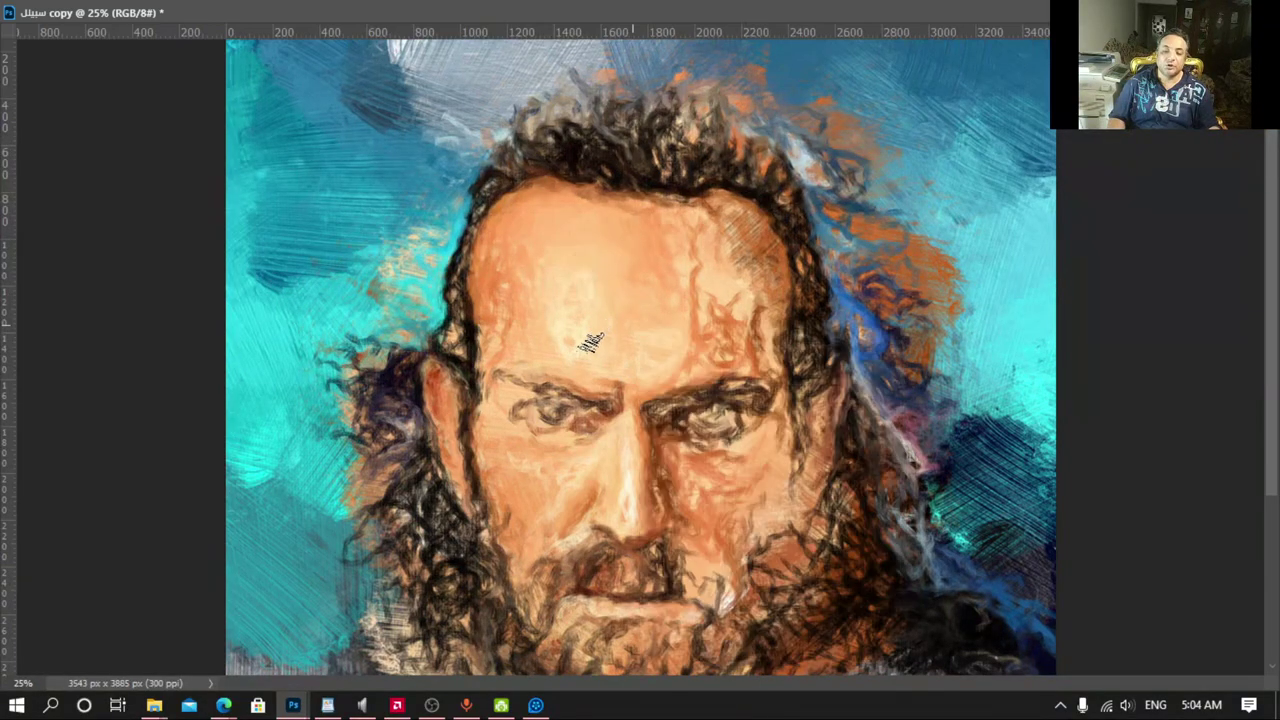
left_click_drag(675, 283, 708, 358)
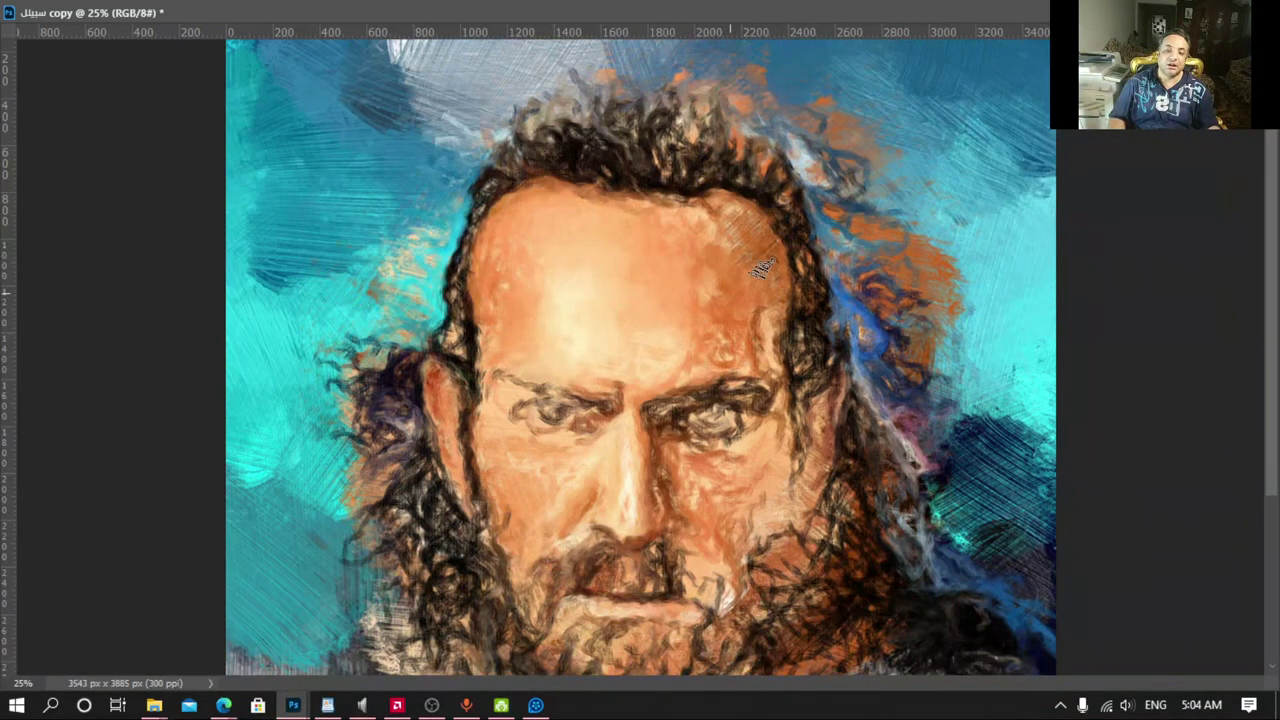
Step: Zoom in on the face and repaint the skin above the brows
key("ctrl+plus")
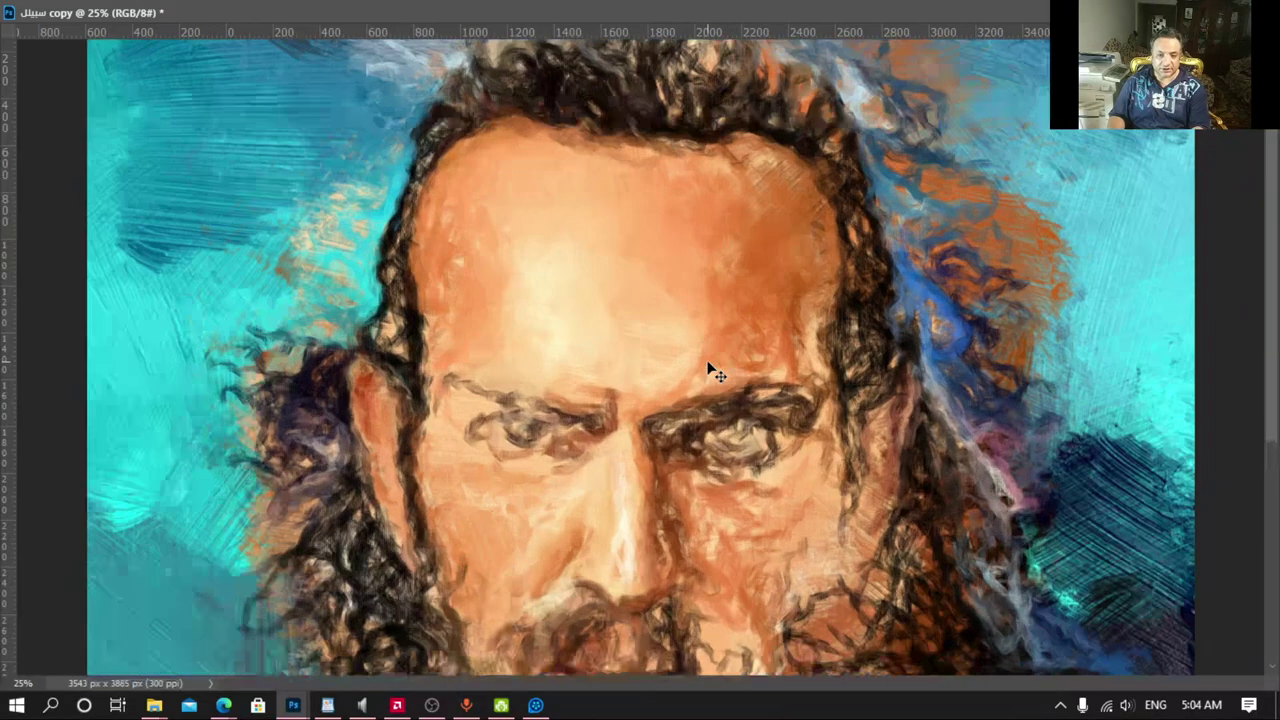
key("ctrl+plus")
mouse_move(918, 395)
left_mouse_down()
mouse_move(709, 214)
mouse_move(714, 343)
mouse_move(568, 368)
left_mouse_up()
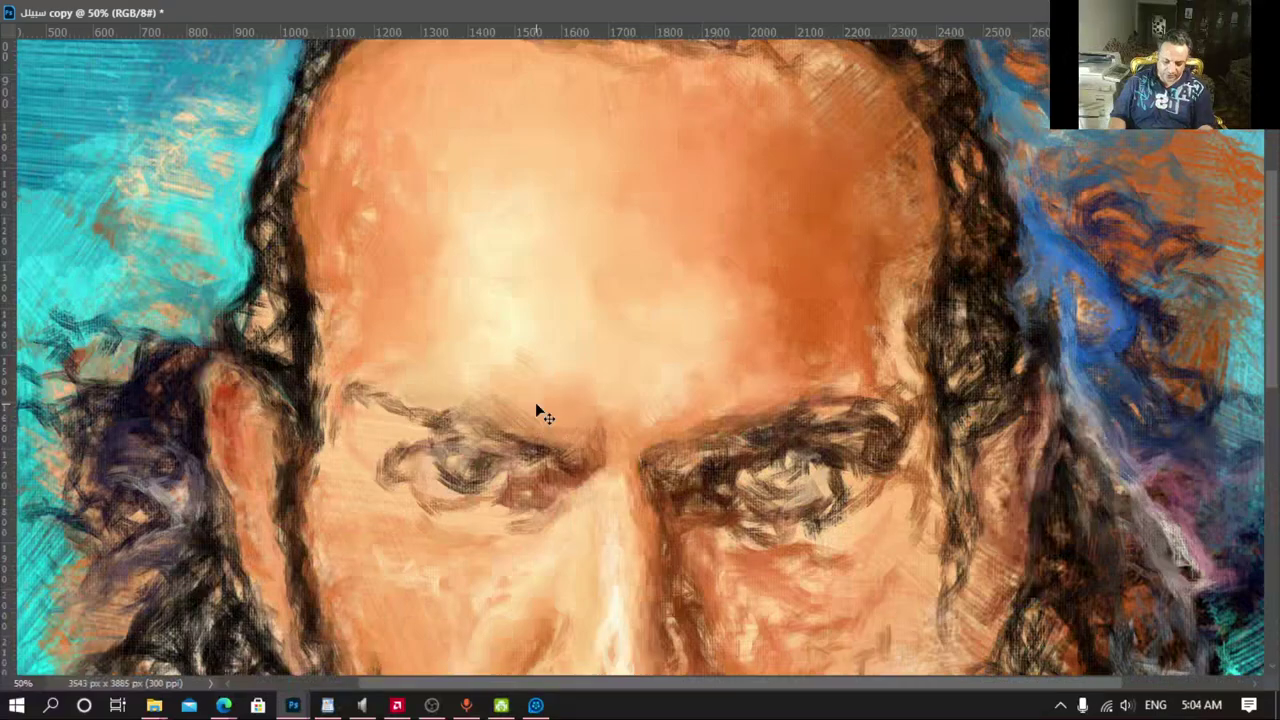
key("ctrl+plus")
key("ctrl+plus")
left_click_drag(943, 277, 906, 286)
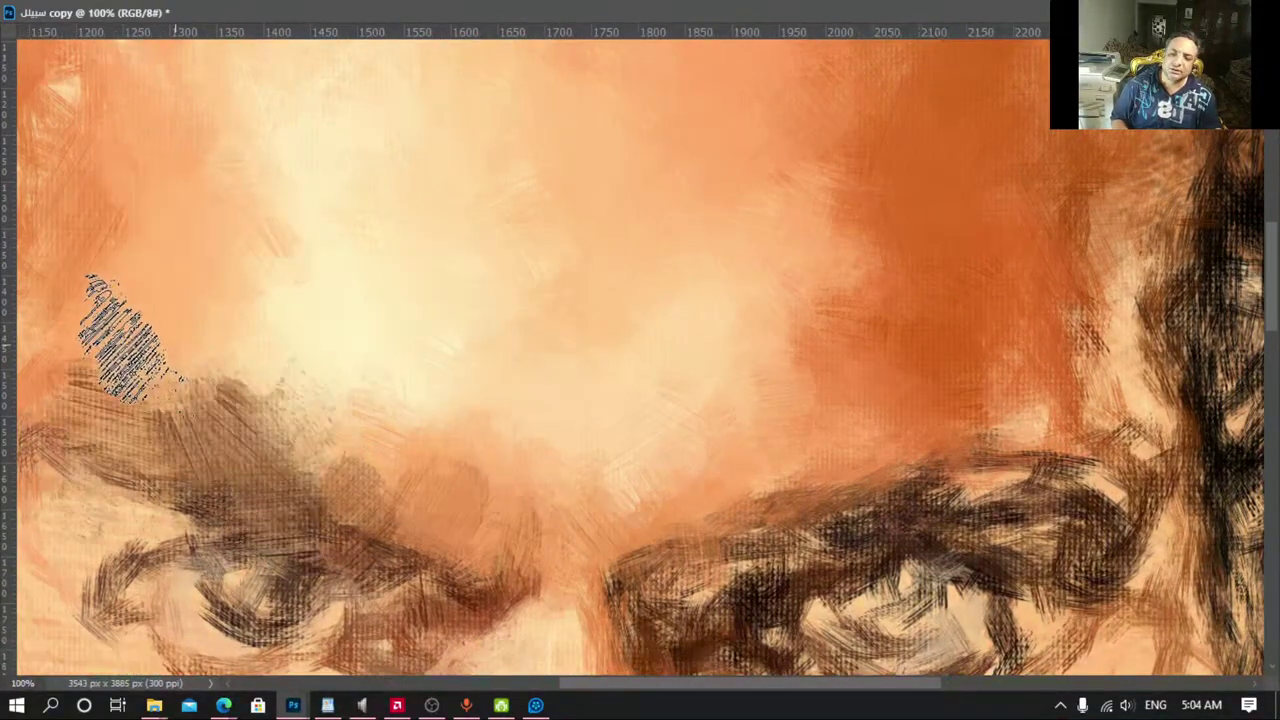
left_click_drag(436, 390, 663, 420)
Step: Pan across the forehead and blend oil strokes over the brows
left_click_drag(285, 108, 320, 480)
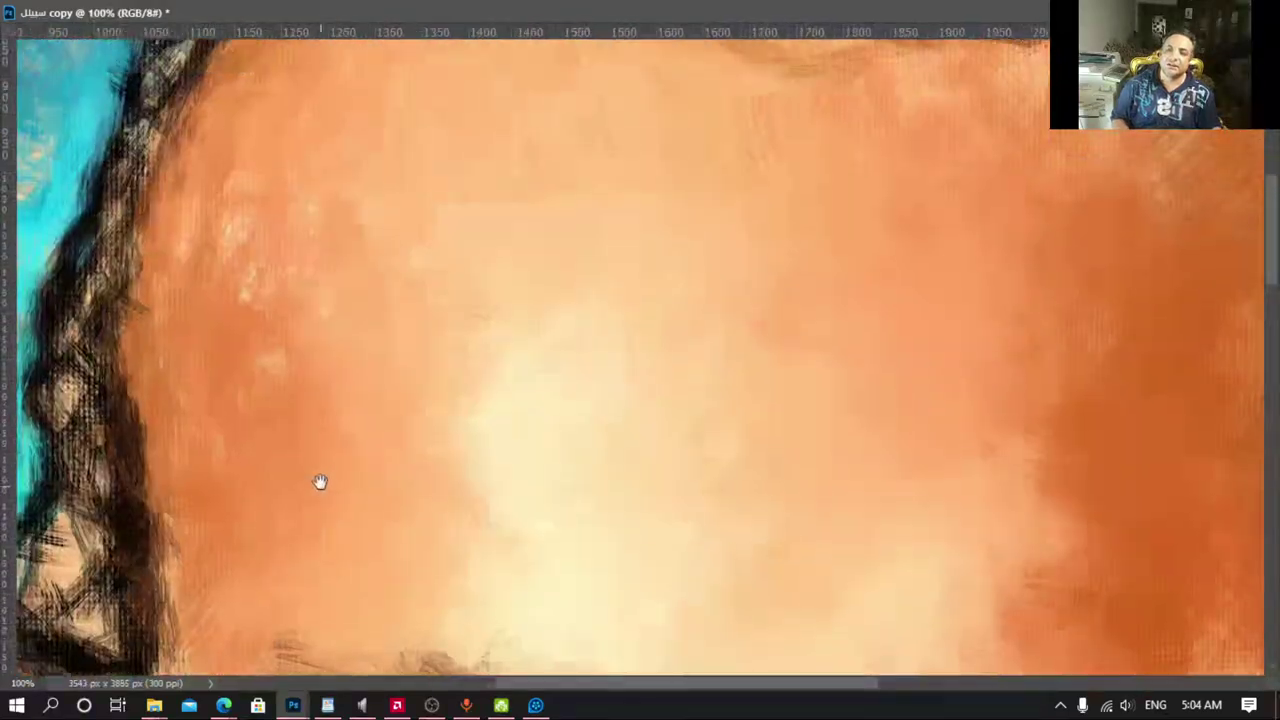
left_click_drag(336, 348, 291, 443)
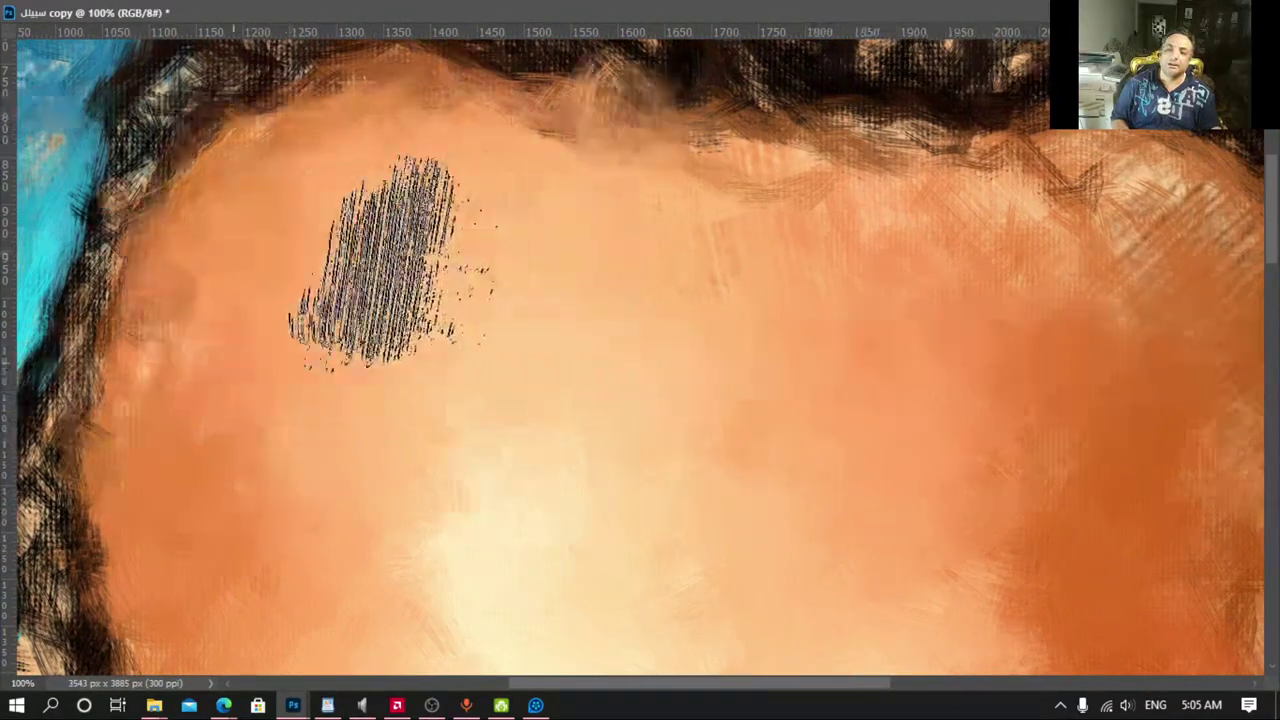
left_click_drag(1150, 295, 900, 275)
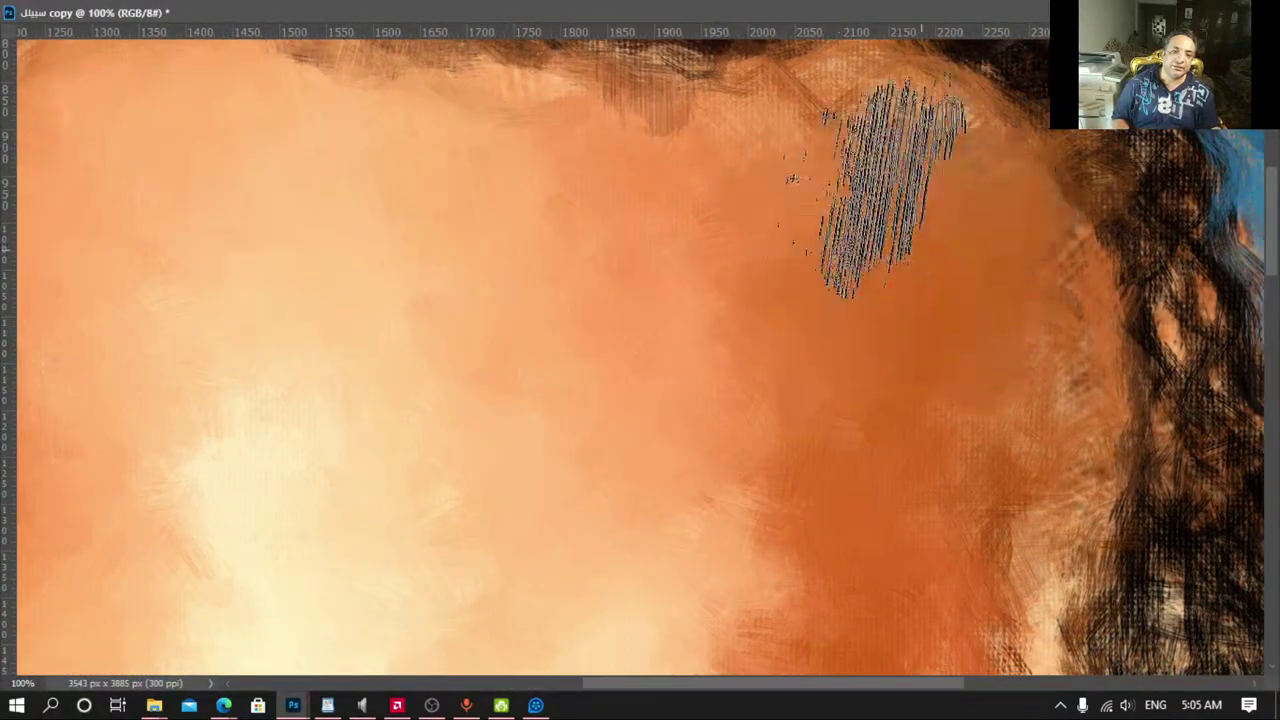
left_click_drag(928, 498, 957, 380)
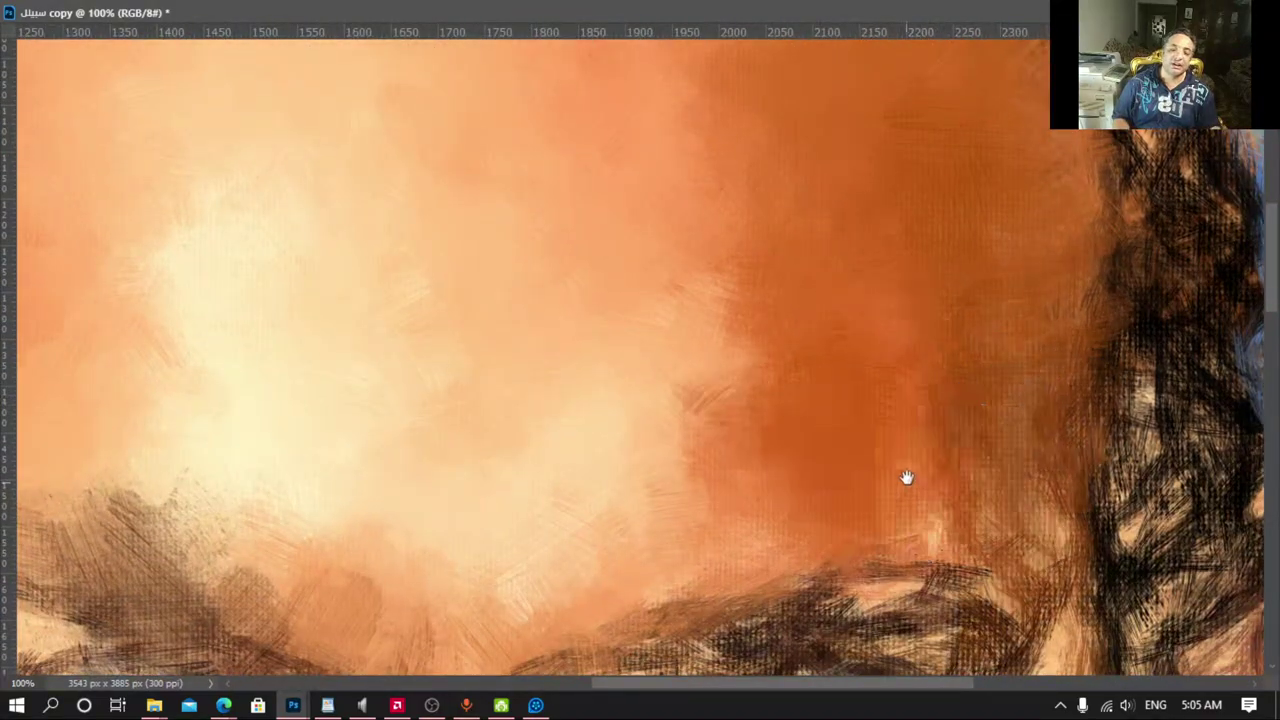
left_click_drag(906, 477, 949, 291)
mouse_move(760, 430)
left_mouse_down()
mouse_move(600, 474)
mouse_move(658, 452)
left_mouse_up()
left_click_drag(790, 120, 870, 265)
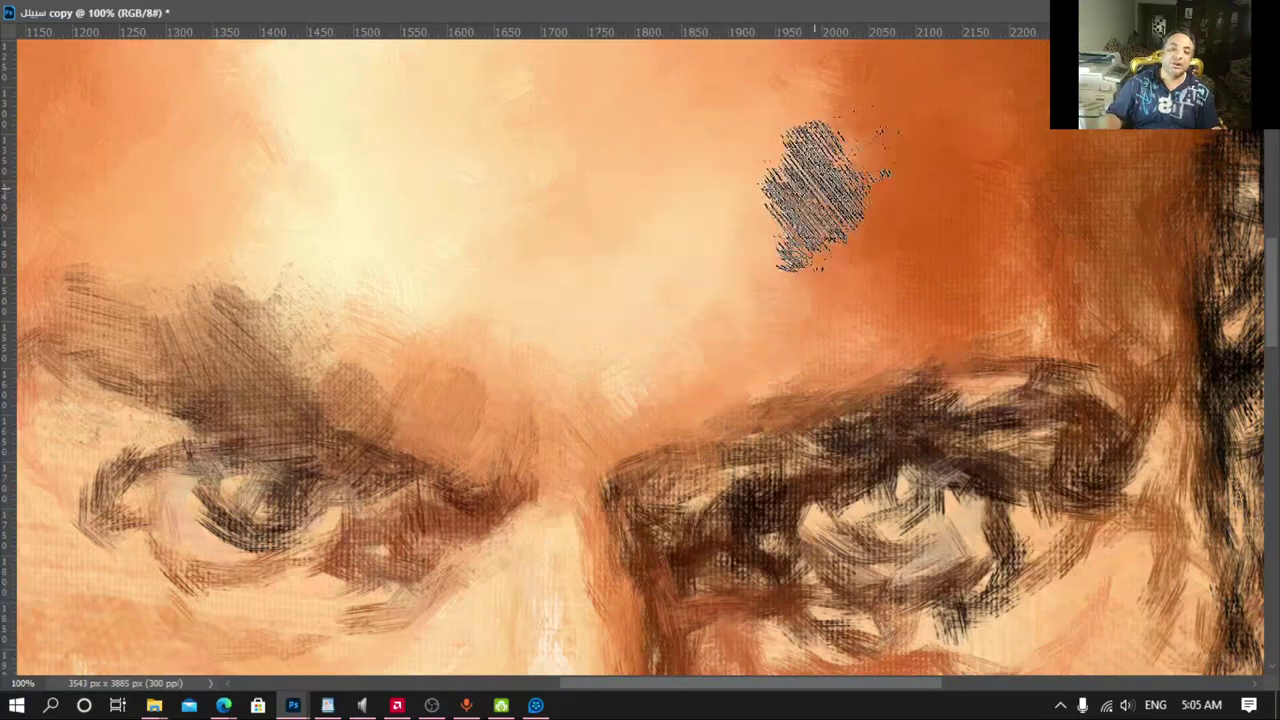
left_click_drag(940, 155, 1010, 295)
Step: Paint blended oil strokes on the cheeks and around the eyes and nose
left_click_drag(900, 640, 800, 265)
left_click_drag(910, 330, 990, 510)
left_click_drag(1000, 260, 960, 430)
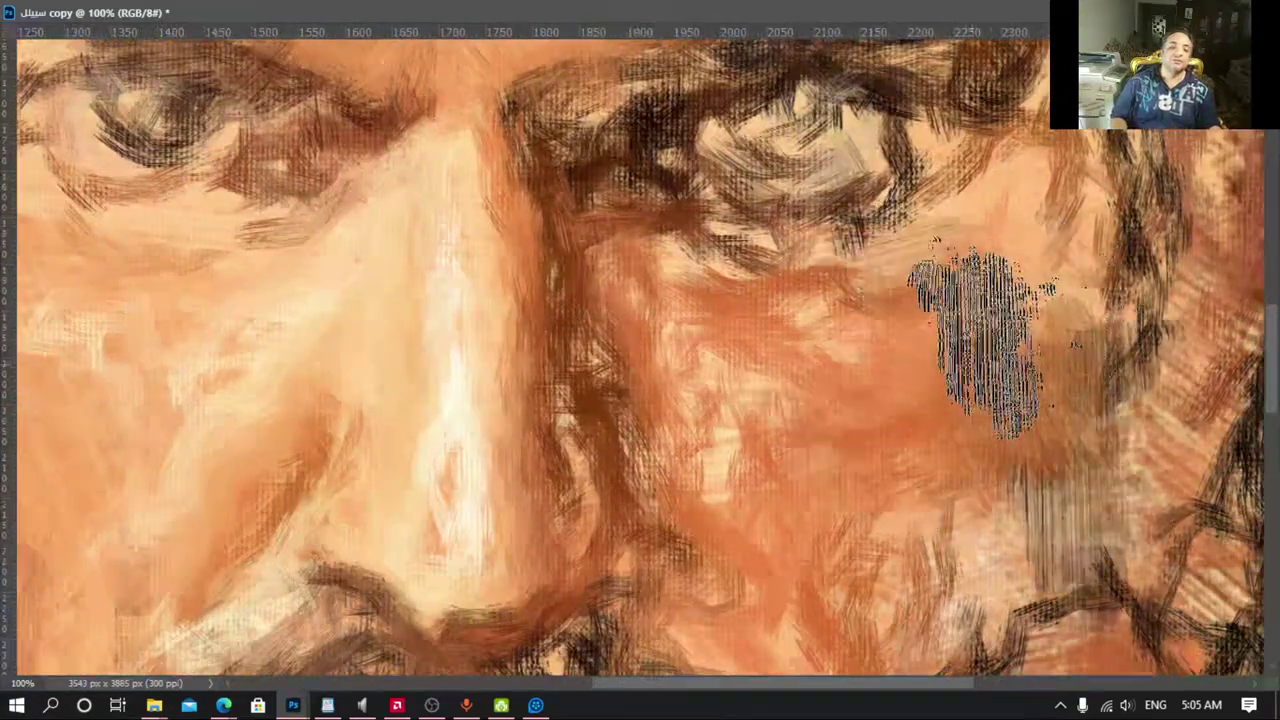
left_click_drag(850, 400, 760, 540)
left_click_drag(634, 500, 674, 305)
left_click_drag(640, 120, 620, 260)
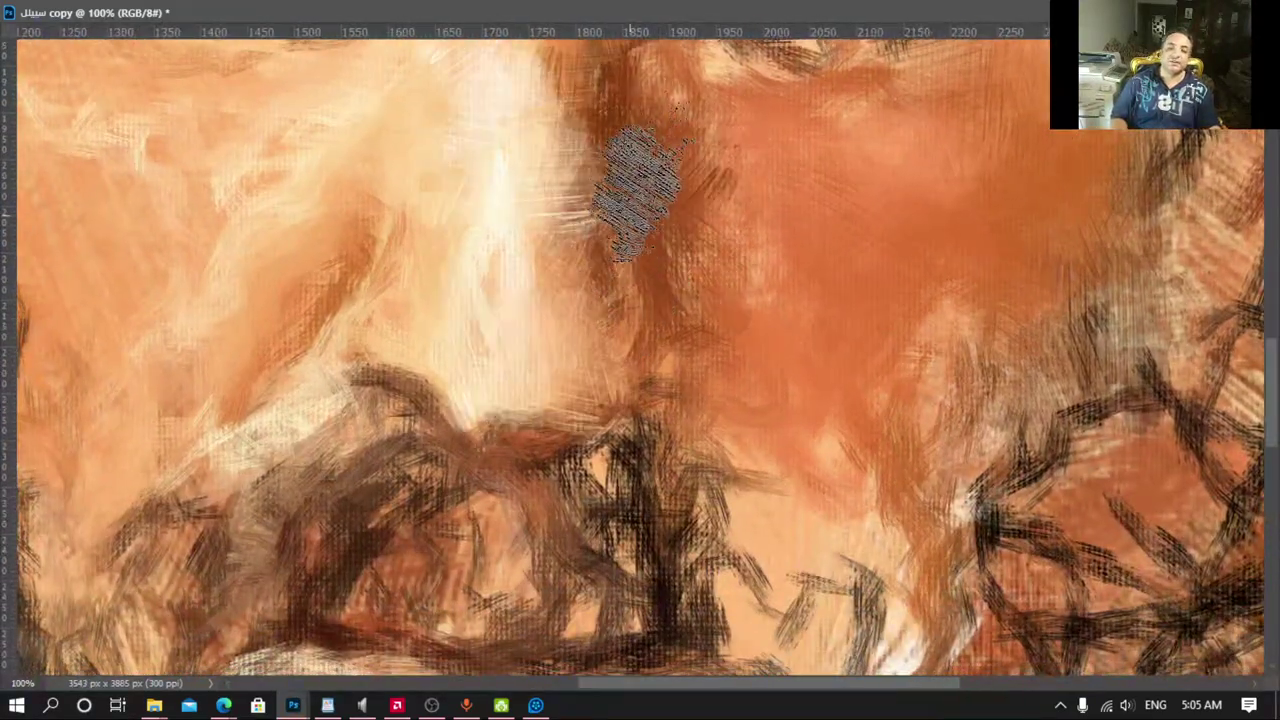
left_click_drag(850, 300, 790, 430)
left_click_drag(910, 370, 830, 485)
mouse_move(683, 302)
left_mouse_down()
mouse_move(1073, 532)
mouse_move(1129, 550)
left_mouse_up()
Step: Paint skin strokes beside and below the nose
left_click_drag(720, 440, 810, 500)
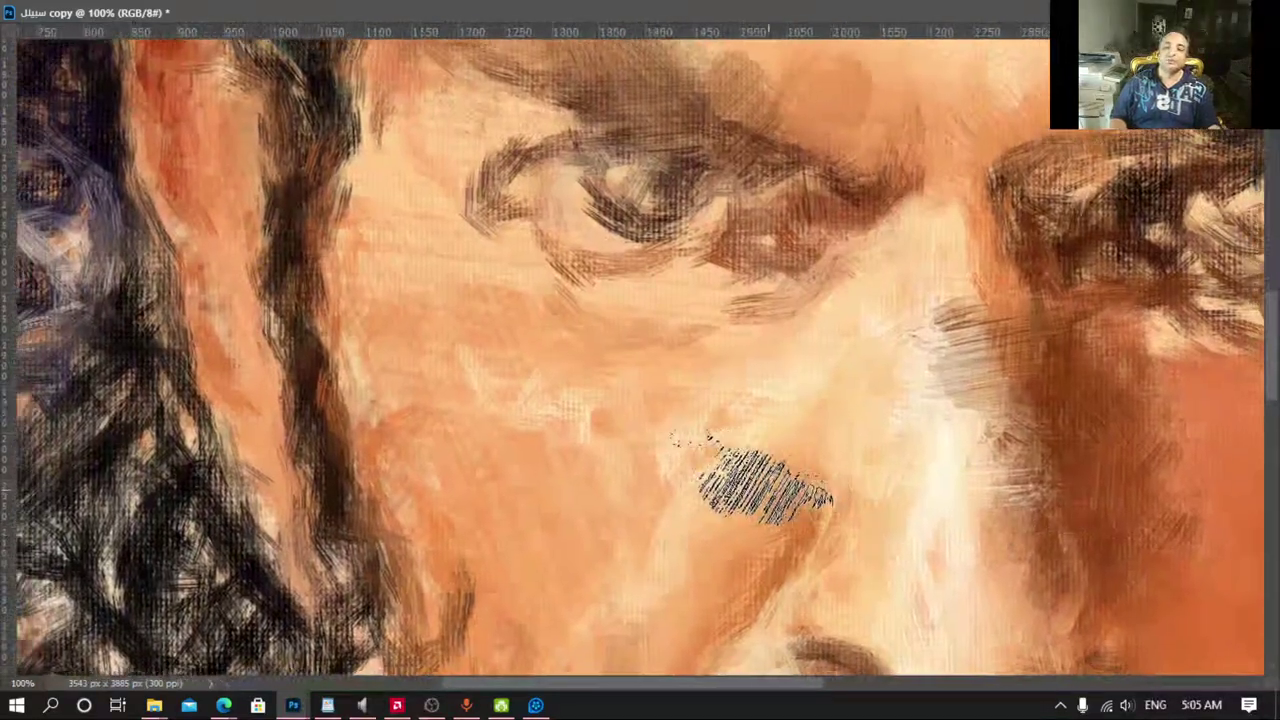
left_click_drag(530, 410, 640, 480)
left_click_drag(400, 305, 505, 365)
left_click_drag(580, 520, 700, 590)
left_click_drag(650, 520, 663, 369)
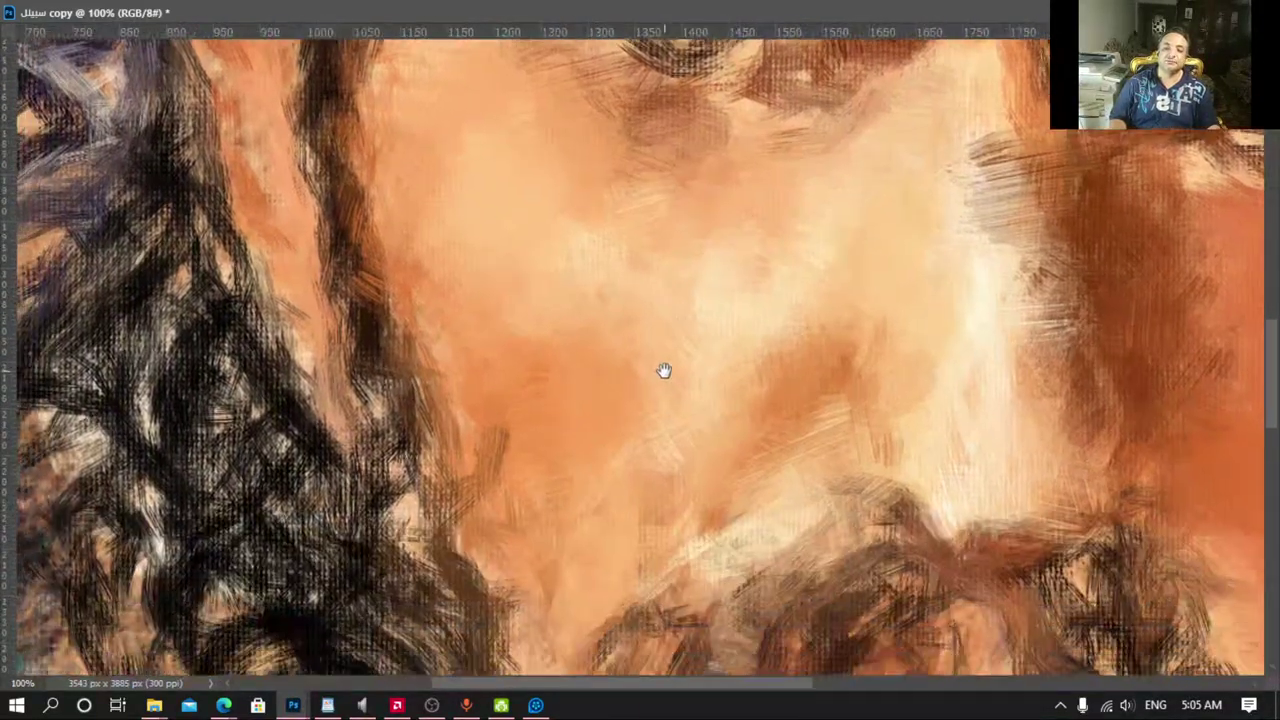
mouse_move(520, 500)
left_mouse_down()
mouse_move(650, 430)
mouse_move(840, 360)
left_mouse_up()
mouse_move(830, 420)
left_mouse_down()
mouse_move(810, 434)
mouse_move(930, 340)
left_mouse_up()
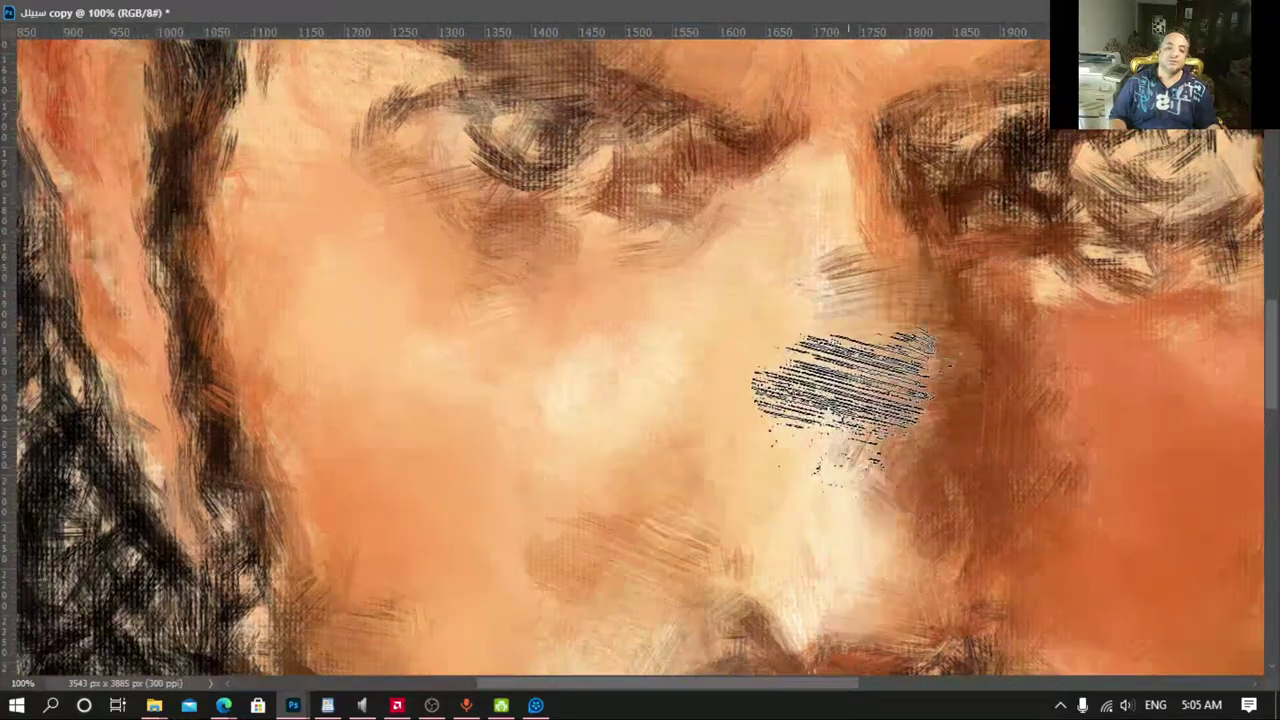
Step: Smooth the forehead with blended oil-paint strokes
left_click_drag(790, 510, 960, 420)
left_click_drag(814, 349, 809, 597)
left_click_drag(830, 200, 900, 110)
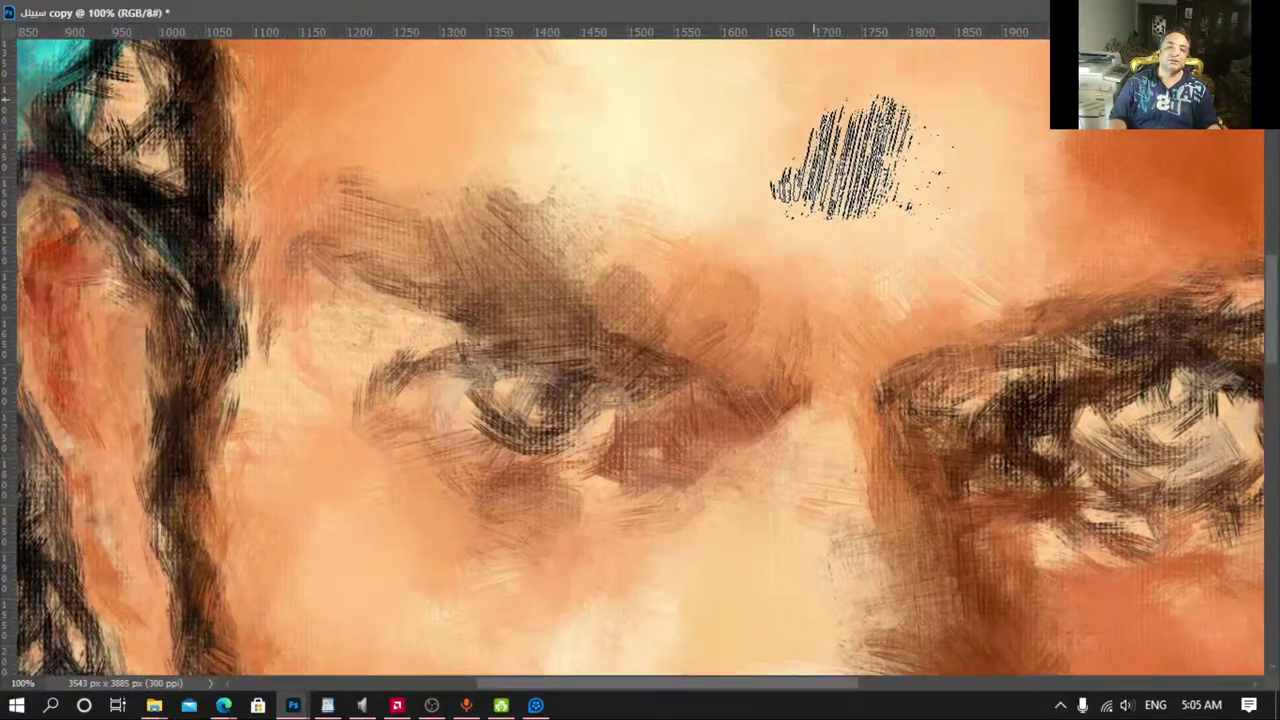
left_click_drag(870, 206, 720, 386)
left_click_drag(800, 330, 900, 450)
left_click_drag(742, 354, 900, 400)
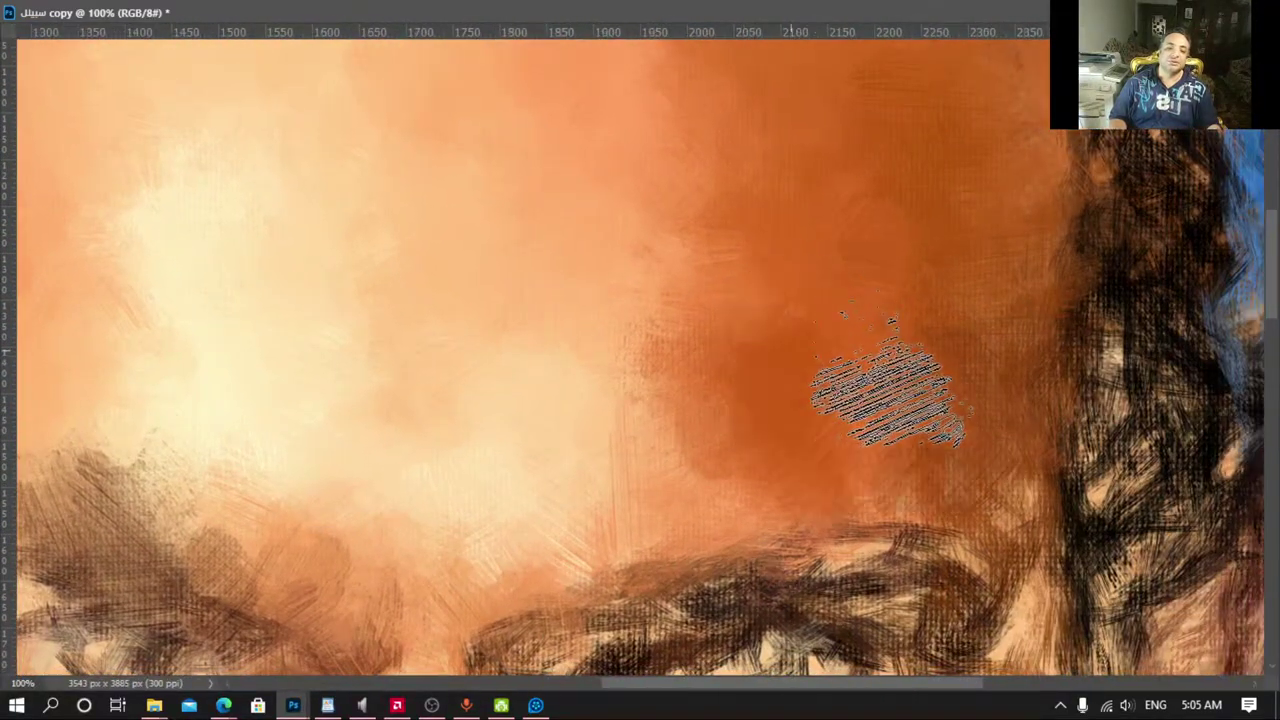
left_click_drag(870, 260, 960, 370)
left_click_drag(720, 240, 790, 370)
left_click_drag(987, 341, 707, 411)
Step: Blend the skin on the upper-right and left sides of the forehead
left_click_drag(930, 340, 1060, 300)
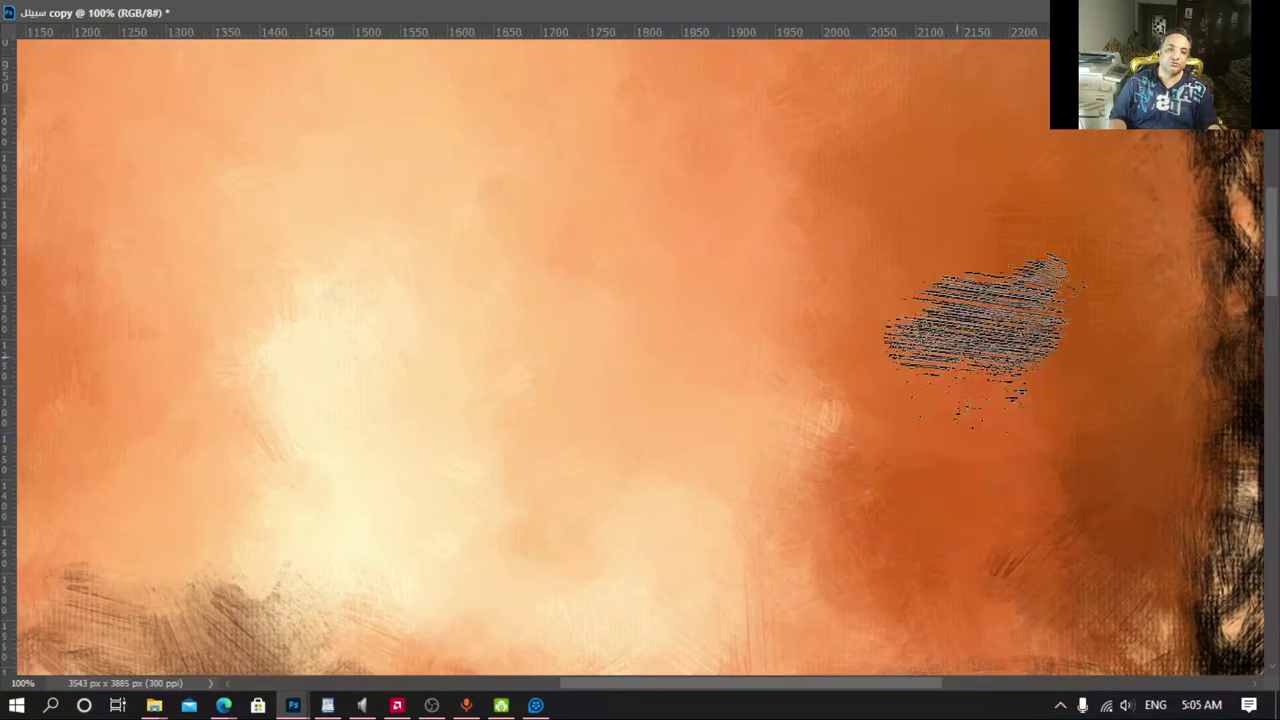
left_click_drag(960, 250, 1130, 140)
left_click_drag(928, 471, 1100, 660)
mouse_move(440, 420)
left_mouse_down()
mouse_move(560, 520)
mouse_move(574, 363)
mouse_move(380, 306)
left_mouse_up()
left_click_drag(160, 80, 360, 185)
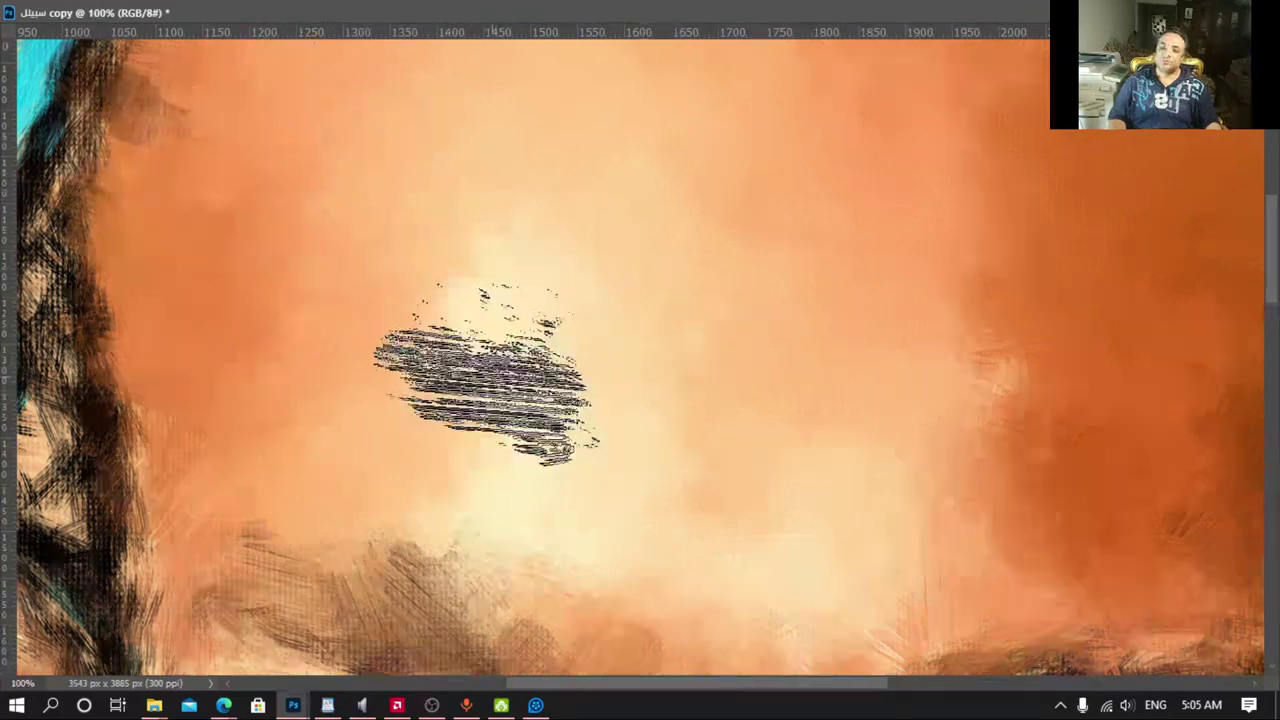
left_click_drag(265, 125, 315, 195)
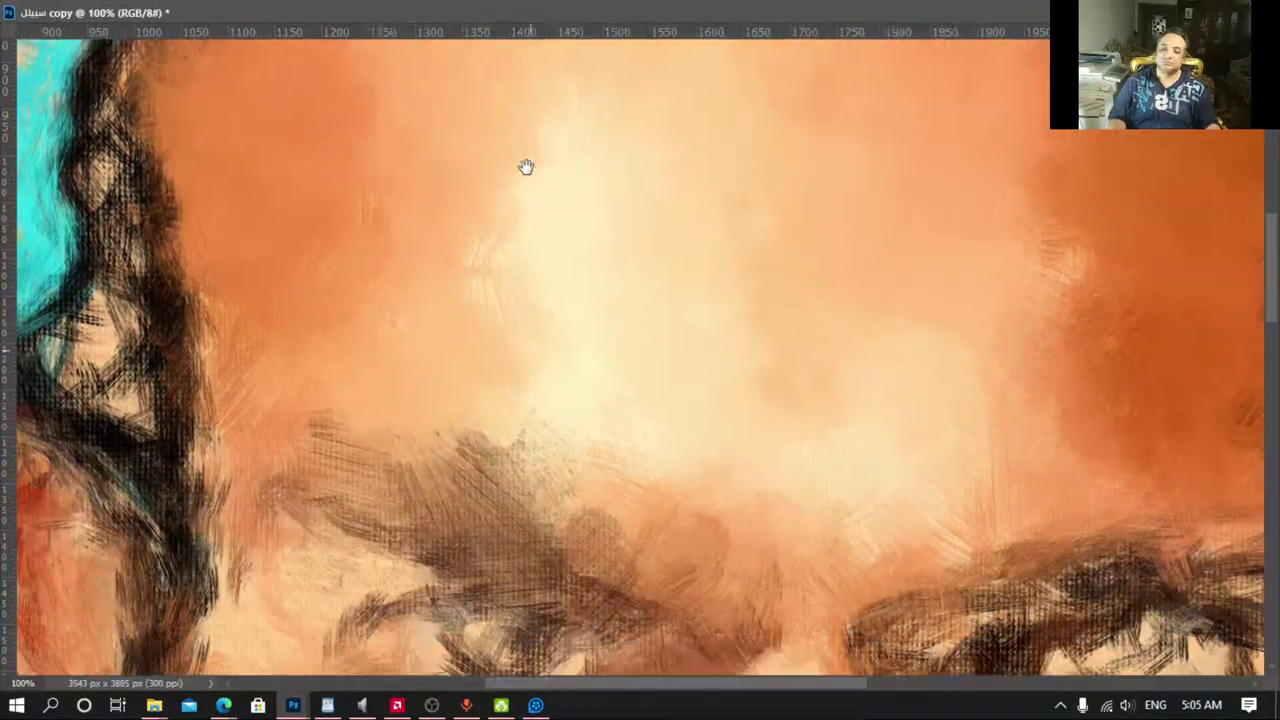
left_click_drag(457, 300, 523, 166)
Step: Lighten the forehead centre skin and smooth the mouth area with blended paint
left_click_drag(505, 370, 530, 362)
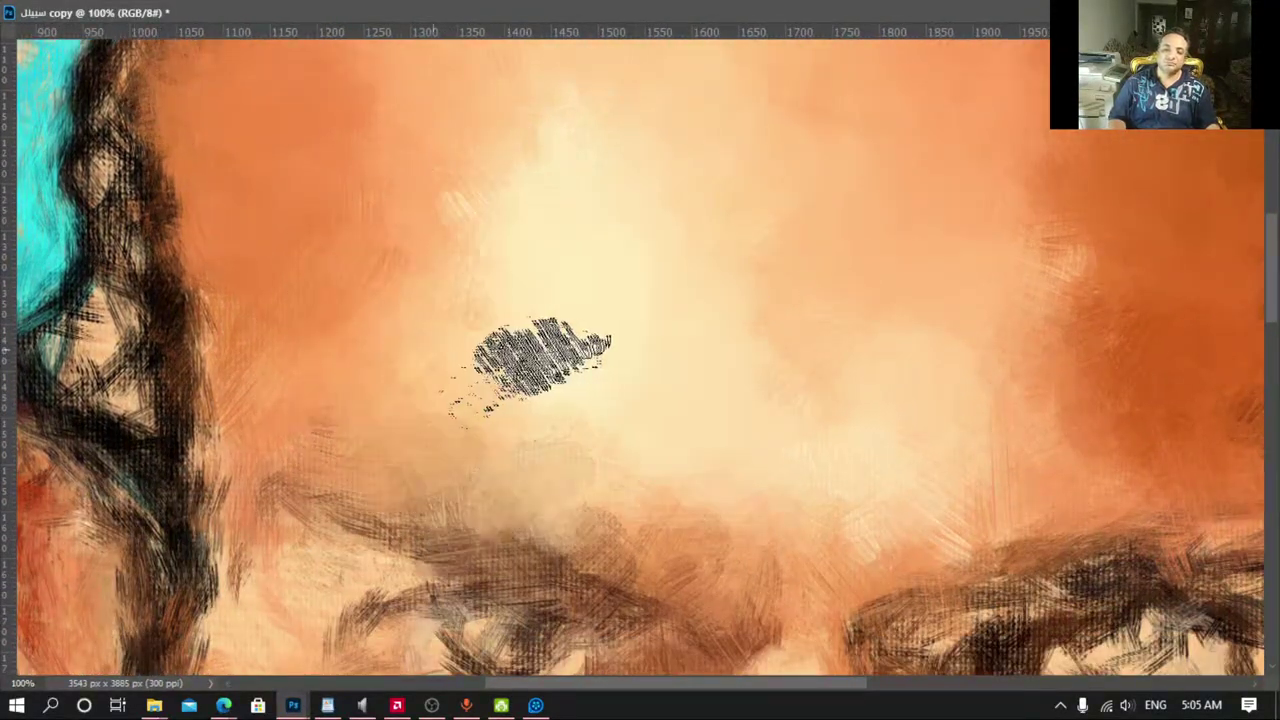
left_click_drag(806, 349, 506, 352)
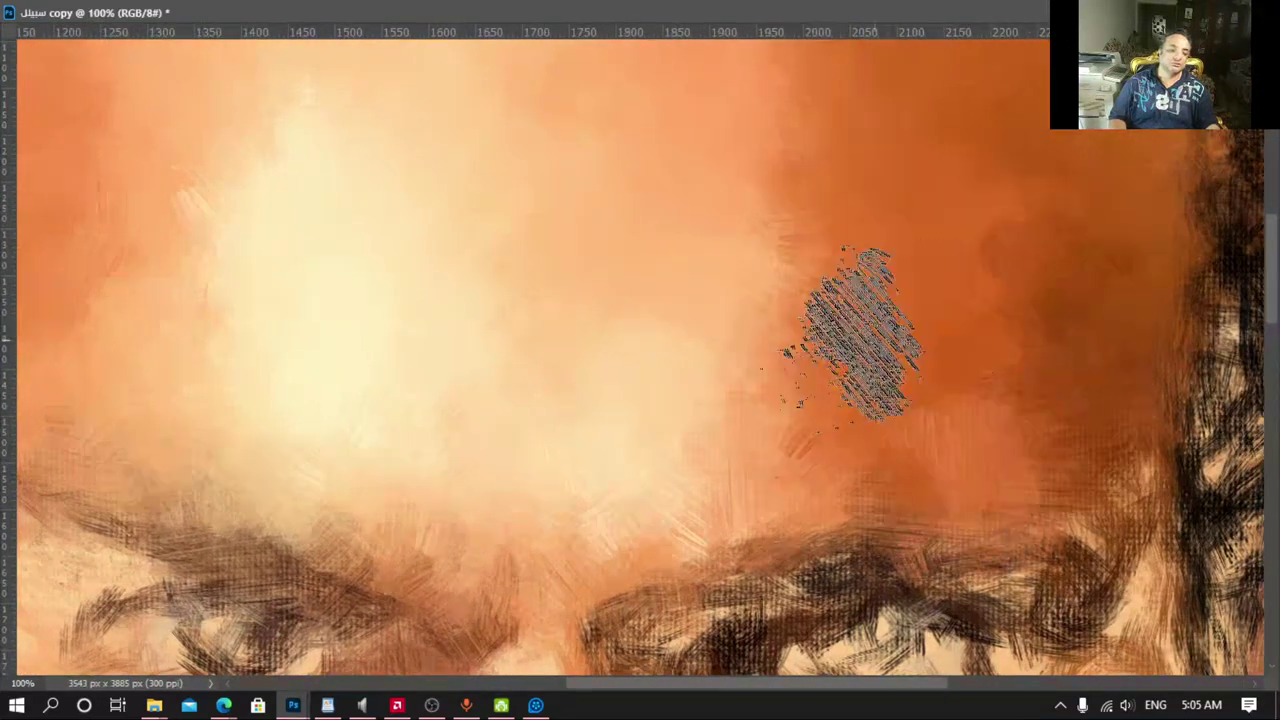
left_click_drag(857, 330, 796, 199)
left_click_drag(790, 600, 806, 166)
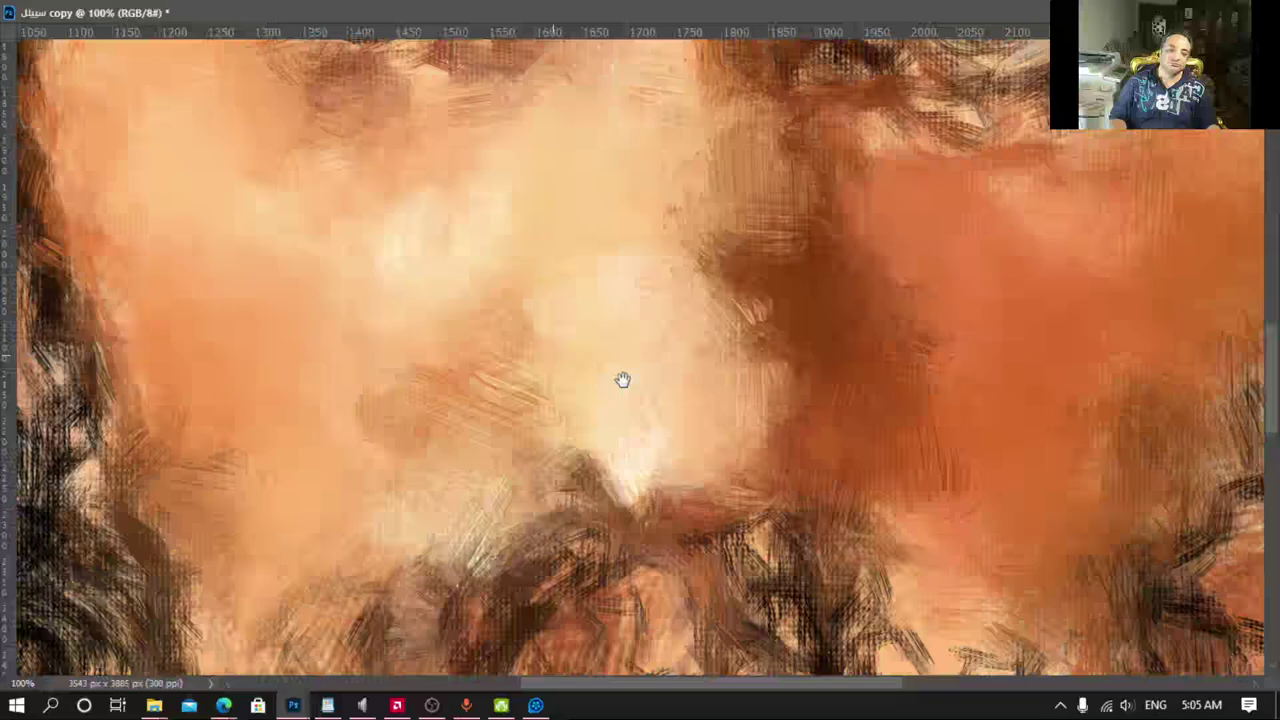
left_click_drag(623, 380, 631, 403)
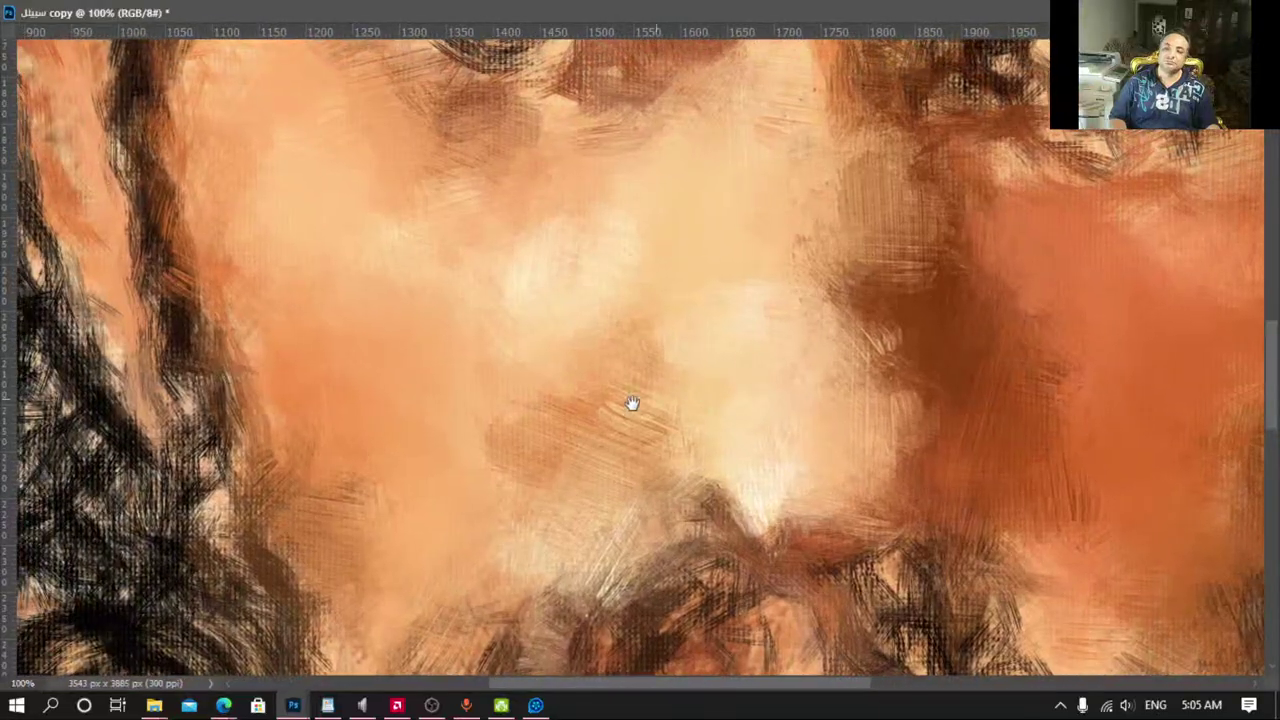
left_click_drag(482, 405, 237, 209)
left_click_drag(651, 343, 720, 289)
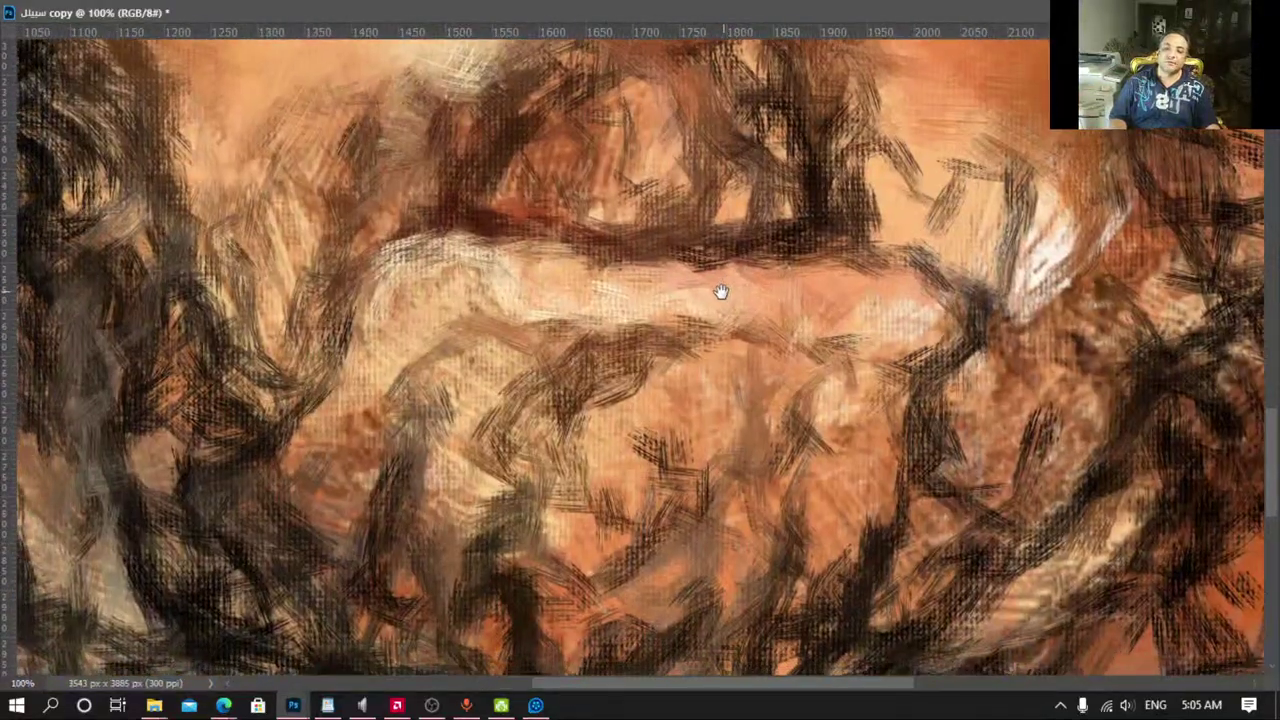
mouse_move(720, 440)
left_mouse_down()
mouse_move(771, 386)
mouse_move(571, 357)
mouse_move(843, 400)
mouse_move(714, 394)
mouse_move(743, 386)
mouse_move(723, 371)
mouse_move(740, 415)
left_mouse_up()
Step: Switch to the smaller 4 SMALL oil brush and paint beside the light mouth patch
right_click(889, 395)
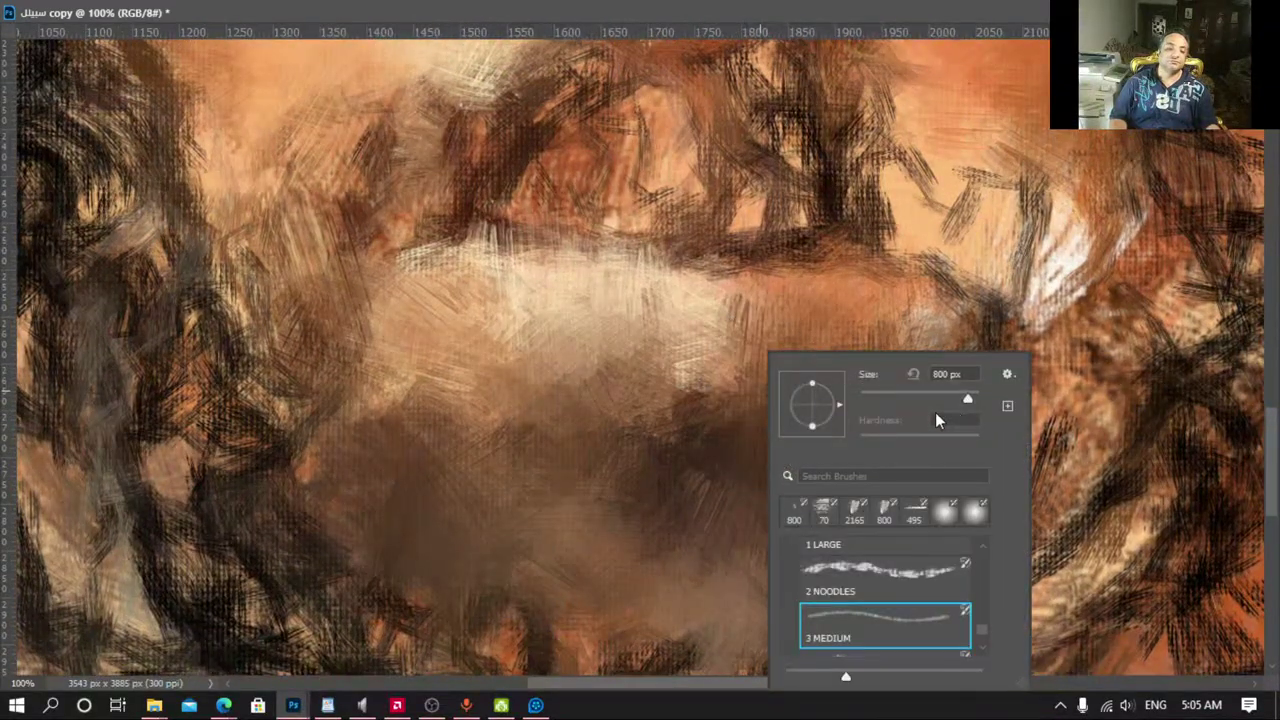
scroll(920, 561, "down", 1)
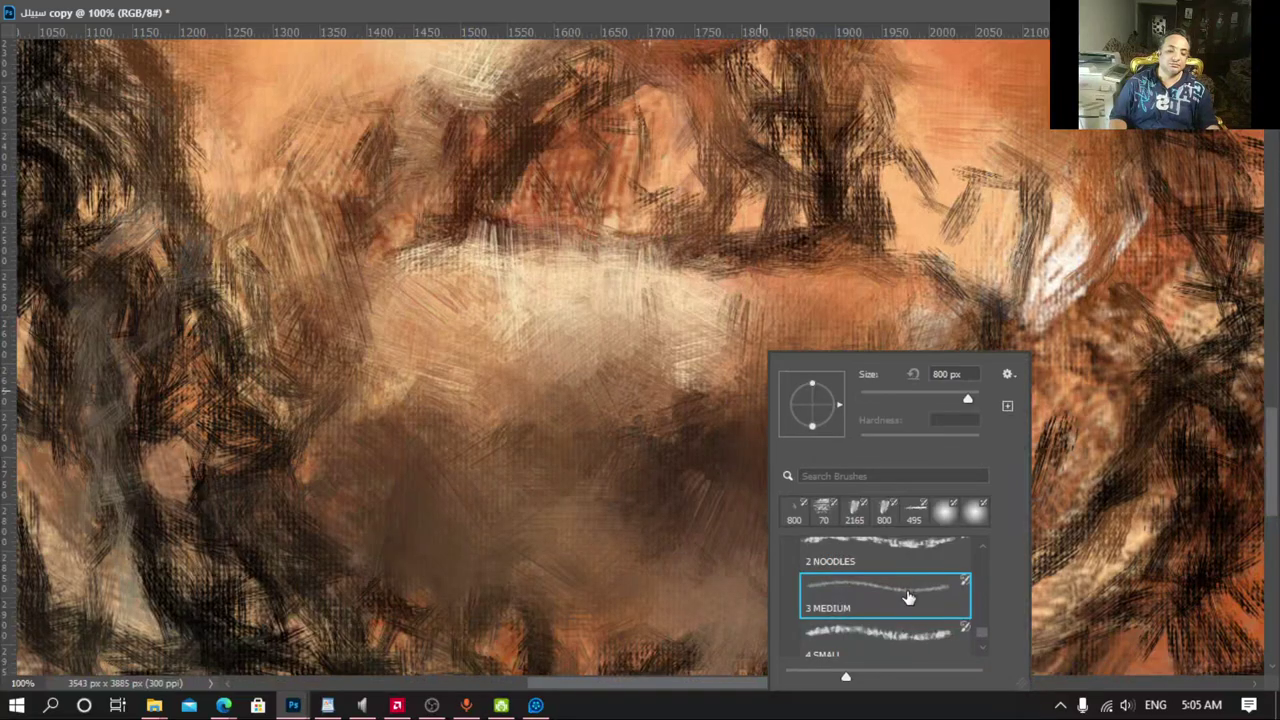
left_click(510, 304)
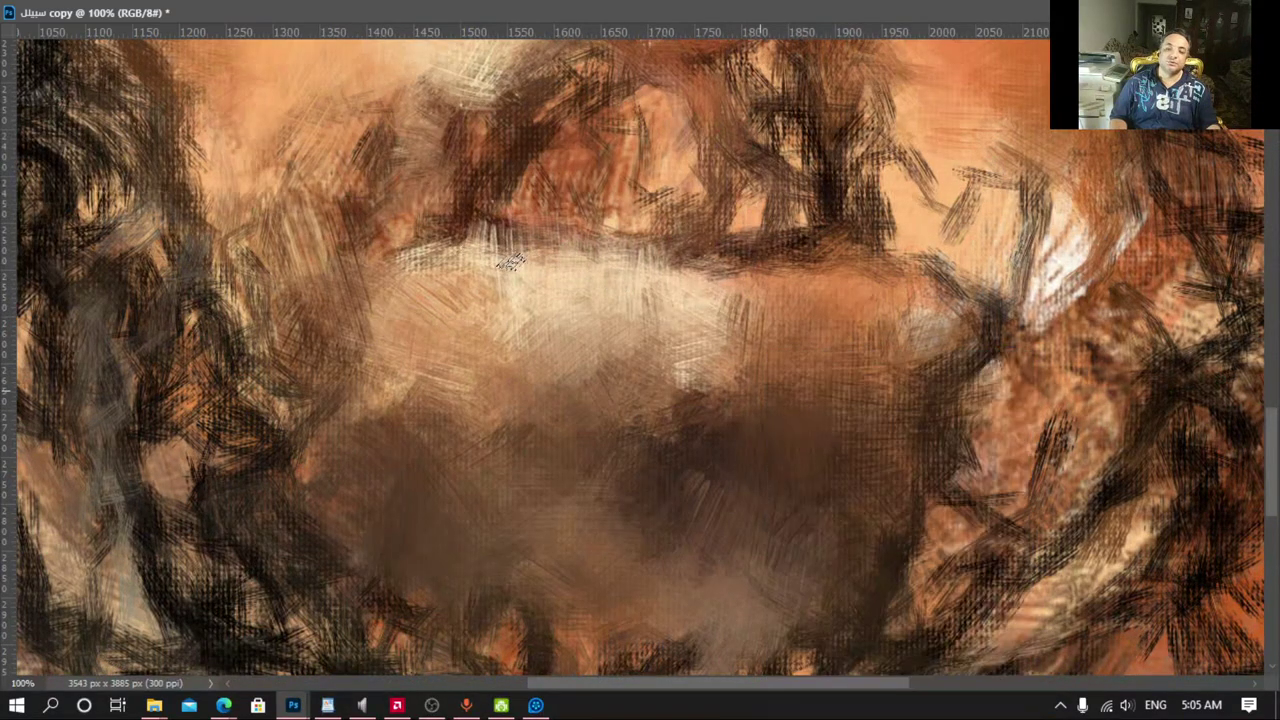
left_click_drag(740, 312, 870, 333)
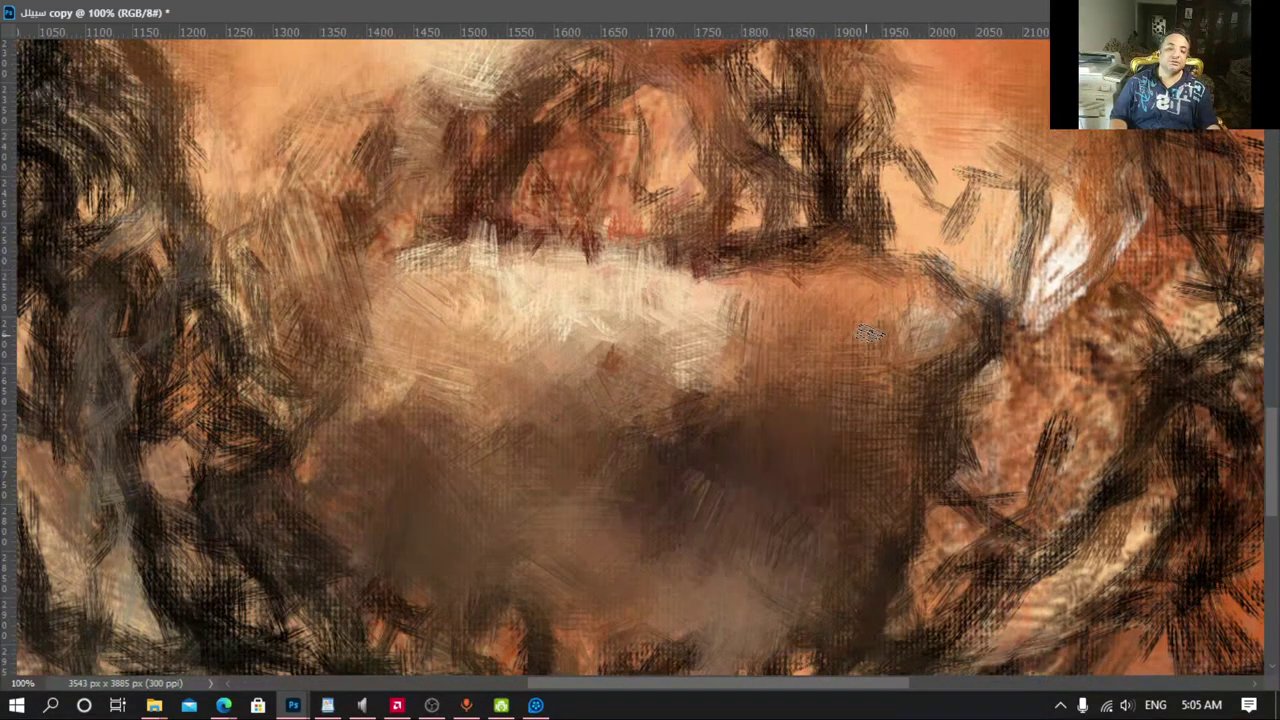
right_click(757, 302)
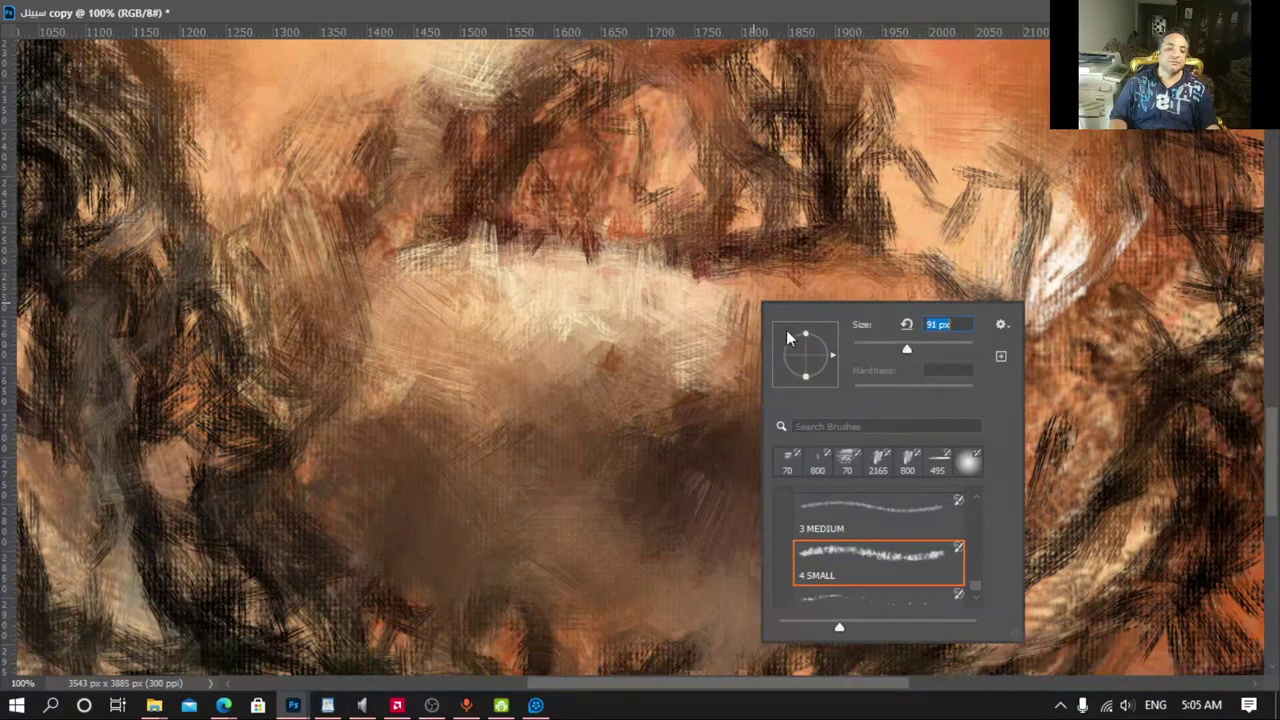
left_click(574, 288)
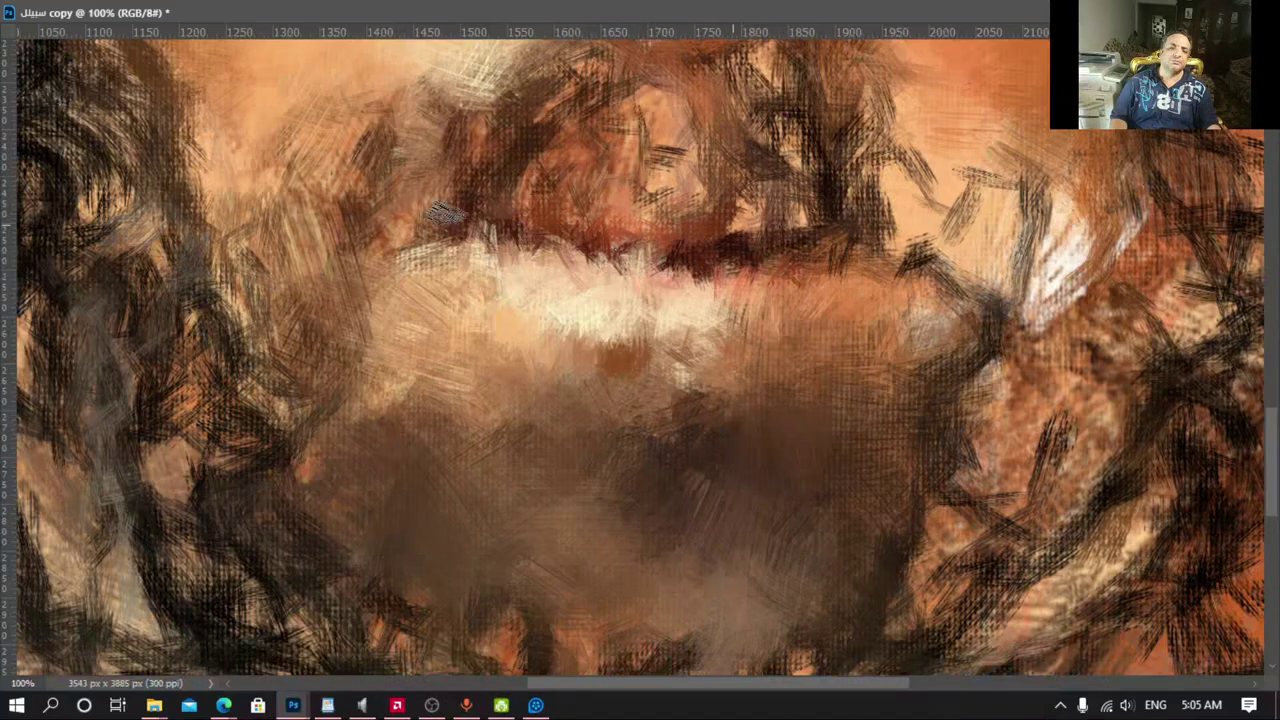
Step: Resize the brush to about 224 px and darken the mustache with dark strokes
right_click(738, 327)
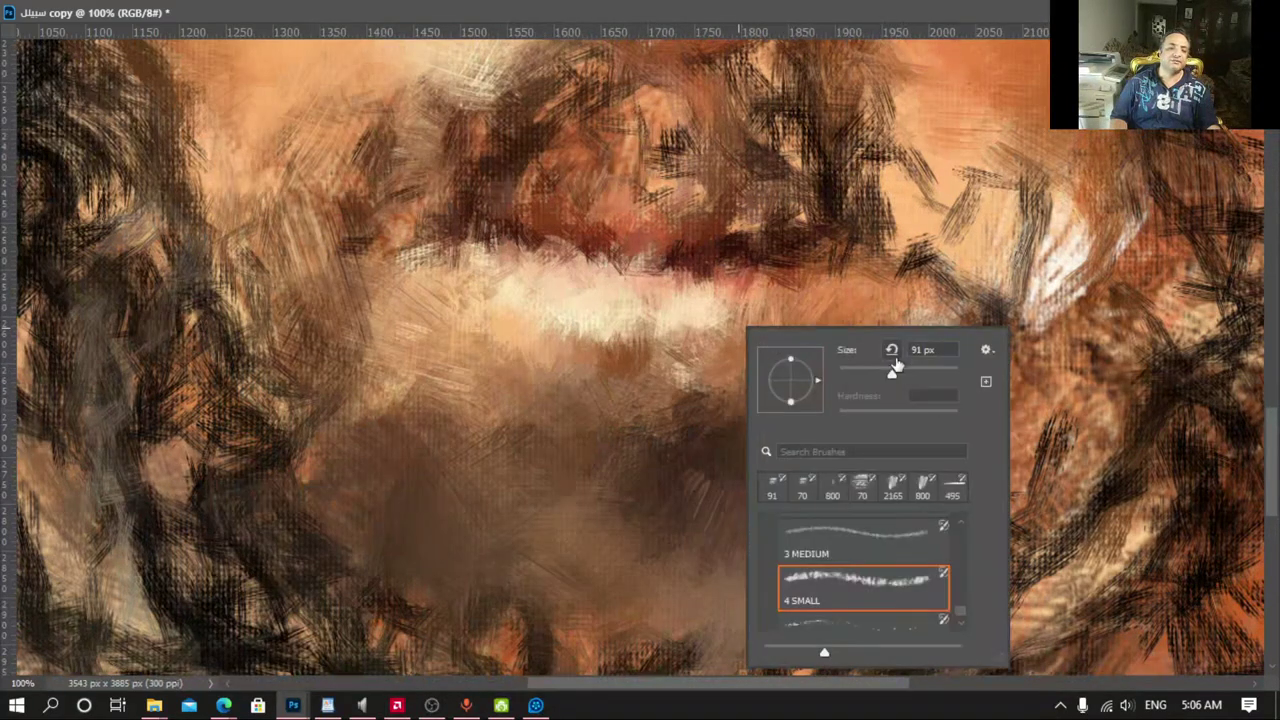
left_click(907, 370)
key("Return")
mouse_move(525, 288)
left_mouse_down()
mouse_move(542, 245)
mouse_move(409, 257)
mouse_move(493, 248)
left_mouse_up()
left_click_drag(657, 283, 610, 310)
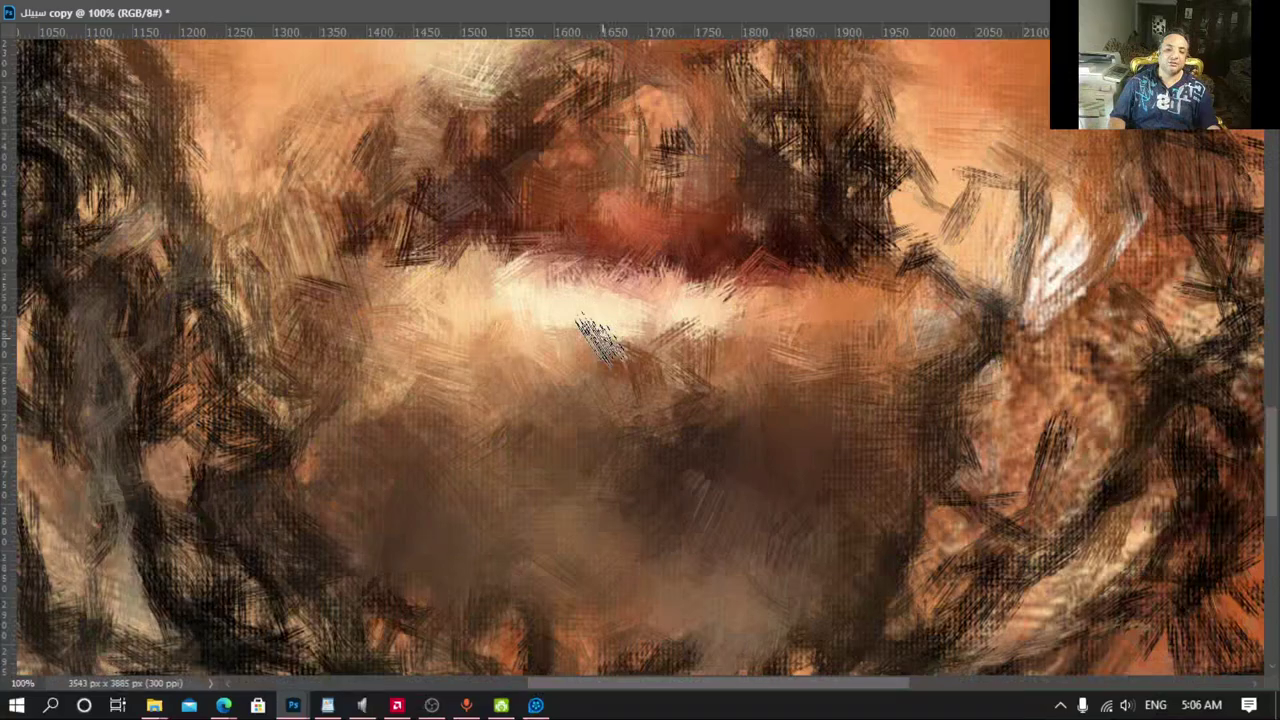
mouse_move(600, 340)
left_mouse_down()
mouse_move(647, 343)
mouse_move(567, 353)
mouse_move(718, 276)
left_mouse_up()
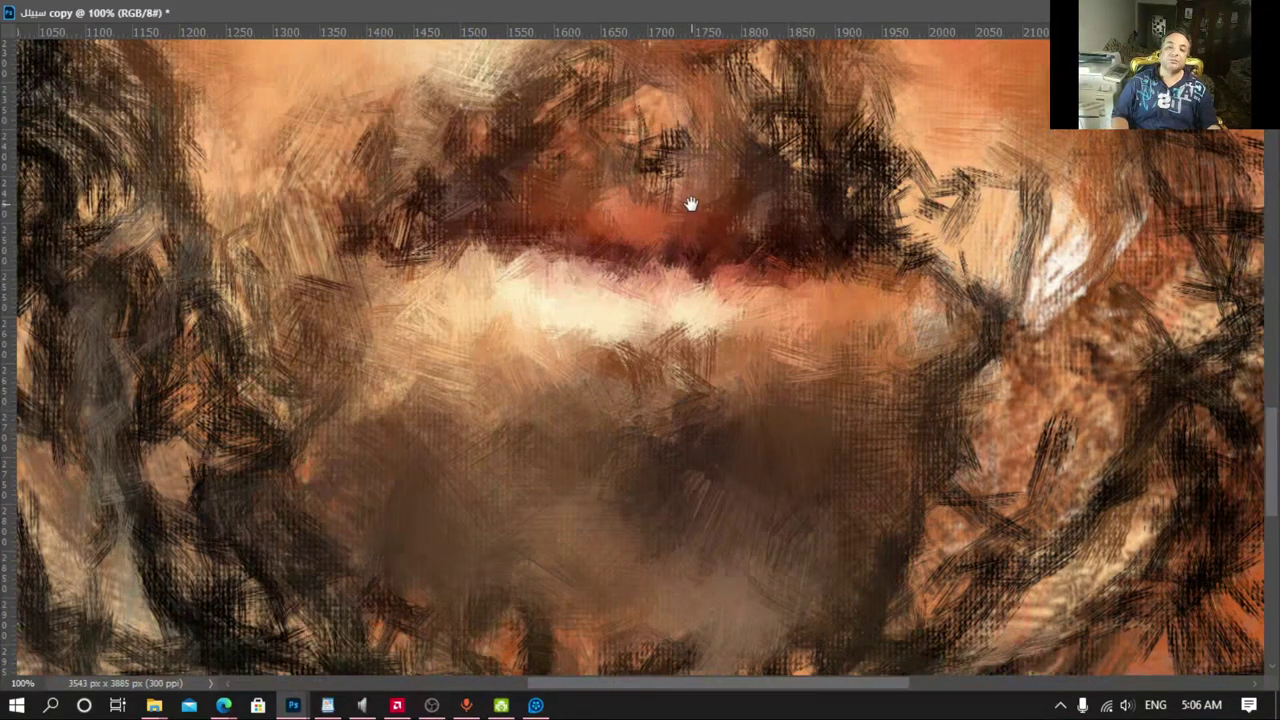
left_click_drag(689, 206, 726, 346)
left_click_drag(585, 254, 717, 187)
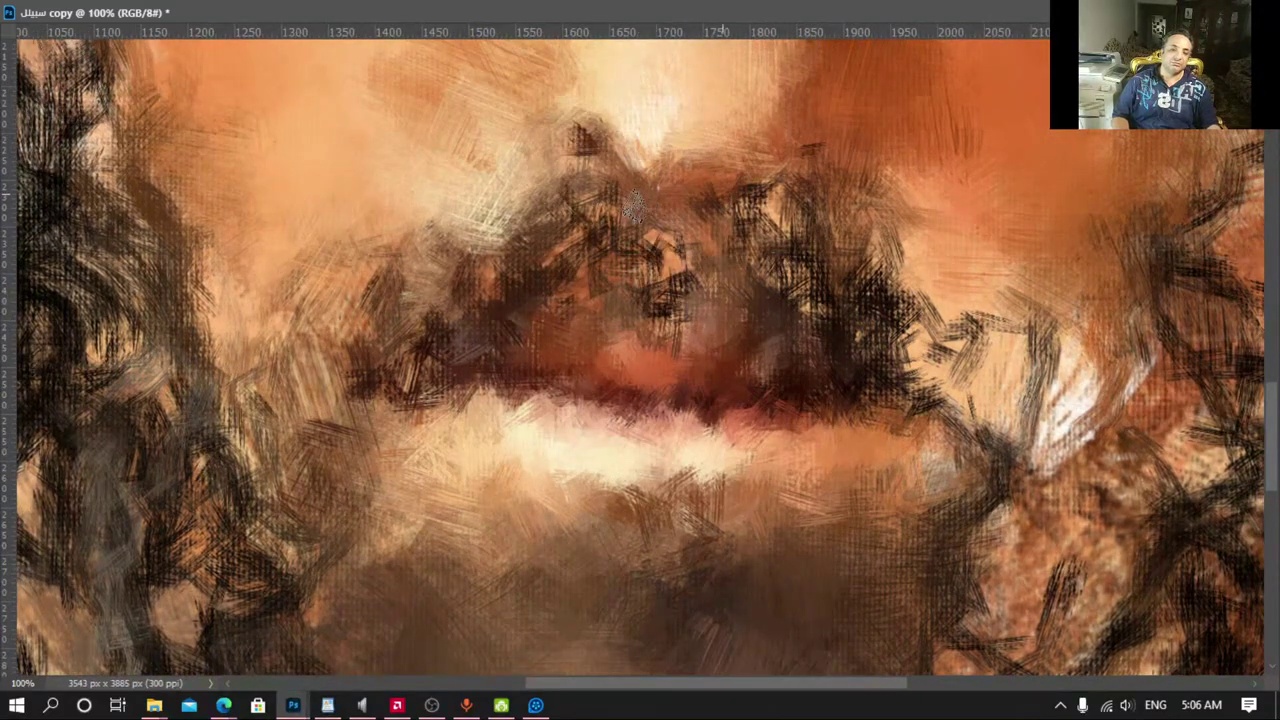
left_click_drag(635, 204, 652, 314)
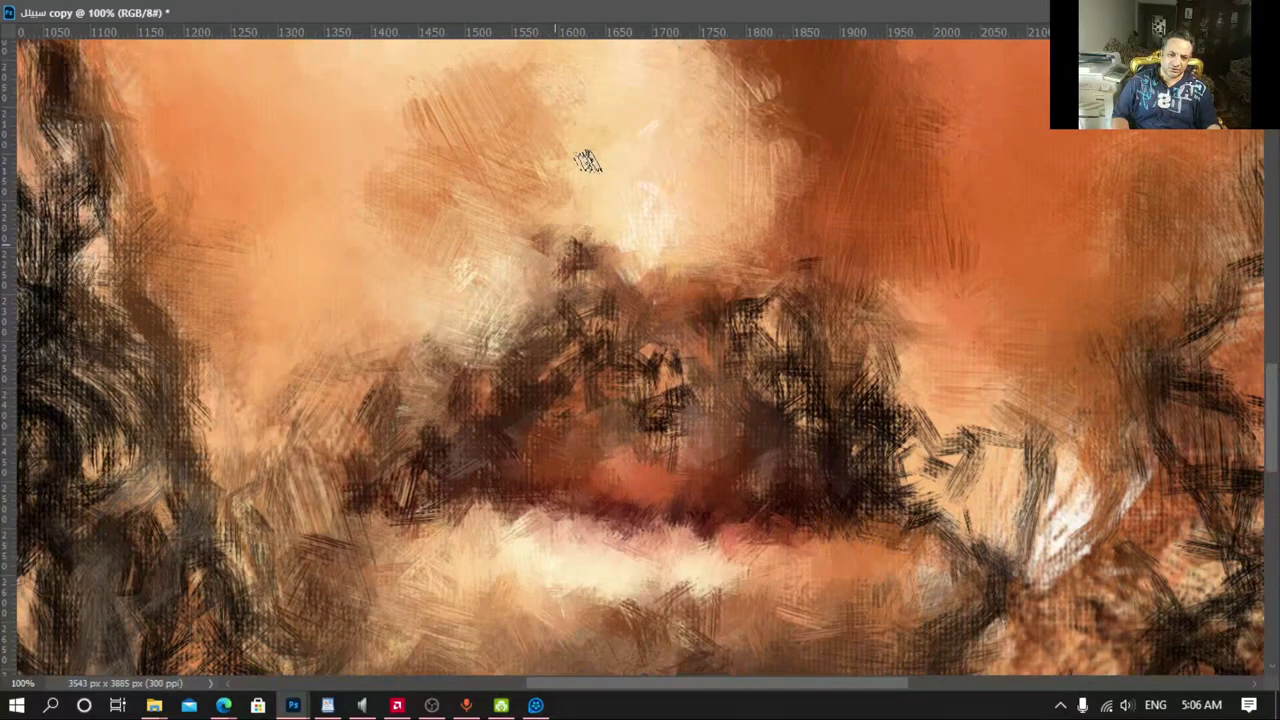
mouse_move(587, 161)
left_mouse_down()
mouse_move(750, 283)
mouse_move(797, 343)
mouse_move(795, 385)
left_mouse_up()
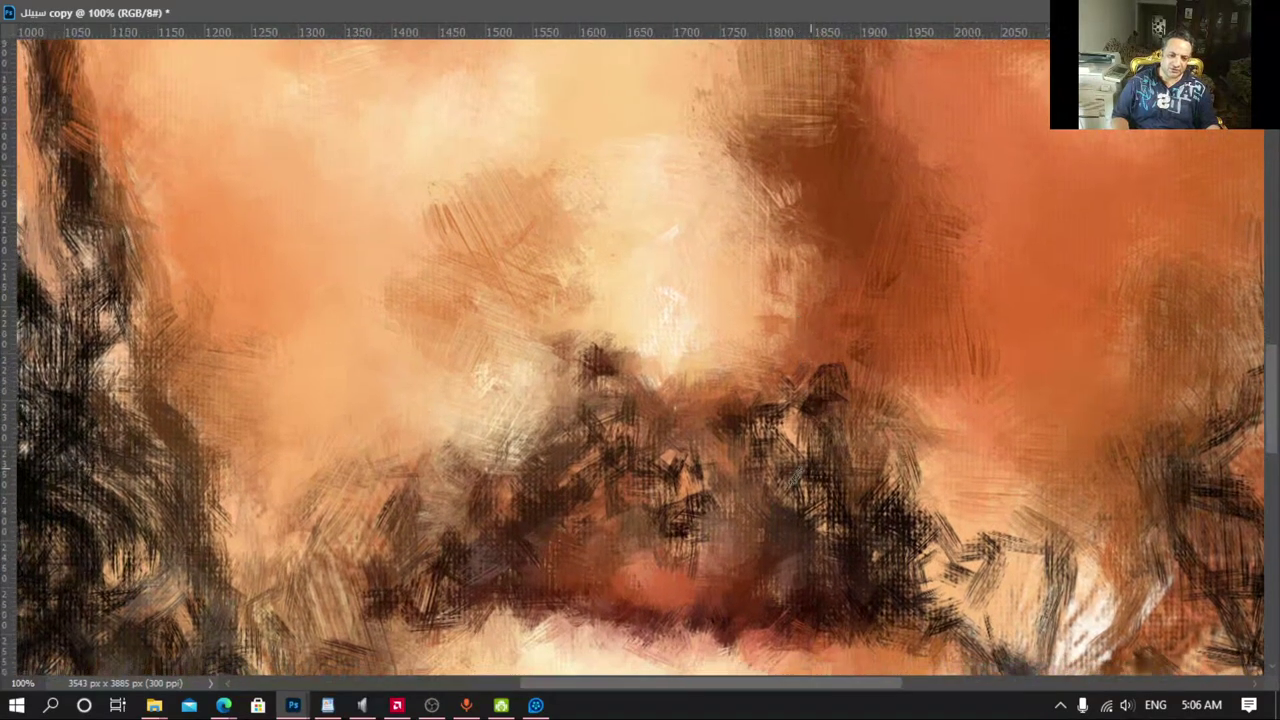
Step: Hatch darker strokes over the right eye and brow
left_click_drag(657, 538, 806, 363)
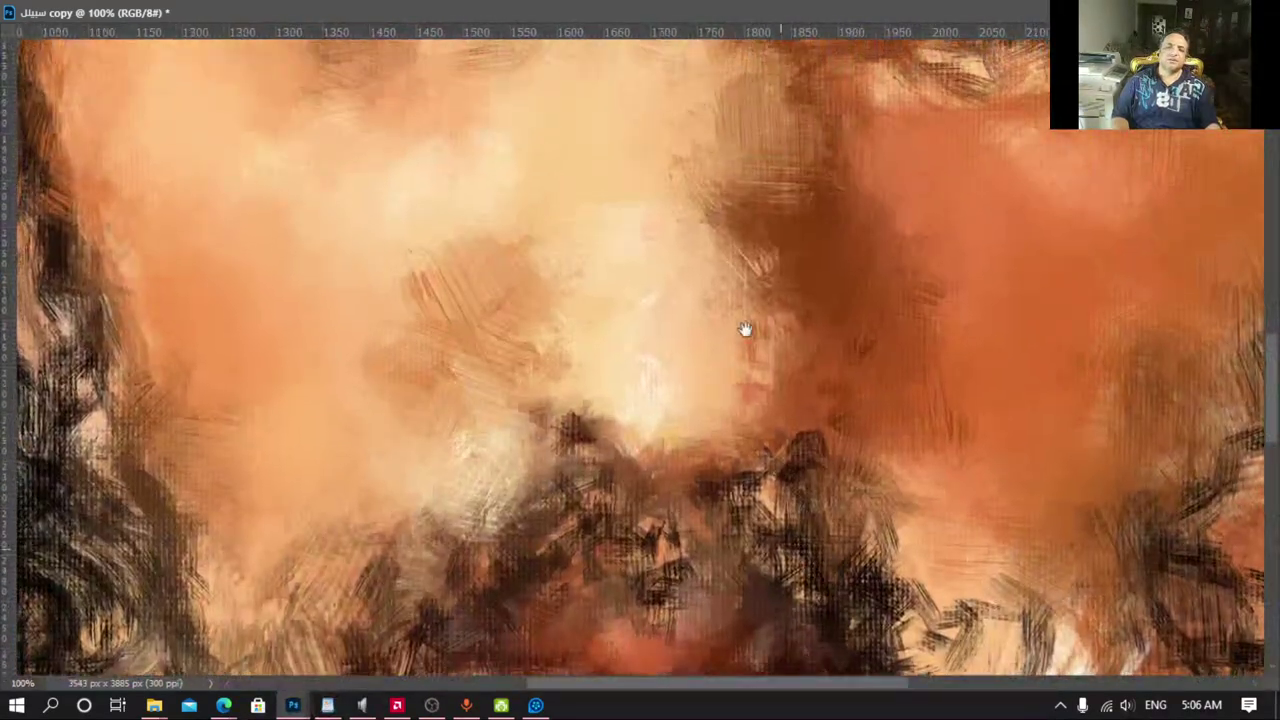
left_click_drag(746, 331, 679, 555)
left_click_drag(880, 270, 1025, 230)
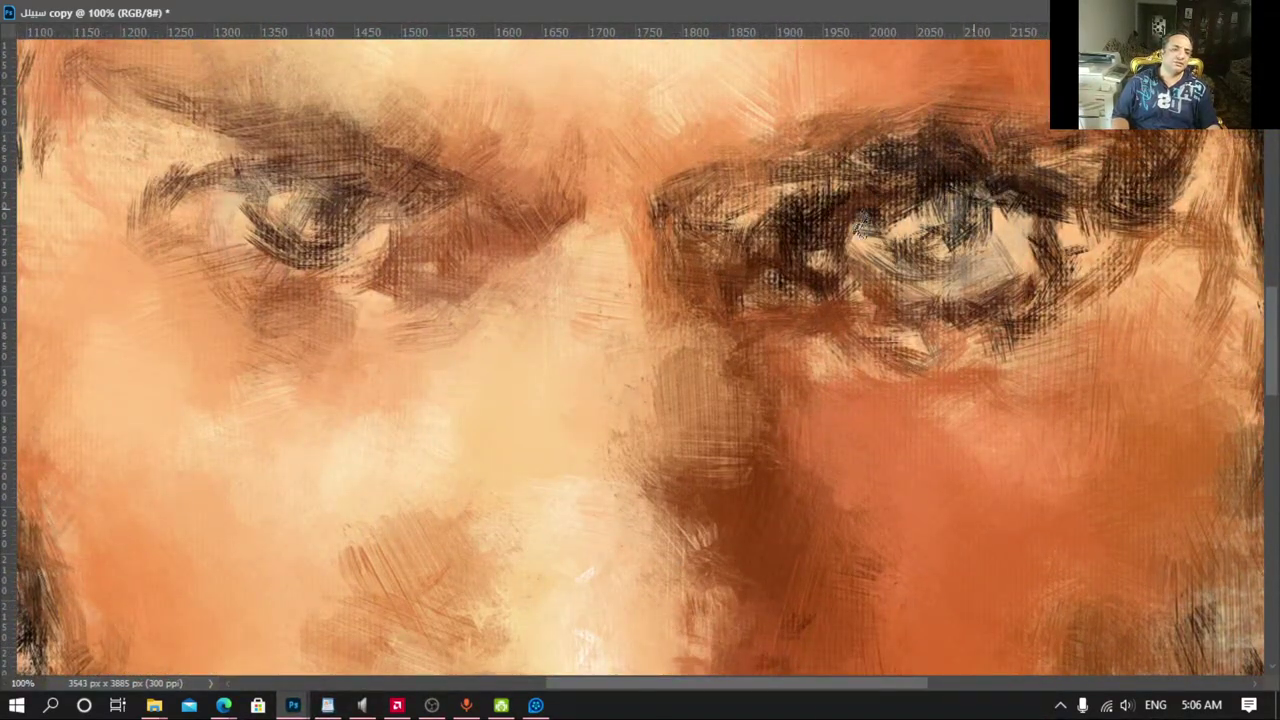
mouse_move(858, 228)
left_mouse_down()
mouse_move(895, 195)
mouse_move(985, 225)
mouse_move(862, 243)
mouse_move(960, 110)
mouse_move(1100, 220)
left_mouse_up()
left_click_drag(1150, 160, 900, 110)
left_click_drag(1100, 100, 835, 288)
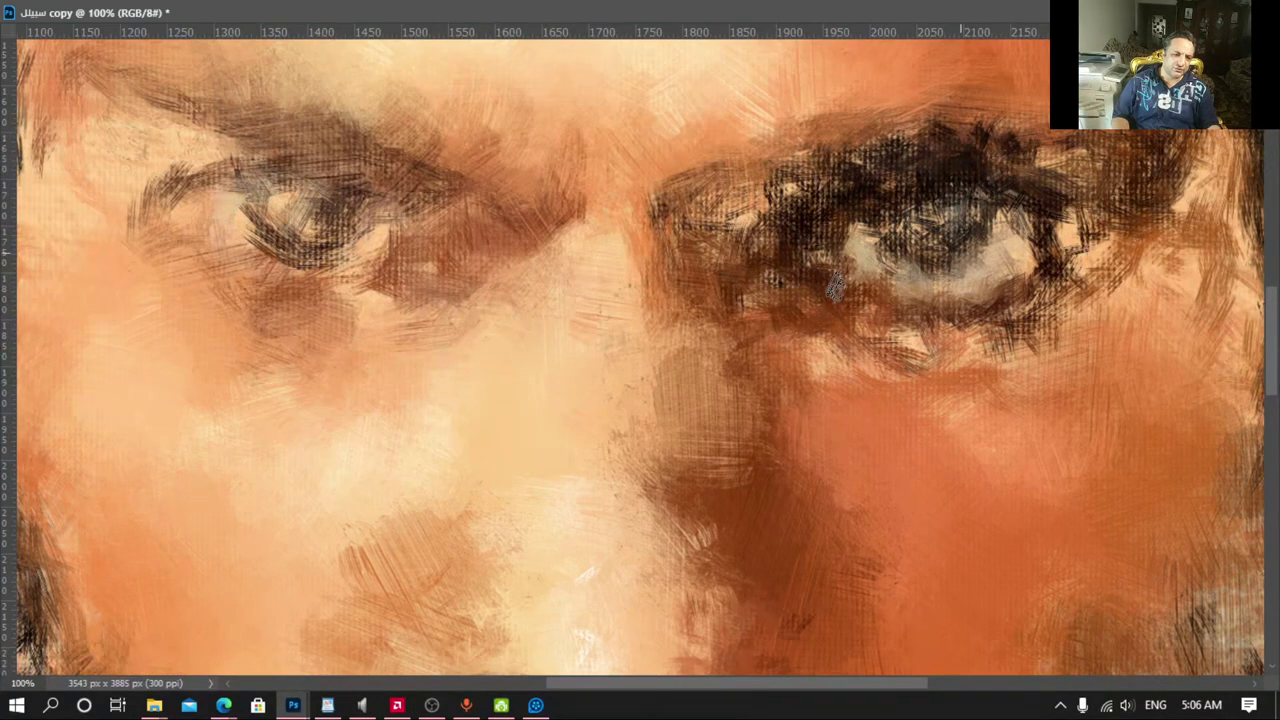
Step: Darken the left eye's lids, brighten its white, and zoom out to 50%
mouse_move(260, 230)
left_mouse_down()
mouse_move(350, 310)
mouse_move(460, 190)
left_mouse_up()
mouse_move(236, 277)
left_mouse_down()
mouse_move(486, 357)
mouse_move(500, 400)
left_mouse_up()
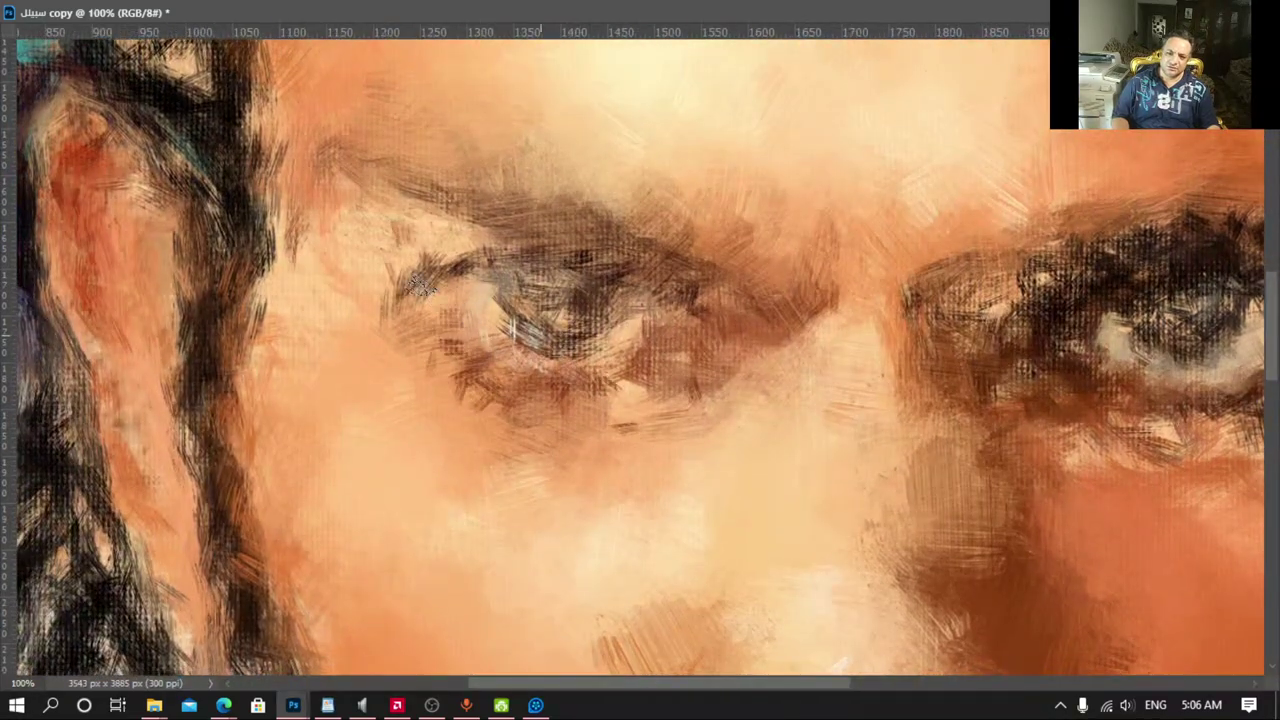
left_click_drag(422, 285, 560, 240)
mouse_move(470, 270)
left_mouse_down()
mouse_move(580, 340)
mouse_move(520, 335)
mouse_move(575, 355)
left_mouse_up()
left_click_drag(620, 400, 686, 330)
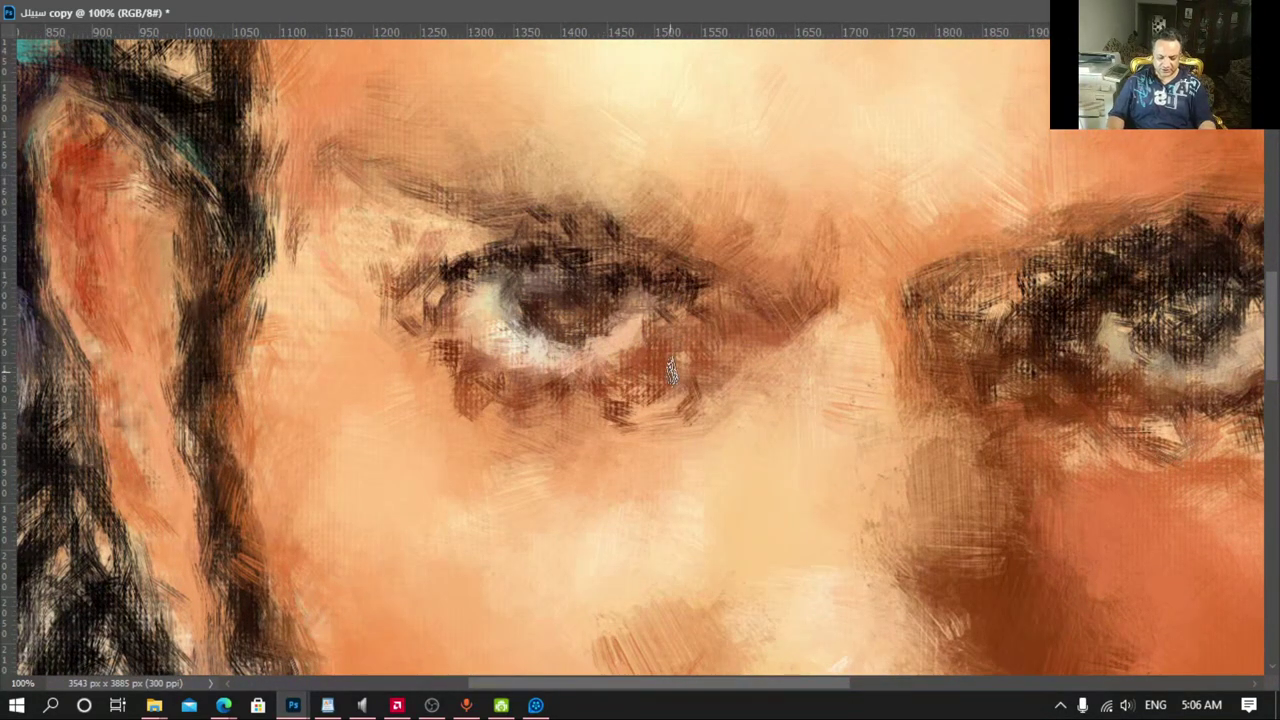
key("ctrl+minus")
key("ctrl+minus")
left_click_drag(828, 263, 726, 580)
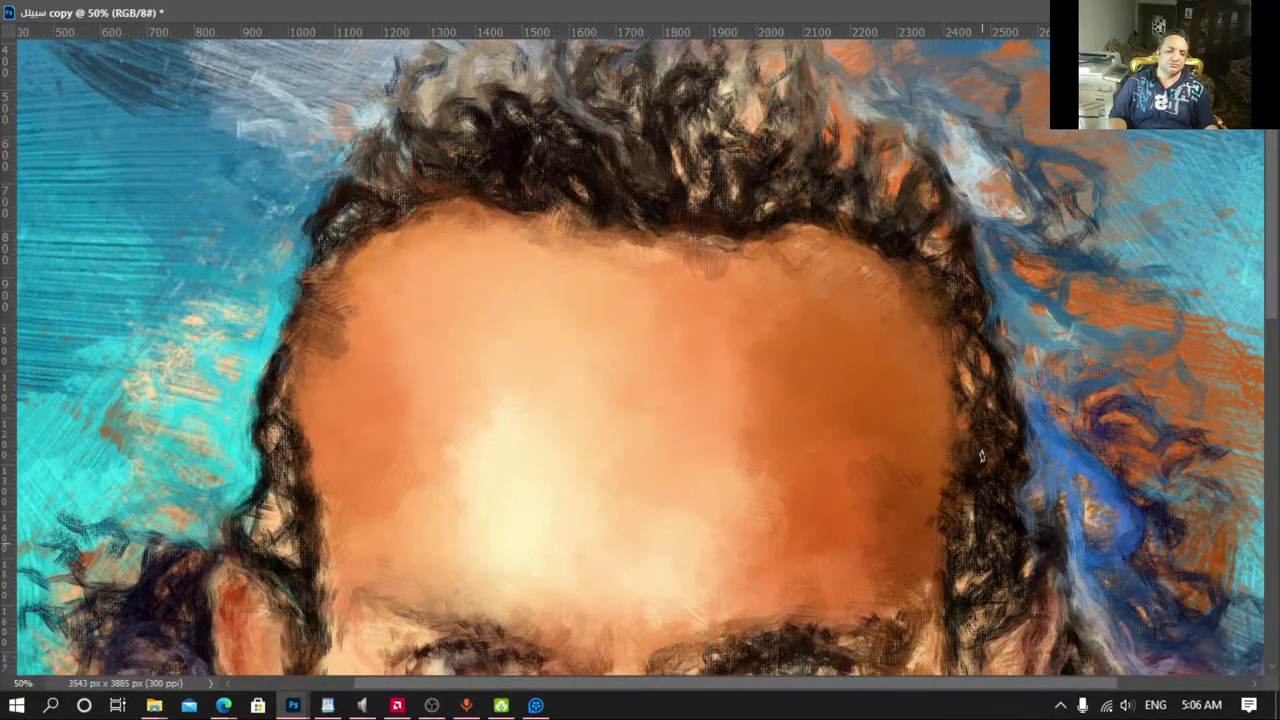
left_click_drag(812, 161, 834, 276)
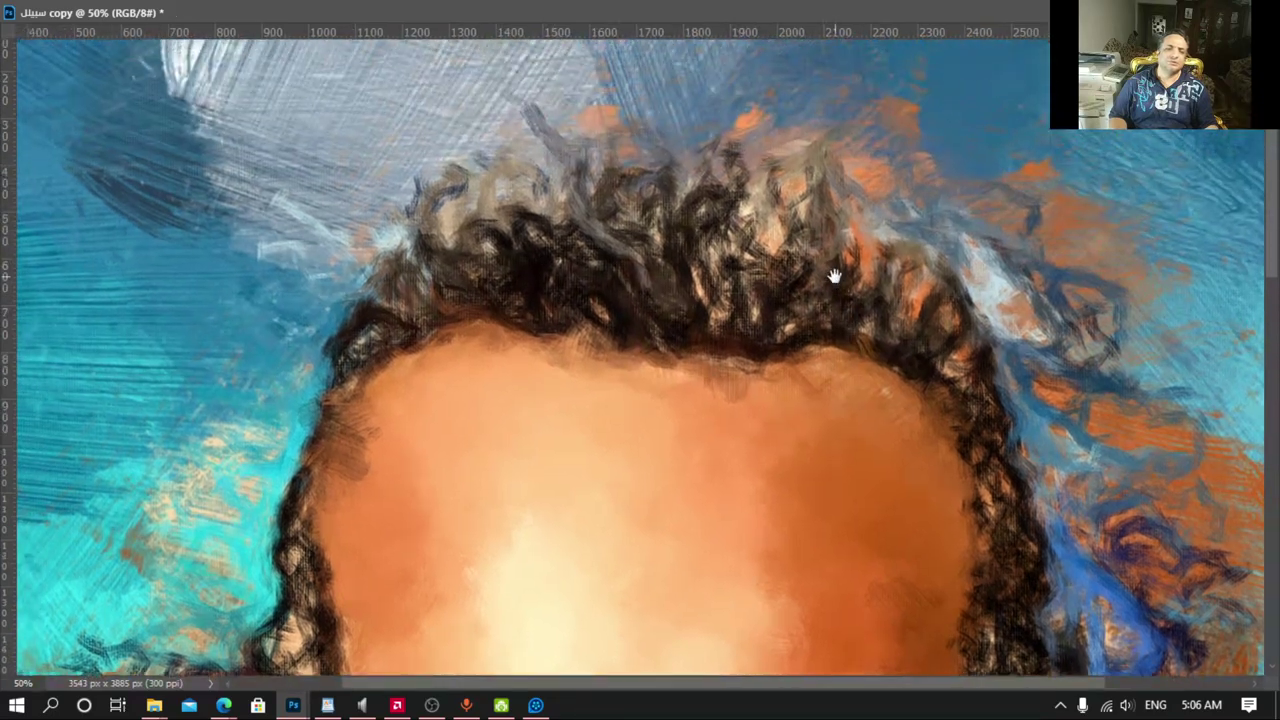
Step: Set the brush to 180 px and darken the curly hair along the hairline
right_click(745, 264)
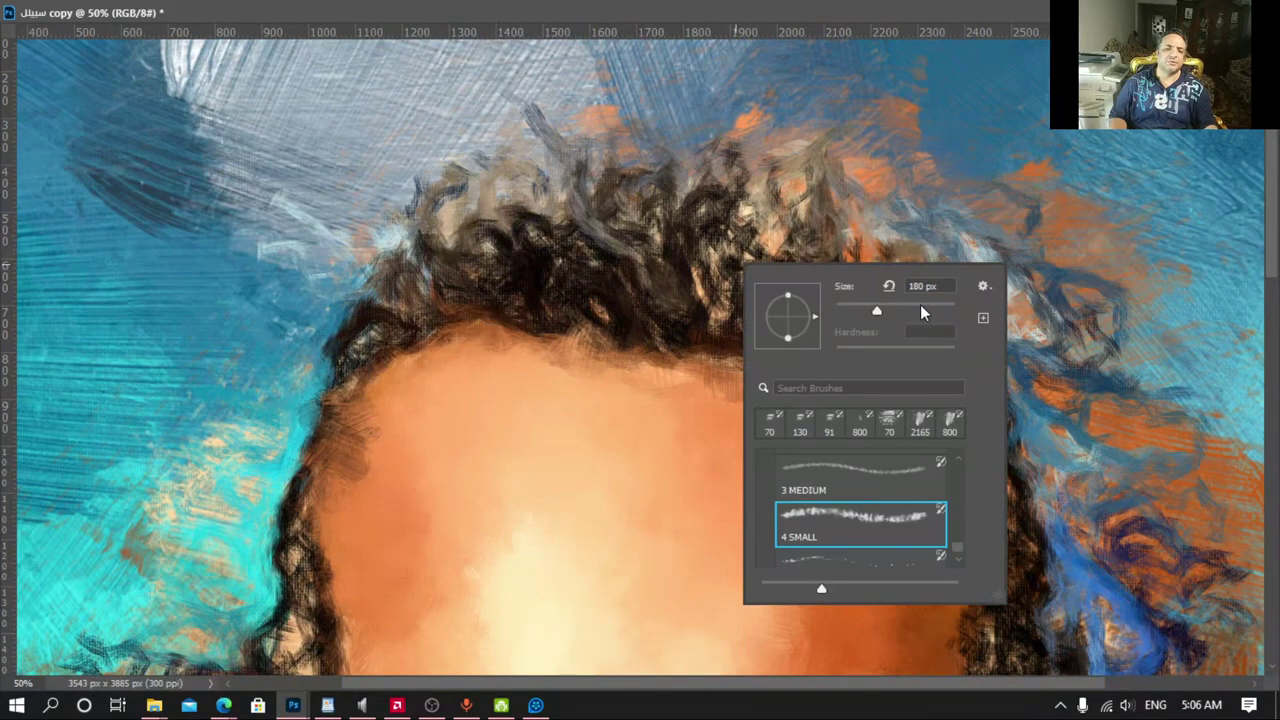
key("Return")
mouse_move(725, 212)
left_mouse_down()
mouse_move(663, 194)
mouse_move(788, 265)
left_mouse_up()
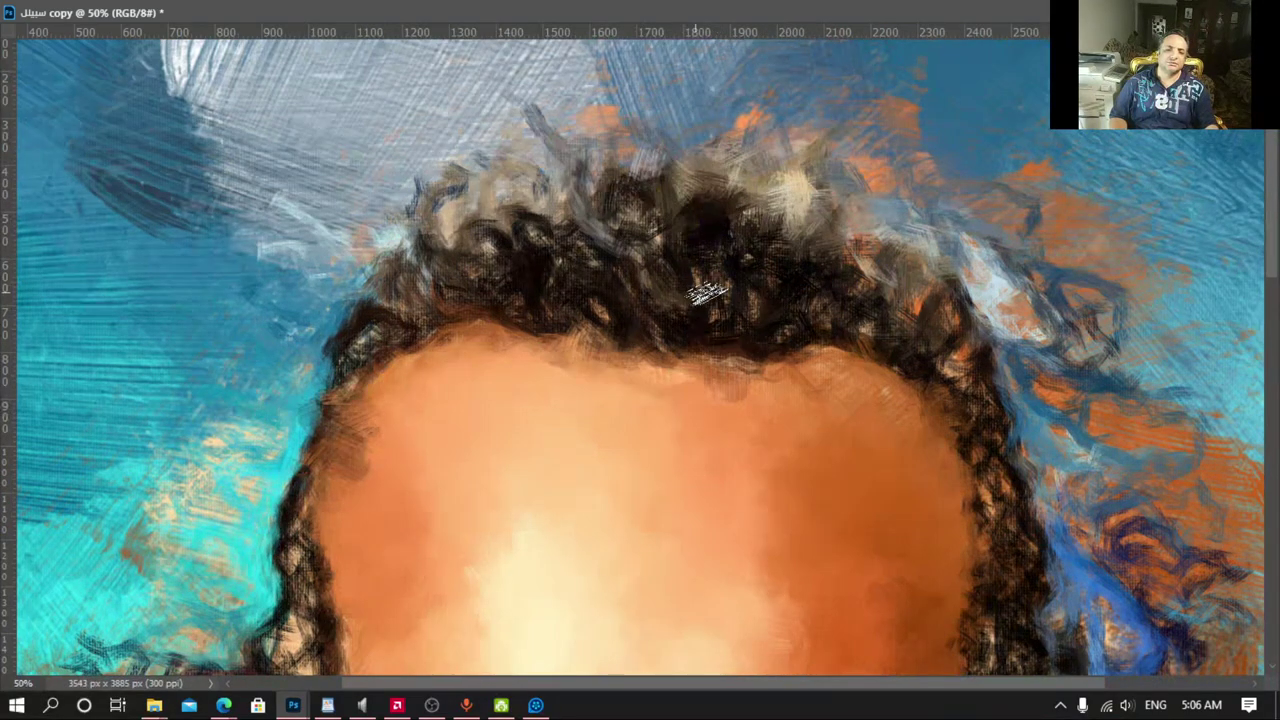
left_click_drag(706, 292, 935, 367)
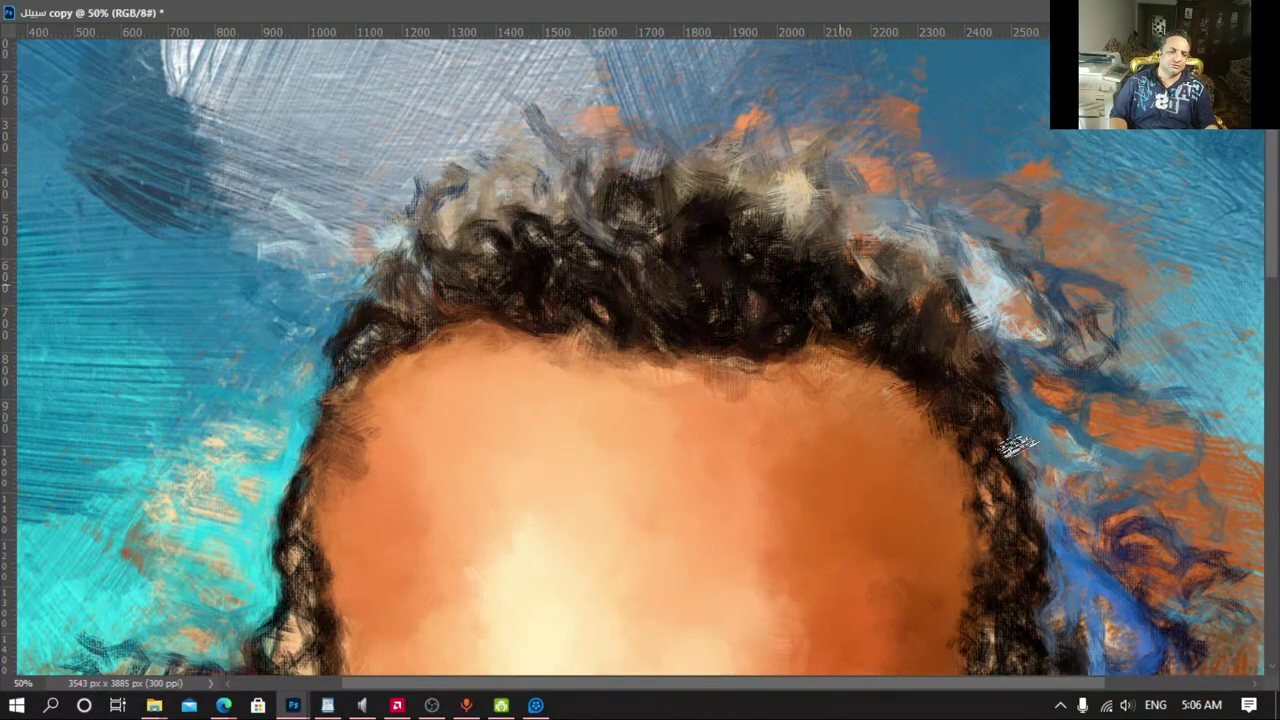
mouse_move(1017, 446)
left_mouse_down()
mouse_move(1006, 563)
mouse_move(925, 342)
left_mouse_up()
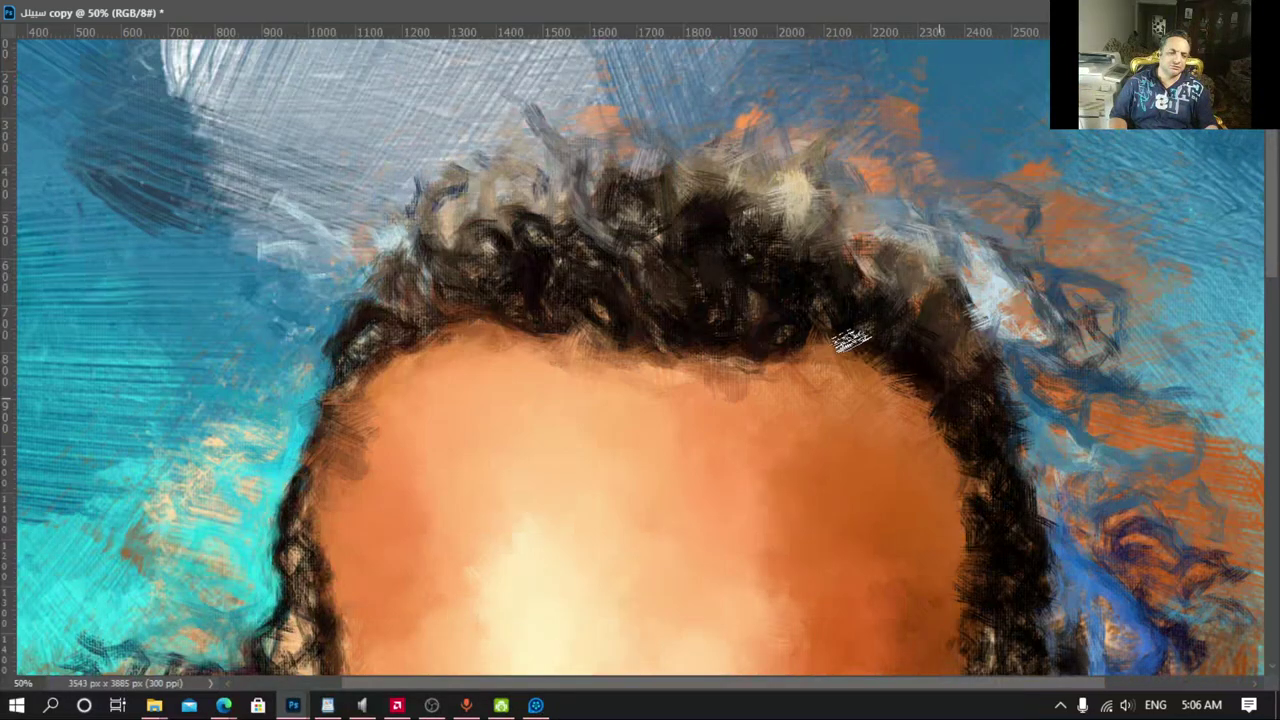
left_click_drag(380, 368, 447, 180)
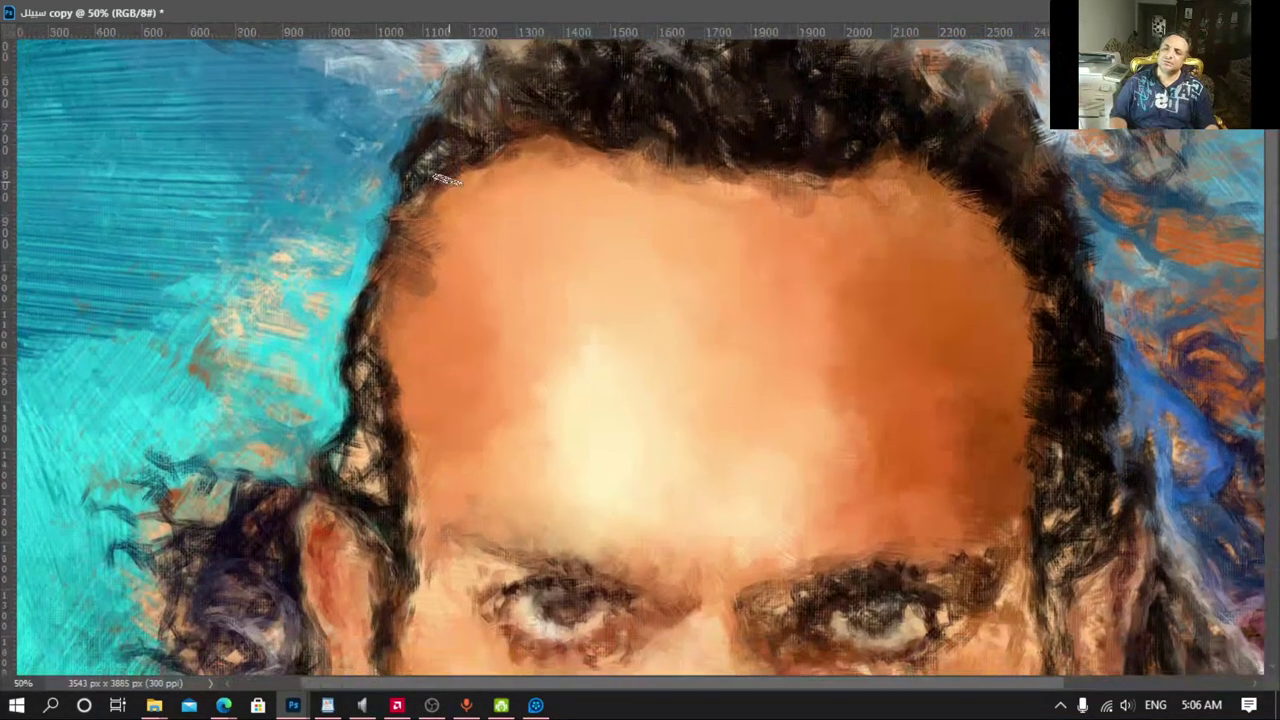
left_click_drag(375, 352, 368, 482)
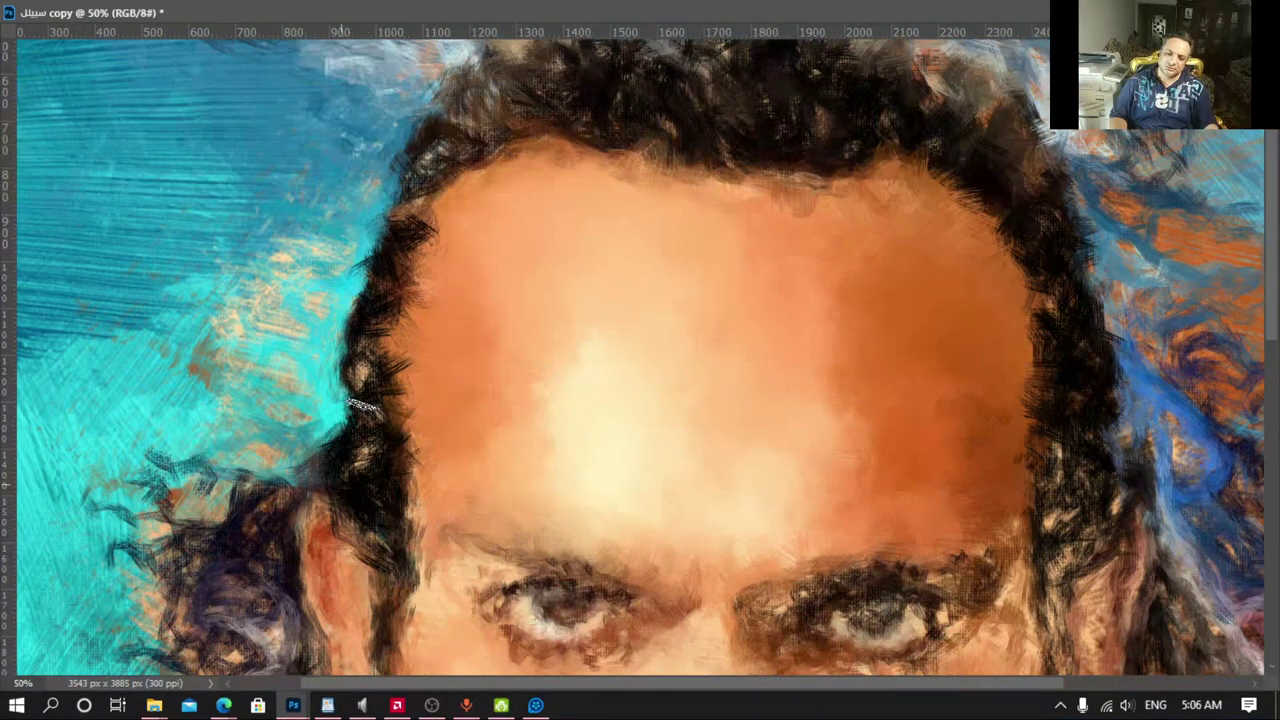
Step: Hatch dark strokes into the beard around the mouth and smudge the chin
left_click_drag(360, 405, 176, 268)
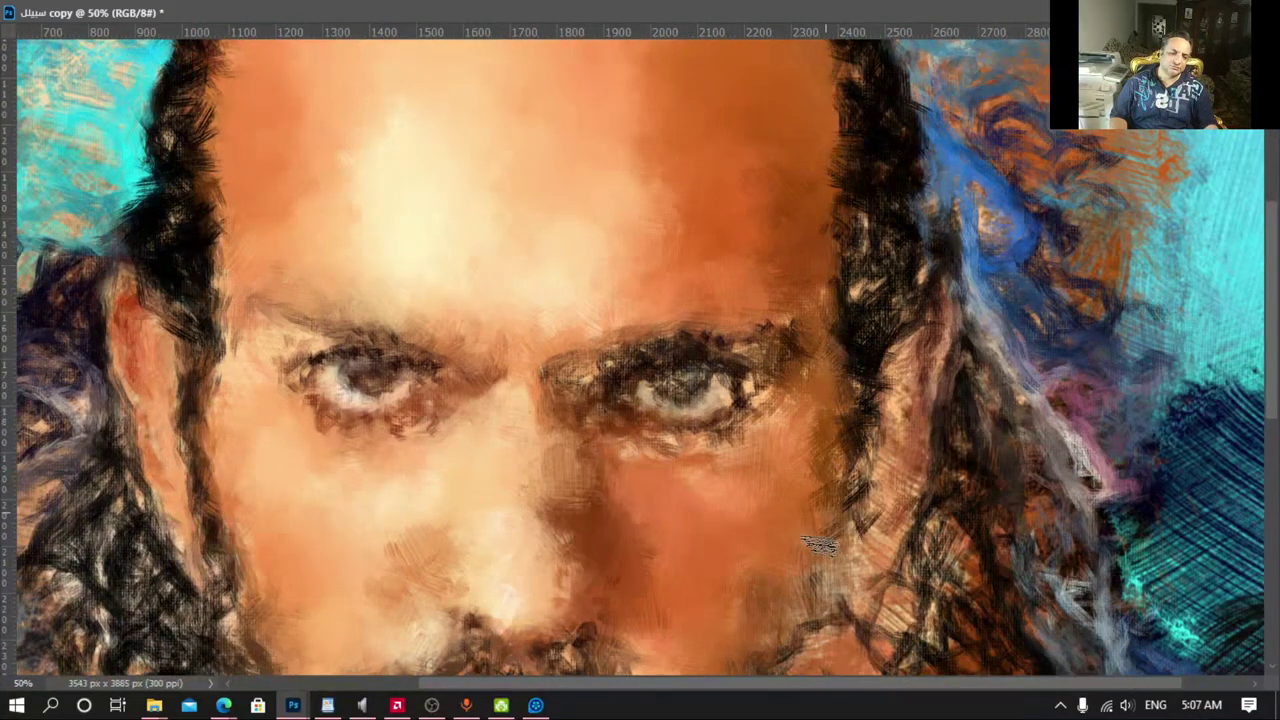
left_click_drag(818, 545, 840, 325)
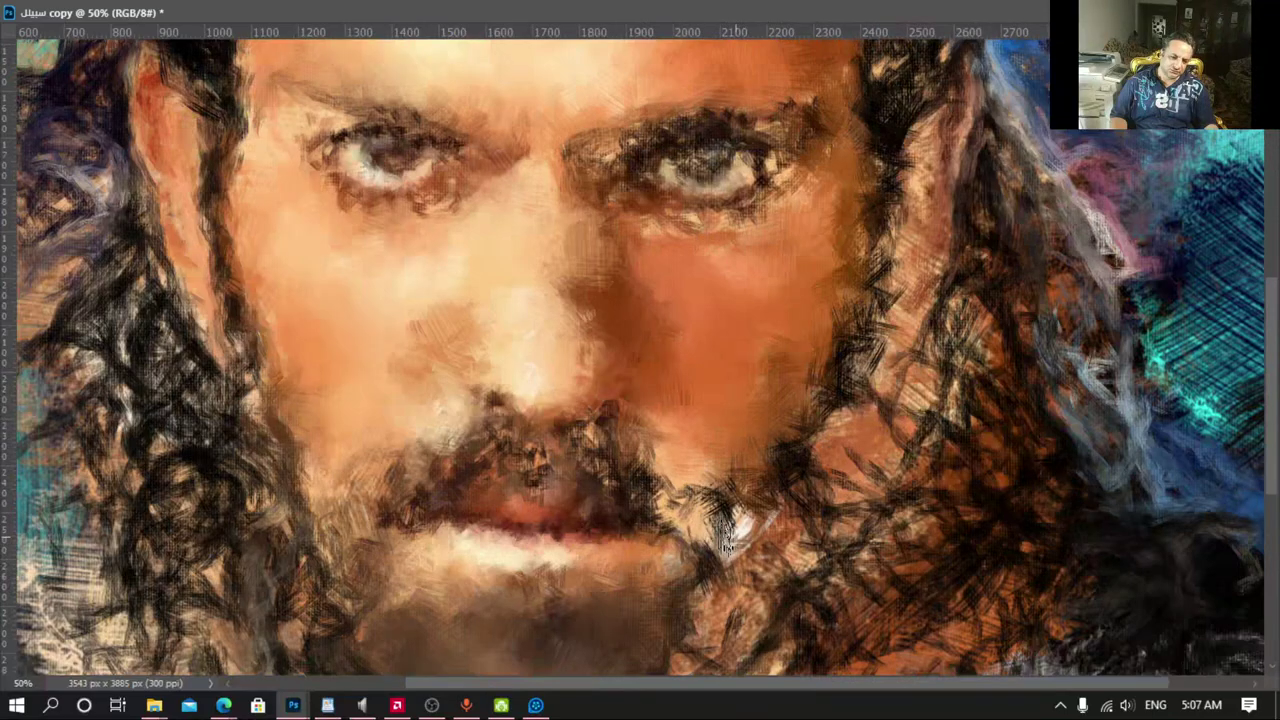
left_click_drag(730, 540, 838, 478)
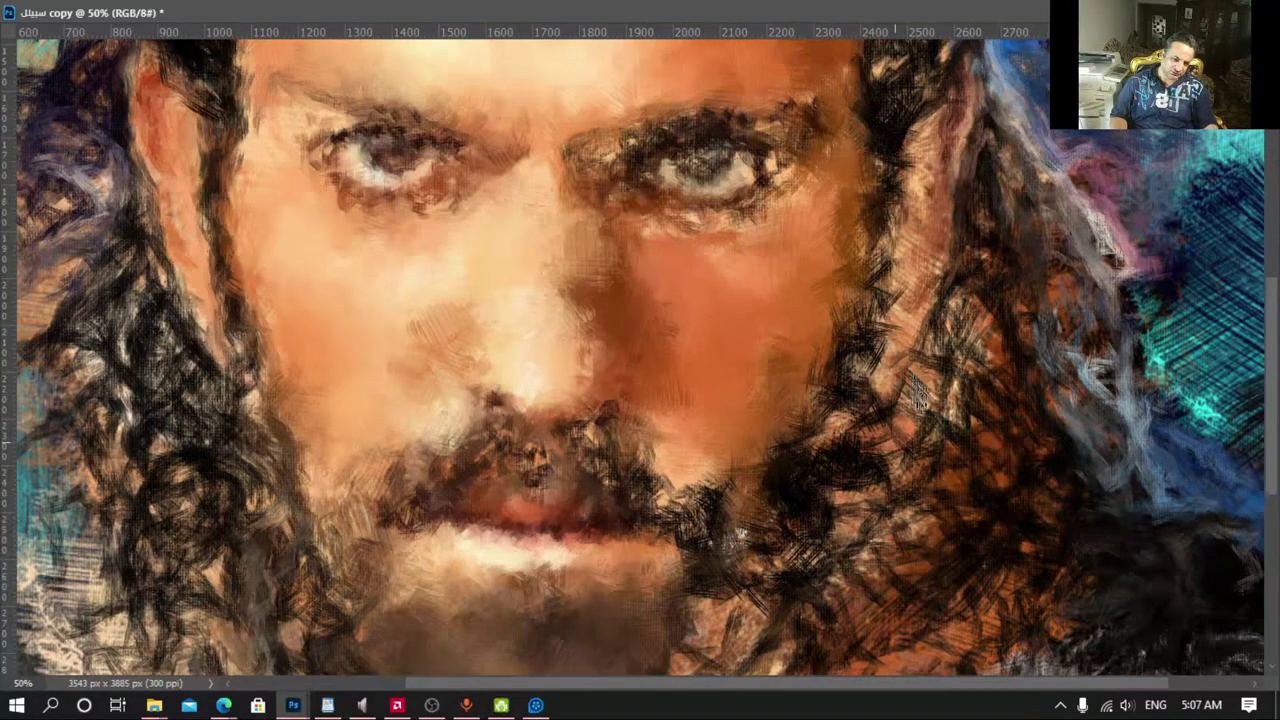
mouse_move(915, 395)
left_mouse_down()
mouse_move(900, 460)
mouse_move(850, 530)
mouse_move(868, 335)
left_mouse_up()
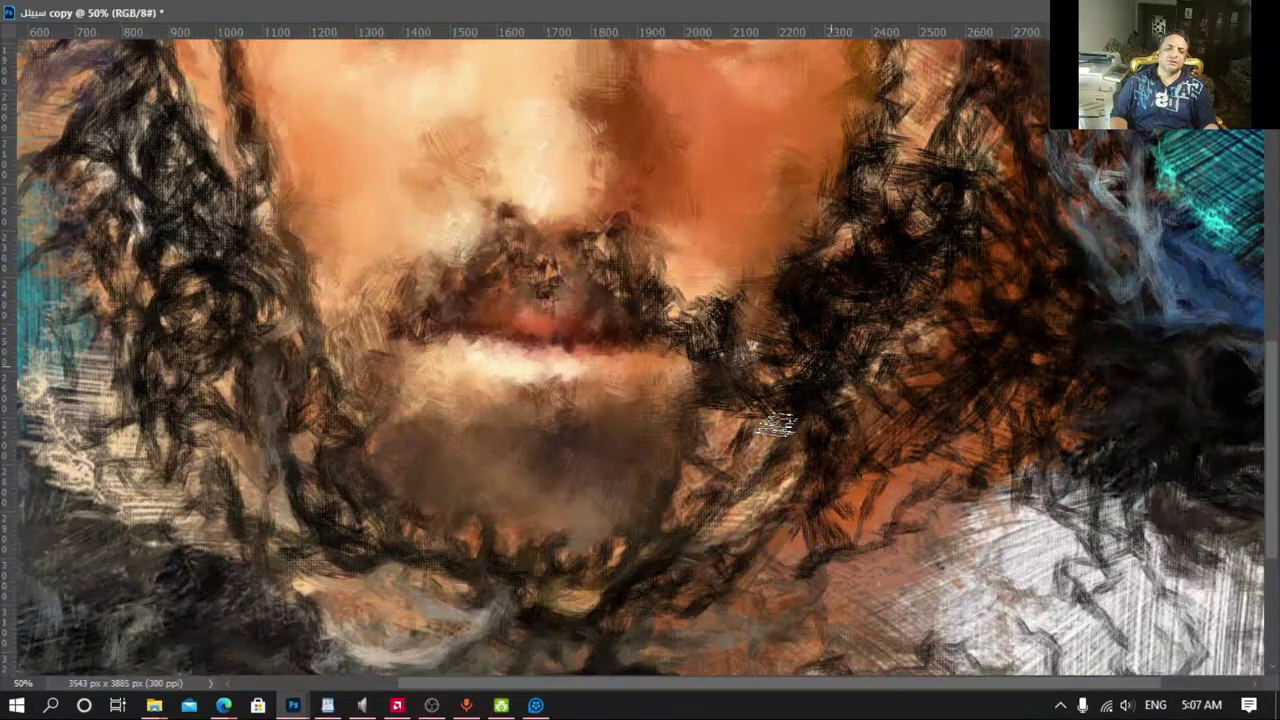
mouse_move(780, 425)
left_mouse_down()
mouse_move(766, 443)
mouse_move(586, 491)
mouse_move(441, 480)
left_mouse_up()
mouse_move(328, 398)
left_mouse_down()
mouse_move(360, 320)
mouse_move(414, 300)
mouse_move(362, 355)
left_mouse_up()
mouse_move(495, 415)
left_mouse_down()
mouse_move(491, 517)
mouse_move(640, 515)
mouse_move(543, 608)
mouse_move(483, 612)
left_mouse_up()
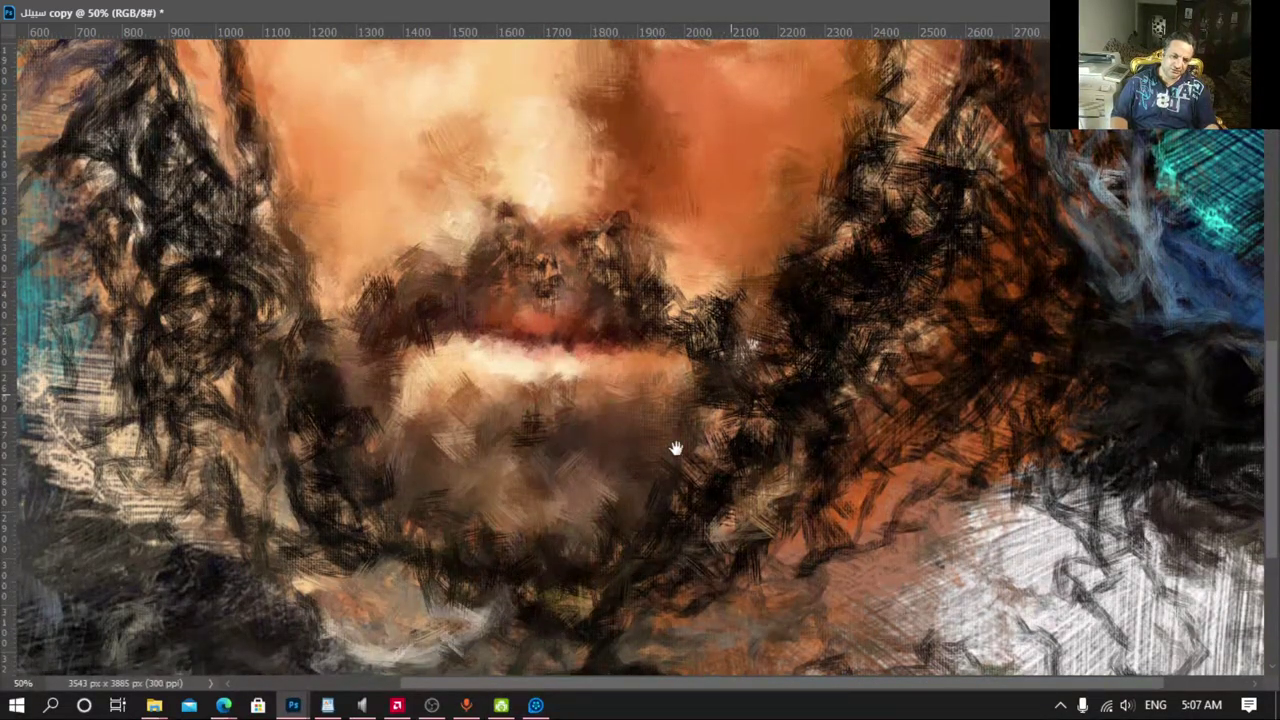
Step: Darken the cheek, lower beard, chin and the right side of the nose
left_click_drag(812, 415, 672, 525)
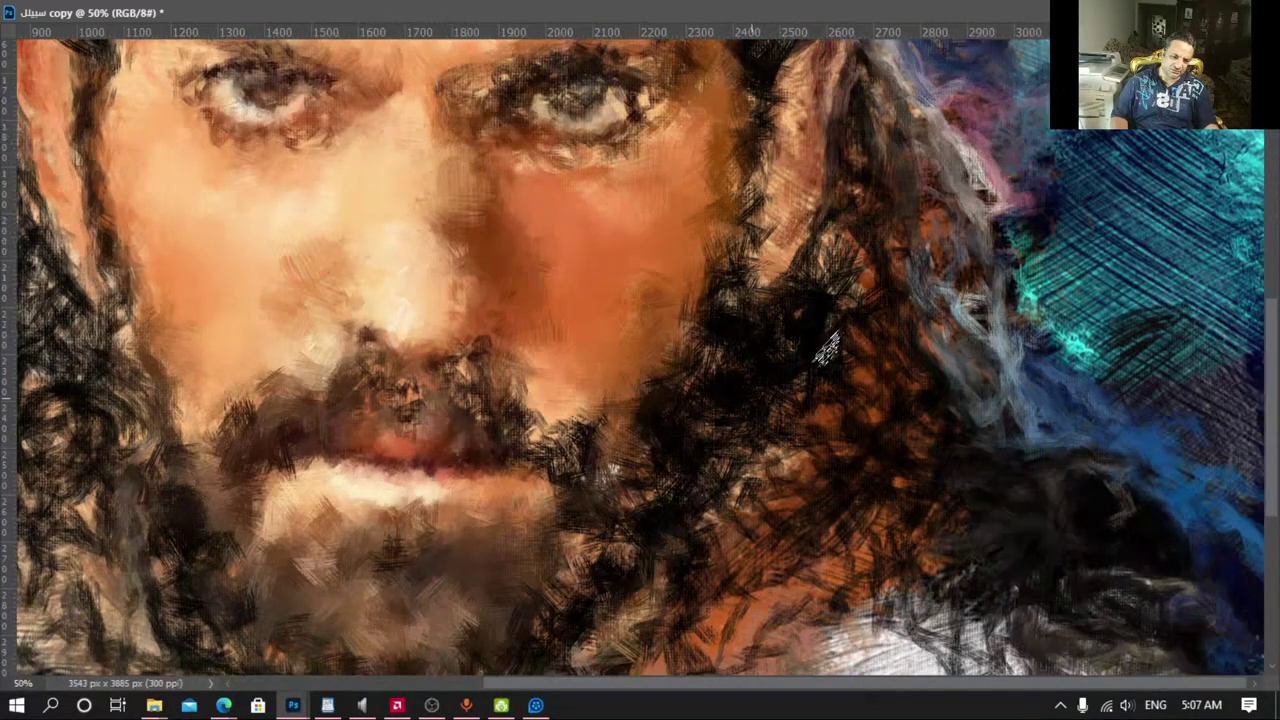
scroll(826, 350, "down", 1)
scroll(714, 271, "down", 4)
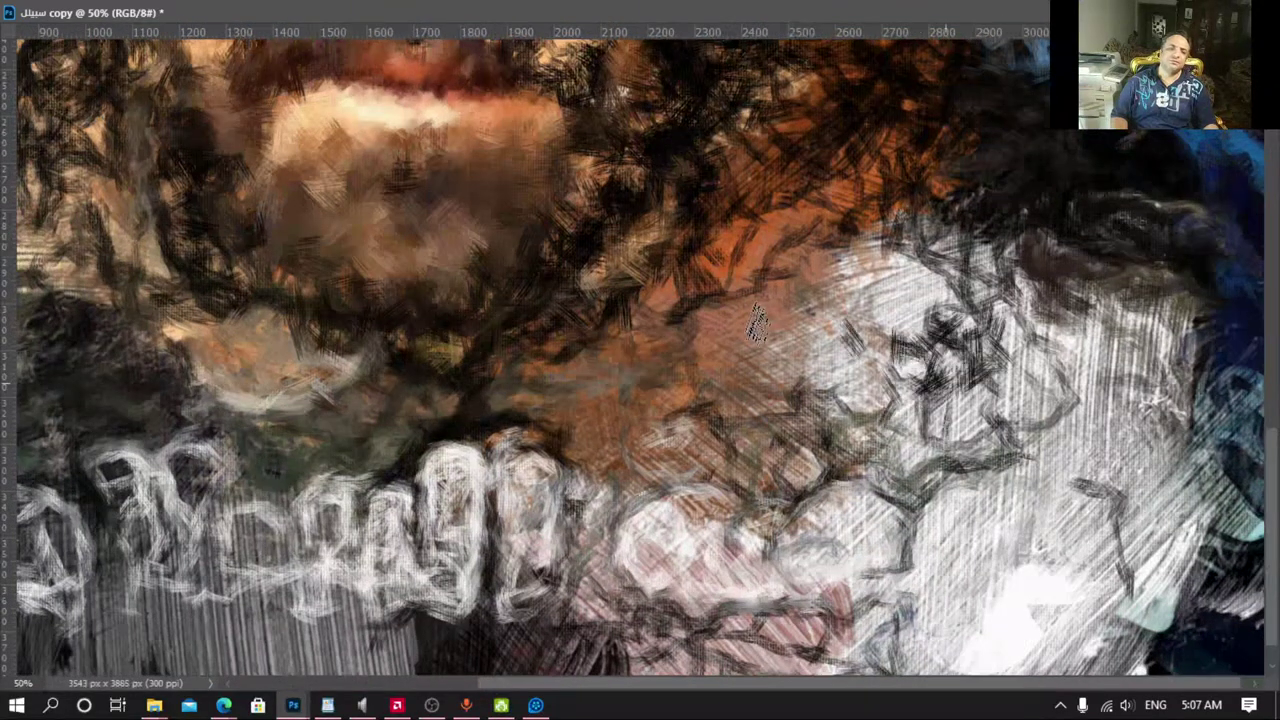
mouse_move(757, 322)
left_mouse_down()
mouse_move(770, 300)
mouse_move(670, 360)
mouse_move(760, 250)
mouse_move(647, 385)
mouse_move(900, 280)
mouse_move(770, 420)
mouse_move(660, 360)
mouse_move(925, 446)
left_mouse_up()
left_click_drag(640, 470, 560, 400)
mouse_move(640, 430)
left_mouse_down()
mouse_move(500, 520)
mouse_move(420, 510)
left_mouse_up()
mouse_move(420, 510)
left_mouse_down()
mouse_move(650, 510)
mouse_move(360, 505)
mouse_move(180, 420)
mouse_move(90, 450)
mouse_move(60, 600)
mouse_move(193, 520)
left_mouse_up()
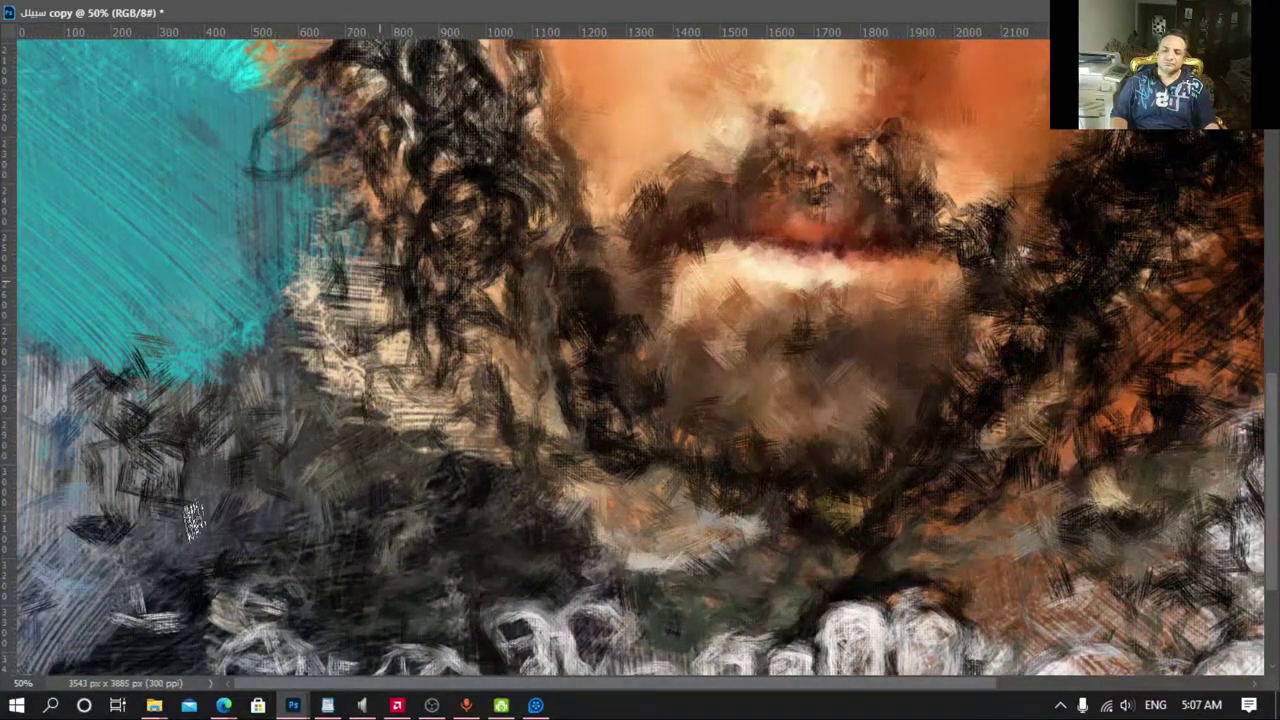
left_click_drag(380, 260, 400, 440)
mouse_move(350, 280)
left_mouse_down()
mouse_move(420, 360)
mouse_move(120, 610)
left_mouse_up()
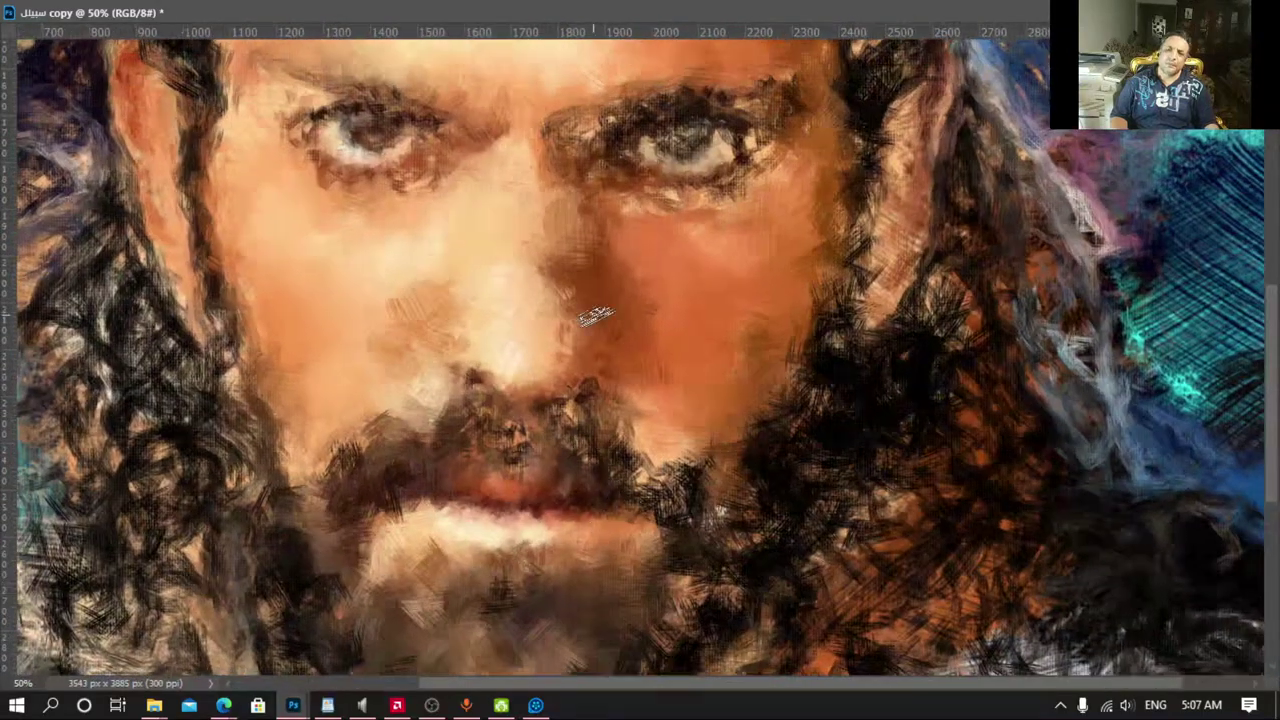
mouse_move(595, 316)
left_mouse_down()
mouse_move(575, 293)
mouse_move(651, 403)
mouse_move(694, 634)
left_mouse_up()
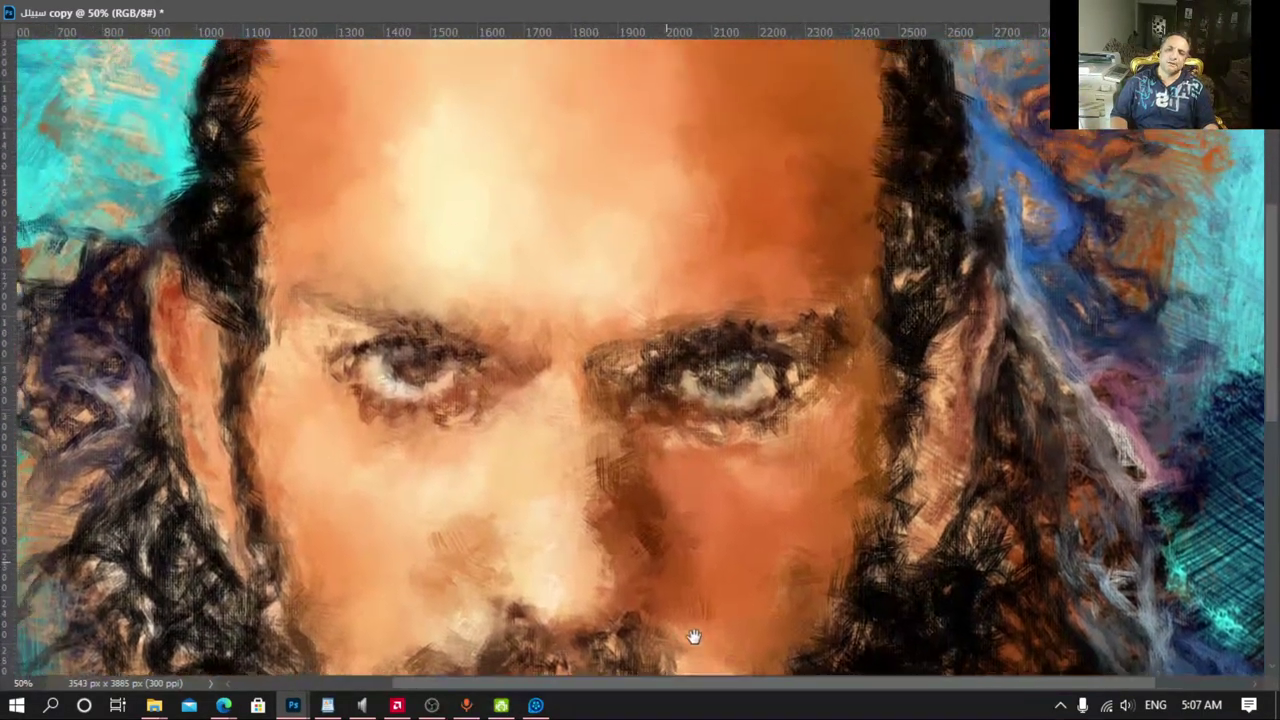
Step: Switch to the 5 FINE 23 px brush and darken the left eye's upper lid
left_click_drag(666, 486, 680, 410)
right_click(681, 412)
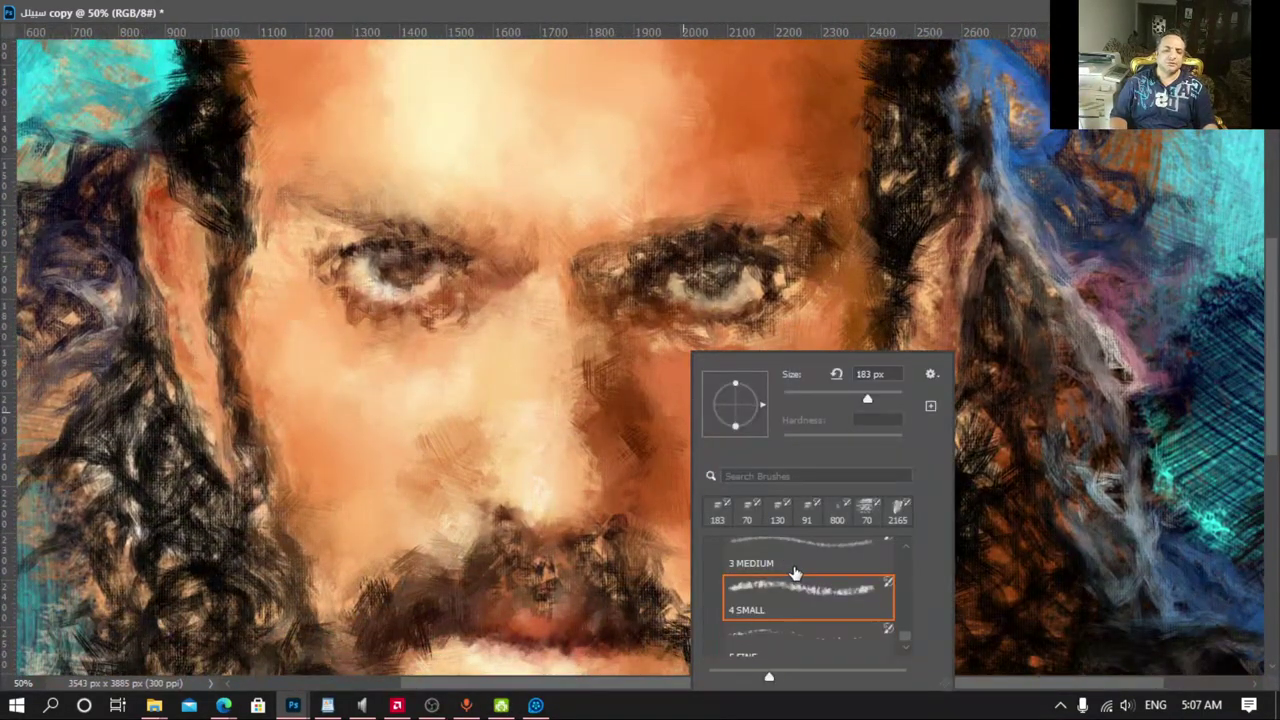
scroll(795, 572, "down", 1)
left_click(808, 640)
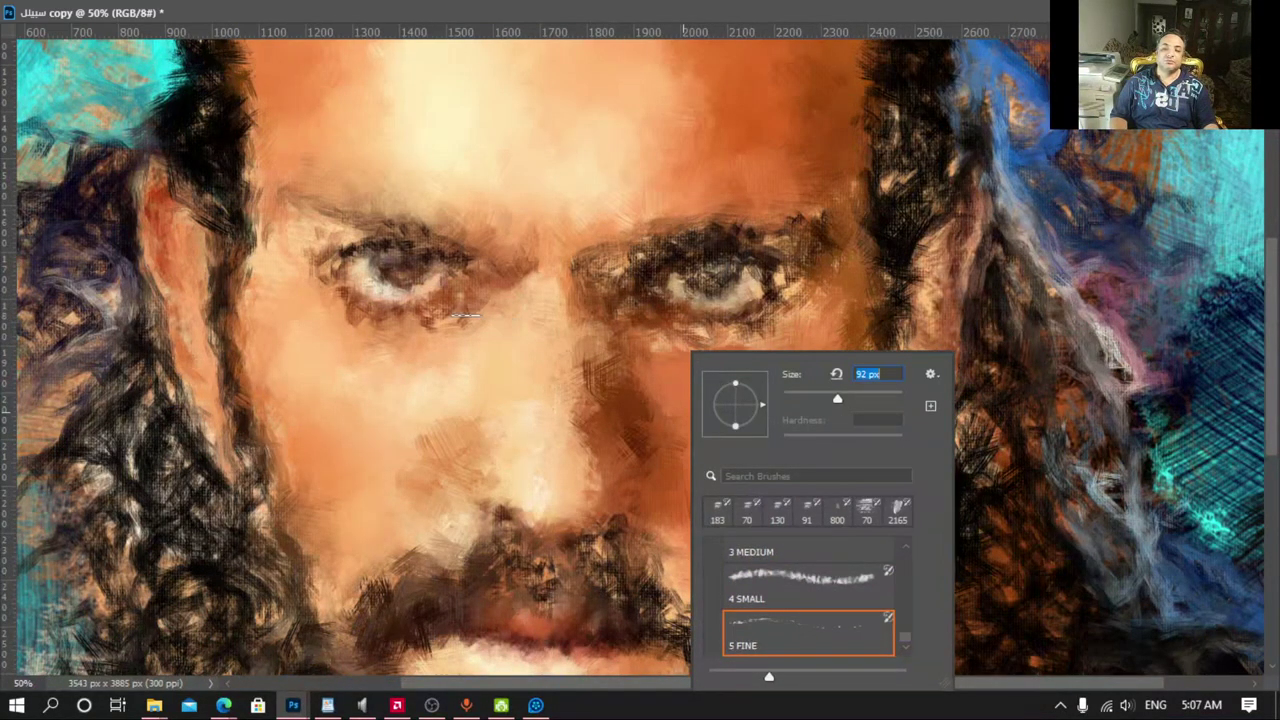
left_click(404, 275)
mouse_move(340, 252)
left_mouse_down()
mouse_move(395, 273)
mouse_move(377, 274)
left_mouse_up()
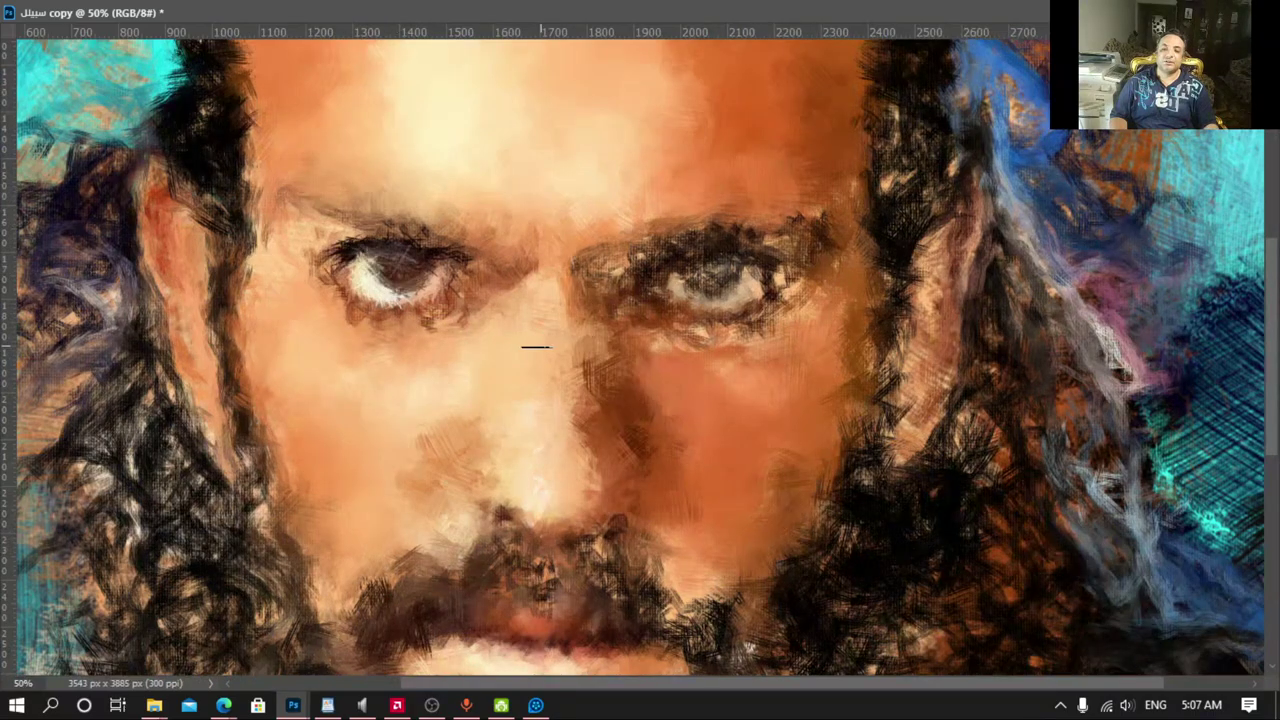
Step: Resize the fine brush and darken both eyes' lids and the right eyebrow
right_click(535, 347)
left_click(678, 387)
key("Return")
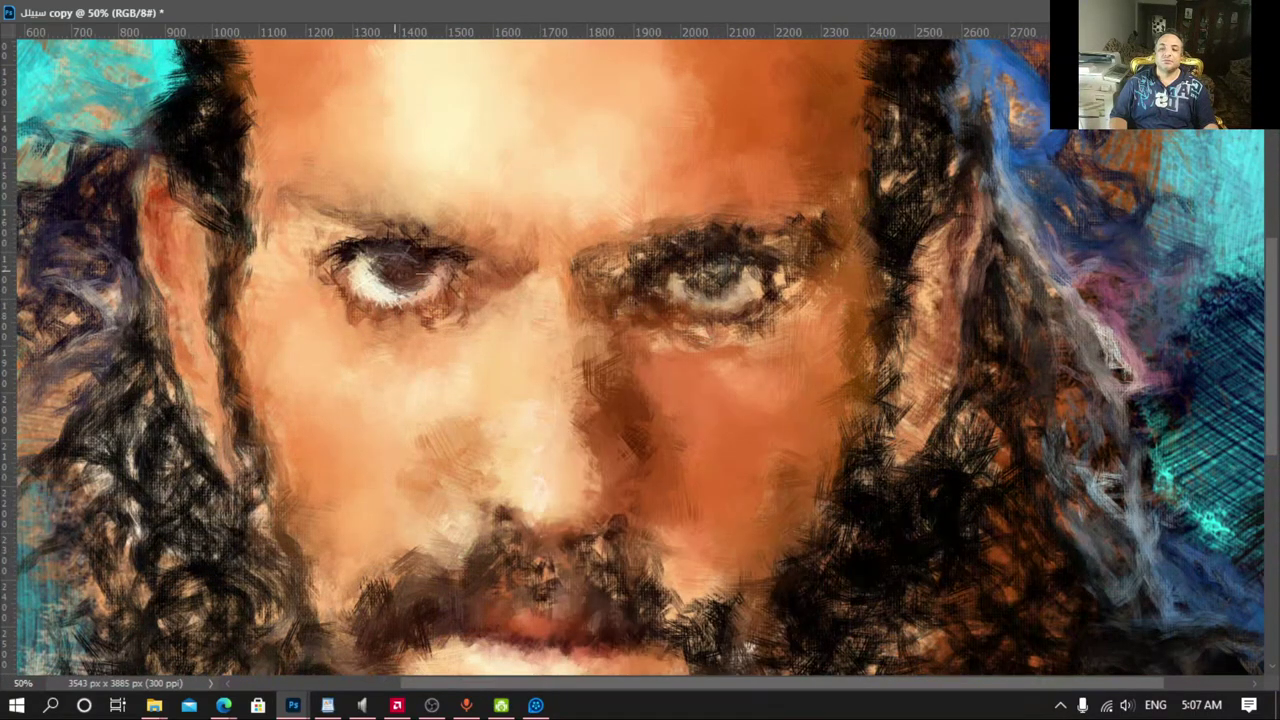
mouse_move(388, 268)
left_mouse_down()
mouse_move(340, 305)
mouse_move(455, 272)
mouse_move(388, 258)
mouse_move(300, 198)
mouse_move(340, 207)
left_mouse_up()
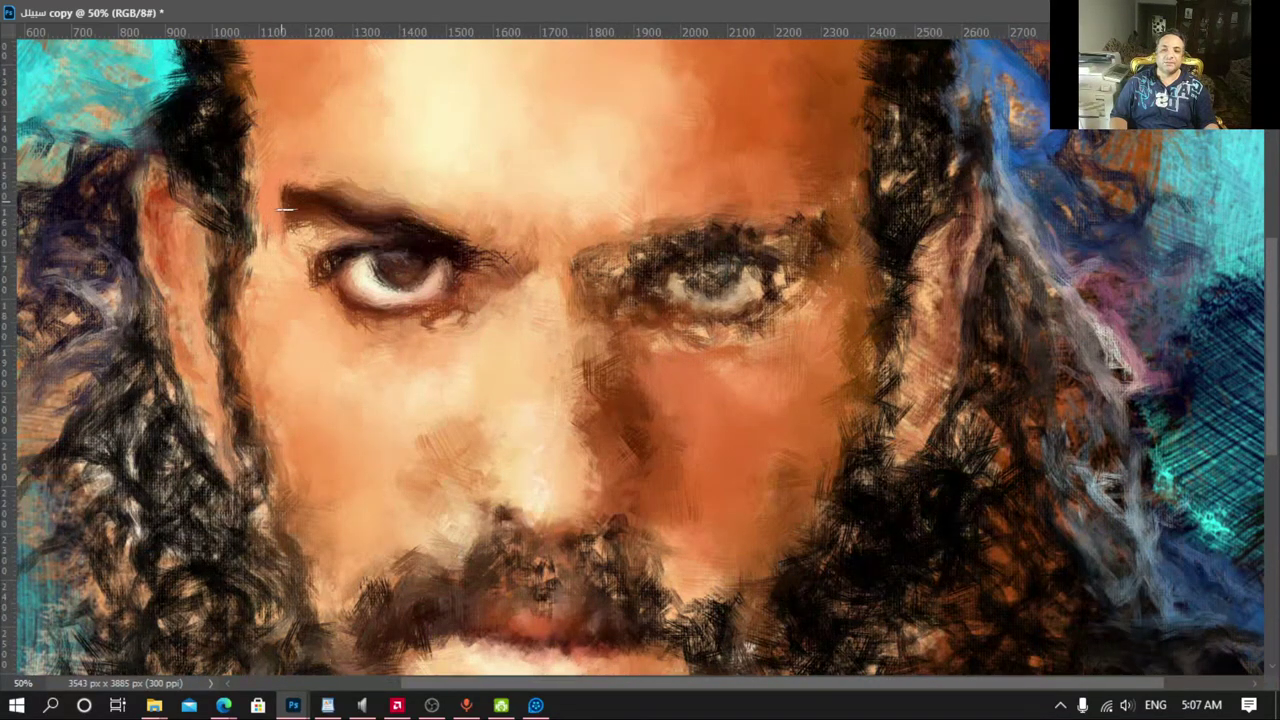
left_click_drag(700, 285, 740, 272)
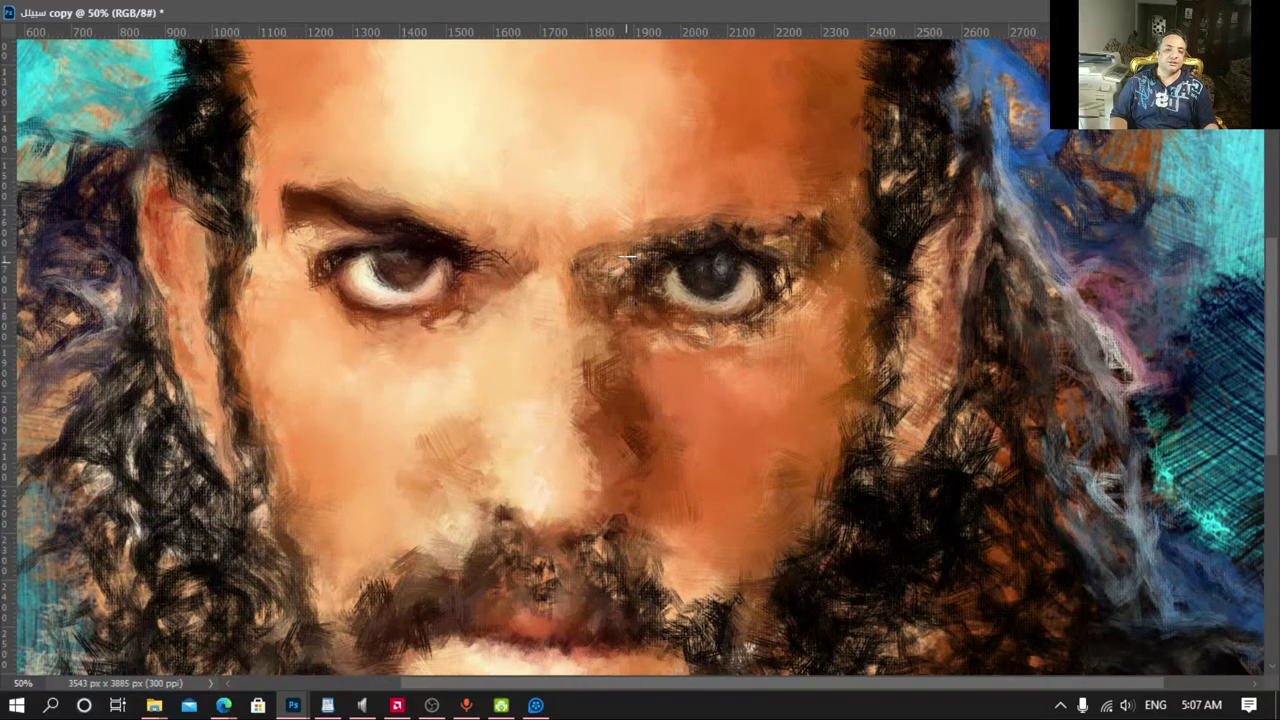
mouse_move(628, 258)
left_mouse_down()
mouse_move(590, 250)
mouse_move(825, 215)
left_mouse_up()
left_click_drag(810, 300, 760, 345)
Step: Darken the hair edge right of the face and the shadow under the right eye
left_click_drag(880, 440, 945, 362)
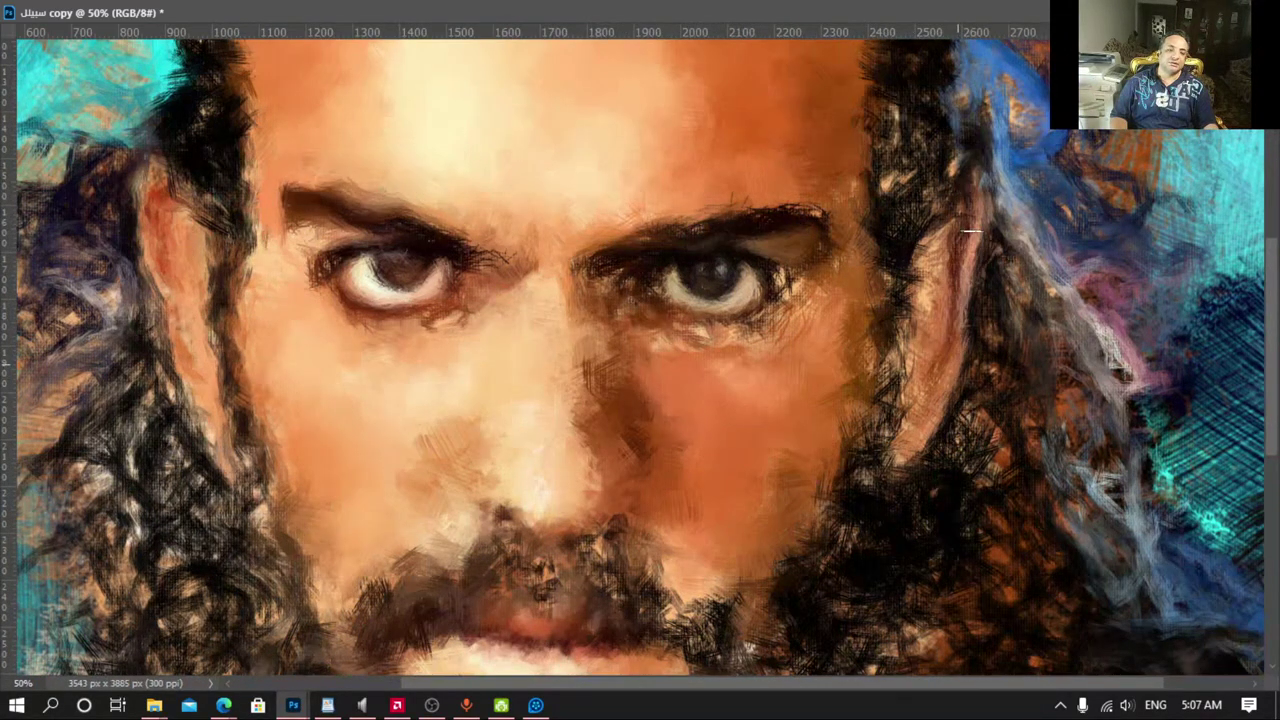
left_click_drag(972, 231, 960, 257)
mouse_move(767, 358)
left_mouse_down()
mouse_move(812, 300)
mouse_move(680, 350)
mouse_move(664, 344)
left_mouse_up()
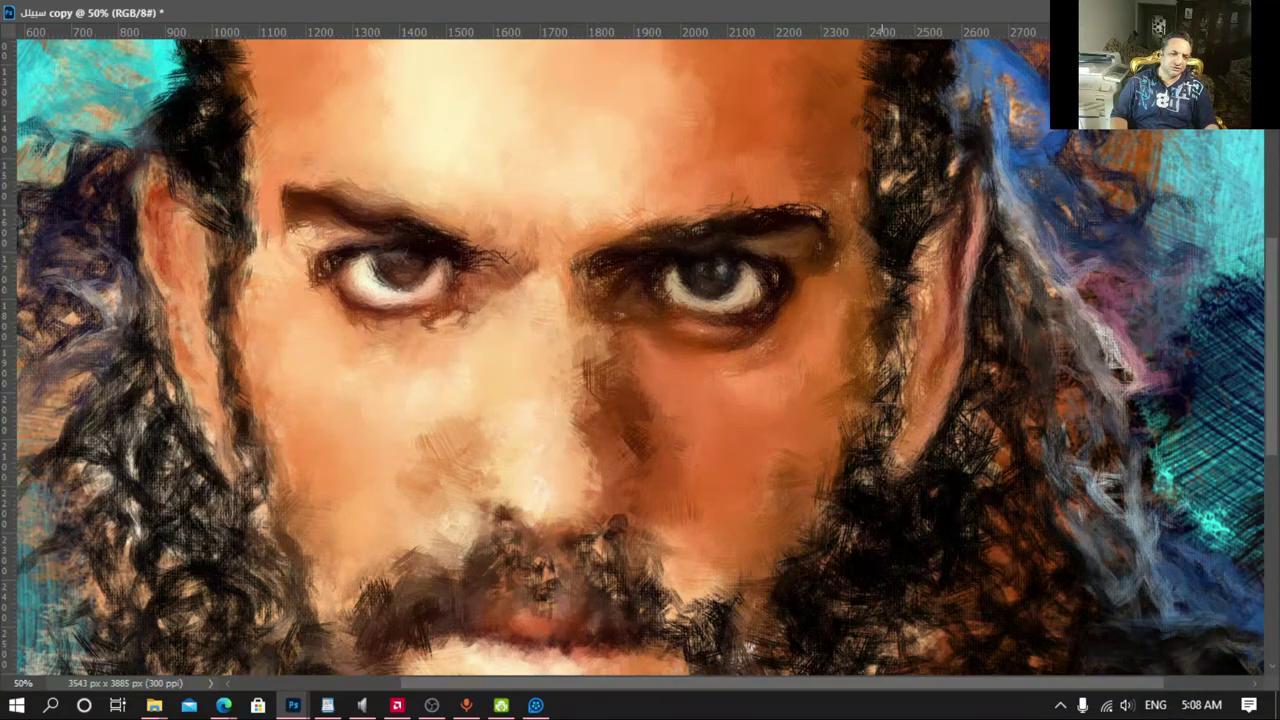
left_click_drag(882, 430, 915, 240)
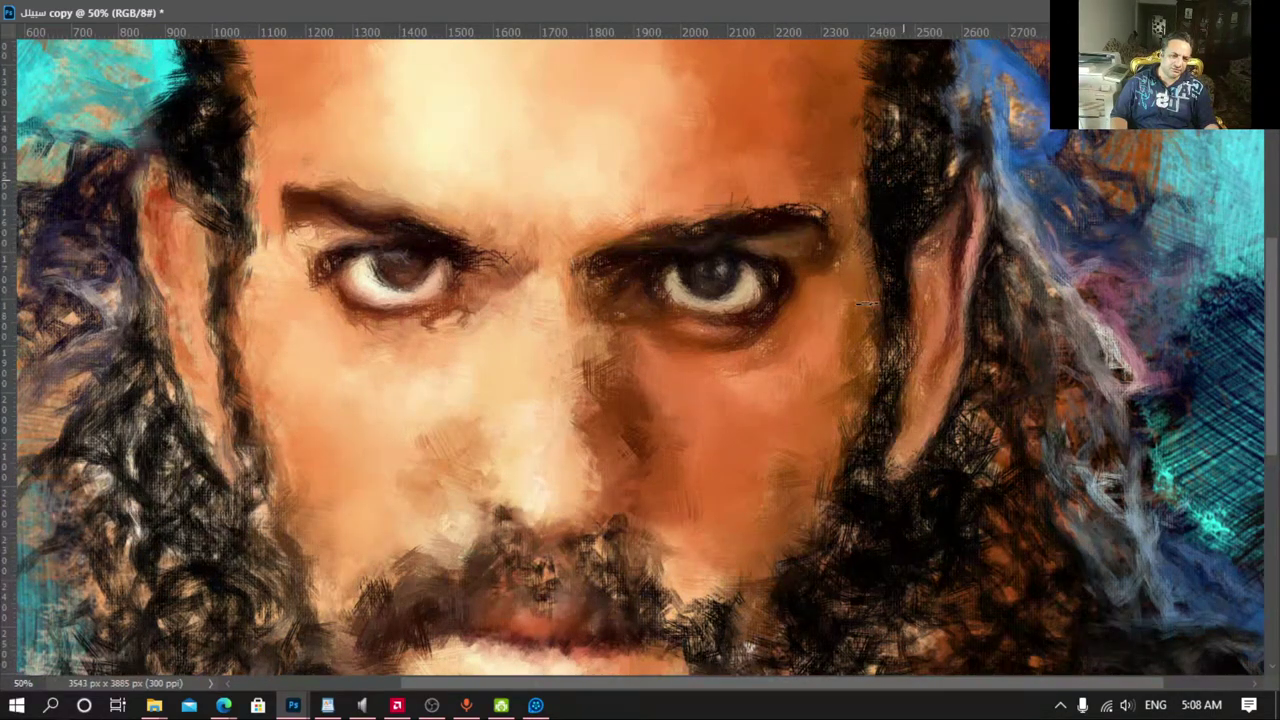
Step: Repaint the lips and darken the chin and lower beard with dark strokes
mouse_move(700, 620)
left_mouse_down()
mouse_move(800, 300)
mouse_move(658, 263)
mouse_move(645, 305)
mouse_move(595, 318)
left_mouse_up()
left_click_drag(555, 230, 470, 341)
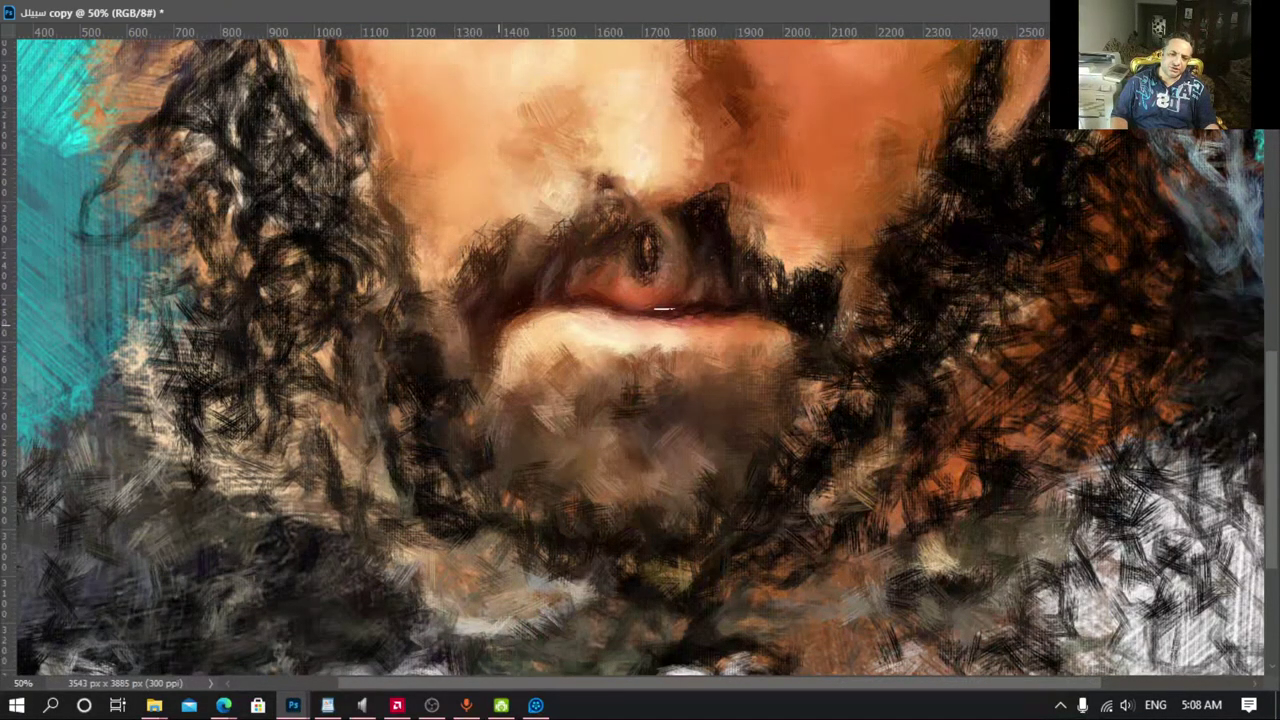
left_click_drag(662, 310, 621, 372)
left_click_drag(733, 402, 612, 445)
left_click_drag(552, 405, 540, 485)
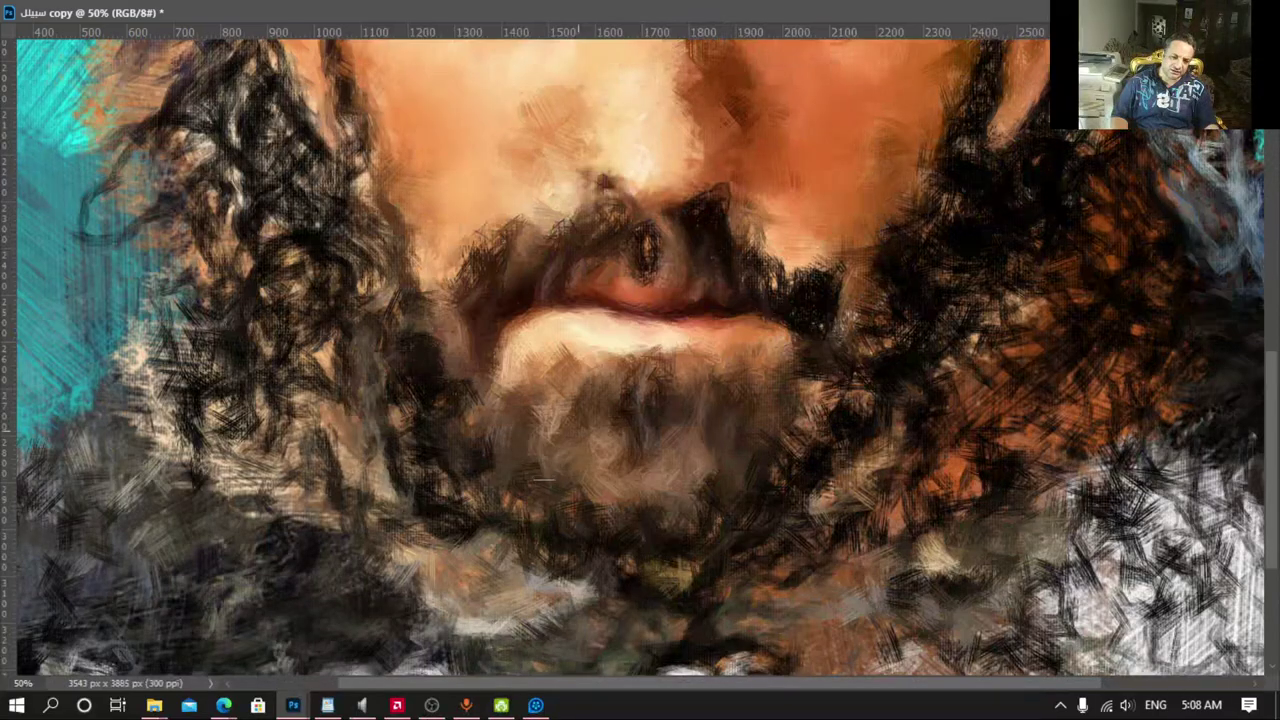
left_click_drag(470, 395, 530, 490)
mouse_move(450, 470)
left_mouse_down()
mouse_move(624, 549)
mouse_move(470, 480)
left_mouse_up()
left_click_drag(760, 500, 730, 530)
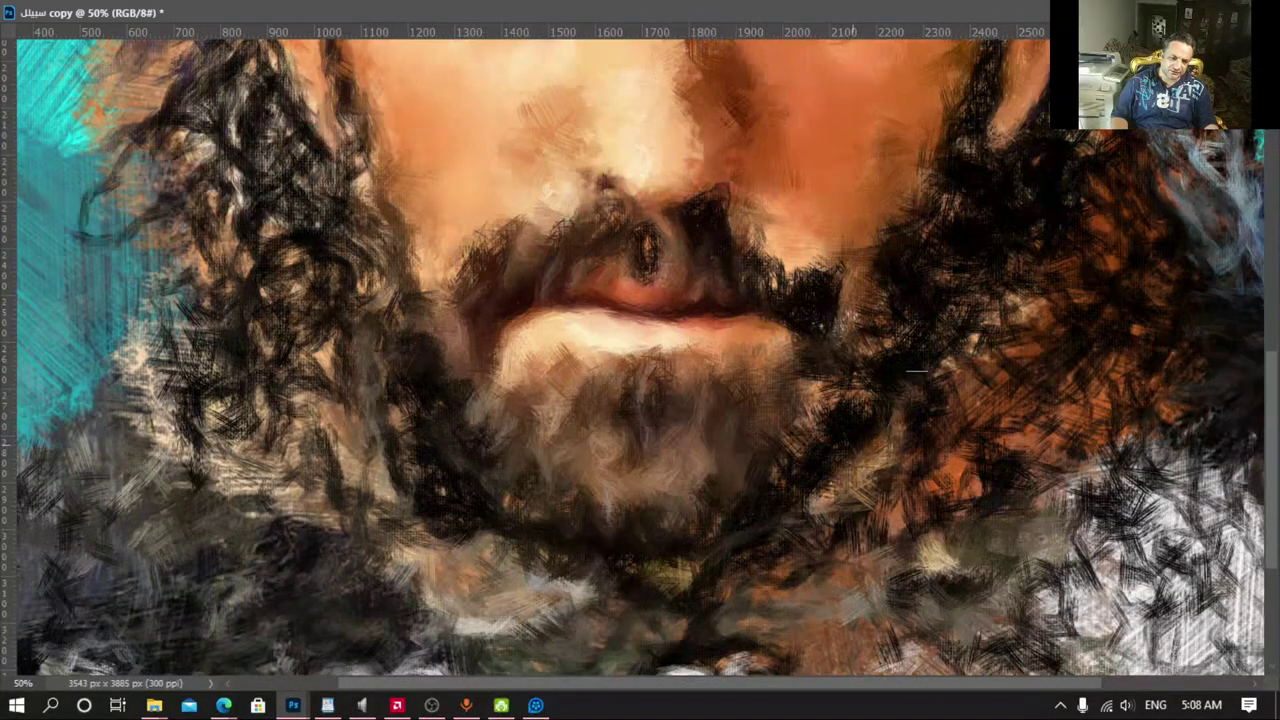
mouse_move(860, 395)
left_mouse_down()
mouse_move(800, 465)
mouse_move(870, 398)
mouse_move(834, 438)
mouse_move(889, 331)
left_mouse_up()
Step: Darken the strands along the top hairline with dark brush strokes
scroll(871, 314, "up", 5)
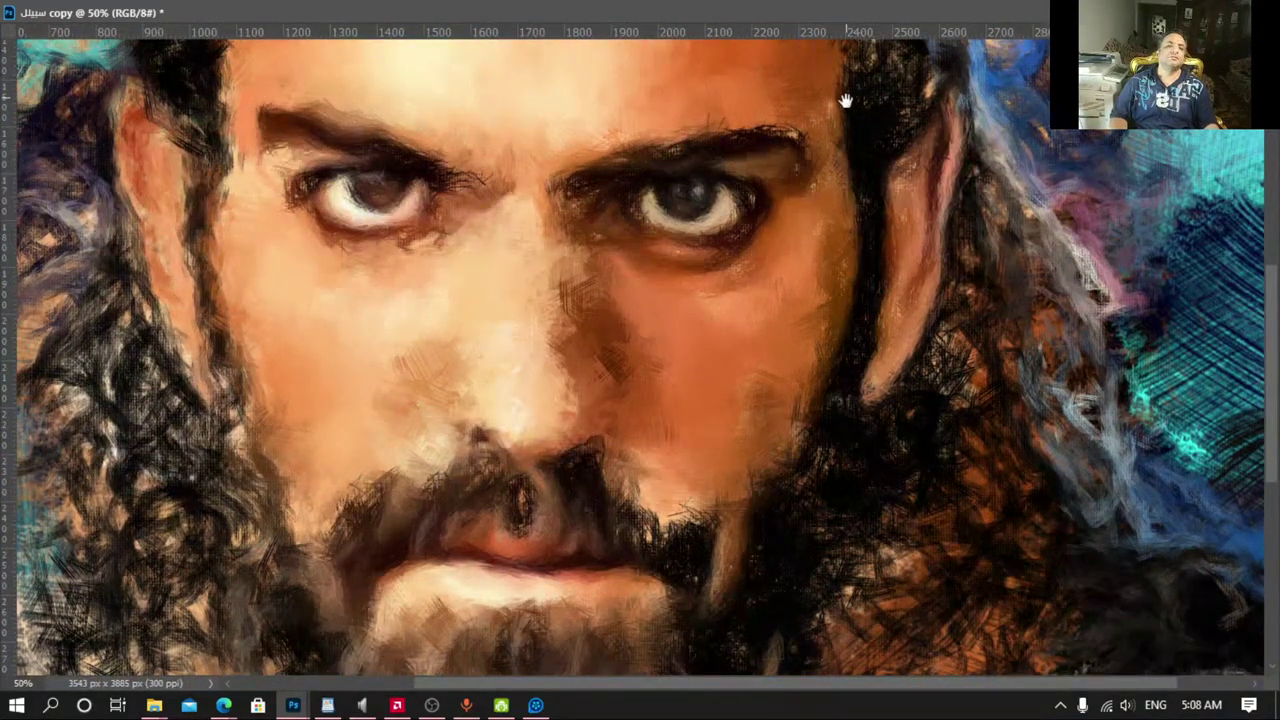
left_click_drag(845, 100, 835, 287)
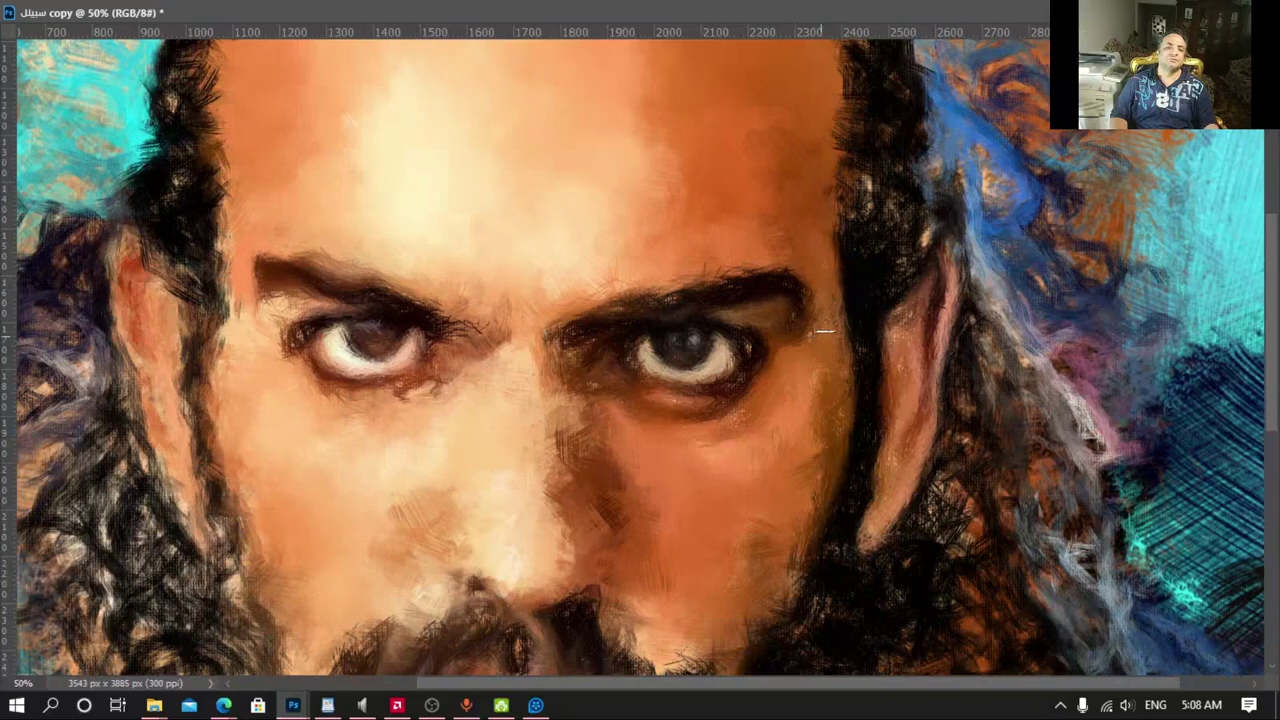
scroll(878, 290, "up", 5)
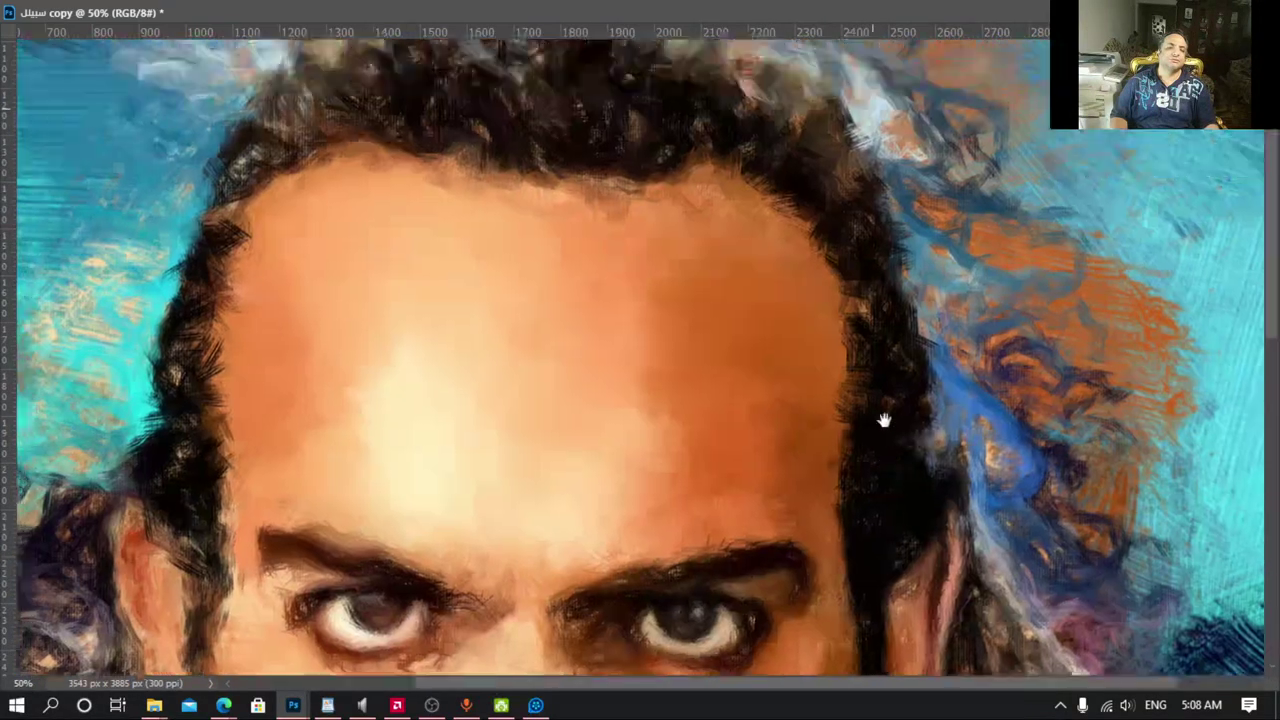
scroll(883, 420, "up", 1)
left_click_drag(780, 120, 480, 110)
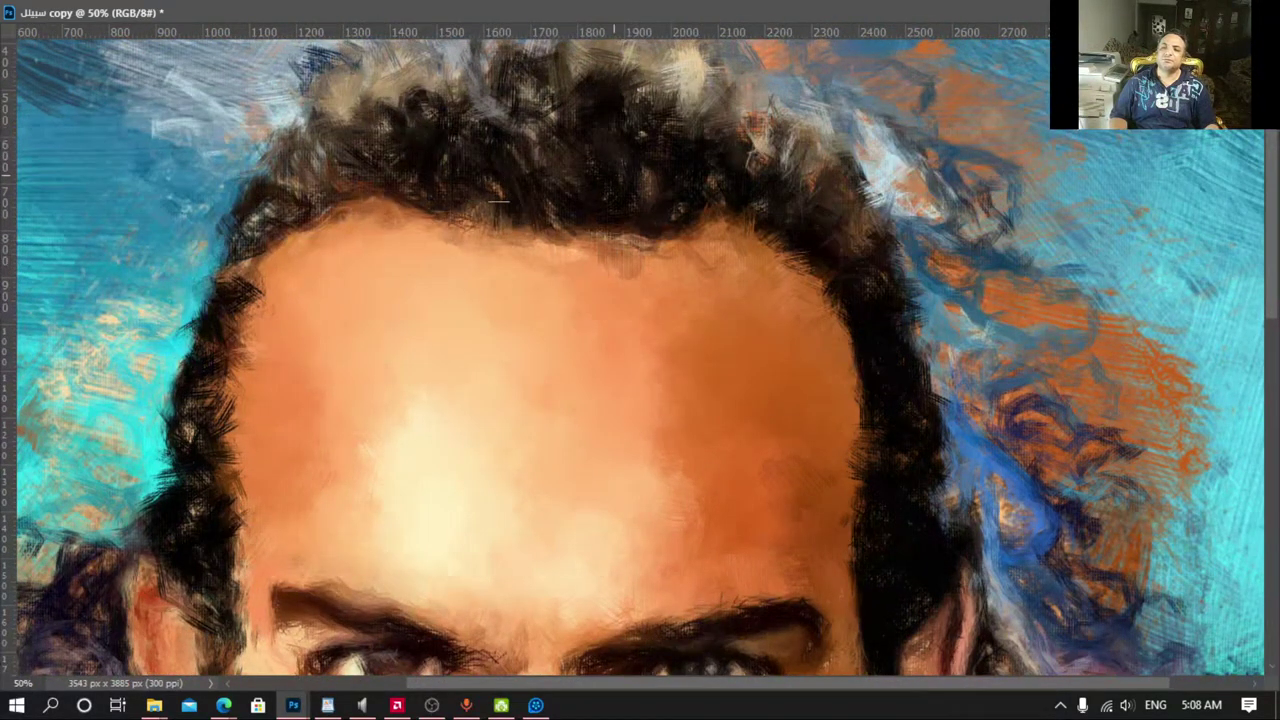
left_click_drag(480, 215, 600, 165)
left_click_drag(880, 150, 240, 200)
Step: Darken the hair edge beside the face with more dark strokes
left_click_drag(251, 323, 391, 63)
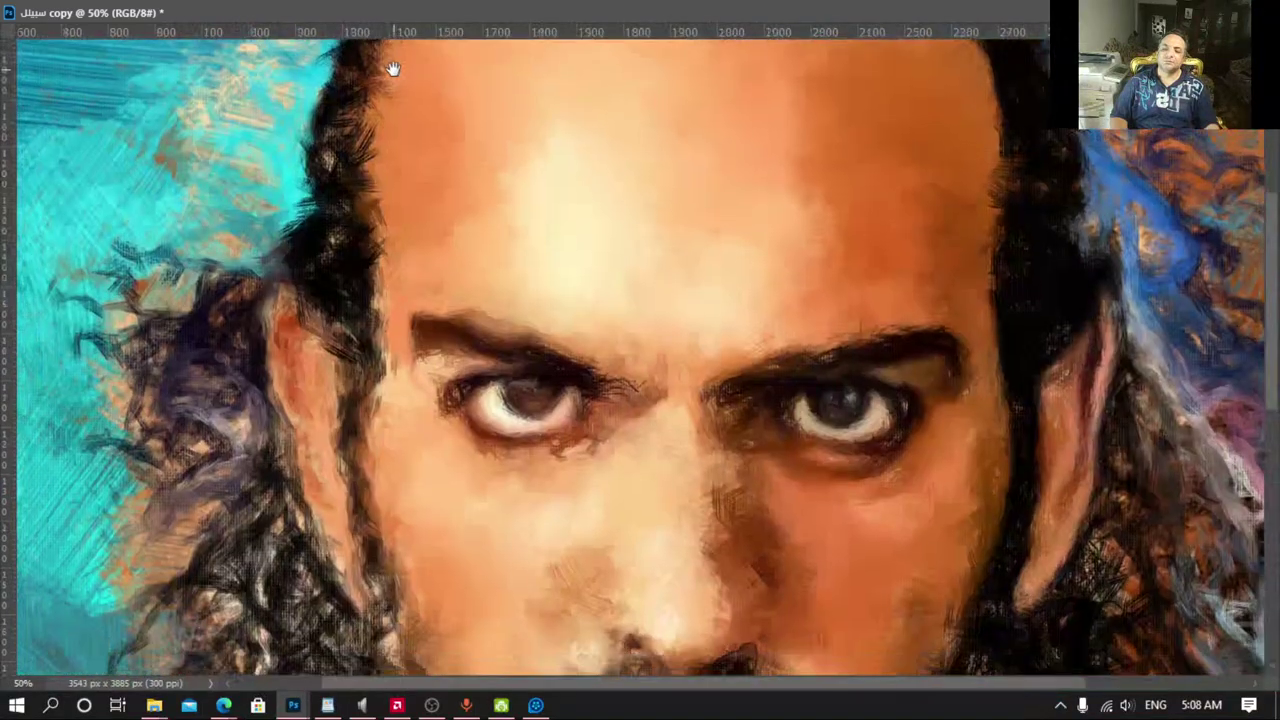
mouse_move(268, 357)
left_mouse_down()
mouse_move(348, 212)
mouse_move(400, 450)
left_mouse_up()
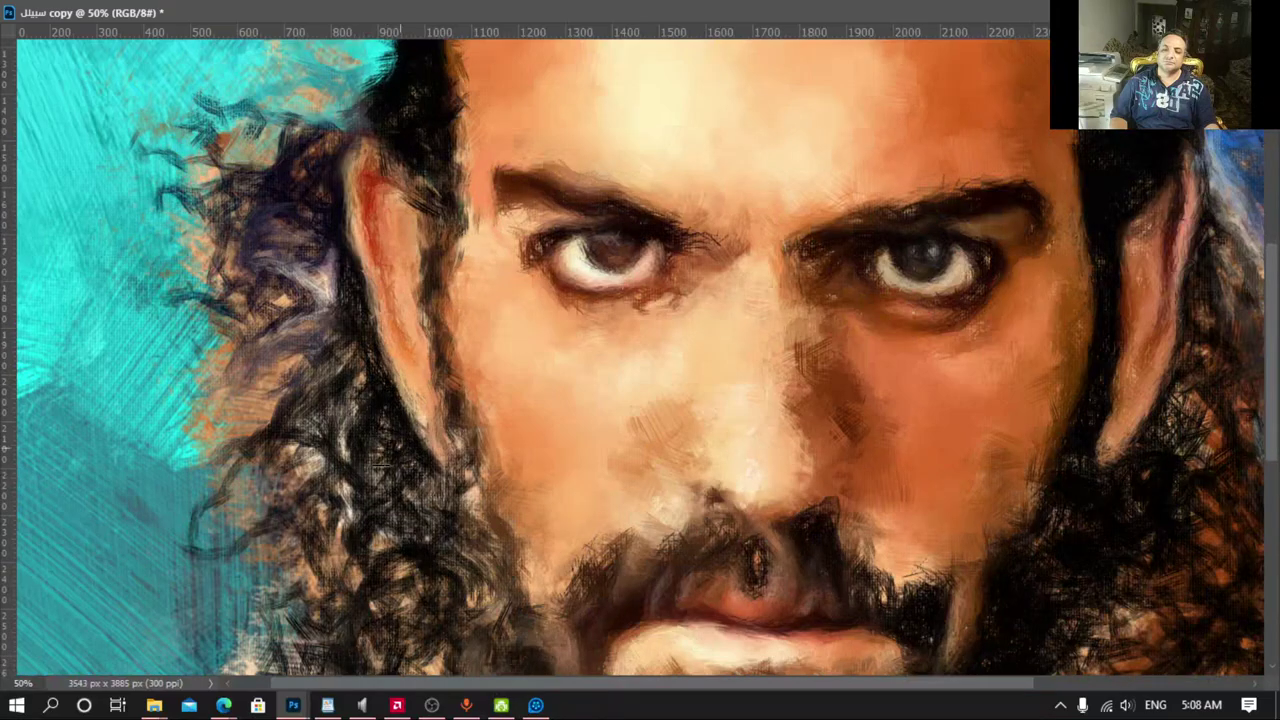
mouse_move(455, 485)
left_mouse_down()
mouse_move(390, 280)
mouse_move(430, 410)
left_mouse_up()
mouse_move(390, 260)
left_mouse_down()
mouse_move(420, 440)
mouse_move(470, 575)
left_mouse_up()
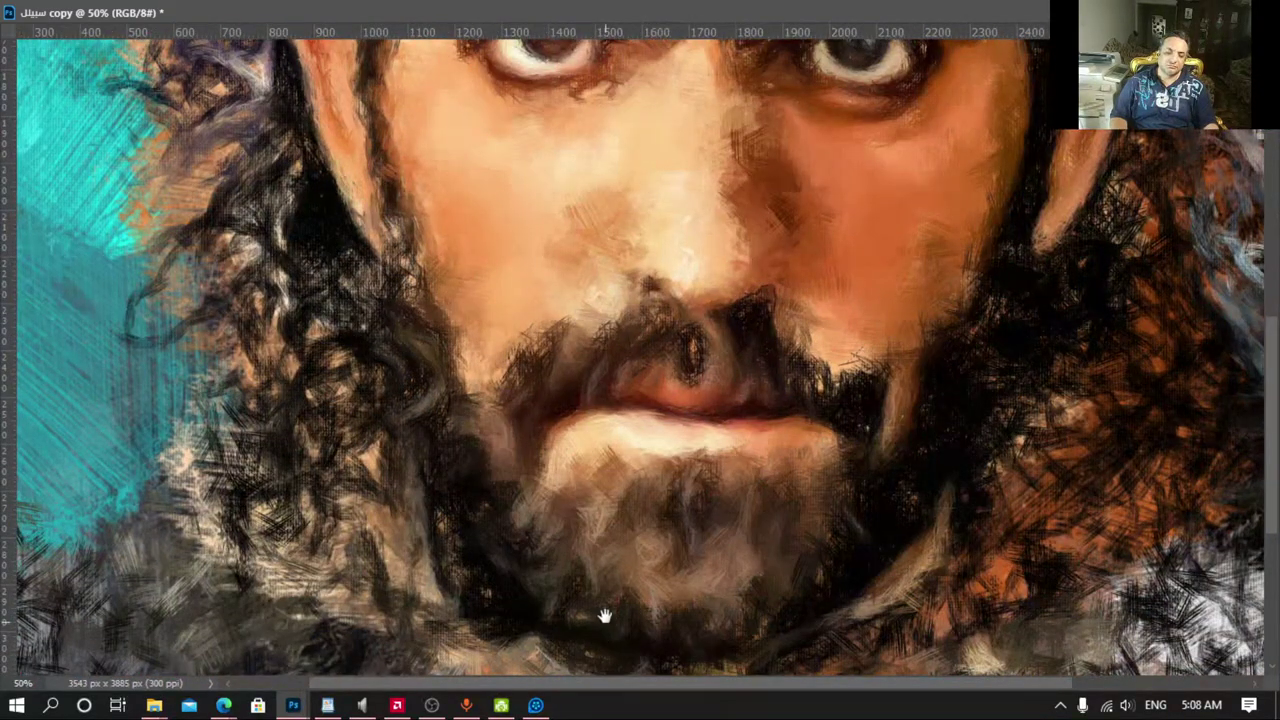
Step: Paint light curving highlight strokes along the jawline and down the chin beard
left_click_drag(604, 616, 620, 396)
left_click_drag(720, 458, 962, 288)
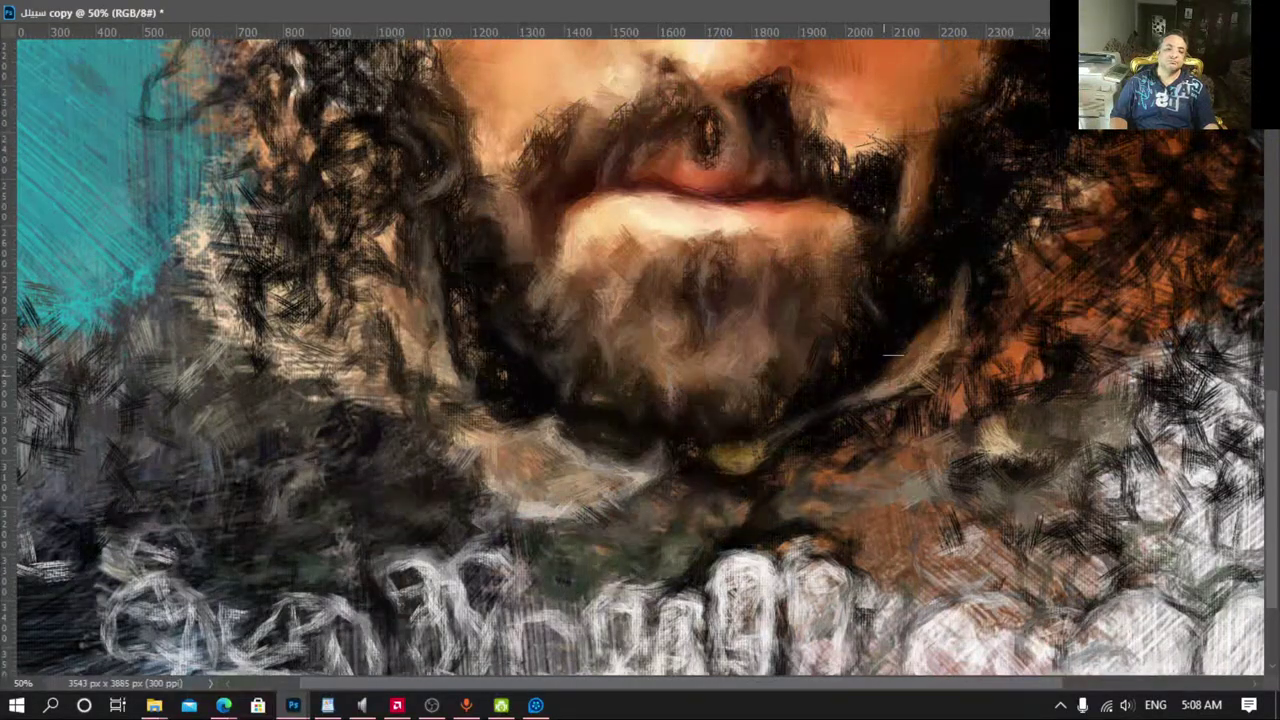
left_click_drag(670, 445, 490, 430)
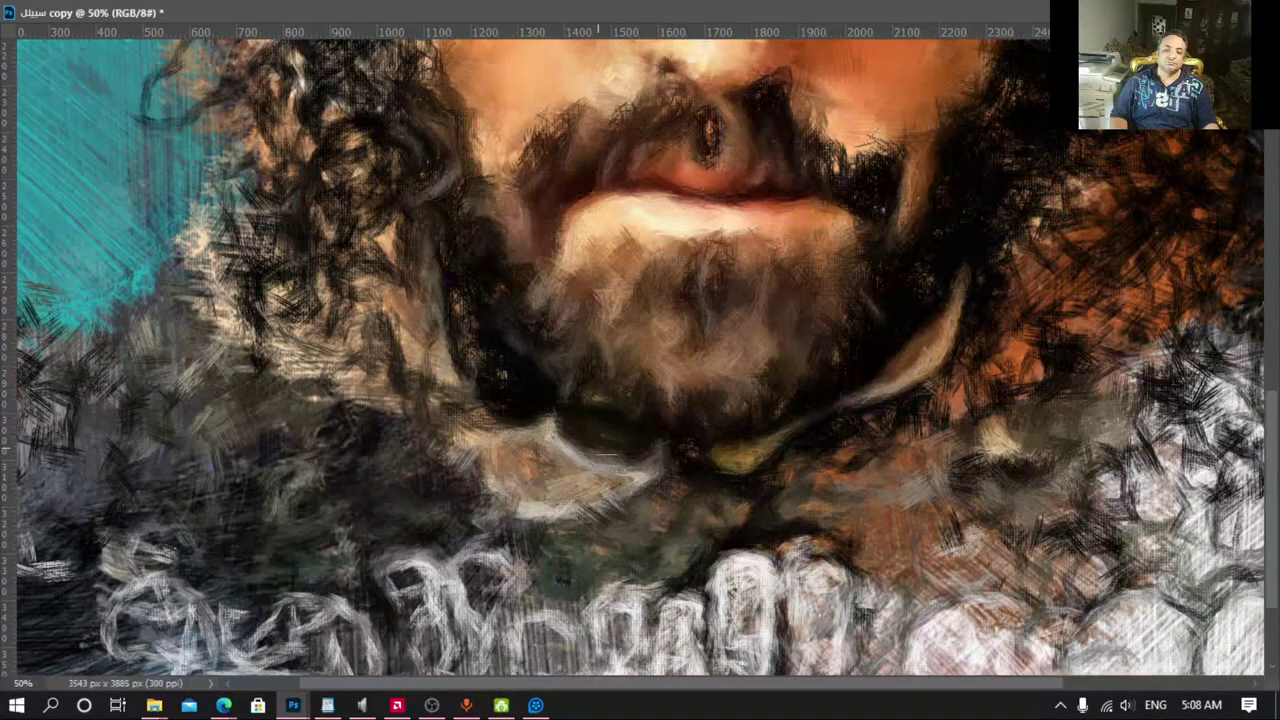
left_click_drag(790, 310, 652, 397)
left_click_drag(566, 362, 600, 430)
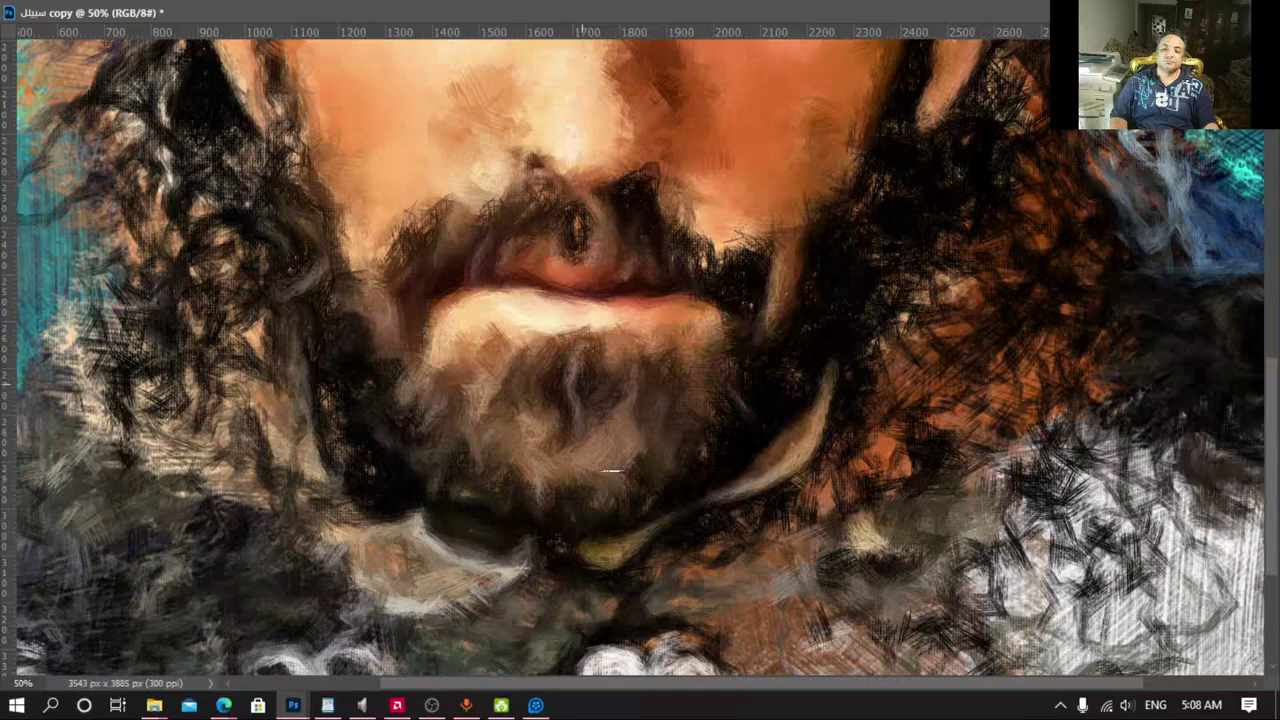
scroll(770, 408, "down", 1)
Step: Smooth the nose-bridge hatching and blend the upper lip and cheek beside the nostril
scroll(770, 408, "down", 2)
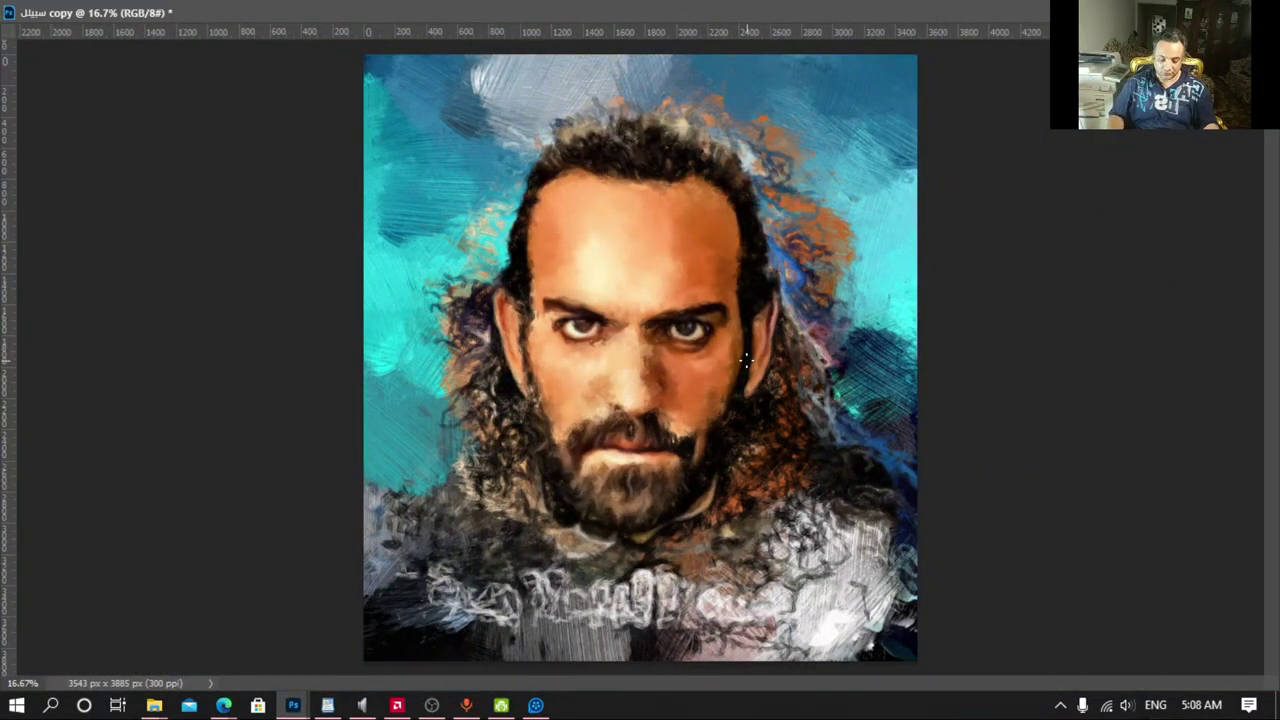
scroll(750, 368, "up", 1)
scroll(750, 368, "up", 2)
scroll(750, 368, "up", 1)
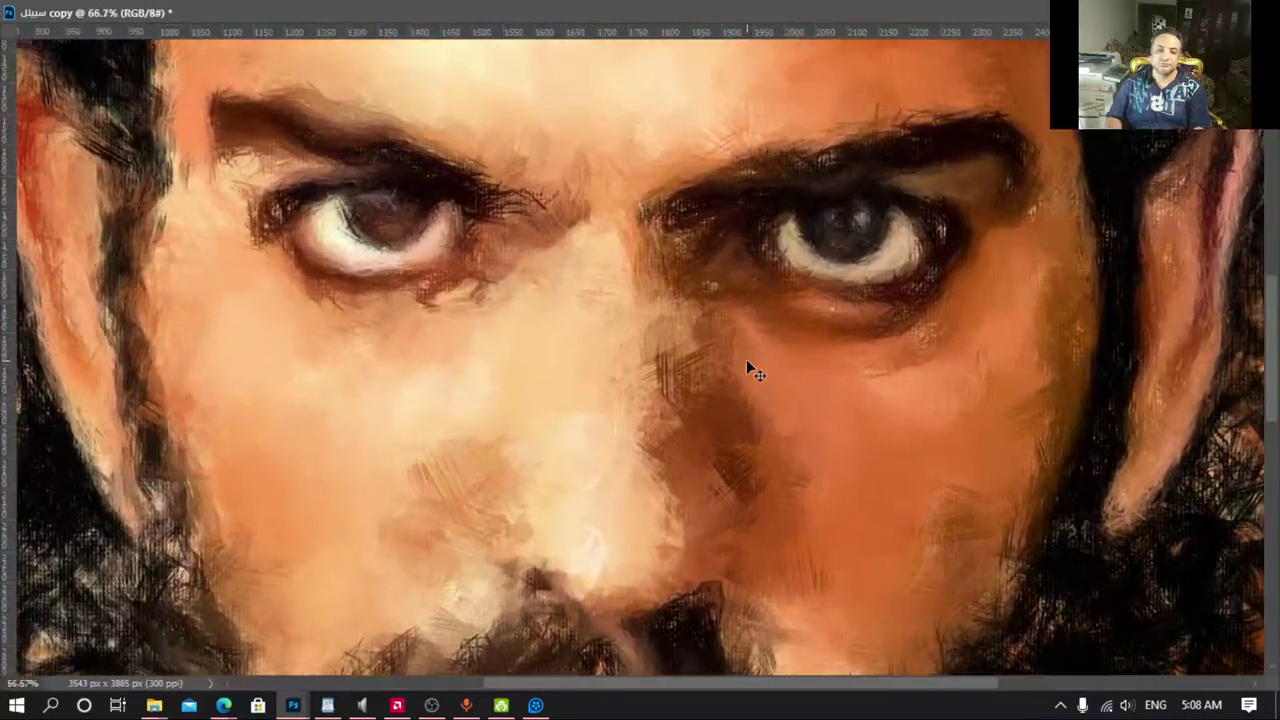
scroll(750, 368, "up", 1)
mouse_move(718, 423)
left_mouse_down()
mouse_move(686, 366)
mouse_move(751, 537)
mouse_move(667, 291)
left_mouse_up()
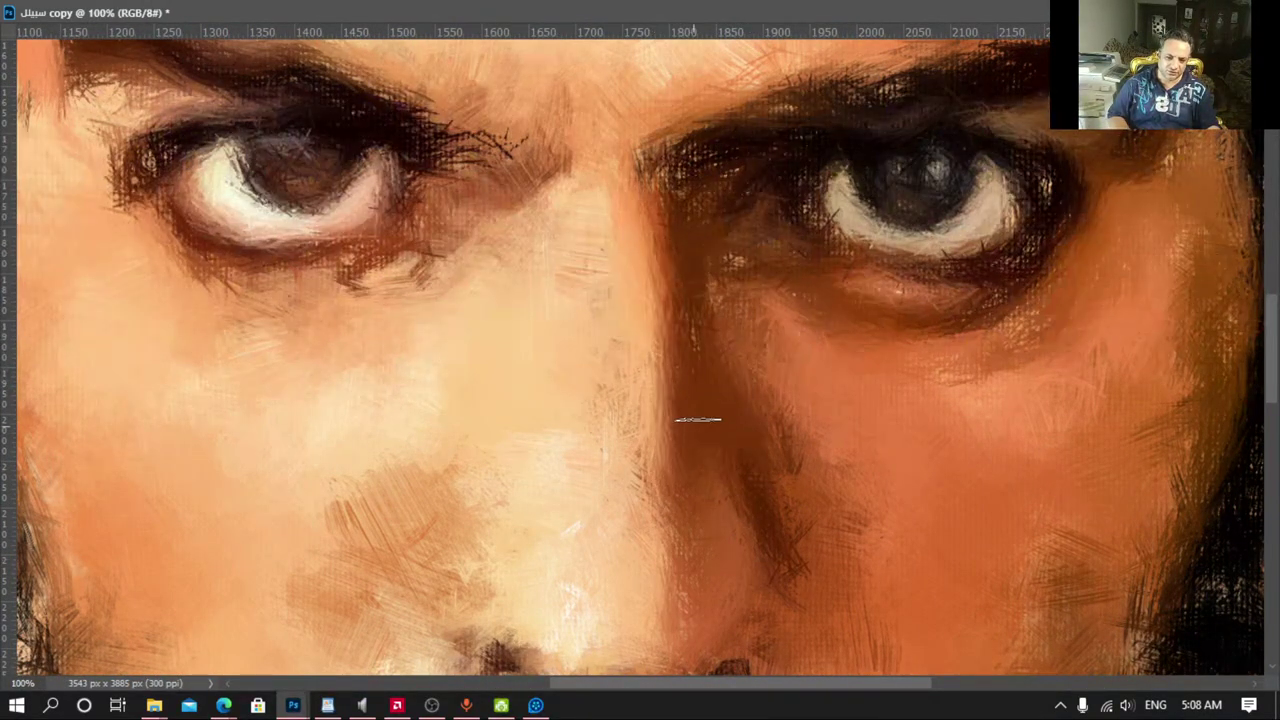
mouse_move(520, 551)
left_mouse_down()
mouse_move(525, 338)
mouse_move(457, 306)
mouse_move(457, 354)
mouse_move(503, 424)
mouse_move(500, 277)
mouse_move(549, 217)
mouse_move(543, 171)
mouse_move(488, 277)
mouse_move(486, 163)
mouse_move(371, 386)
mouse_move(343, 309)
mouse_move(327, 399)
left_mouse_up()
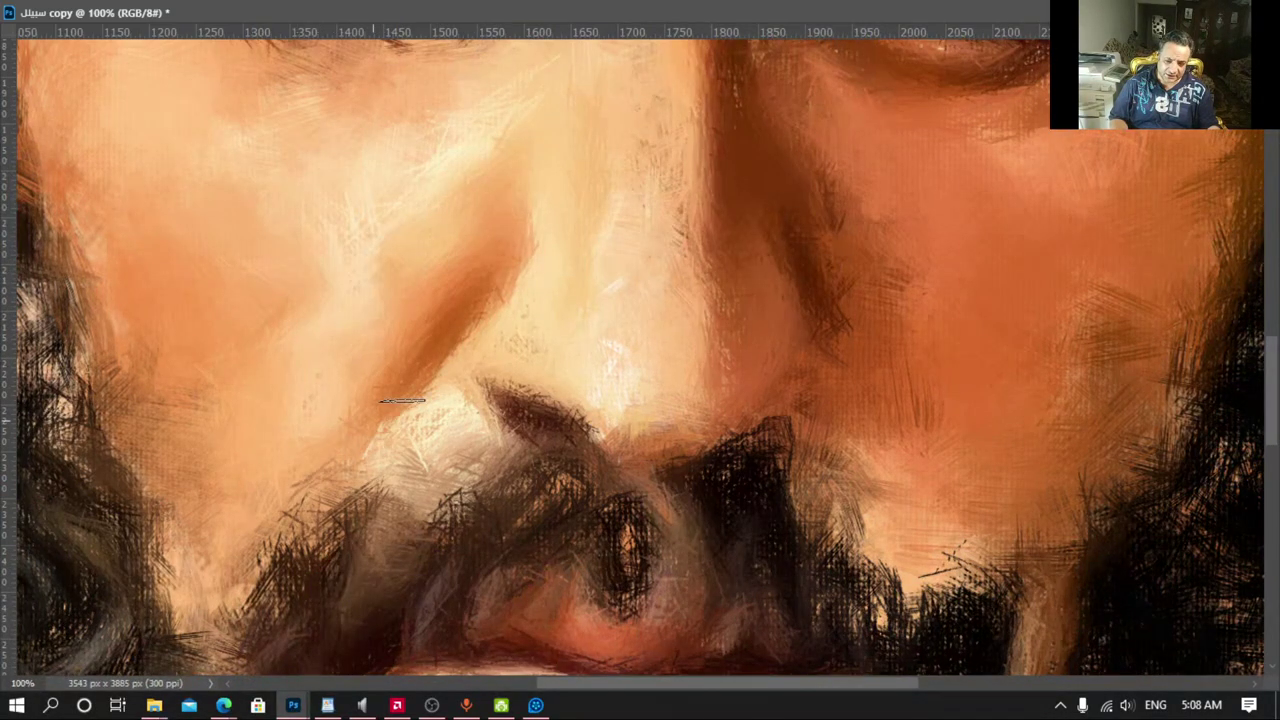
left_click_drag(410, 420, 300, 530)
mouse_move(796, 436)
left_mouse_down()
mouse_move(889, 363)
mouse_move(846, 343)
mouse_move(809, 200)
mouse_move(880, 355)
left_mouse_up()
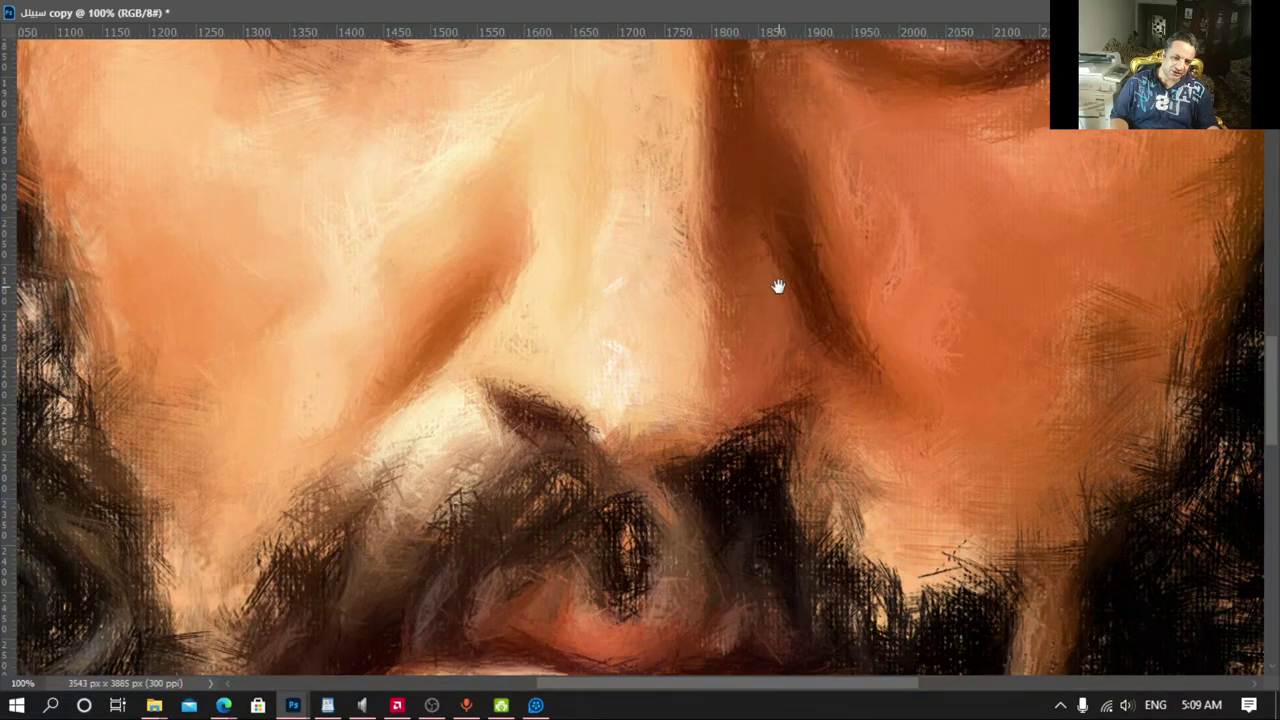
Step: Extend and darken the right side of the mustache with dark hair strokes
scroll(777, 286, "down", 1)
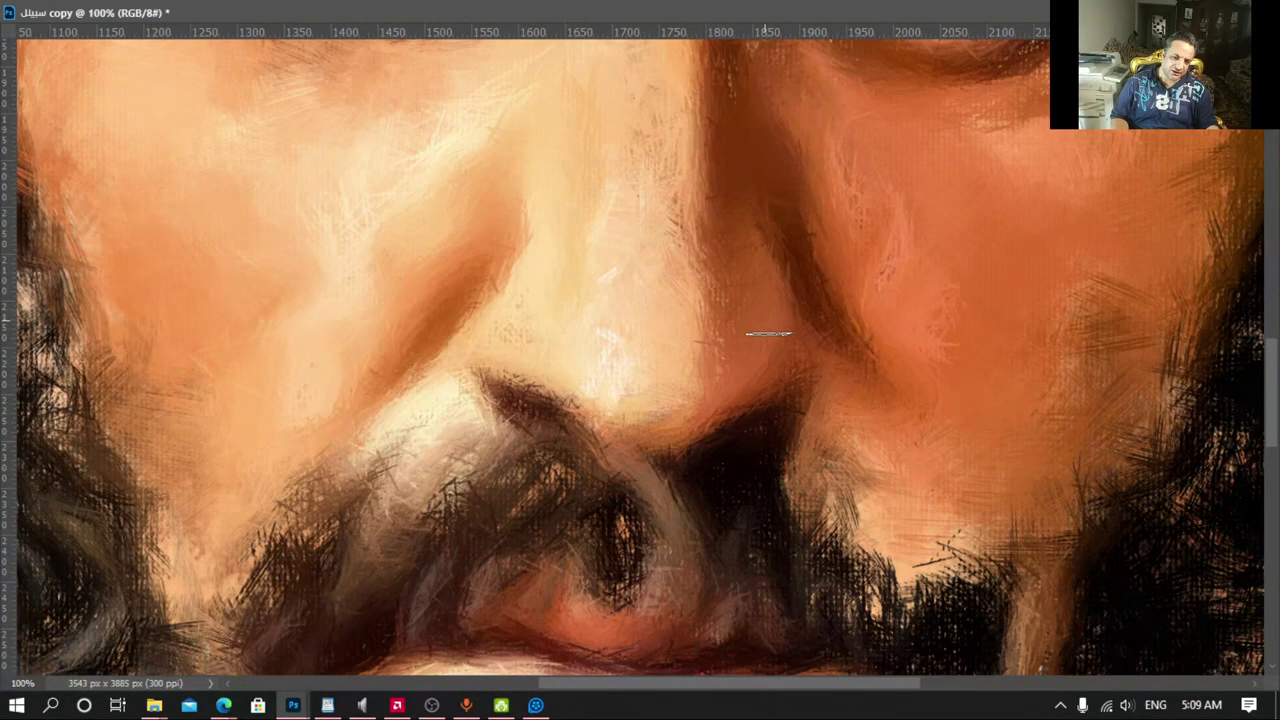
scroll(771, 337, "up", 2)
scroll(749, 369, "up", 3)
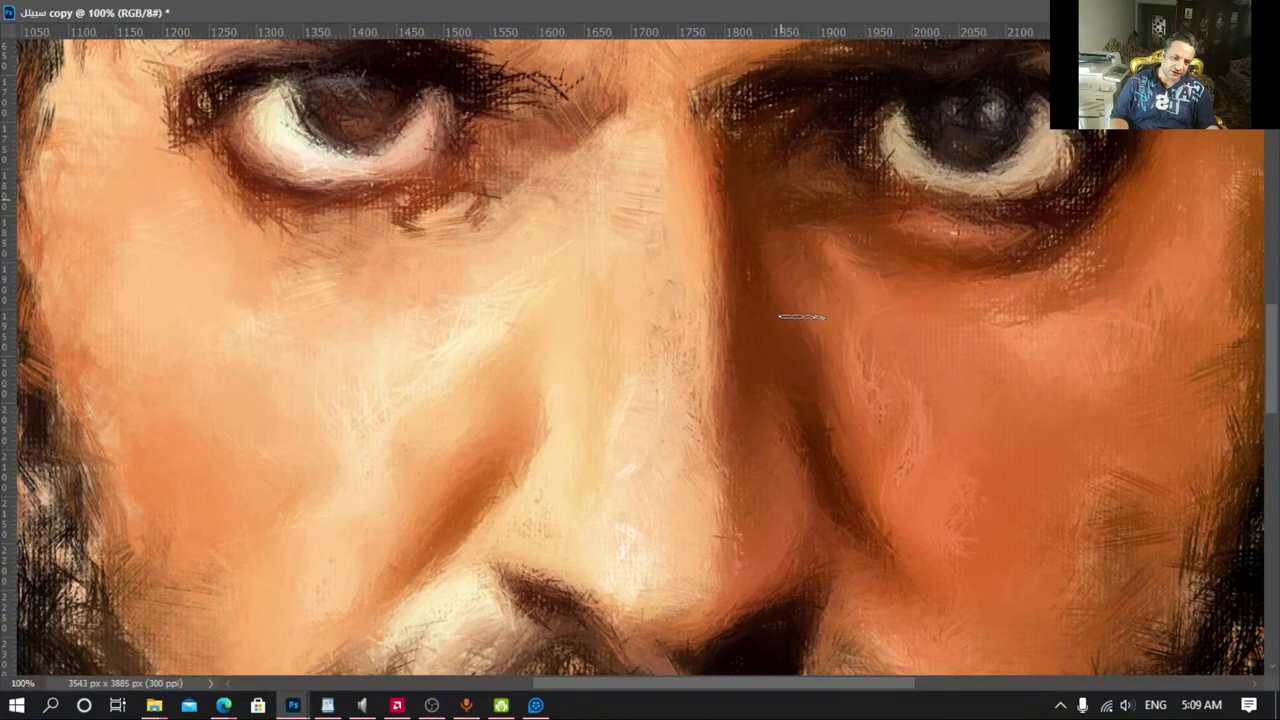
scroll(760, 300, "right", 3)
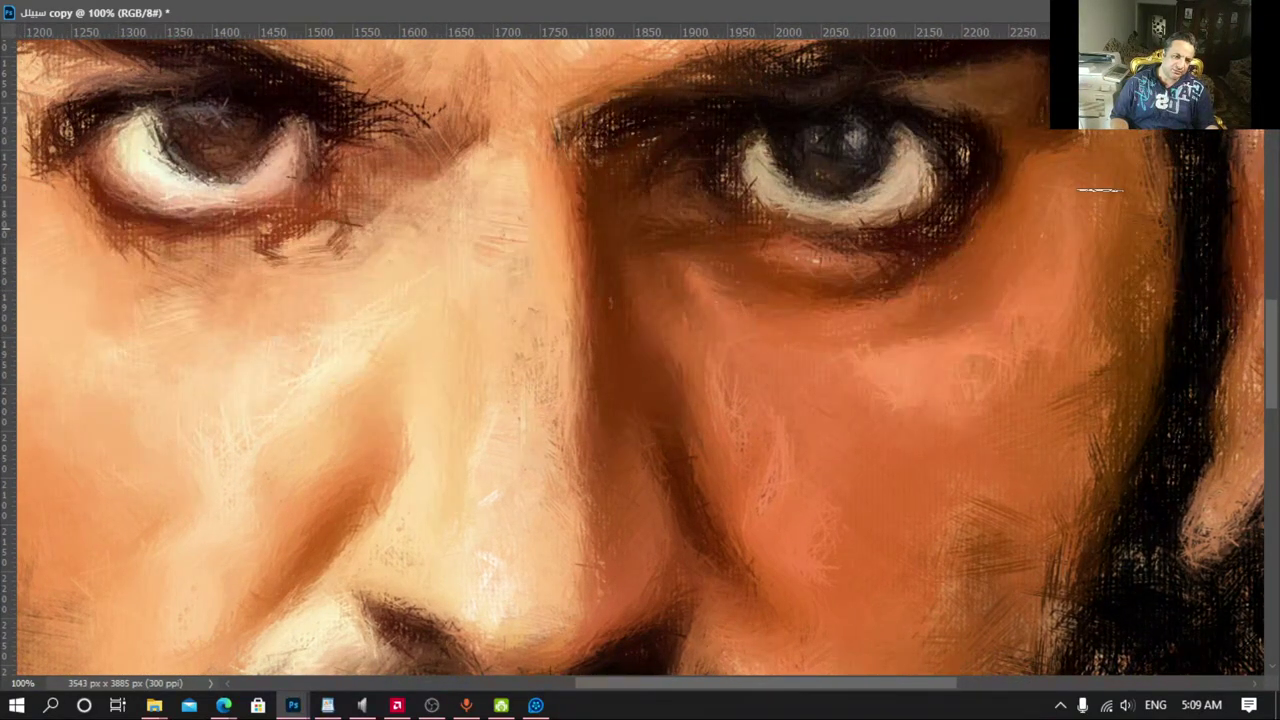
scroll(980, 300, "down", 5)
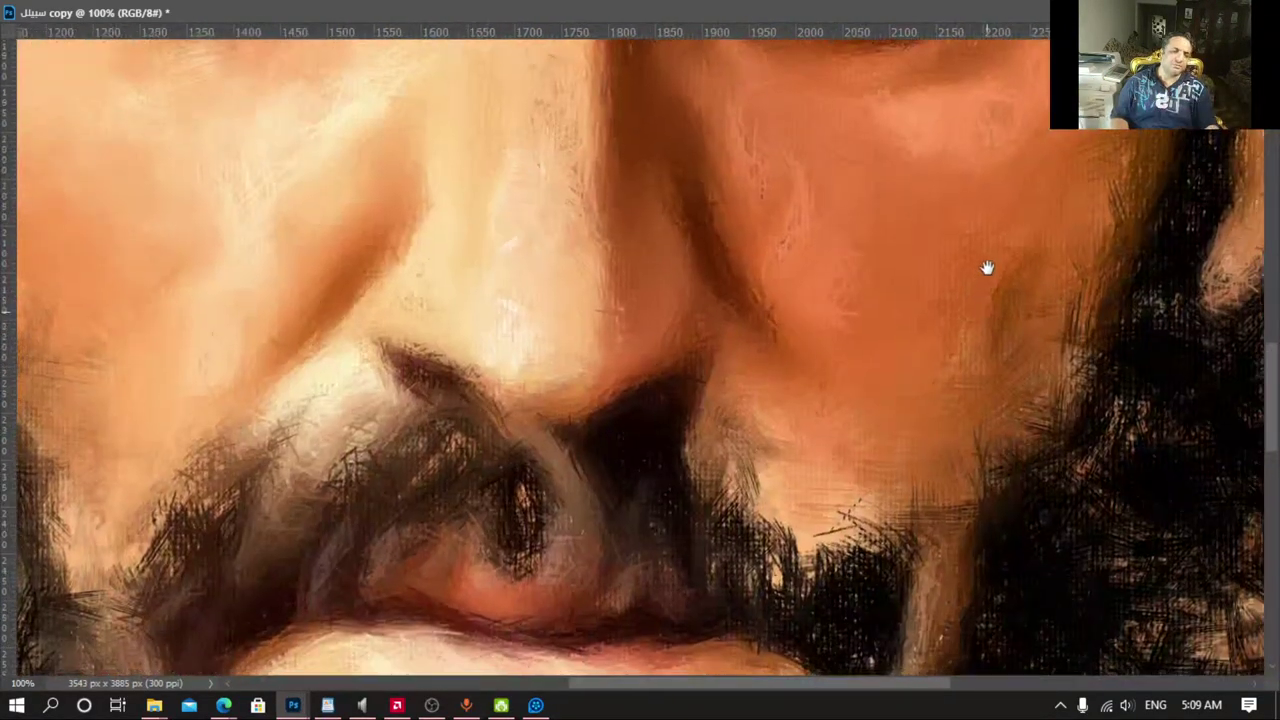
mouse_move(972, 411)
left_mouse_down()
mouse_move(900, 500)
mouse_move(820, 520)
mouse_move(743, 520)
mouse_move(685, 438)
left_mouse_up()
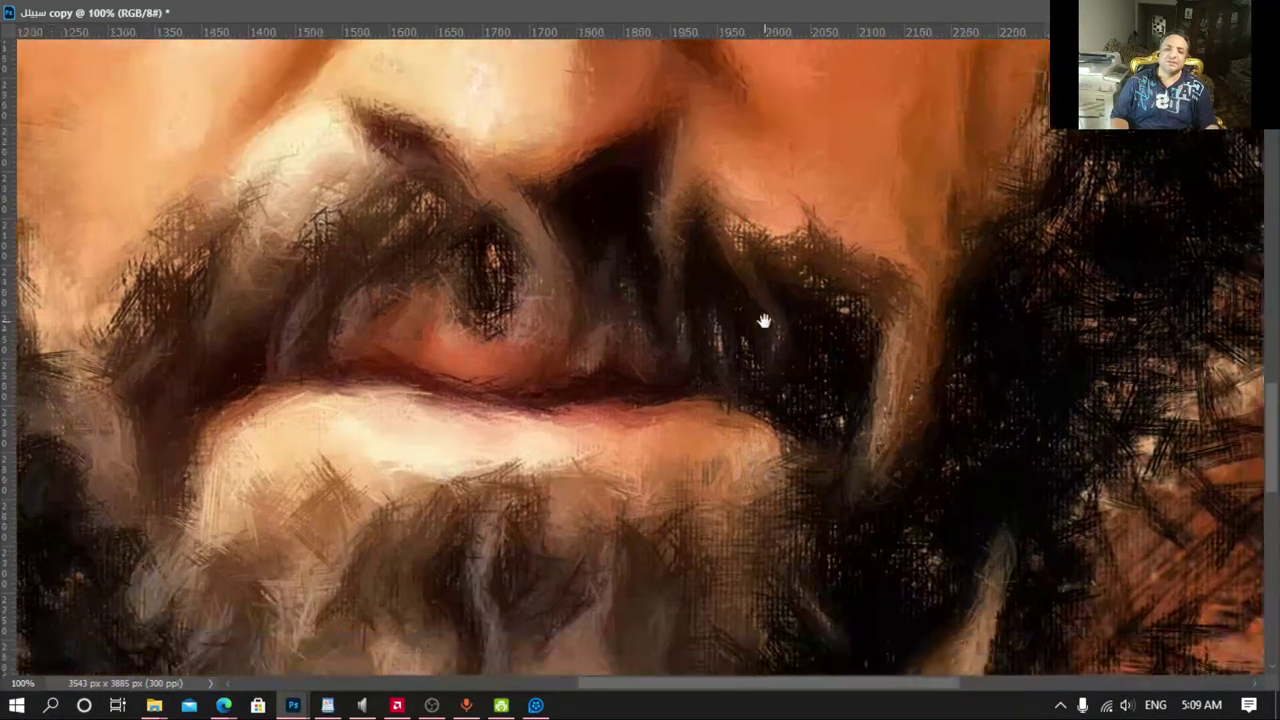
scroll(760, 400, "down", 5)
left_click_drag(838, 359, 858, 452)
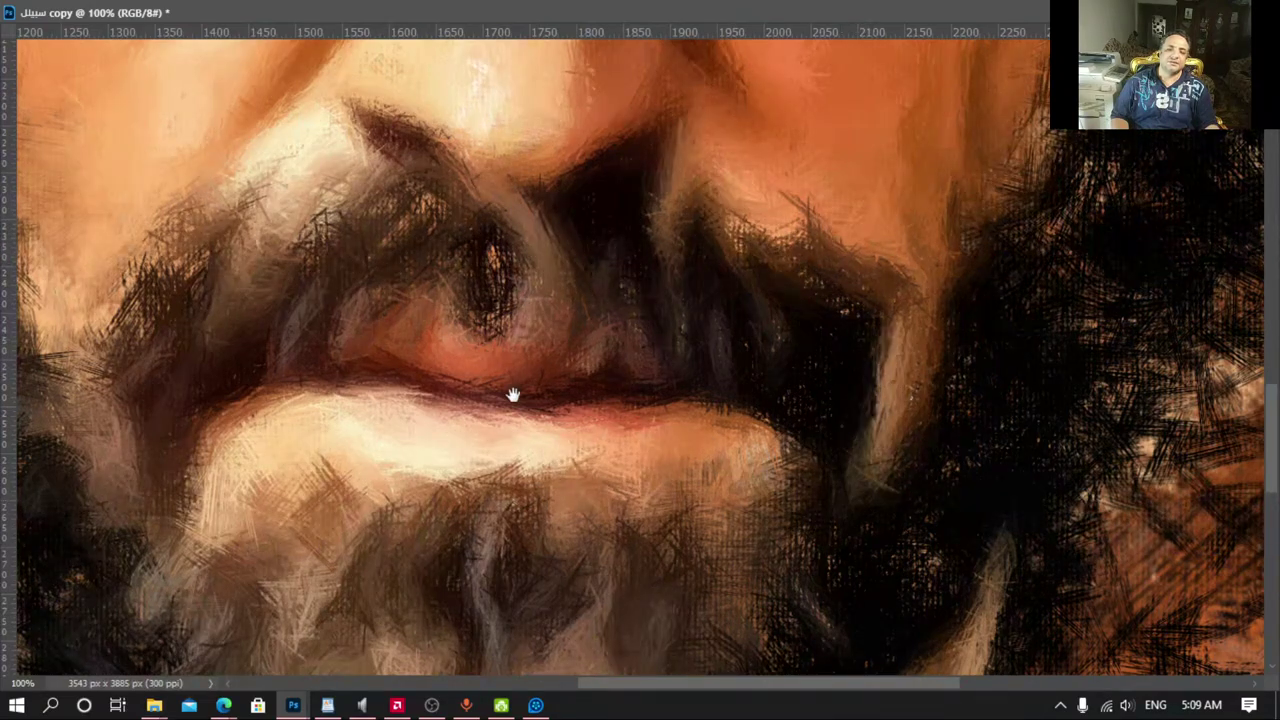
Step: Paint dark hair strokes left of the mustache and beside the left cheek
left_click_drag(512, 394, 818, 404)
mouse_move(647, 256)
left_mouse_down()
mouse_move(491, 300)
mouse_move(491, 471)
mouse_move(406, 364)
left_mouse_up()
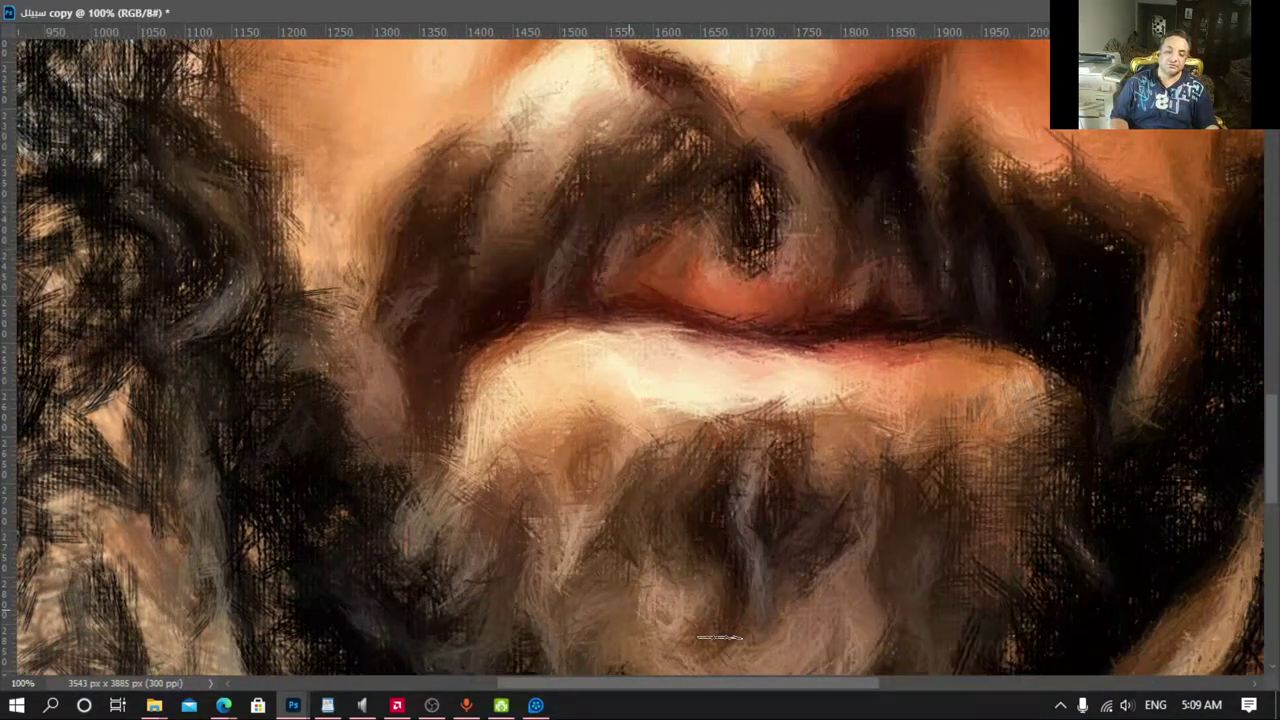
left_click_drag(574, 397, 668, 590)
left_click_drag(440, 300, 430, 480)
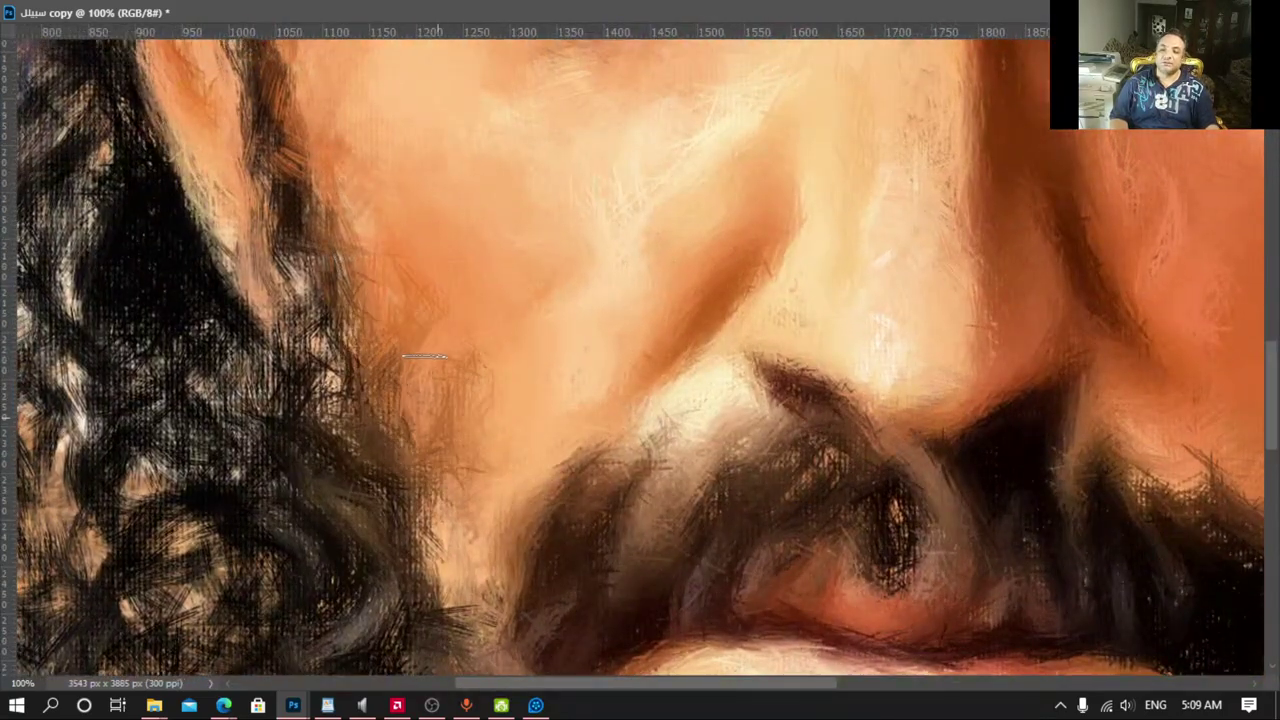
mouse_move(420, 330)
left_mouse_down()
mouse_move(473, 295)
mouse_move(612, 548)
left_mouse_up()
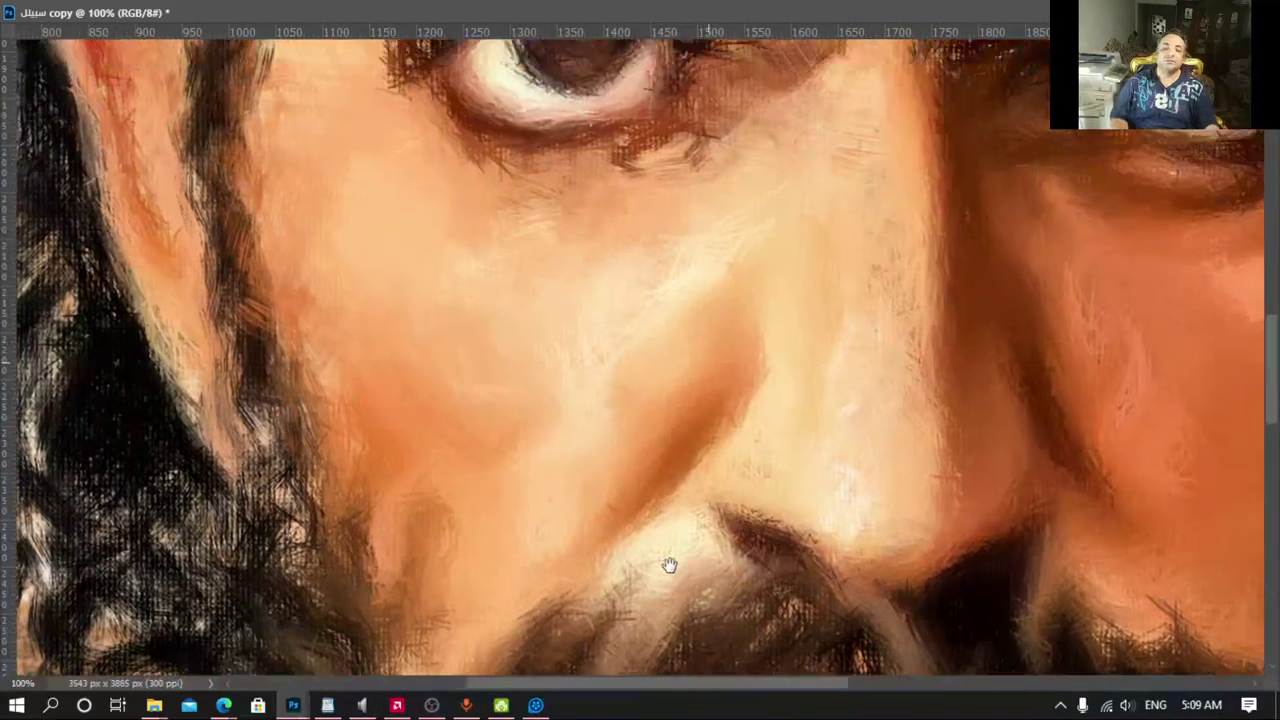
Step: Deepen the shading under the left eye with dark strokes
mouse_move(595, 257)
left_mouse_down()
mouse_move(480, 240)
mouse_move(710, 215)
left_mouse_up()
mouse_move(947, 326)
left_mouse_down()
mouse_move(827, 413)
mouse_move(920, 455)
left_mouse_up()
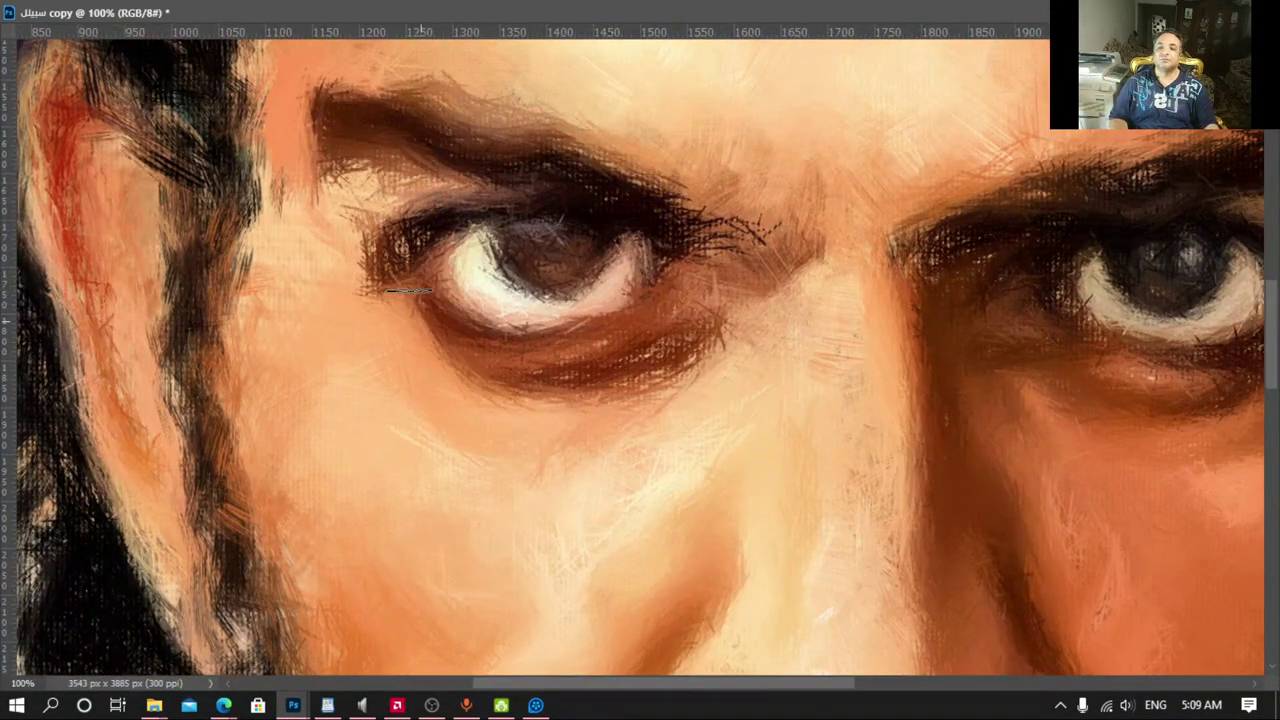
mouse_move(294, 314)
left_mouse_down()
mouse_move(410, 393)
mouse_move(397, 634)
left_mouse_up()
Step: Darken the hairline and streak the forehead just below it
left_click_drag(397, 276, 412, 431)
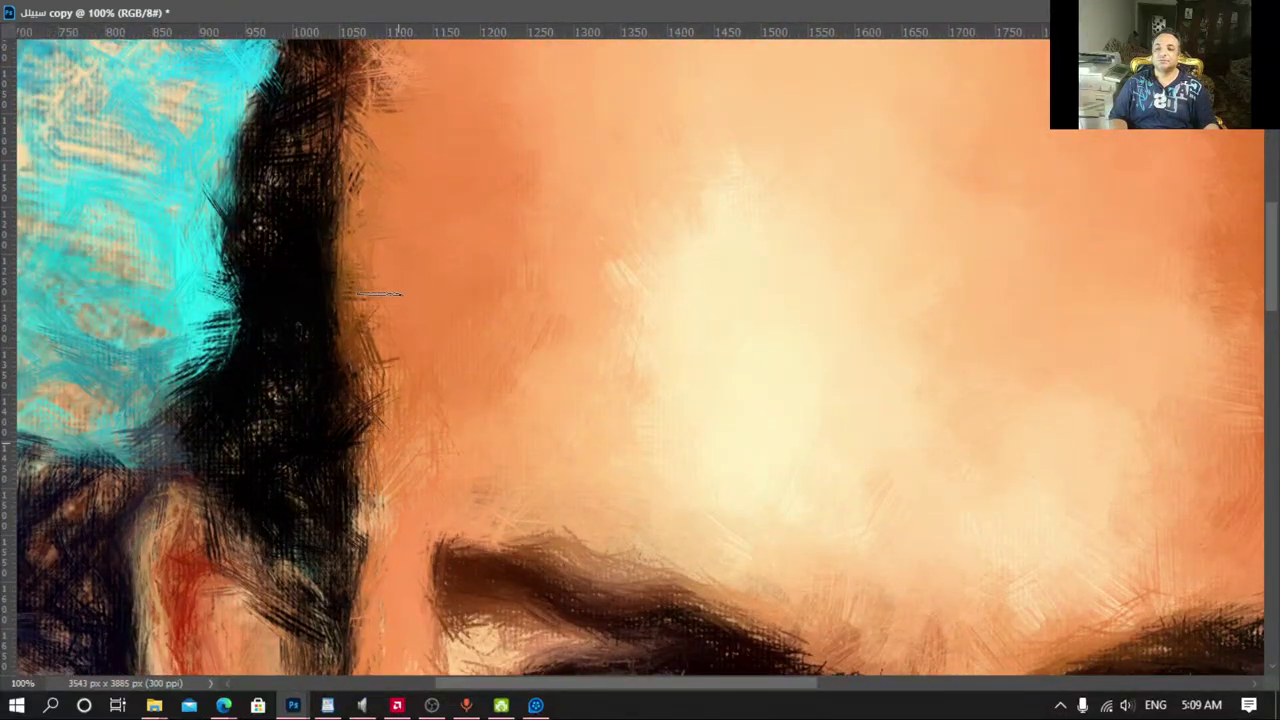
left_click_drag(380, 194, 400, 509)
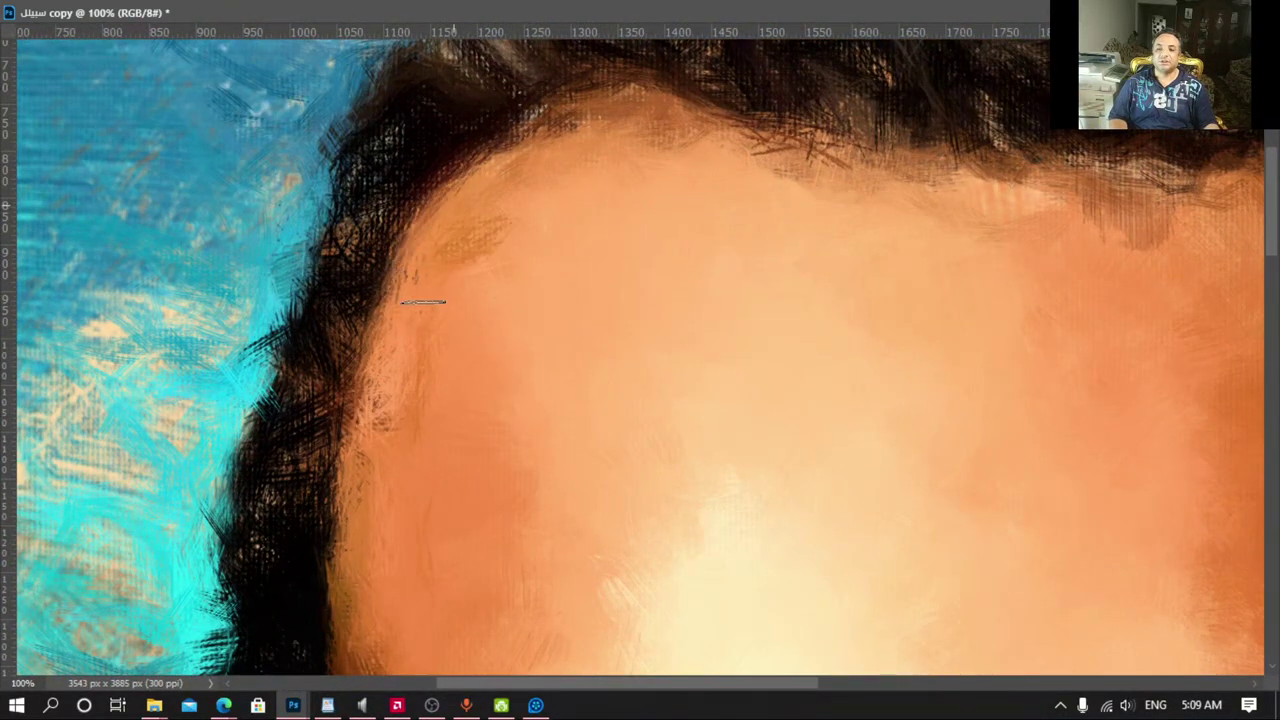
left_click_drag(423, 301, 406, 400)
mouse_move(400, 250)
left_mouse_down()
mouse_move(973, 361)
mouse_move(634, 357)
mouse_move(1083, 487)
mouse_move(854, 237)
left_mouse_up()
mouse_move(929, 429)
left_mouse_down()
mouse_move(910, 262)
mouse_move(843, 454)
left_mouse_up()
mouse_move(840, 389)
left_mouse_down()
mouse_move(771, 517)
mouse_move(763, 229)
mouse_move(870, 403)
left_mouse_up()
Step: Add dark strokes along the jaw edge and softly blend the ear's edge
left_click_drag(852, 570, 779, 302)
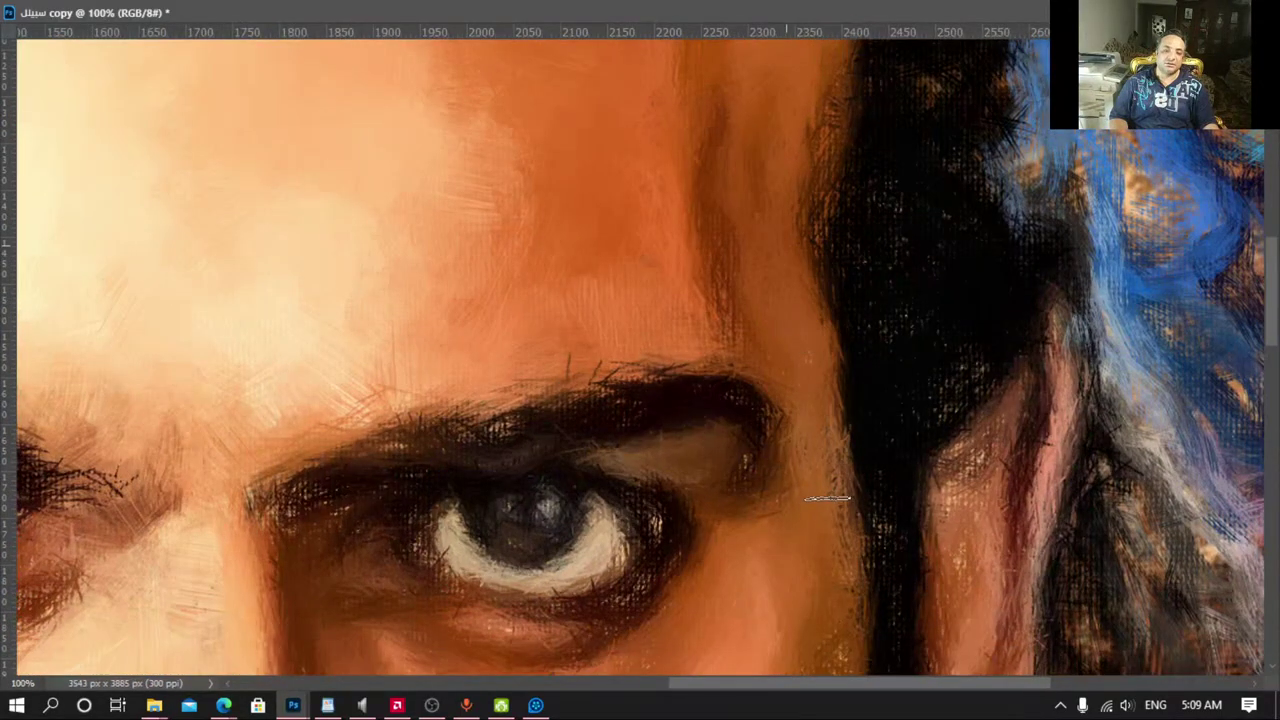
left_click_drag(829, 586, 794, 340)
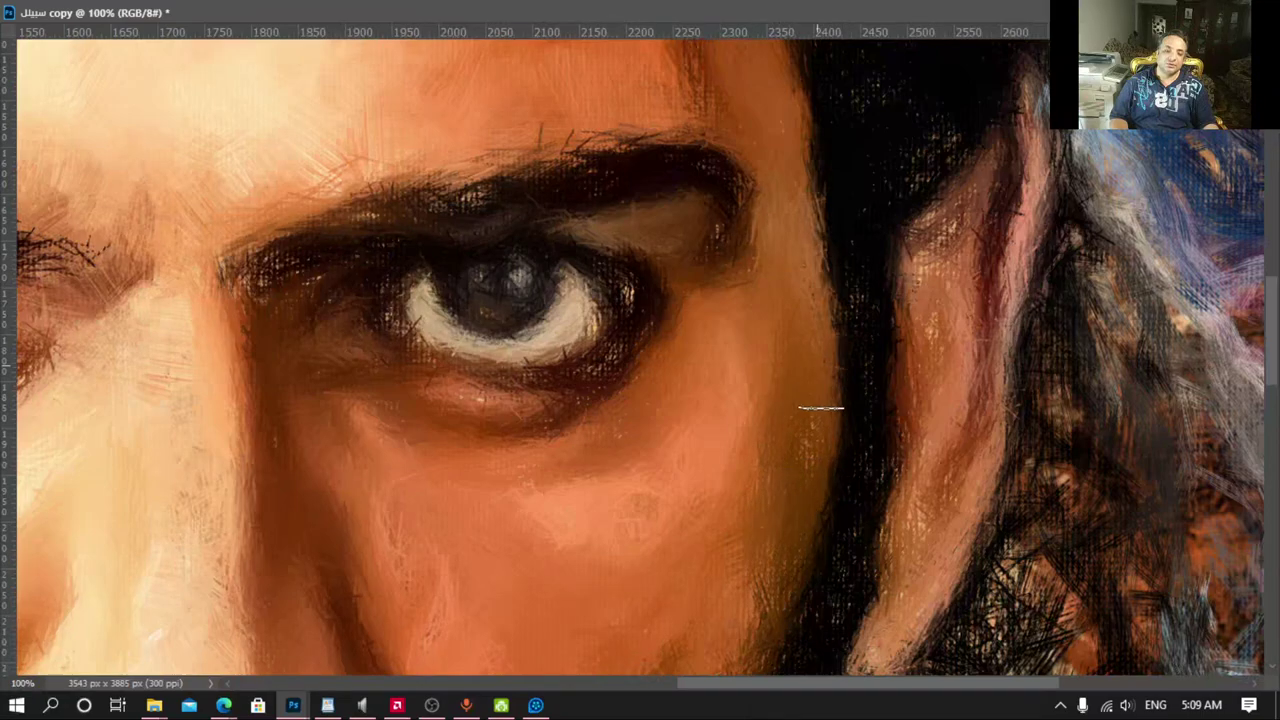
left_click_drag(758, 587, 808, 337)
mouse_move(790, 410)
left_mouse_down()
mouse_move(730, 555)
mouse_move(686, 480)
mouse_move(634, 511)
left_mouse_up()
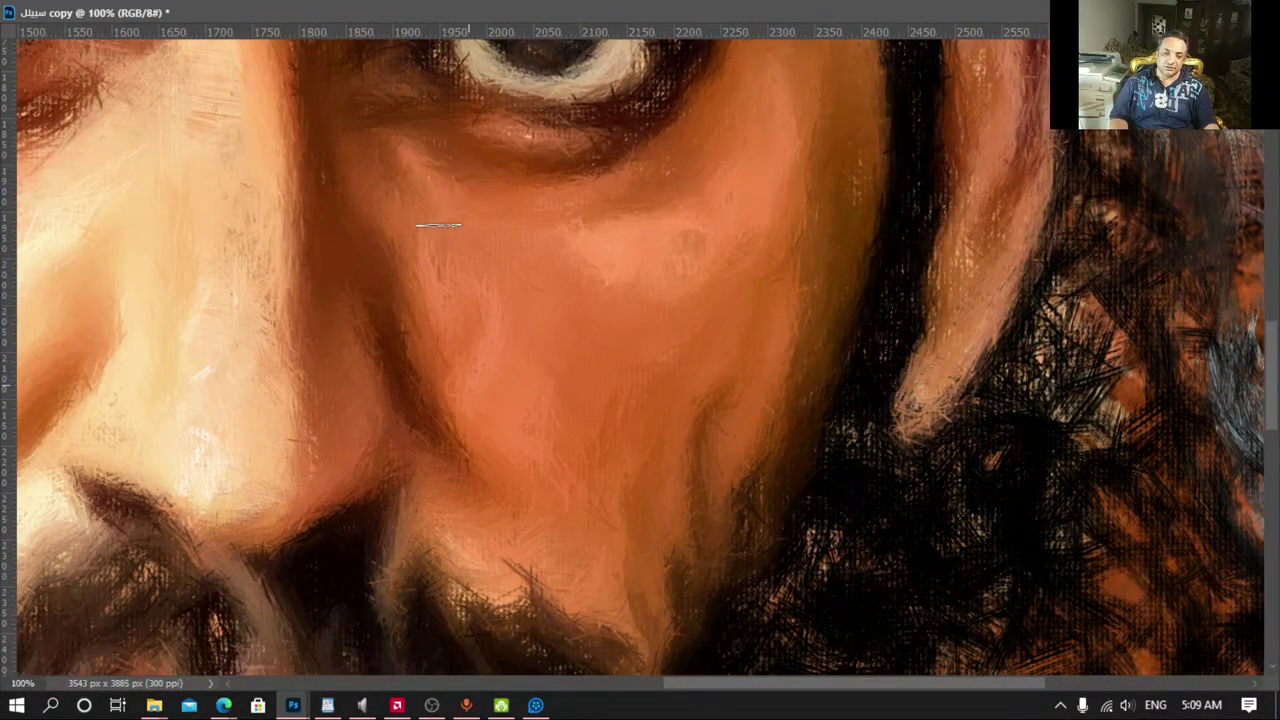
left_click_drag(1008, 336, 1008, 290)
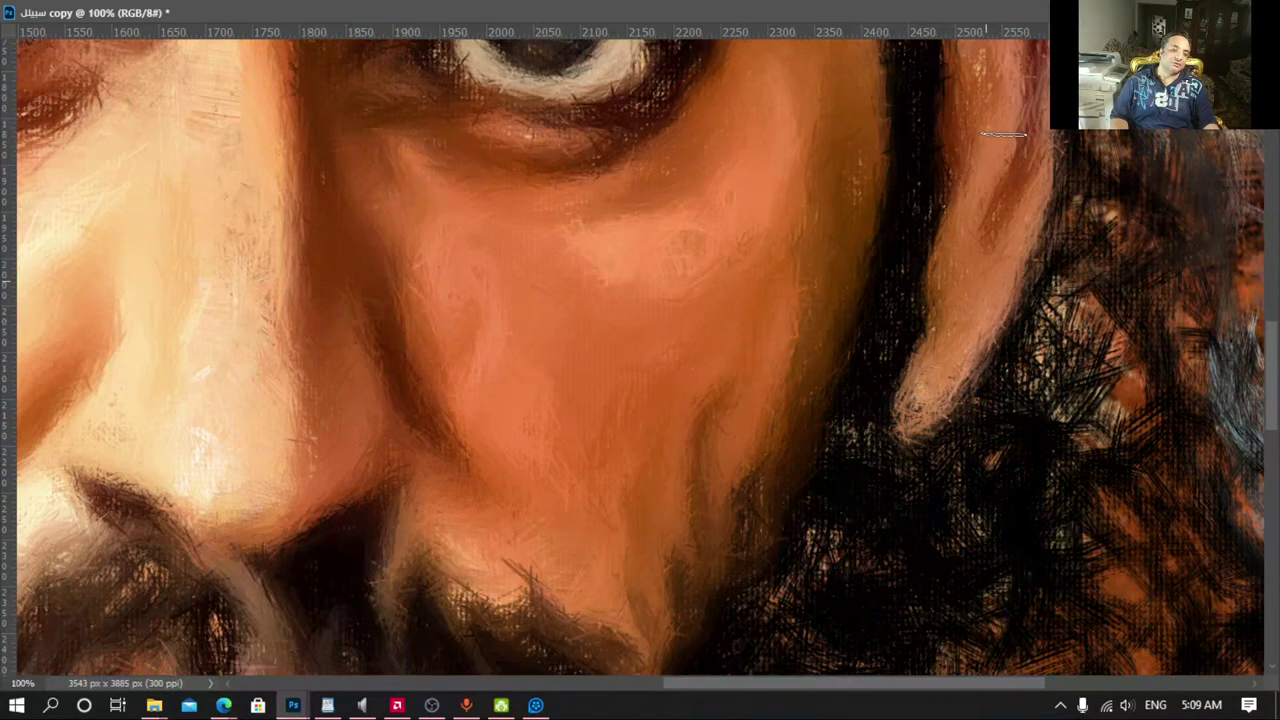
left_click_drag(1003, 133, 948, 420)
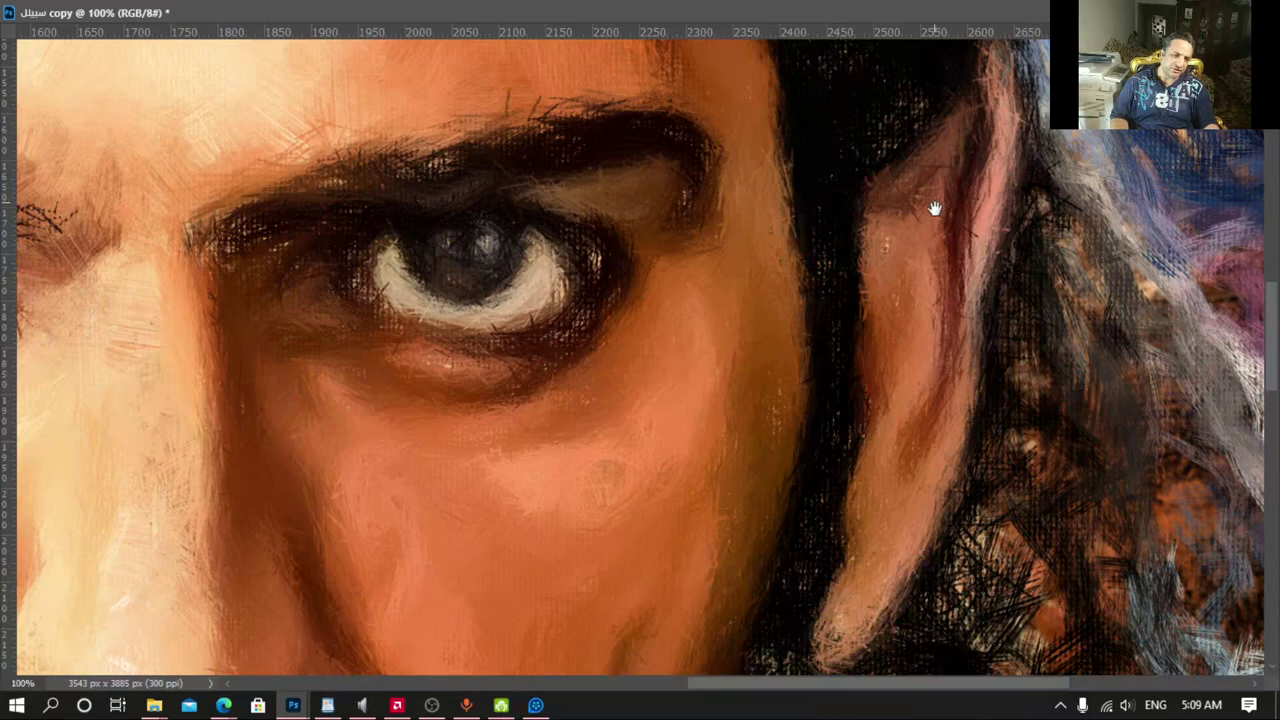
Step: Paint light and dark strands into the curly hair above the forehead
left_click_drag(934, 206, 918, 396)
mouse_move(840, 214)
left_mouse_down()
mouse_move(851, 380)
mouse_move(930, 324)
left_mouse_up()
left_click_drag(954, 252, 963, 409)
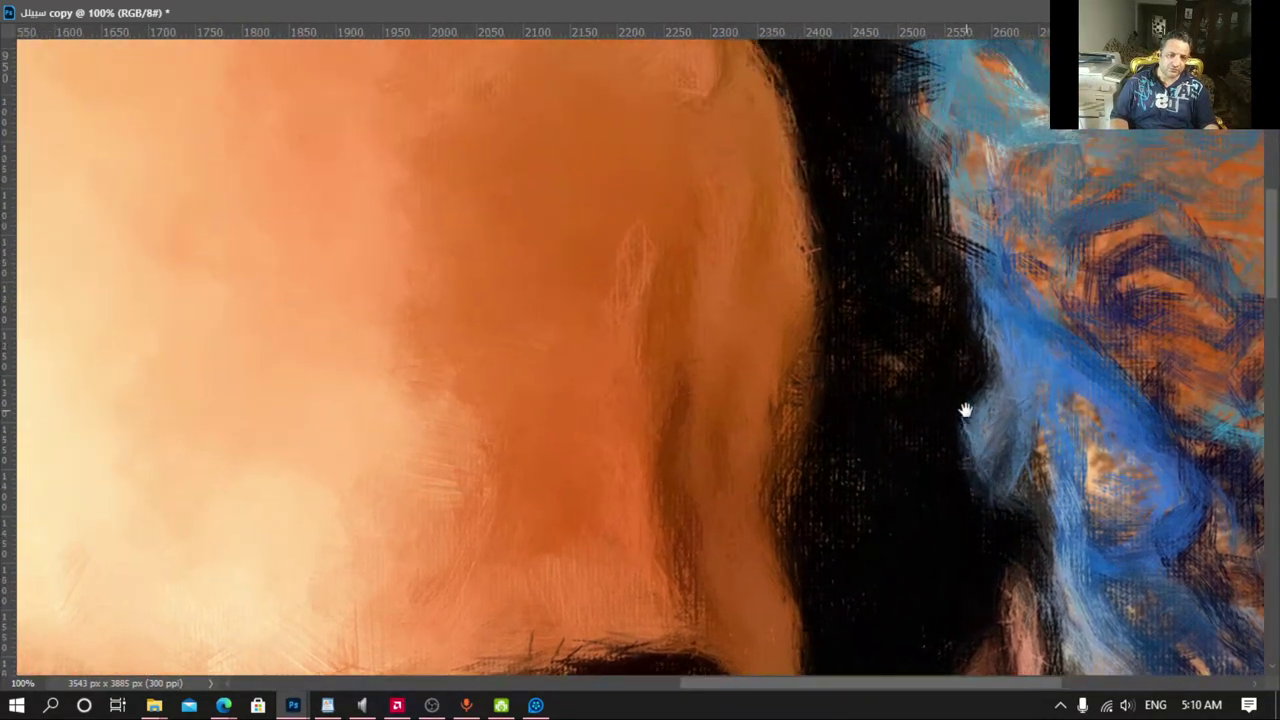
left_click_drag(894, 163, 943, 342)
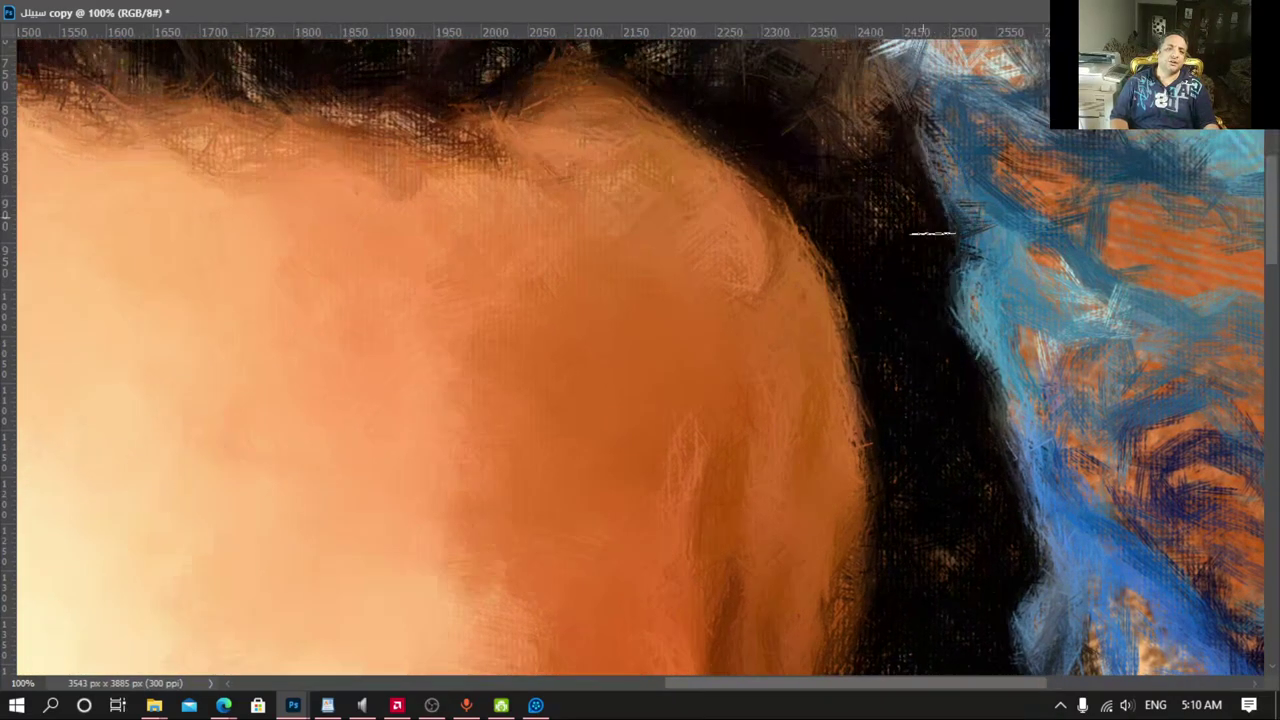
left_click_drag(932, 234, 954, 323)
left_click_drag(850, 210, 960, 345)
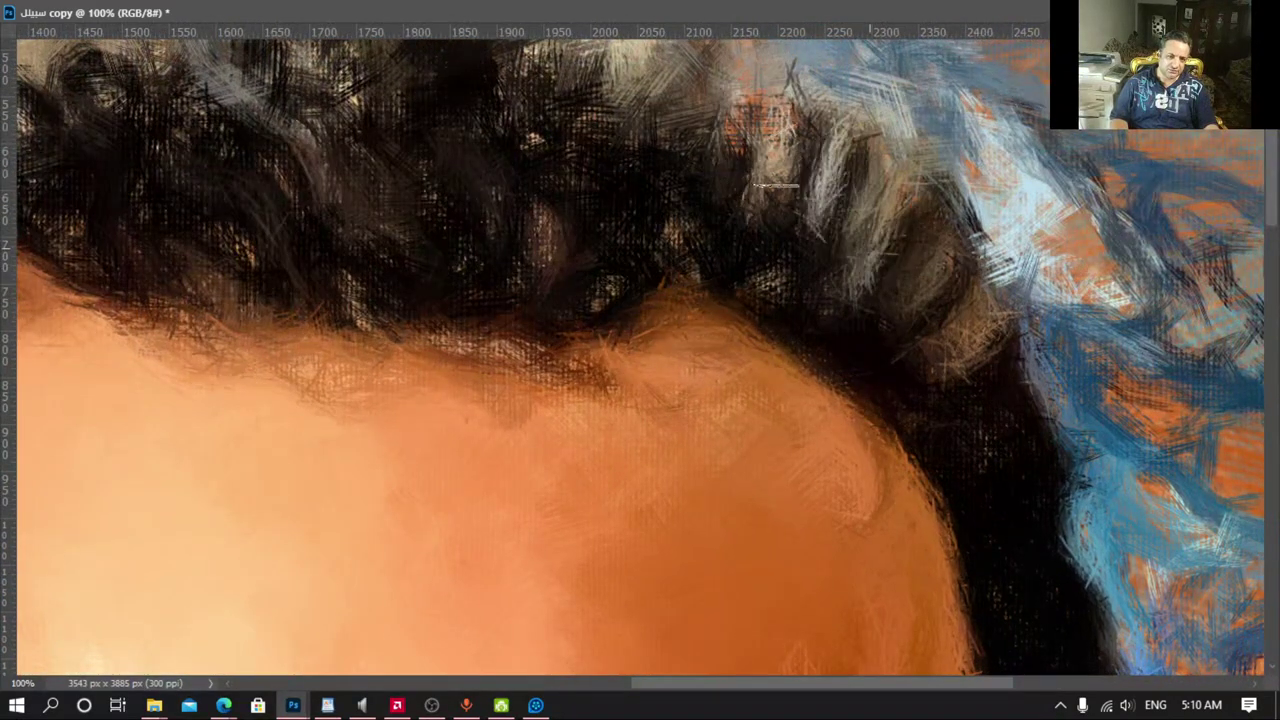
left_click_drag(776, 186, 909, 323)
left_click_drag(905, 258, 943, 286)
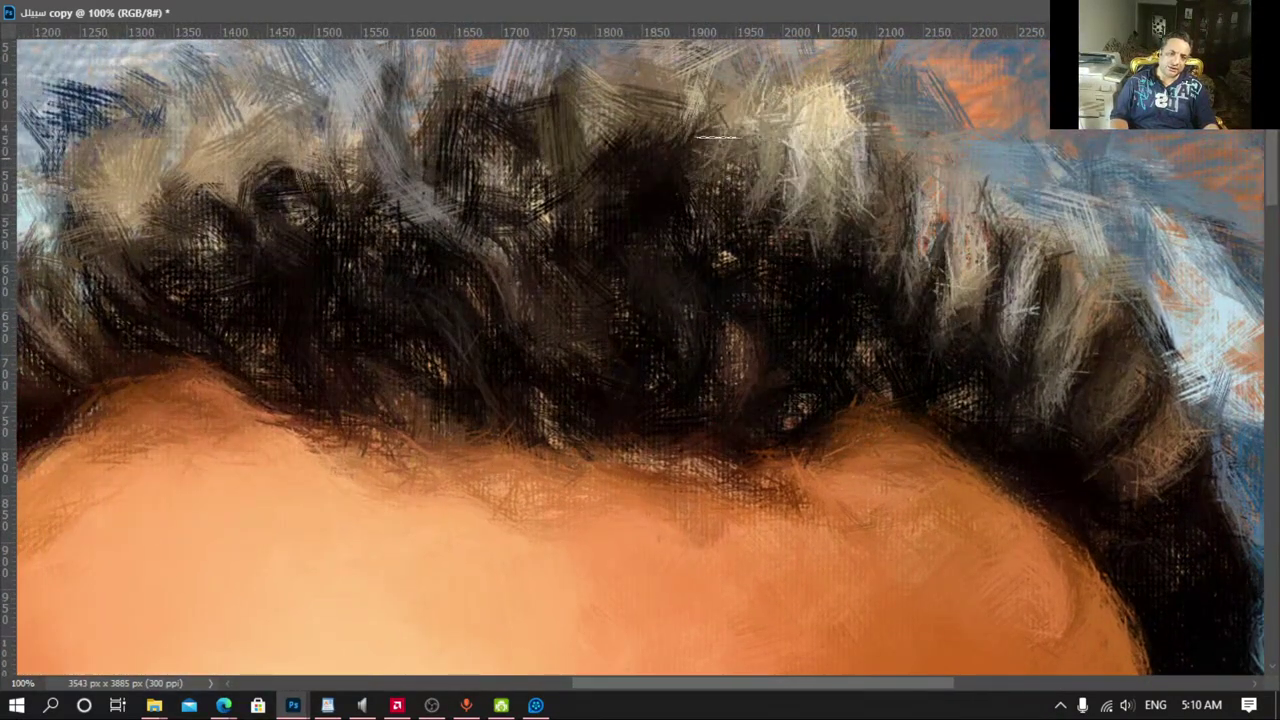
left_click_drag(715, 137, 443, 143)
left_click_drag(560, 90, 450, 210)
left_click_drag(300, 140, 557, 229)
mouse_move(720, 150)
left_mouse_down()
mouse_move(625, 270)
mouse_move(900, 410)
mouse_move(666, 406)
left_mouse_up()
Step: Reshape the hairline and paint more strands toward the top-left curls
left_click_drag(700, 450, 757, 480)
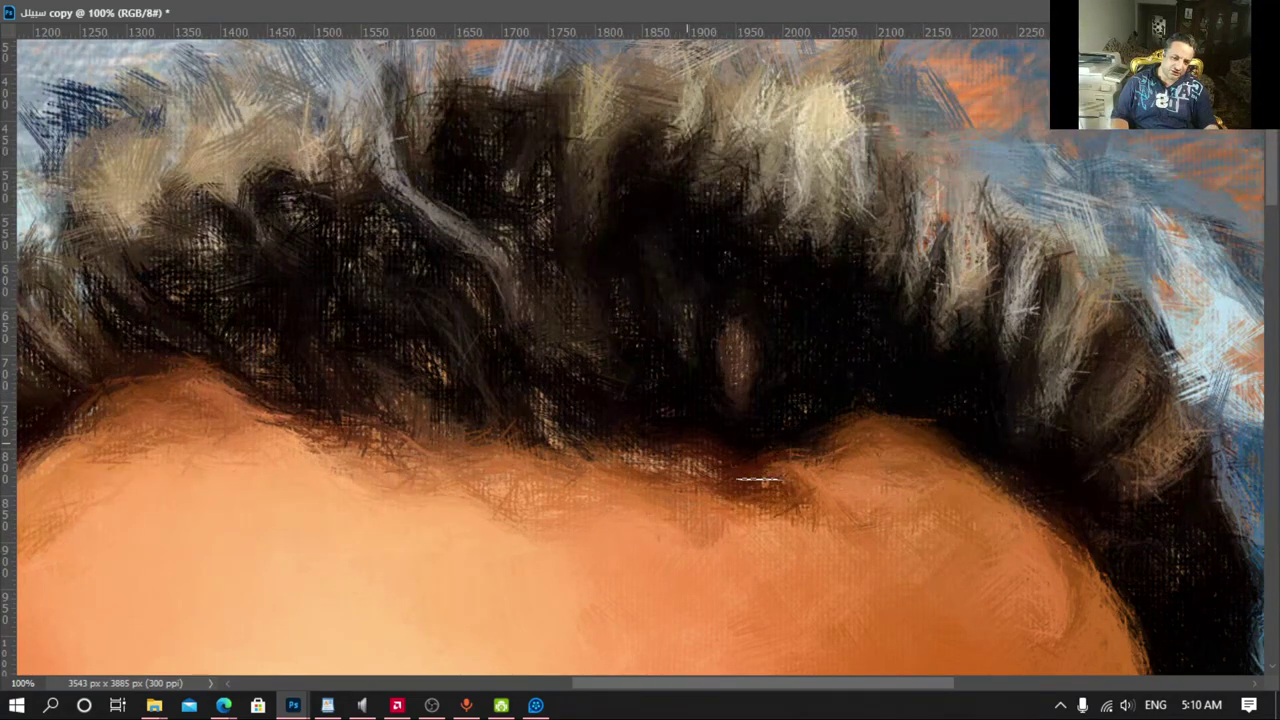
left_click_drag(466, 423, 723, 408)
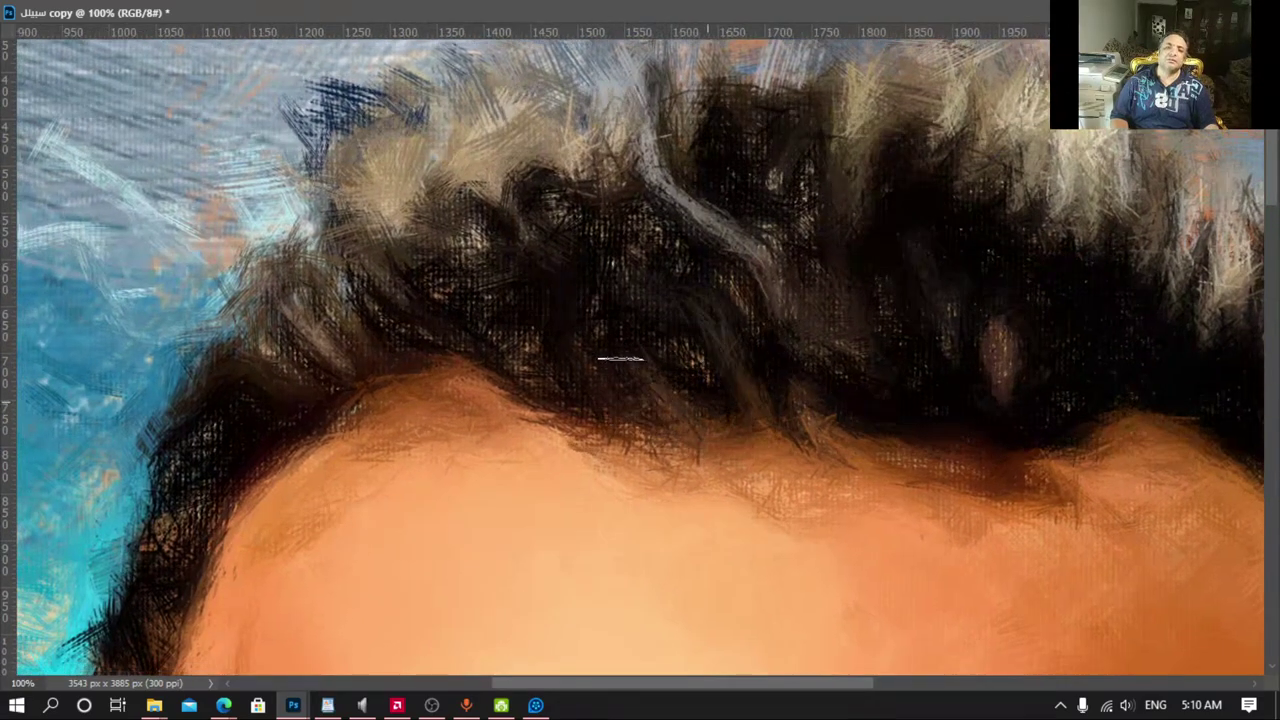
mouse_move(620, 358)
left_mouse_down()
mouse_move(734, 266)
mouse_move(640, 150)
left_mouse_up()
left_click_drag(700, 80, 450, 200)
left_click_drag(650, 60, 470, 170)
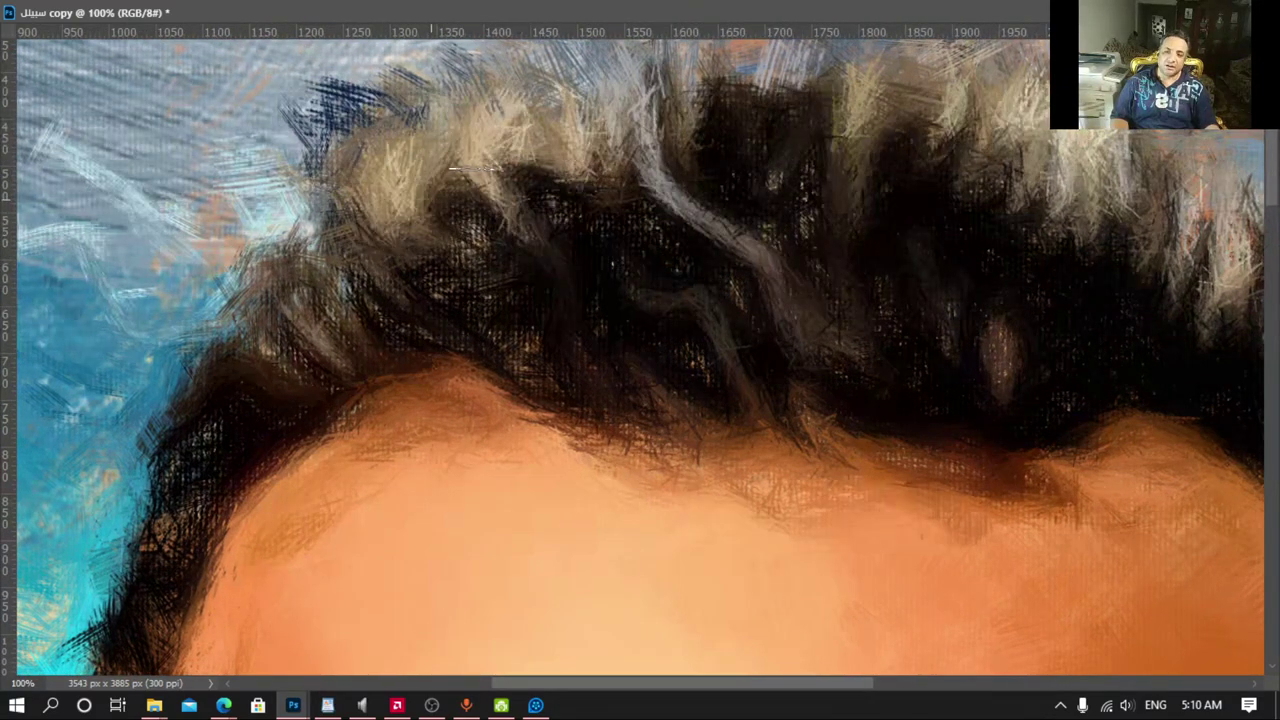
Step: Darken the left hair edge with repeated dark strokes
mouse_move(300, 240)
left_mouse_down()
mouse_move(371, 251)
mouse_move(300, 337)
mouse_move(330, 370)
left_mouse_up()
left_click_drag(273, 417, 423, 257)
mouse_move(330, 330)
left_mouse_down()
mouse_move(340, 367)
mouse_move(289, 494)
left_mouse_up()
left_click_drag(235, 610, 280, 430)
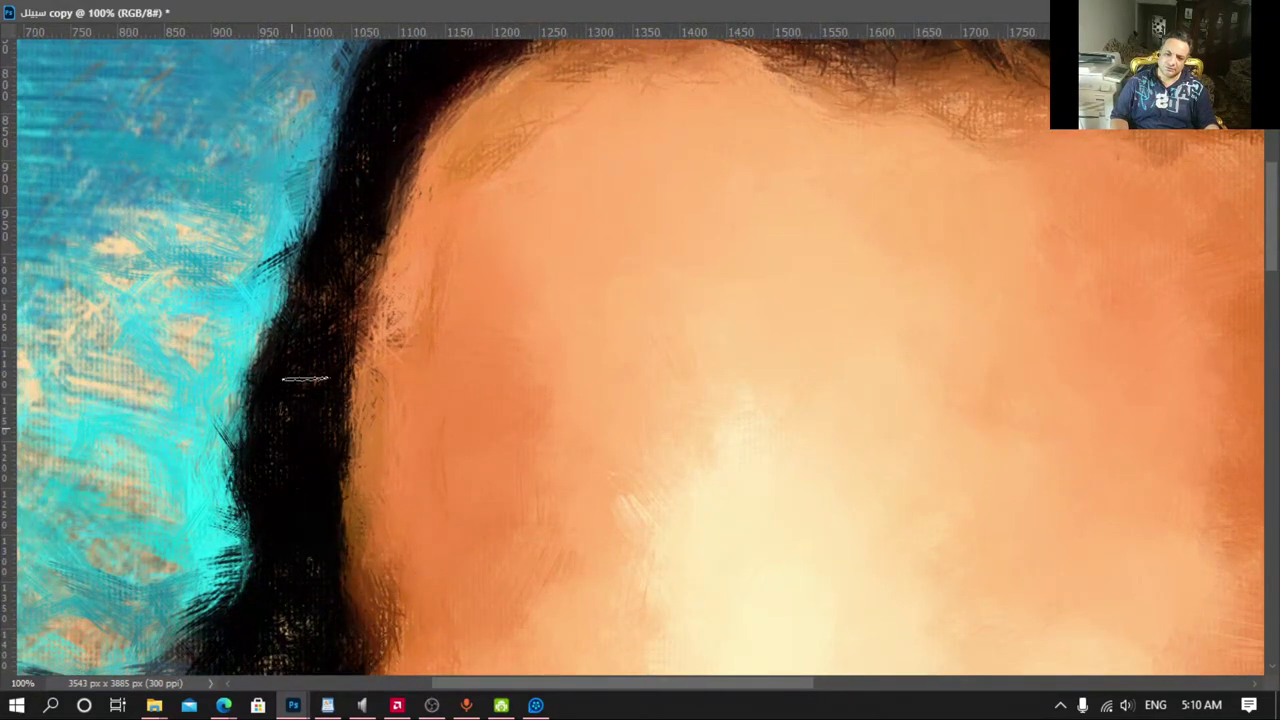
mouse_move(305, 379)
left_mouse_down()
mouse_move(357, 286)
mouse_move(337, 366)
left_mouse_up()
scroll(323, 366, "down", 2)
scroll(300, 430, "down", 2)
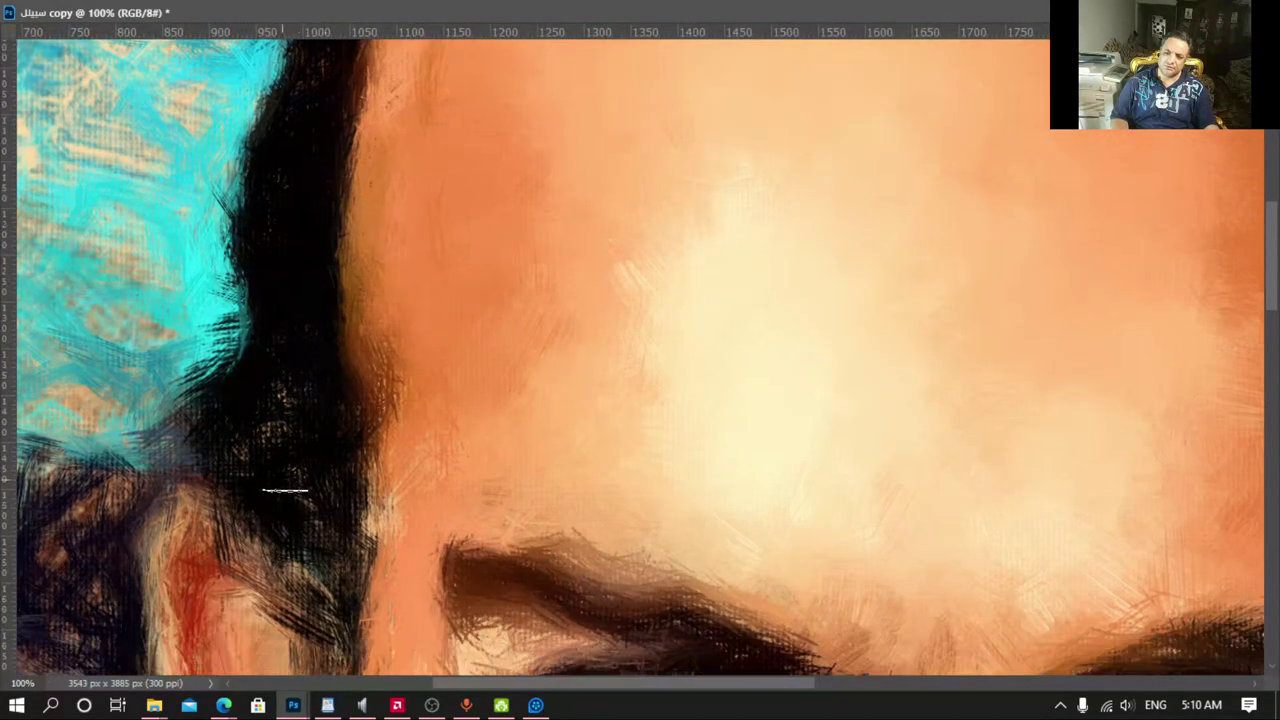
mouse_move(285, 490)
left_mouse_down()
mouse_move(286, 557)
mouse_move(277, 489)
mouse_move(580, 680)
mouse_move(434, 543)
left_mouse_up()
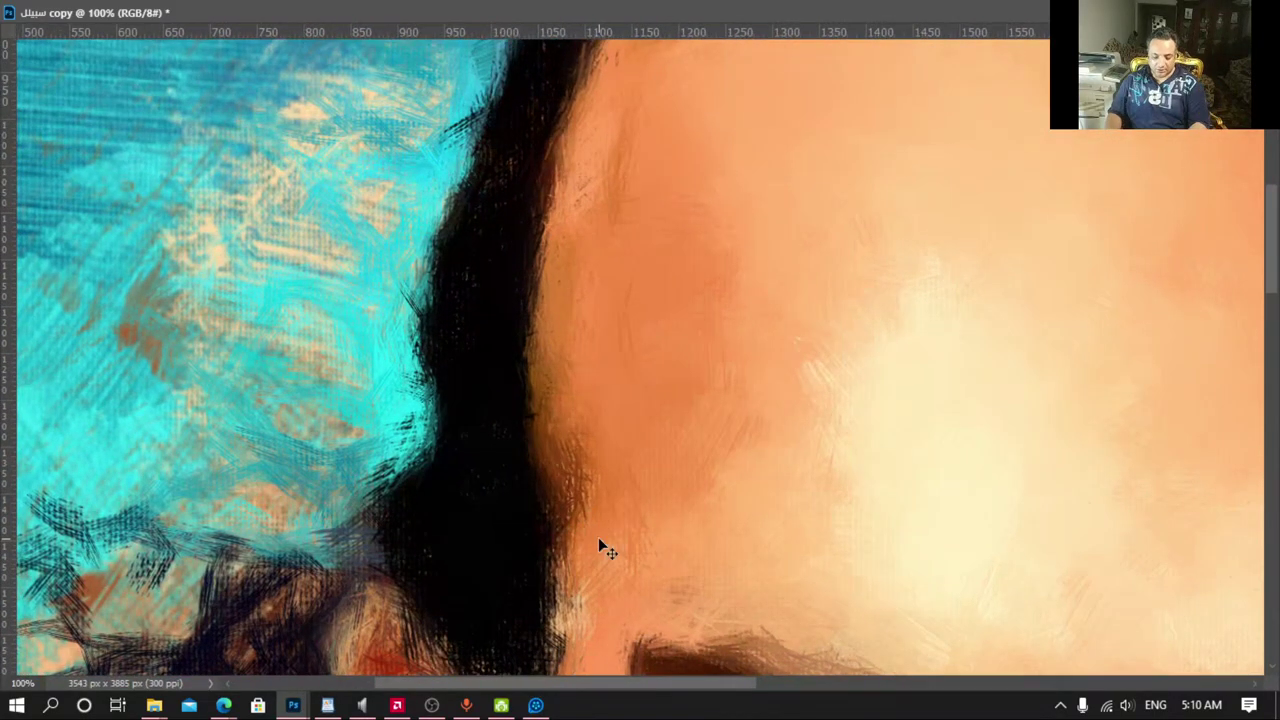
scroll(598, 540, "down", 1)
Step: Repaint the right end of the white Arabic title, restoring its crisp letters
scroll(598, 540, "down", 3)
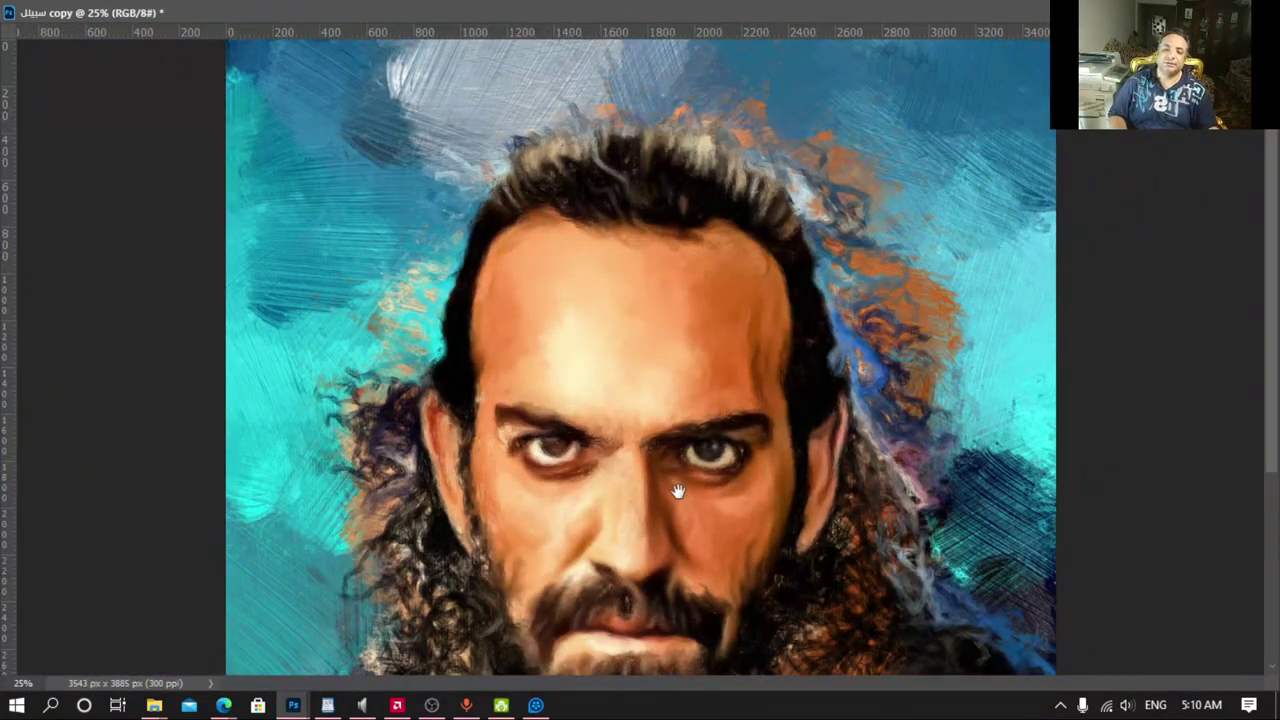
scroll(677, 491, "down", 5)
scroll(691, 414, "down", 1)
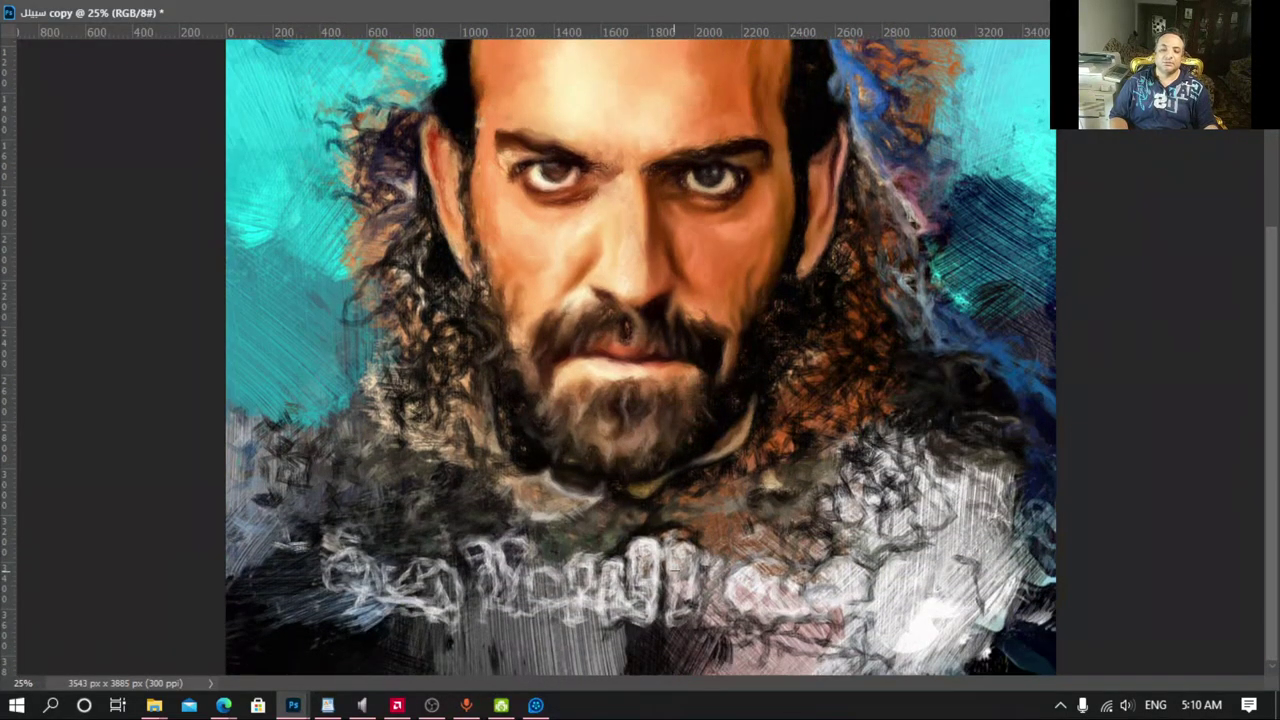
mouse_move(740, 605)
left_mouse_down()
mouse_move(980, 570)
mouse_move(955, 520)
left_mouse_up()
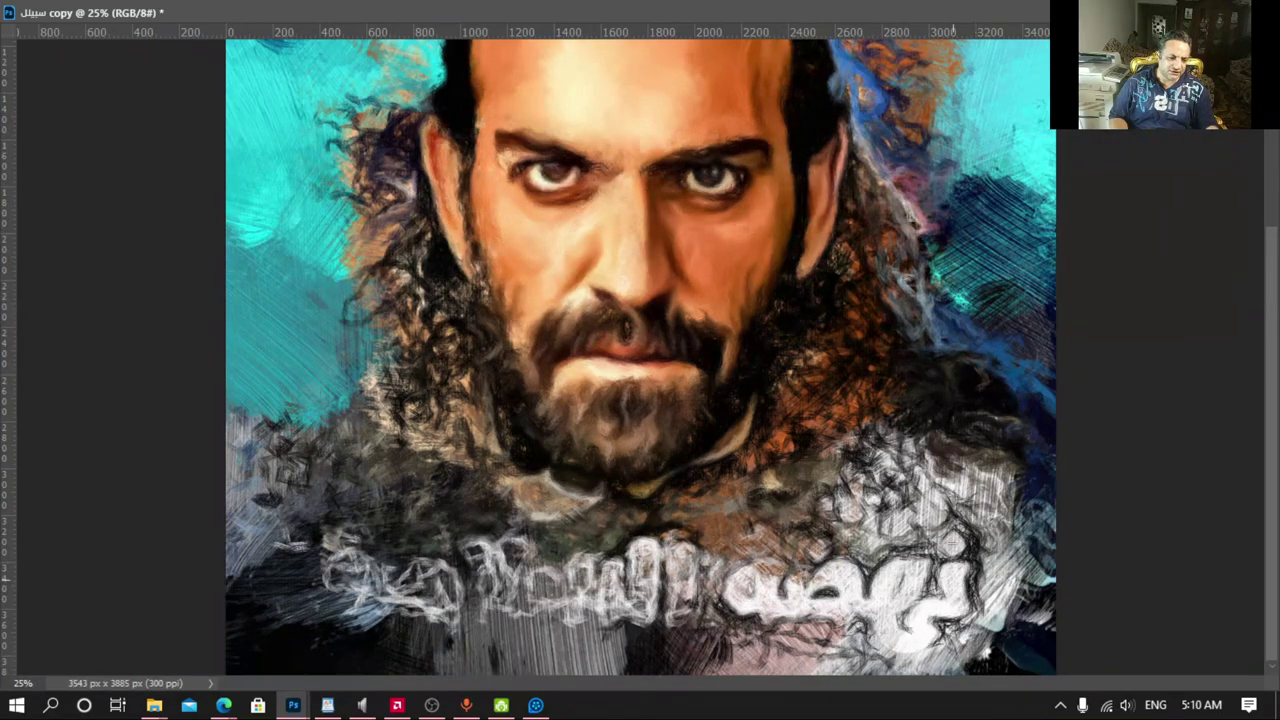
mouse_move(953, 578)
left_mouse_down()
mouse_move(945, 520)
mouse_move(910, 600)
left_mouse_up()
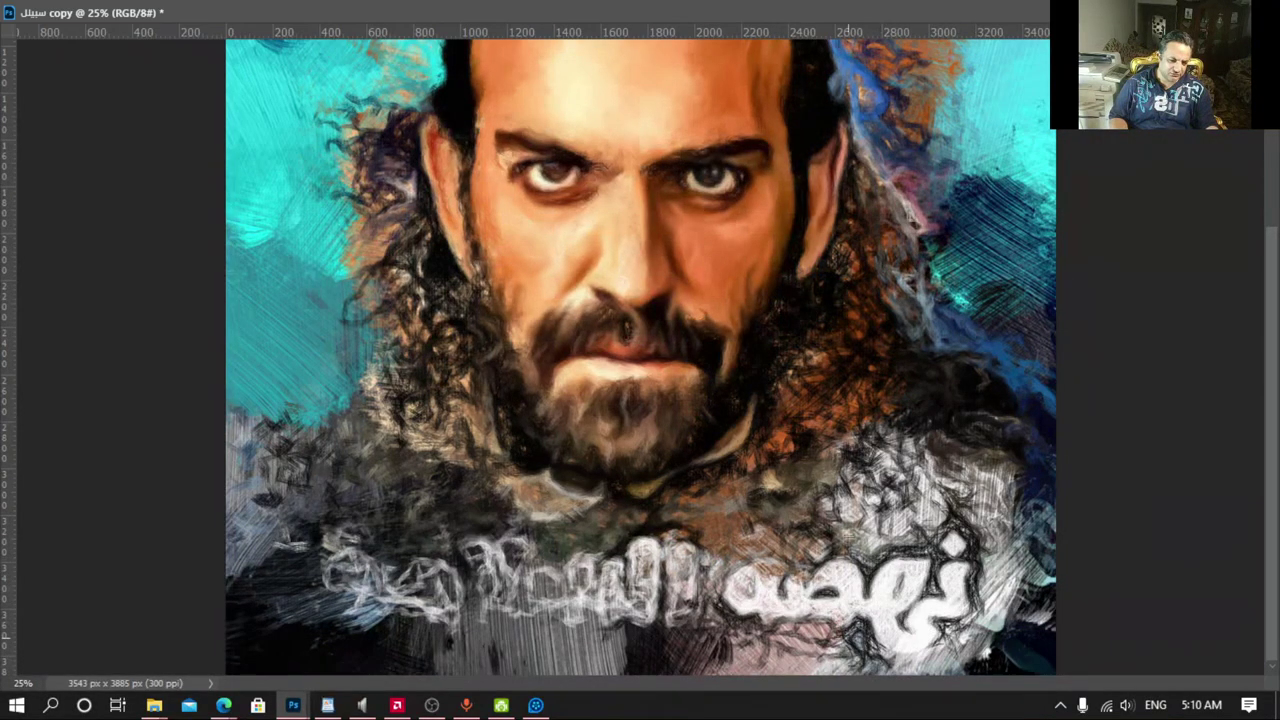
mouse_move(848, 545)
left_mouse_down()
mouse_move(813, 550)
mouse_move(749, 600)
left_mouse_up()
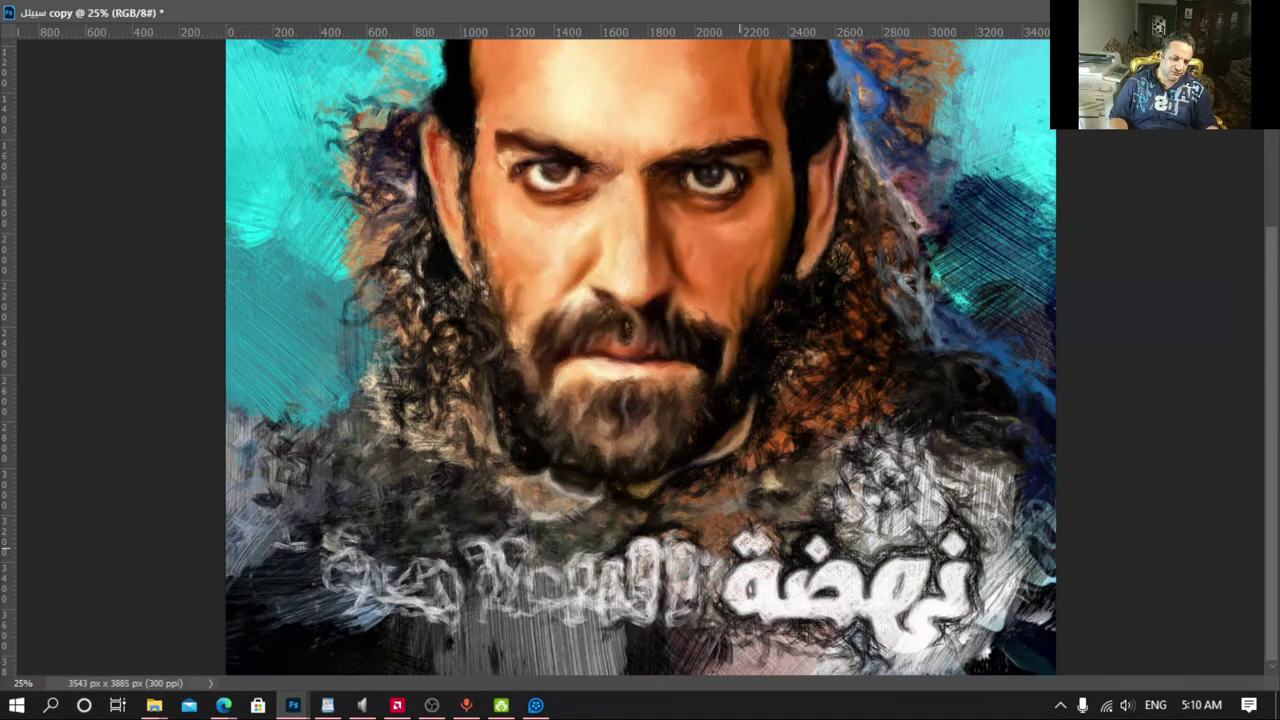
left_click_drag(741, 548, 745, 578)
Step: Reshape the remaining white title letters toward the left
left_click_drag(697, 535, 681, 578)
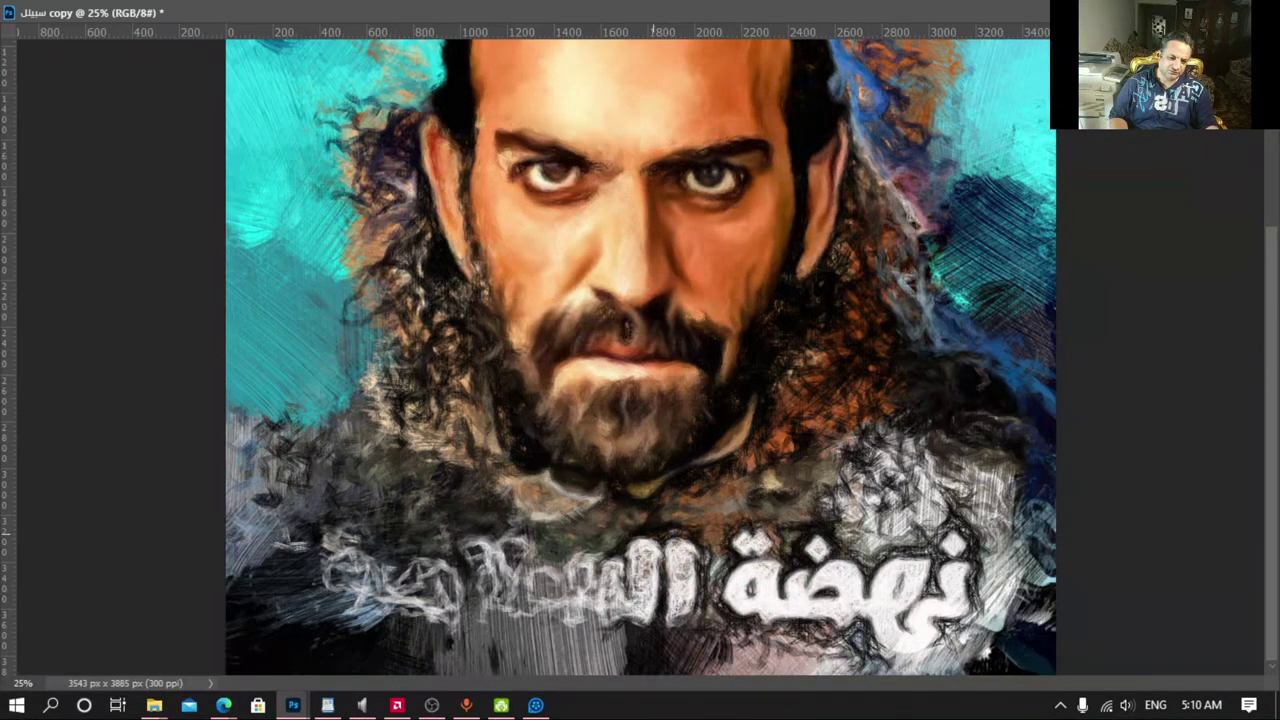
left_click_drag(652, 535, 638, 595)
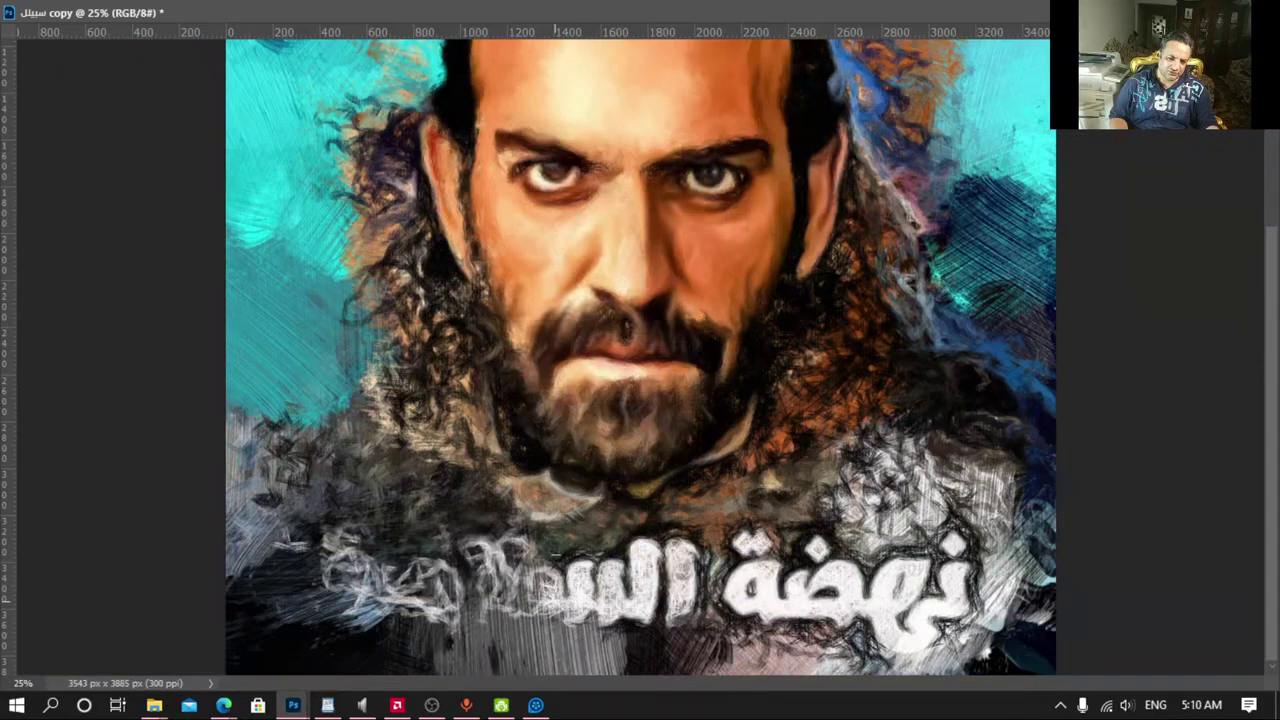
left_click_drag(556, 610, 530, 550)
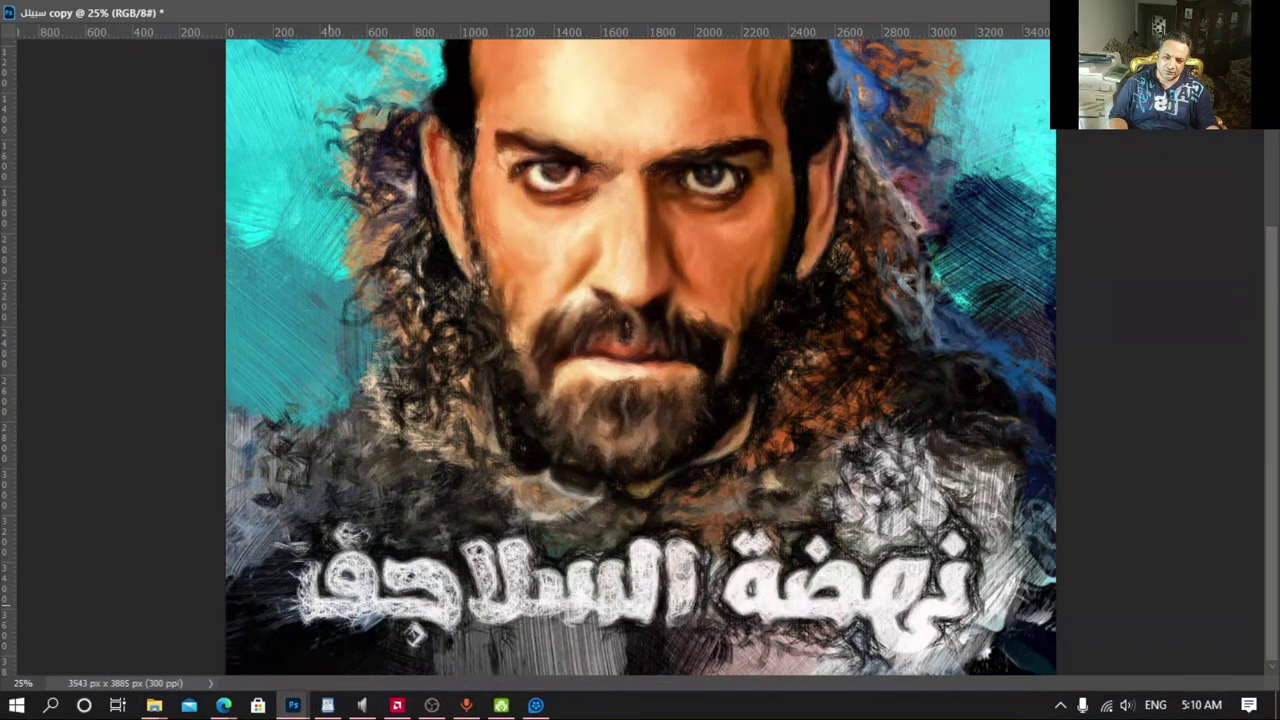
mouse_move(337, 550)
left_mouse_down()
mouse_move(349, 578)
mouse_move(261, 566)
left_mouse_up()
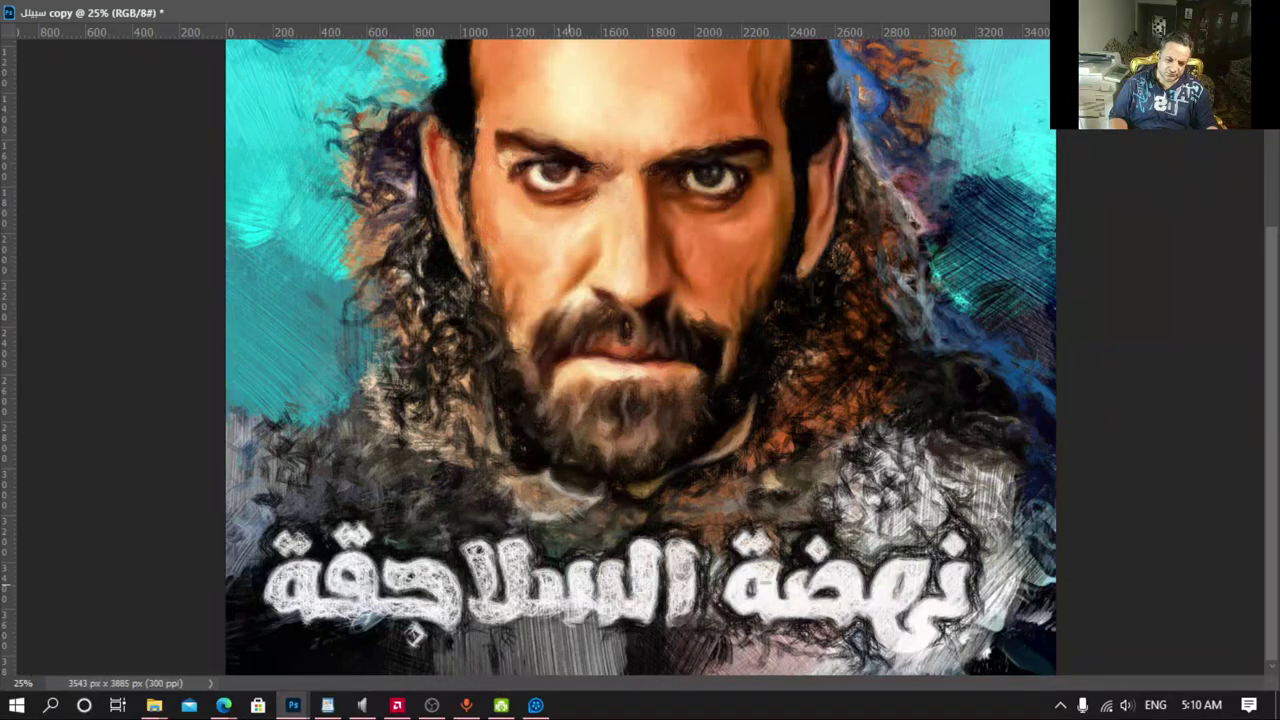
Step: Paint dark strokes over the fur to the right of the beard
left_click_drag(950, 550, 850, 480)
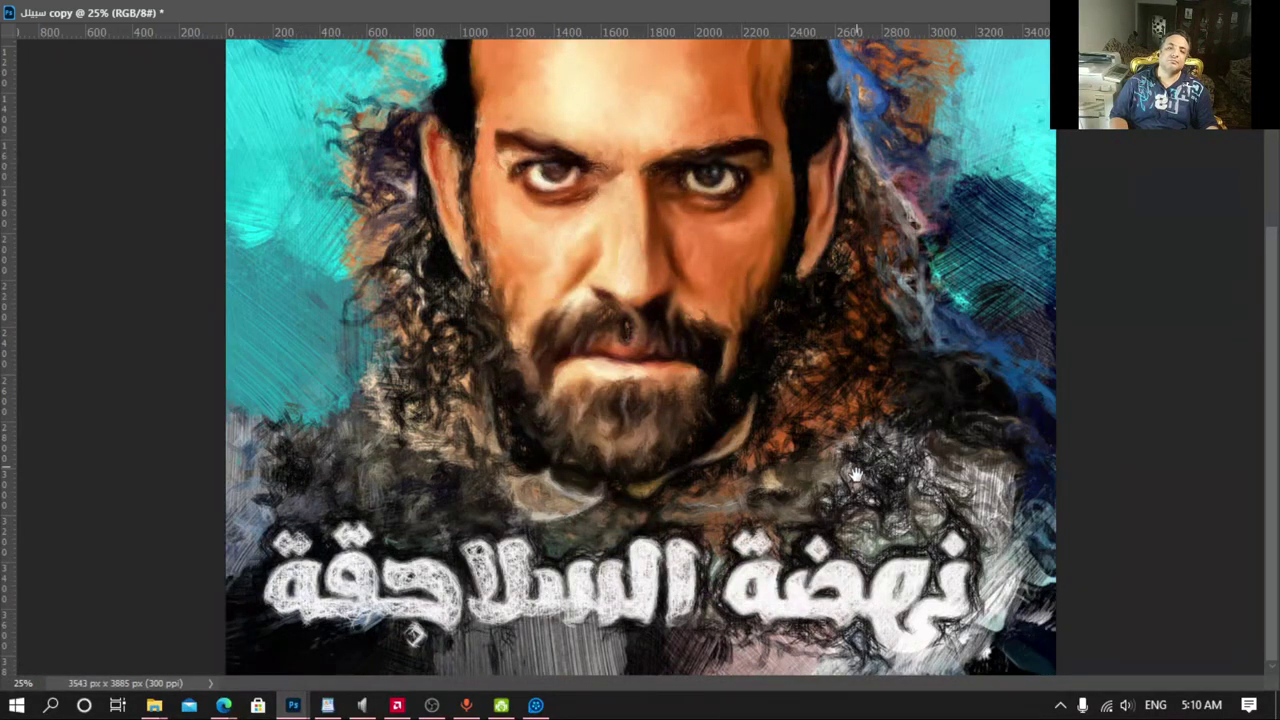
left_click_drag(855, 423, 855, 660)
left_click_drag(853, 533, 853, 563)
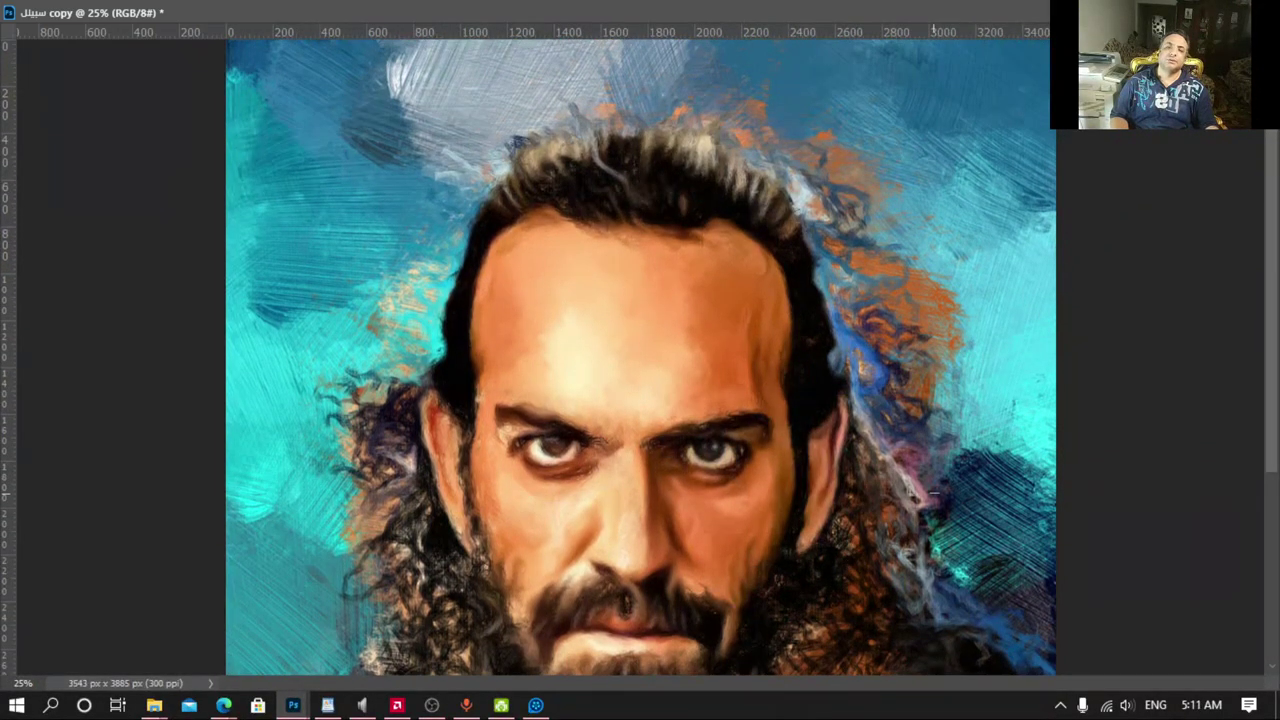
Step: Switch to the 1 LARGE painterly brush at 199 px
right_click(875, 341)
scroll(954, 512, "up", 1)
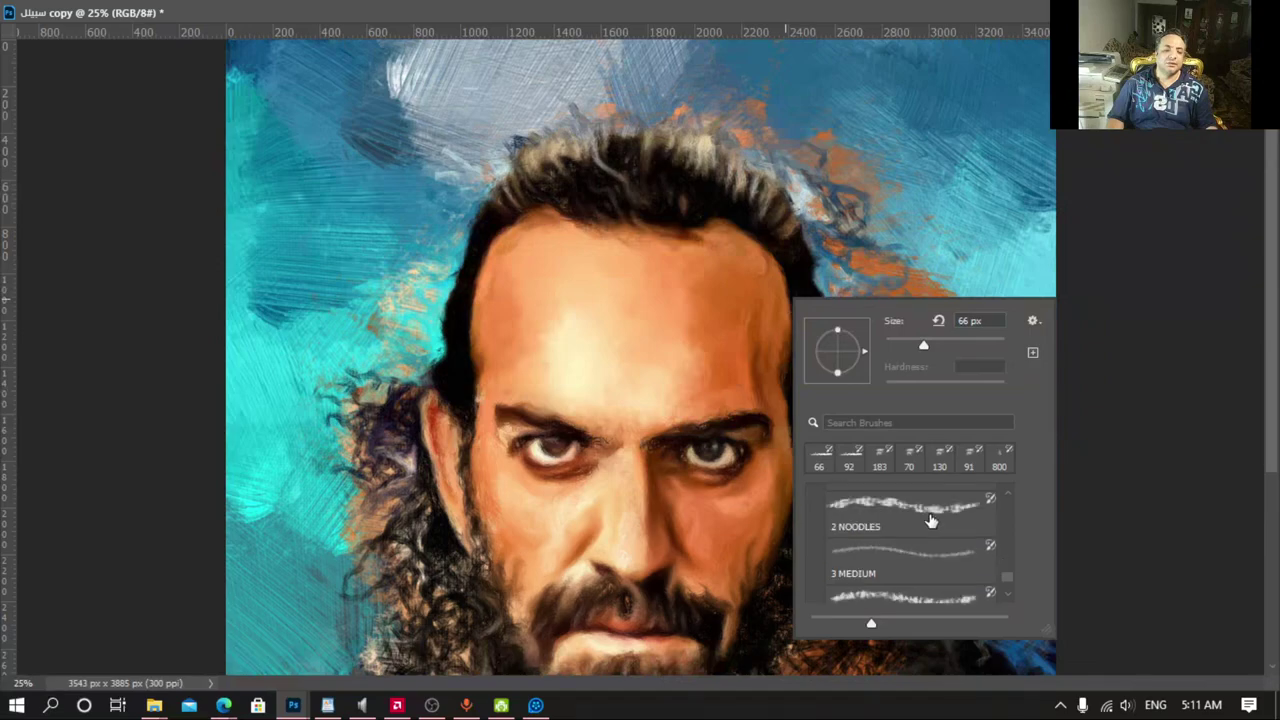
scroll(940, 518, "up", 1)
left_click(918, 503)
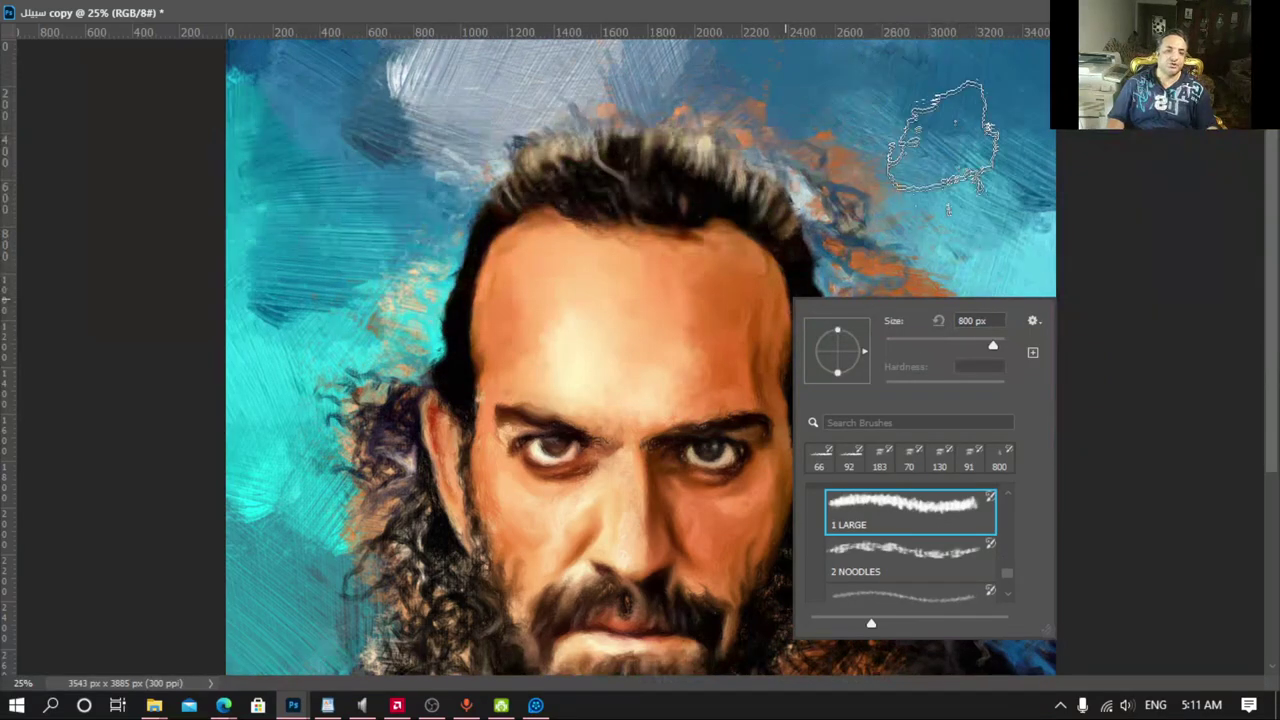
right_click(1054, 214)
left_click_drag(1125, 214, 1045, 227)
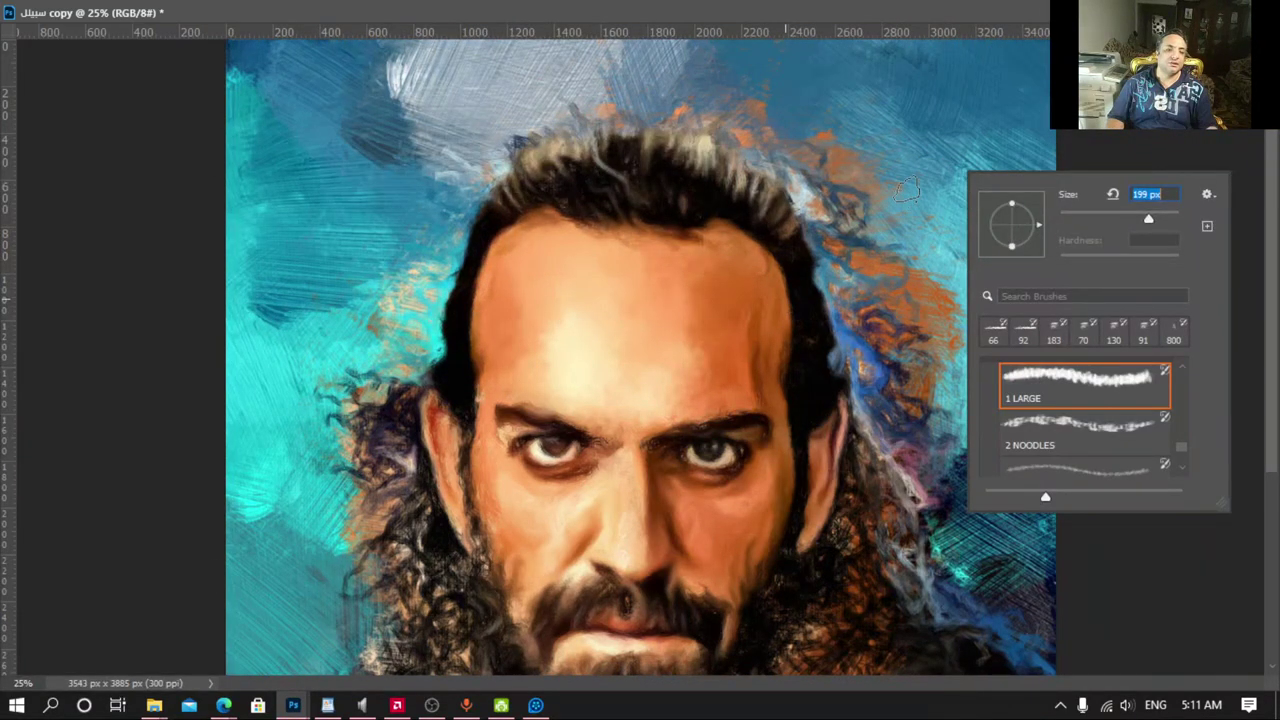
Step: Repaint the upper-right background in smoother dark blue and cyan strokes
mouse_move(885, 155)
left_mouse_down()
mouse_move(943, 354)
mouse_move(920, 345)
mouse_move(950, 420)
mouse_move(1029, 529)
mouse_move(1050, 455)
mouse_move(980, 300)
mouse_move(930, 270)
mouse_move(896, 298)
mouse_move(800, 60)
left_mouse_up()
mouse_move(975, 183)
left_mouse_down()
mouse_move(930, 90)
mouse_move(1020, 110)
left_mouse_up()
mouse_move(810, 75)
left_mouse_down()
mouse_move(740, 110)
mouse_move(820, 90)
mouse_move(900, 214)
mouse_move(854, 170)
mouse_move(960, 320)
mouse_move(1040, 240)
mouse_move(1010, 330)
left_mouse_up()
right_click(1010, 320)
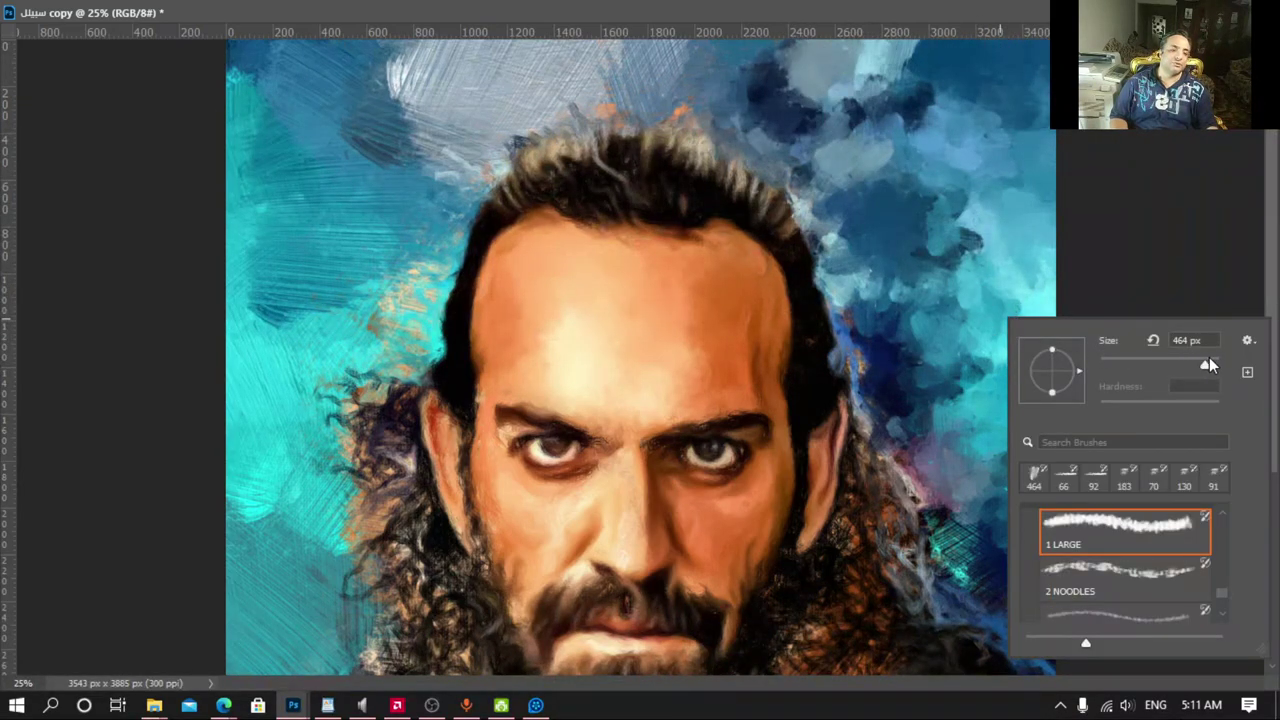
left_click_drag(1205, 366, 1200, 366)
key("Return")
mouse_move(985, 285)
left_mouse_down()
mouse_move(1075, 420)
mouse_move(1000, 170)
mouse_move(960, 90)
mouse_move(988, 258)
mouse_move(935, 60)
mouse_move(970, 70)
left_mouse_up()
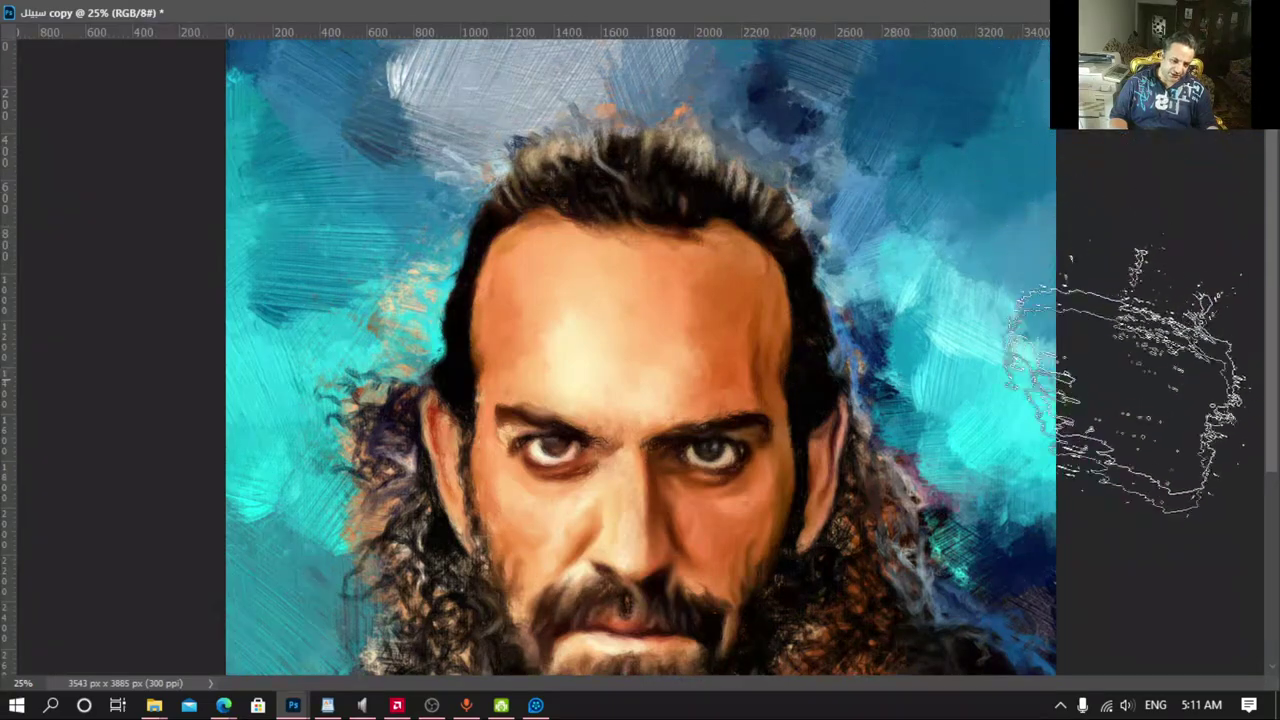
Step: Repaint the left background in lighter cyan and grey, adding blue-cyan along the right edge
mouse_move(256, 371)
left_mouse_down()
mouse_move(171, 200)
mouse_move(285, 200)
mouse_move(265, 228)
mouse_move(230, 205)
mouse_move(225, 215)
mouse_move(250, 305)
mouse_move(236, 365)
left_mouse_up()
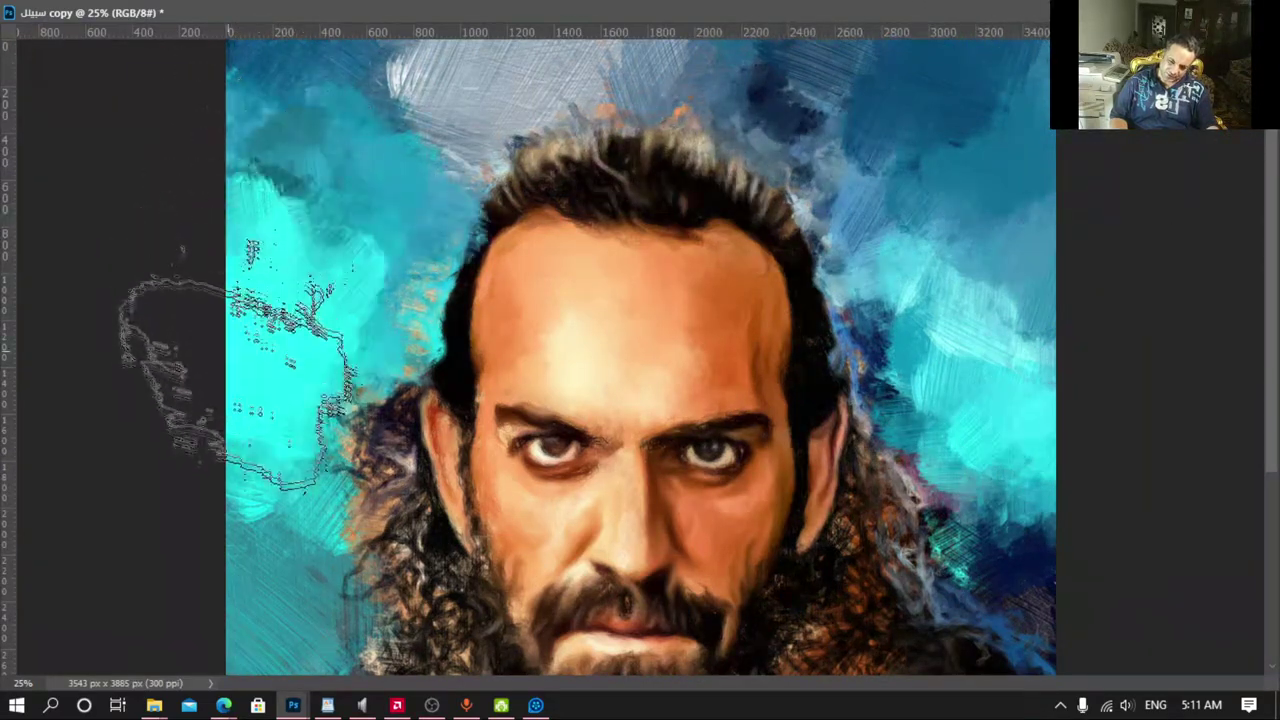
scroll(235, 370, "down", 5)
scroll(230, 320, "down", 1)
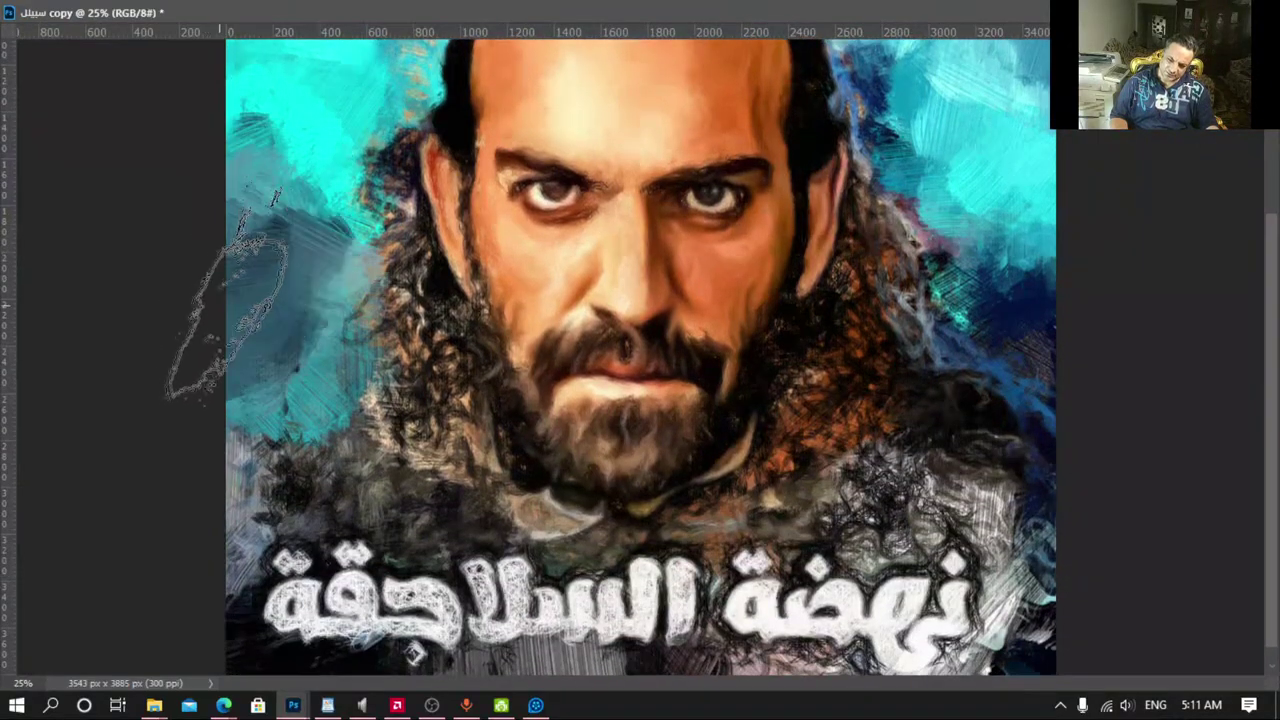
mouse_move(228, 300)
left_mouse_down()
mouse_move(260, 320)
mouse_move(270, 300)
mouse_move(245, 160)
mouse_move(229, 243)
mouse_move(243, 271)
mouse_move(200, 300)
left_mouse_up()
mouse_move(285, 288)
left_mouse_down()
mouse_move(285, 383)
mouse_move(285, 369)
left_mouse_up()
mouse_move(1055, 450)
left_mouse_down()
mouse_move(1030, 430)
mouse_move(1120, 370)
mouse_move(1120, 215)
left_mouse_up()
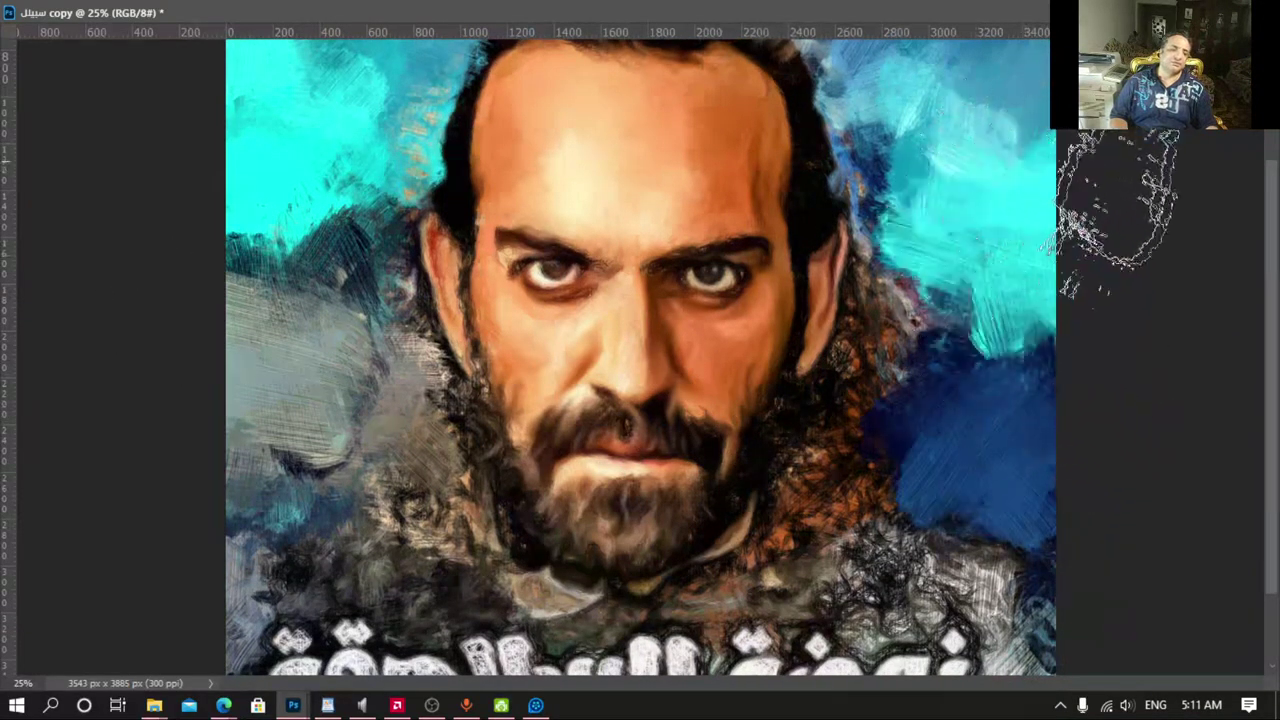
left_click_drag(1043, 330, 1043, 505)
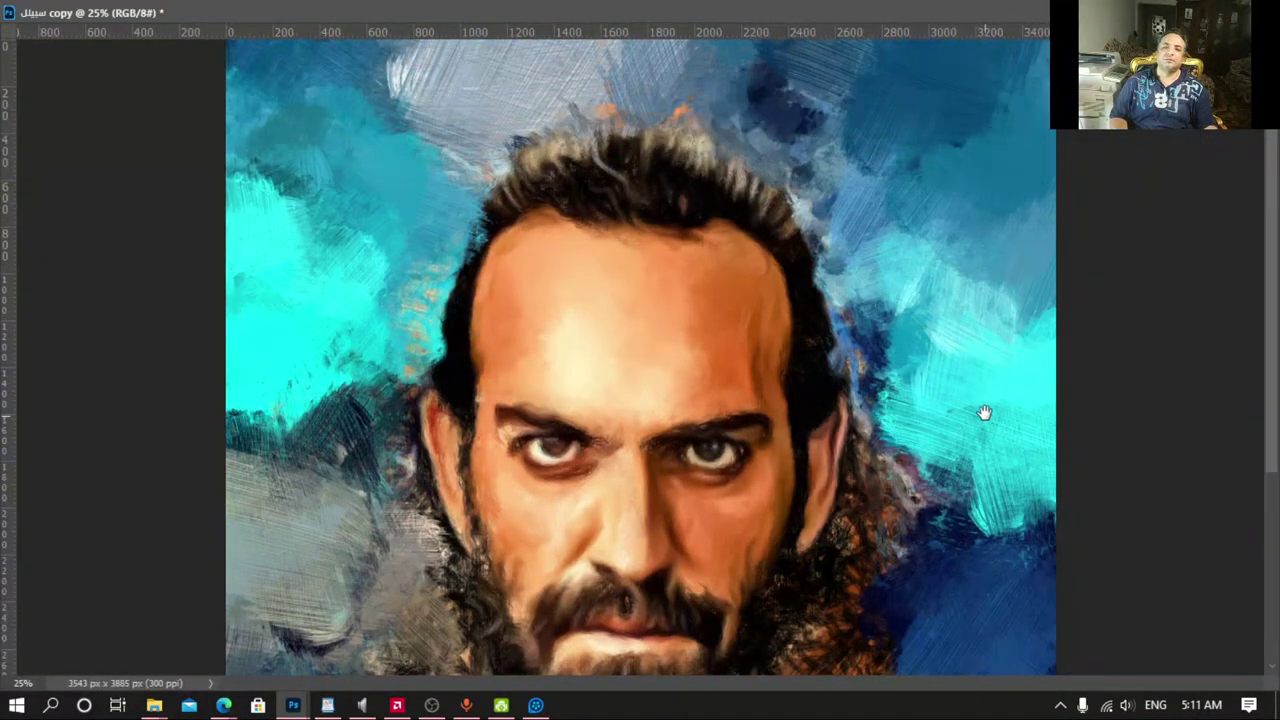
left_click_drag(984, 412, 990, 217)
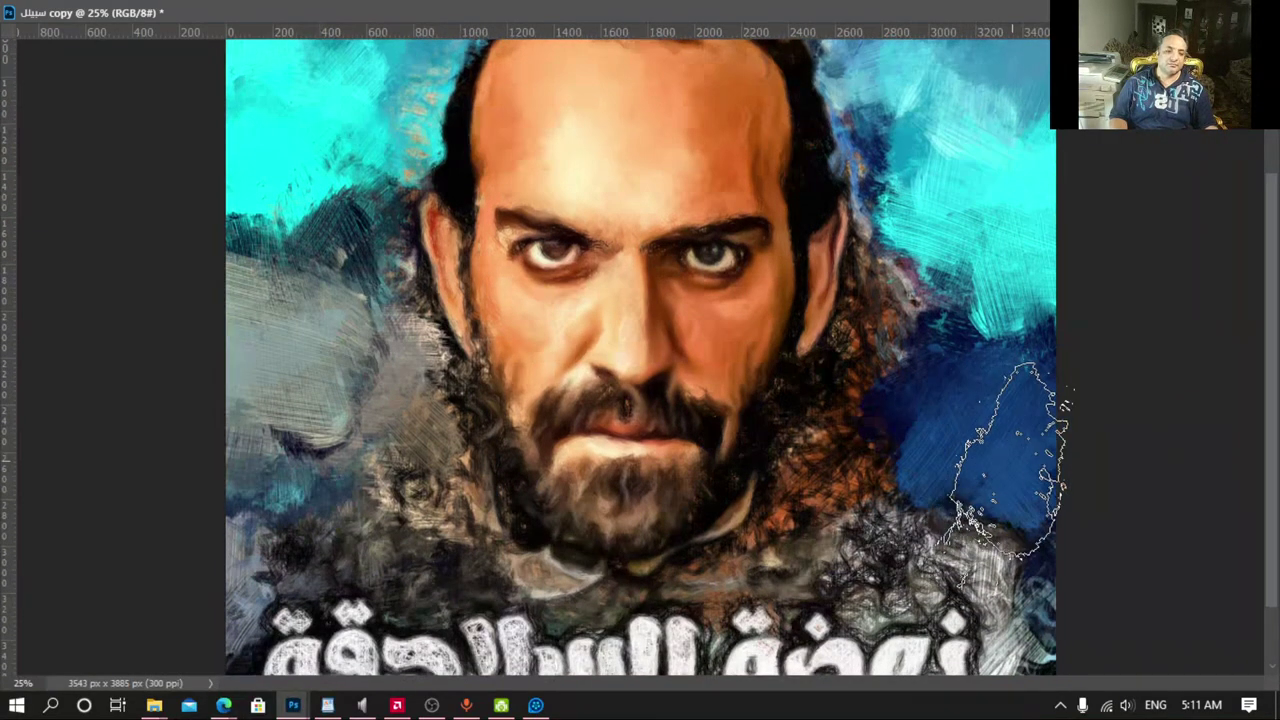
Step: Lighten the right hair edge with grey and extend the dark hair left of the beard
right_click(1010, 462)
key("Return")
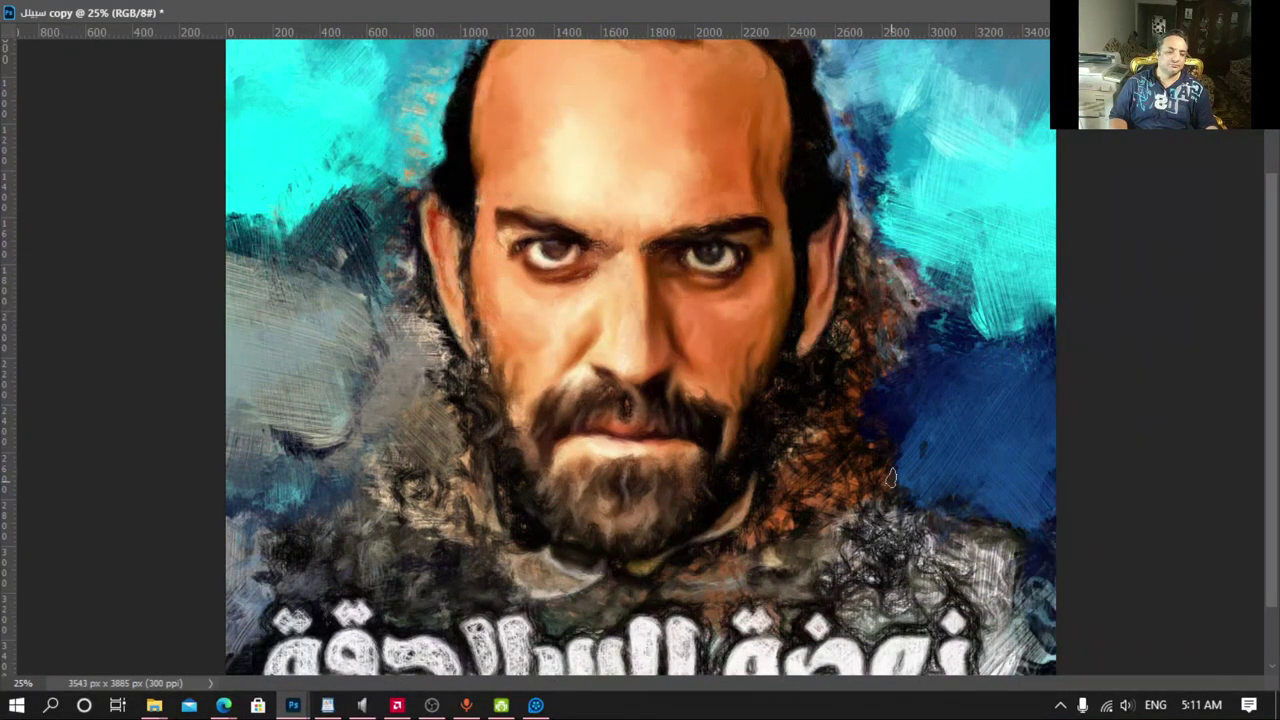
mouse_move(898, 354)
left_mouse_down()
mouse_move(925, 310)
mouse_move(875, 390)
left_mouse_up()
mouse_move(384, 421)
left_mouse_down()
mouse_move(420, 340)
mouse_move(370, 425)
left_mouse_up()
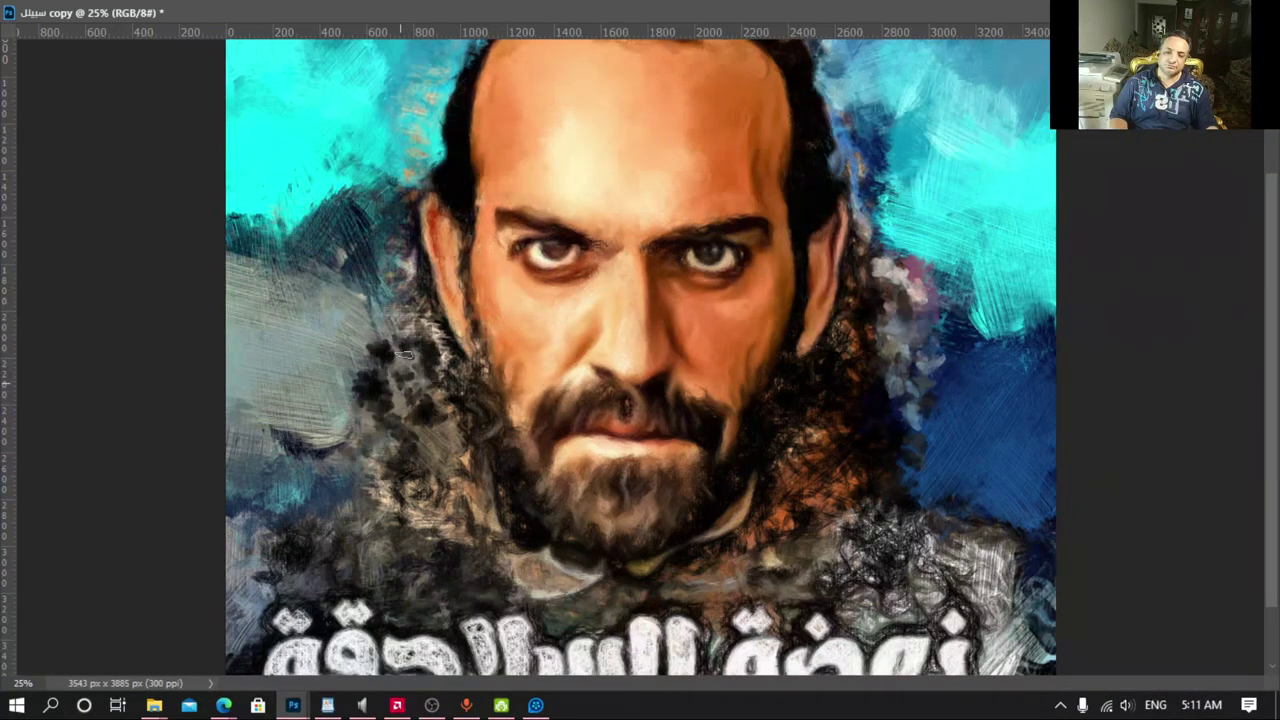
mouse_move(430, 325)
left_mouse_down()
mouse_move(360, 385)
mouse_move(335, 450)
left_mouse_up()
left_click_drag(335, 515, 335, 437)
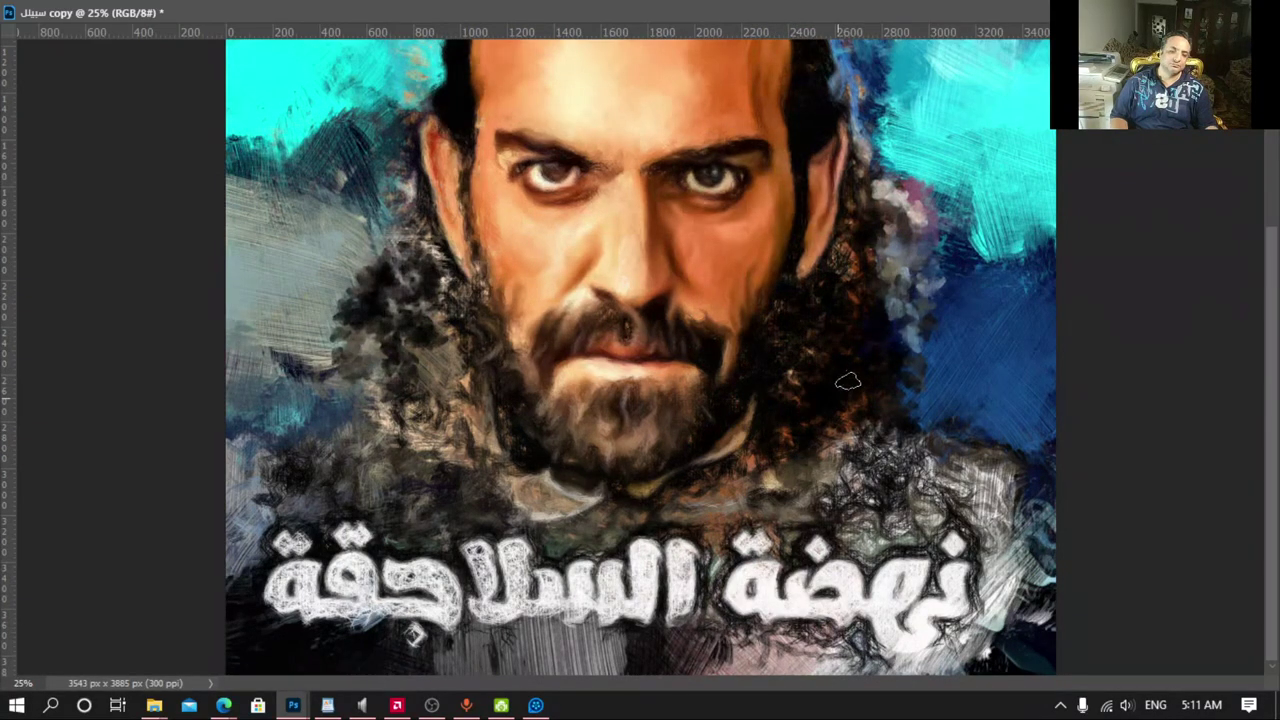
mouse_move(455, 420)
left_mouse_down()
mouse_move(440, 380)
mouse_move(420, 465)
left_mouse_up()
left_click_drag(324, 467, 280, 443)
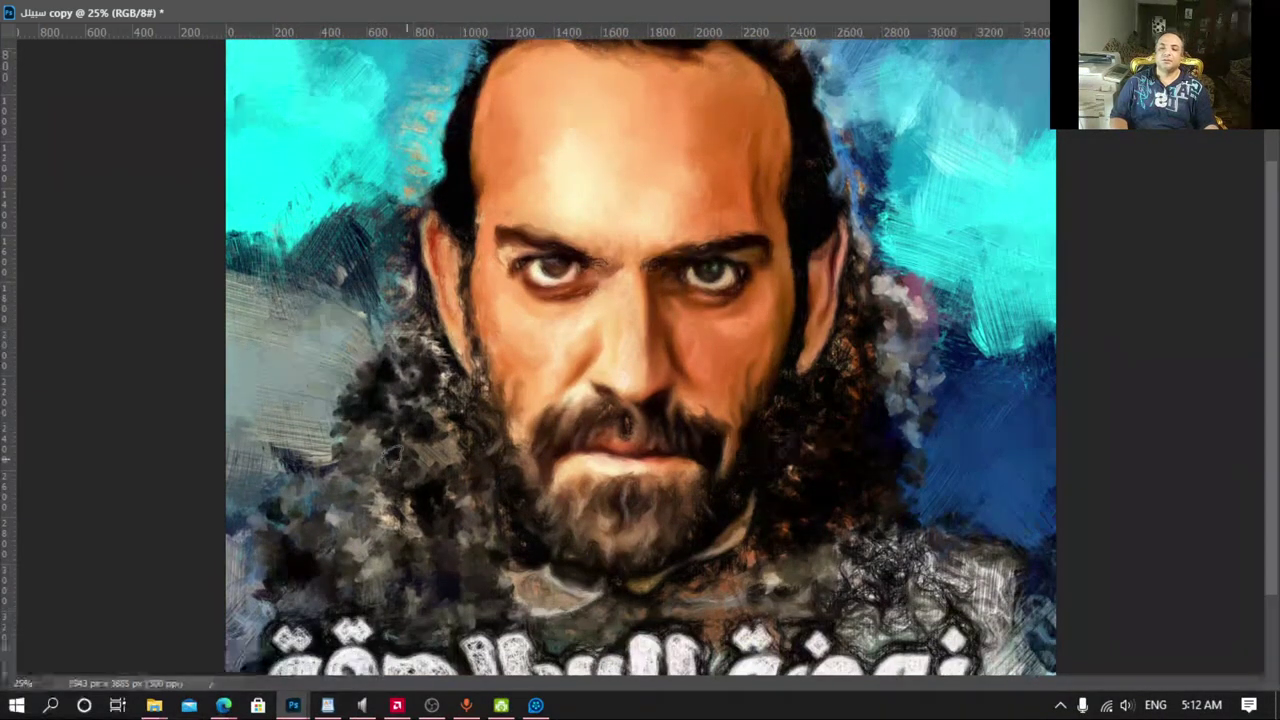
Step: Switch the painting brush to the 3 MEDIUM preset
right_click(461, 465)
scroll(512, 575, "down", 1)
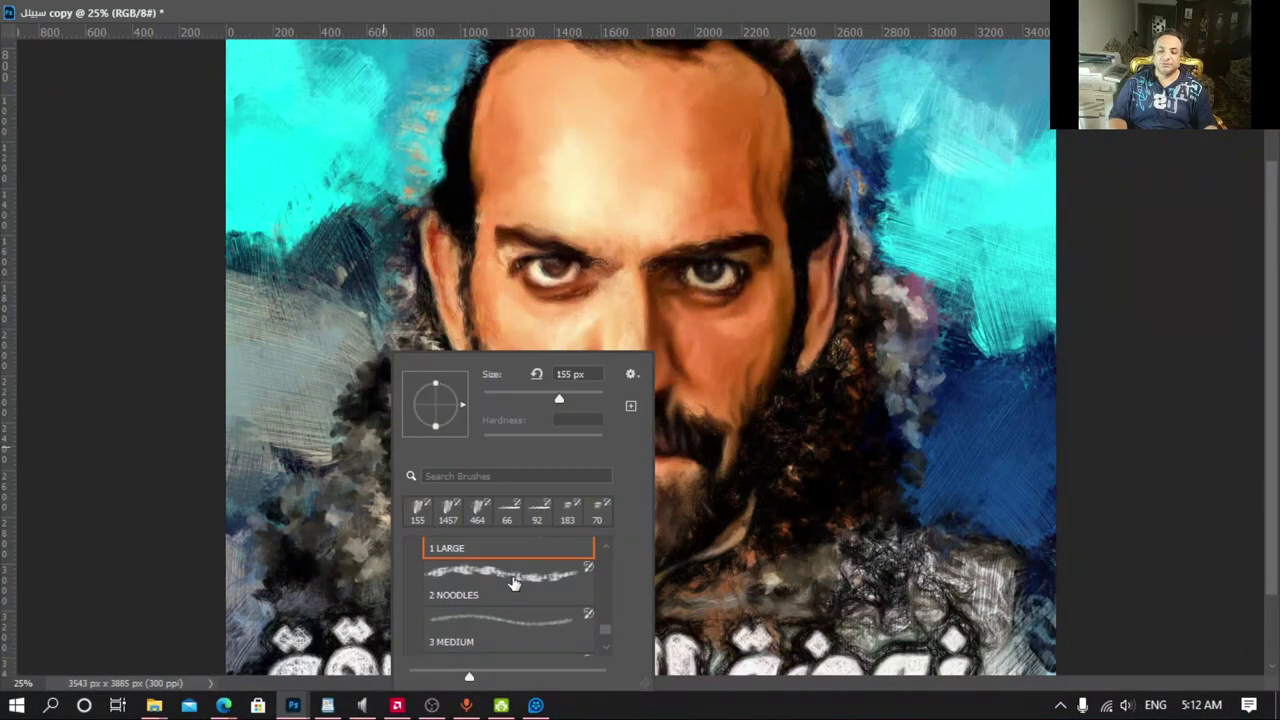
scroll(510, 595, "down", 1)
scroll(507, 610, "down", 1)
left_click(470, 570)
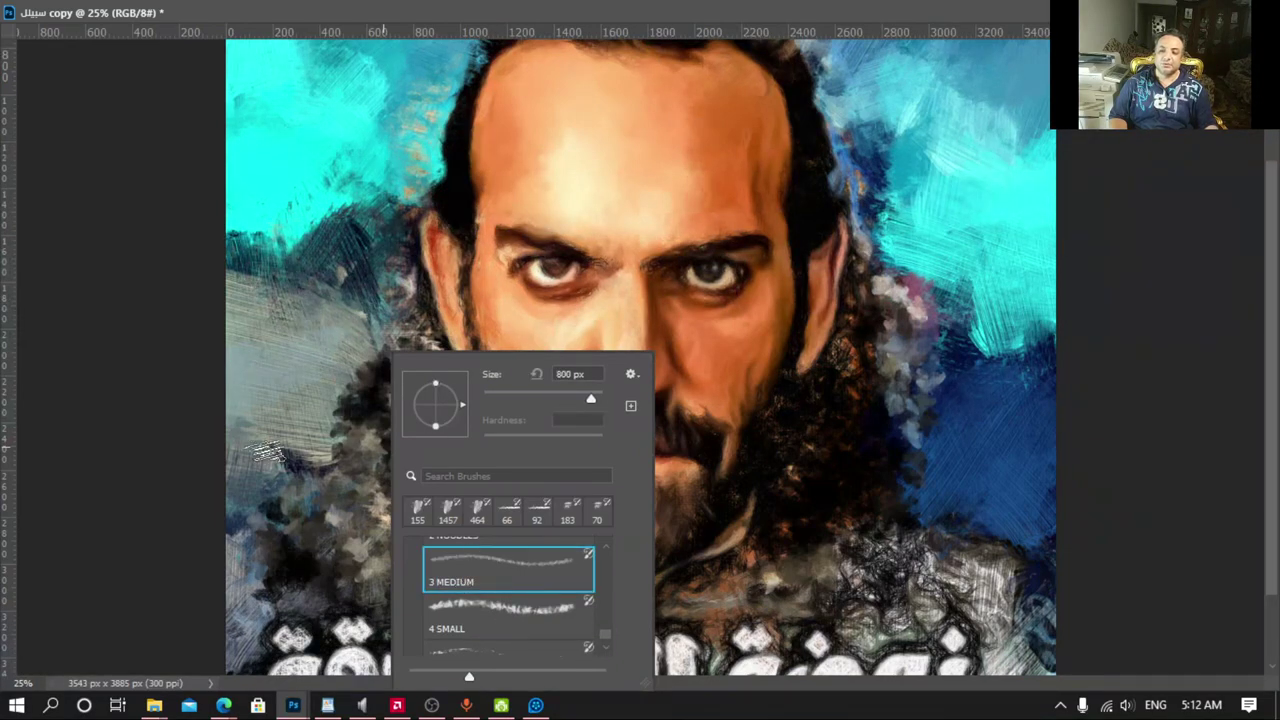
key("Return")
Step: Paint dark strokes over the hair edges on both sides of the beard
left_click_drag(393, 395, 370, 470)
mouse_move(410, 340)
left_mouse_down()
mouse_move(360, 490)
mouse_move(260, 540)
left_mouse_up()
left_click_drag(340, 380, 258, 555)
left_click_drag(865, 478, 830, 535)
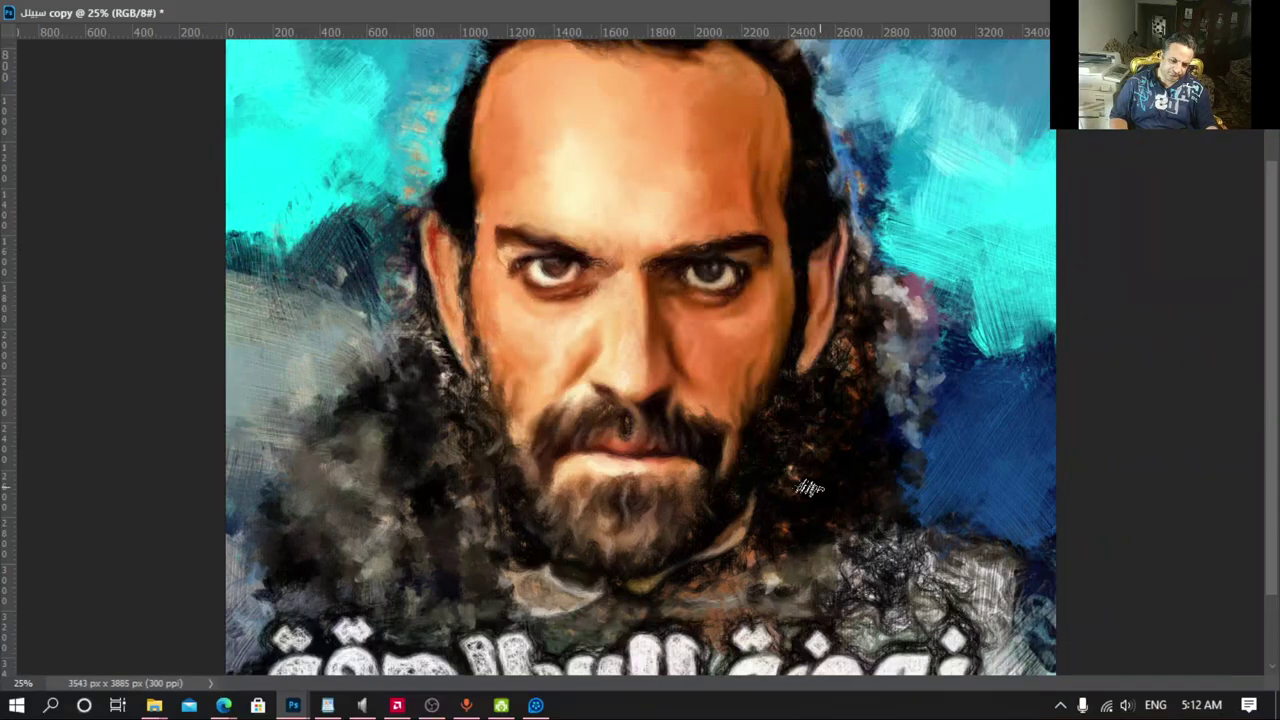
left_click_drag(820, 445, 715, 585)
left_click_drag(850, 405, 885, 265)
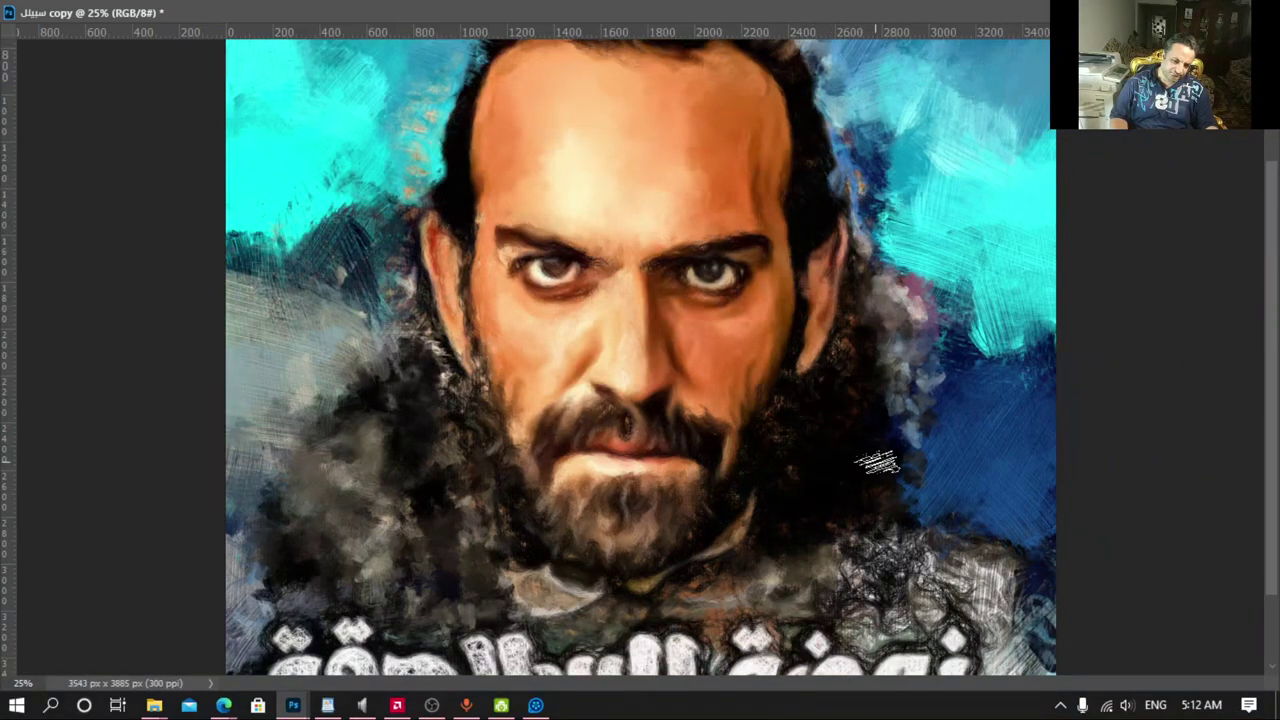
mouse_move(918, 480)
left_mouse_down()
mouse_move(935, 380)
mouse_move(905, 260)
mouse_move(868, 185)
left_mouse_up()
Step: Deepen the cyan background right, left and above the head with darker blue strokes
left_click_drag(955, 383, 955, 563)
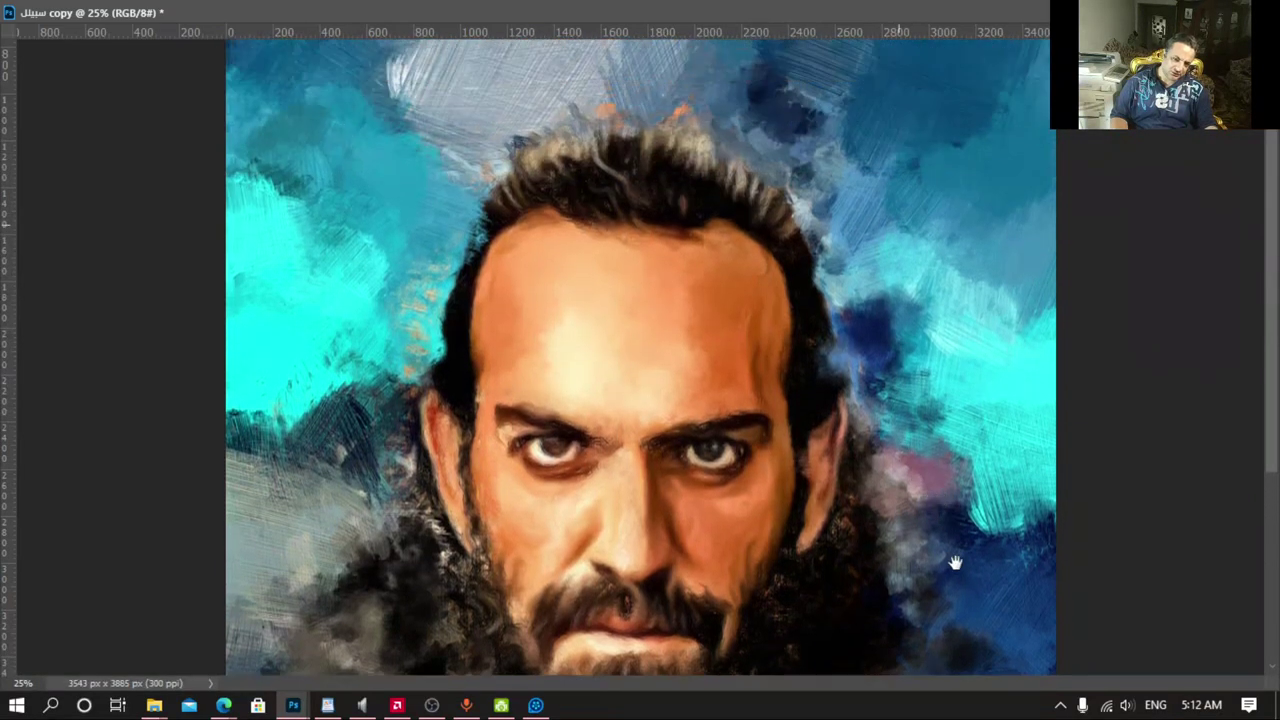
mouse_move(918, 462)
left_mouse_down()
mouse_move(845, 210)
mouse_move(930, 330)
mouse_move(990, 520)
mouse_move(967, 300)
left_mouse_up()
mouse_move(415, 285)
left_mouse_down()
mouse_move(300, 215)
mouse_move(240, 300)
left_mouse_up()
mouse_move(322, 160)
left_mouse_down()
mouse_move(250, 130)
mouse_move(380, 150)
left_mouse_up()
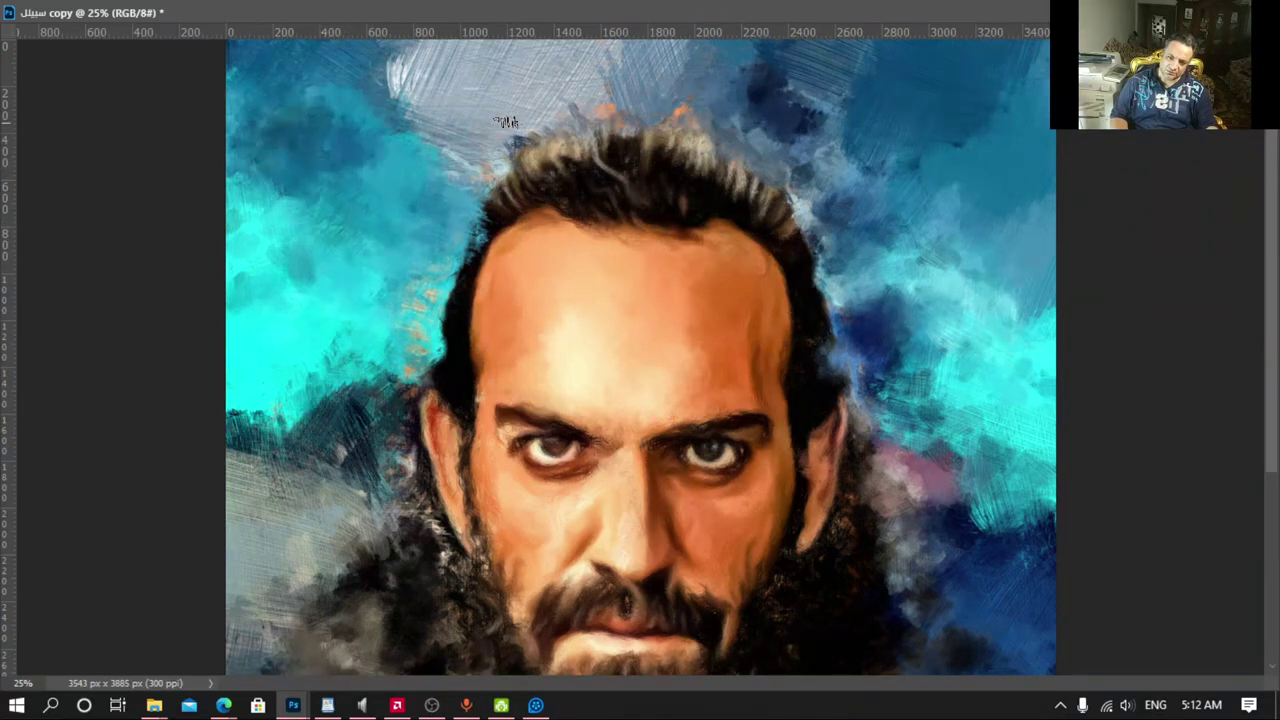
left_click_drag(615, 80, 848, 220)
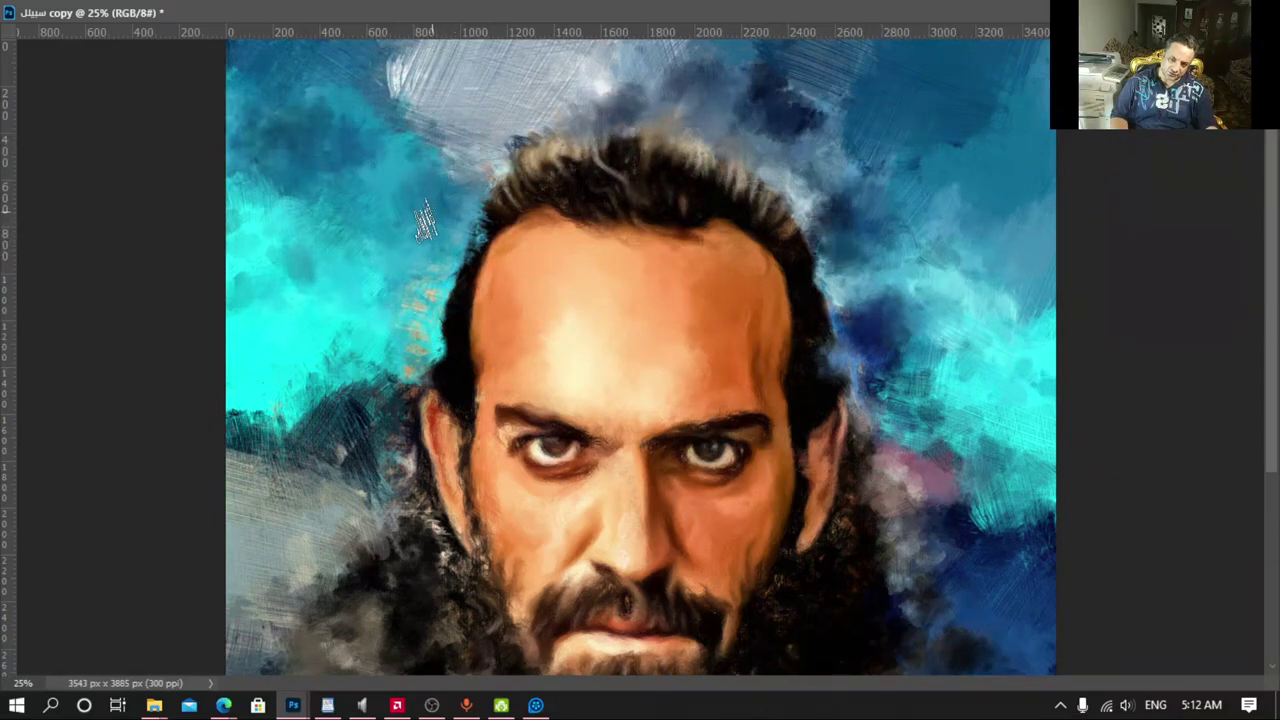
left_click_drag(352, 386, 354, 300)
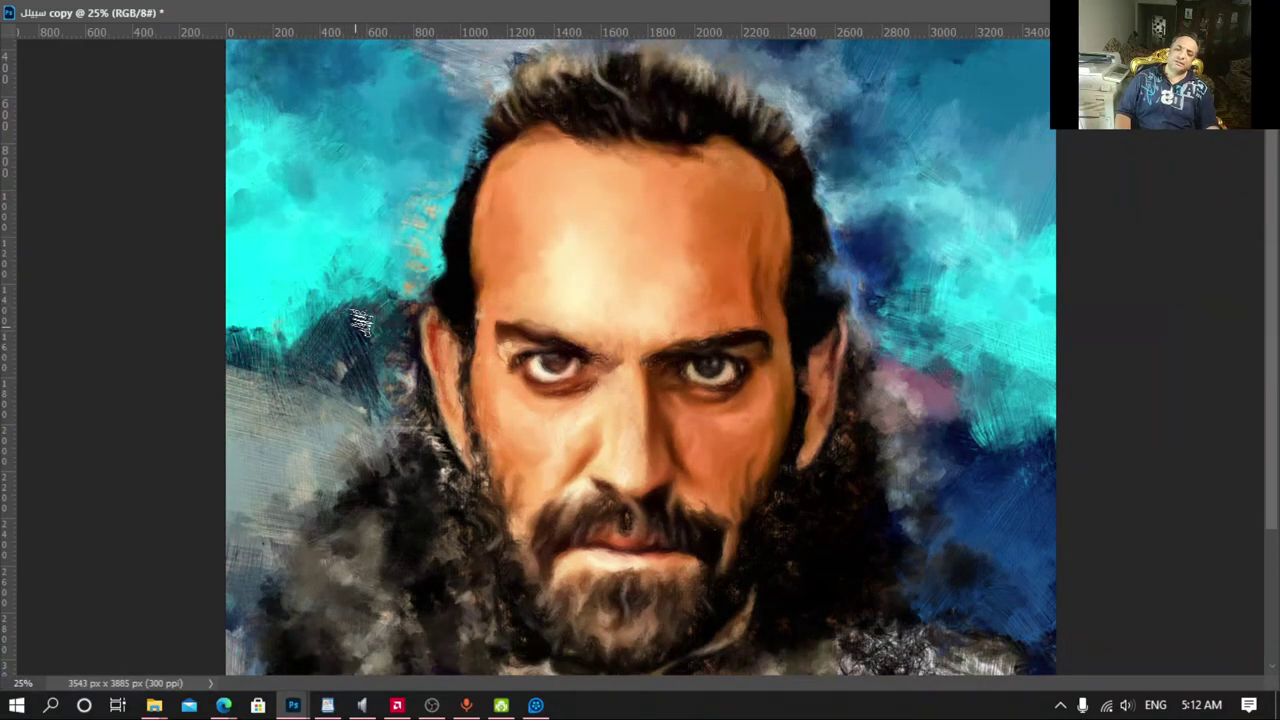
Step: Zoom in on the eyes, switch to the fine detail brush preset, and review the face
key("ctrl+plus")
key("ctrl+plus")
key("ctrl+plus")
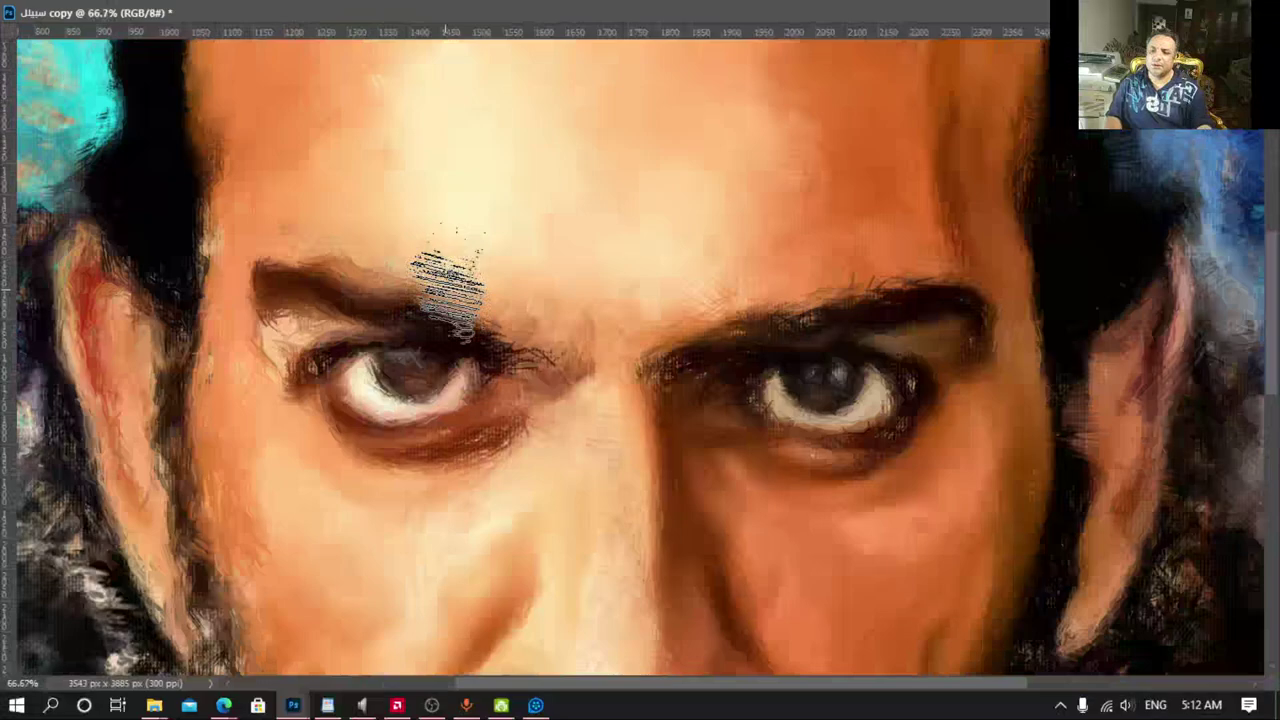
right_click(315, 386)
scroll(487, 592, "down", 2)
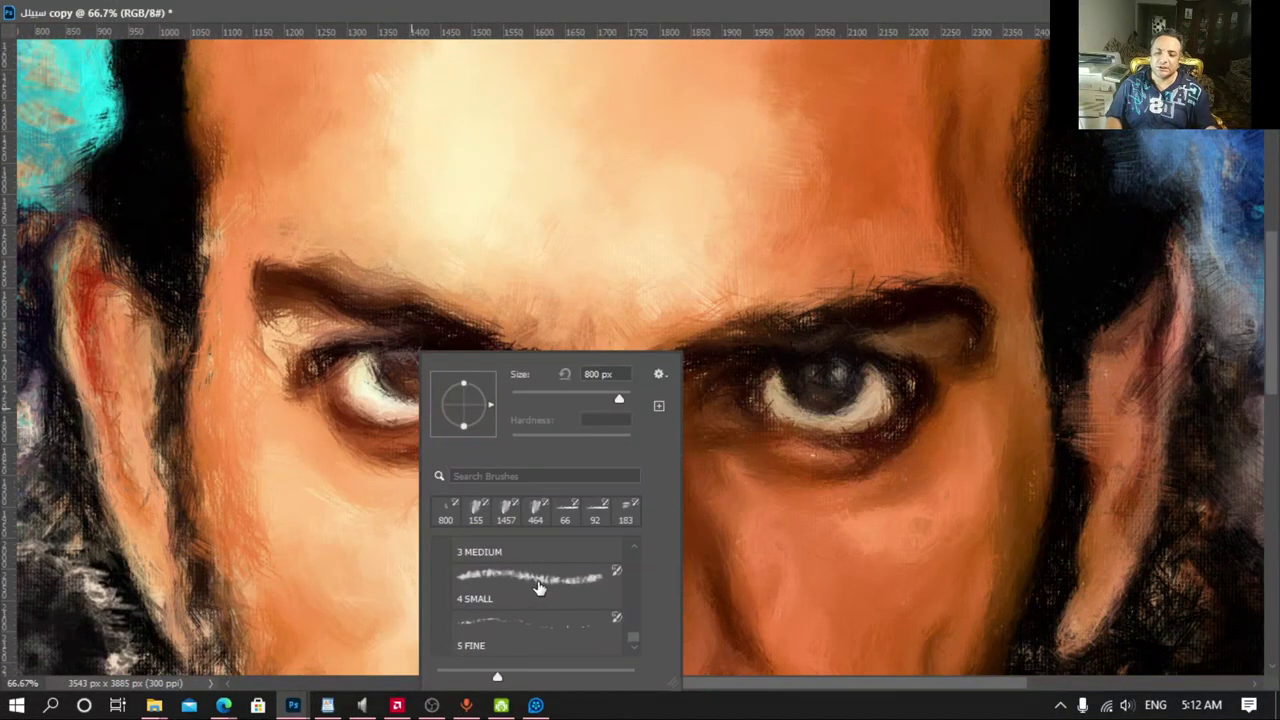
left_click(505, 650)
key("Return")
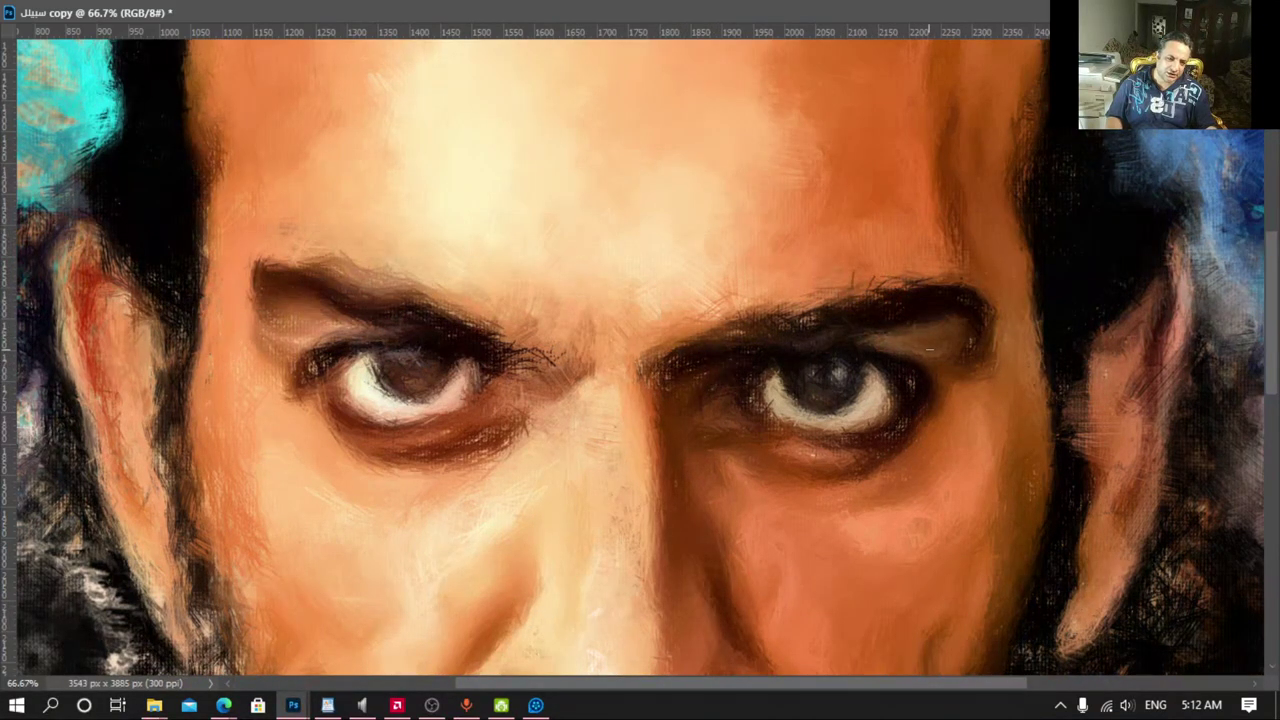
key("Page_Down")
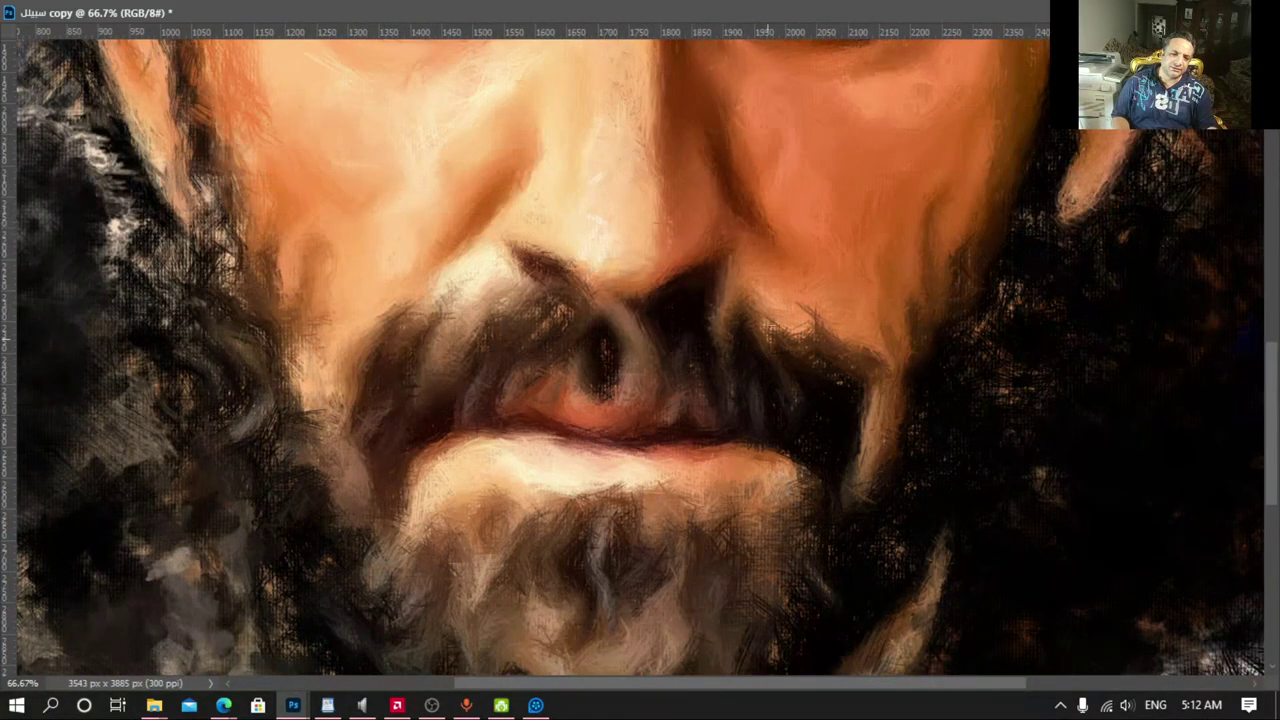
left_click_drag(645, 343, 580, 574)
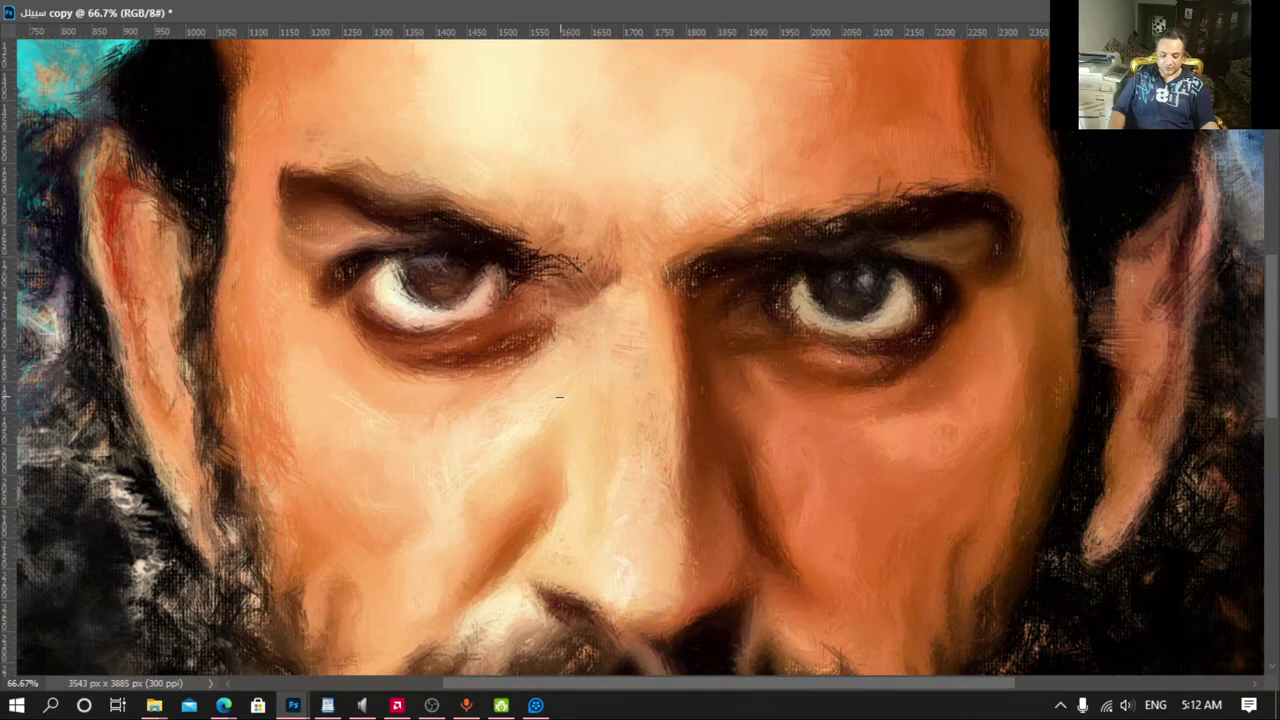
Step: Set the brush size to 62 px and duplicate the poster onto Layer 1
key("ctrl+minus")
key("ctrl+minus")
key("ctrl+minus")
key("ctrl+minus")
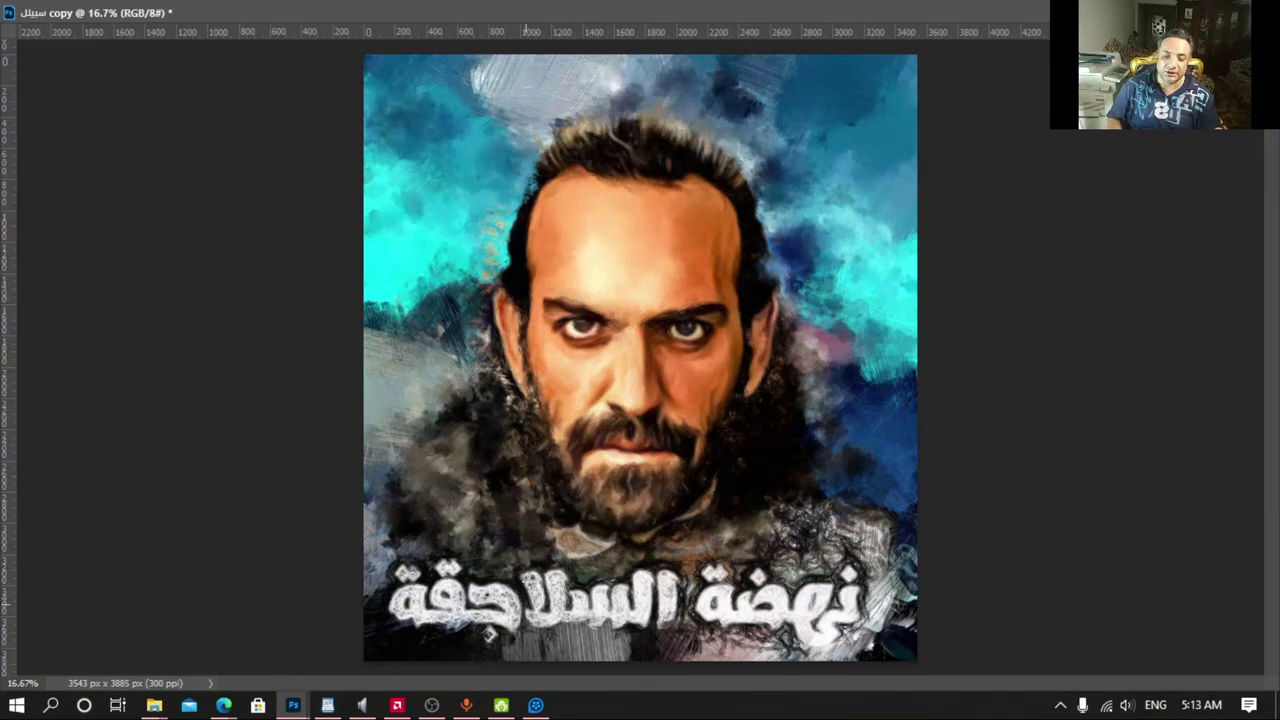
right_click(756, 418)
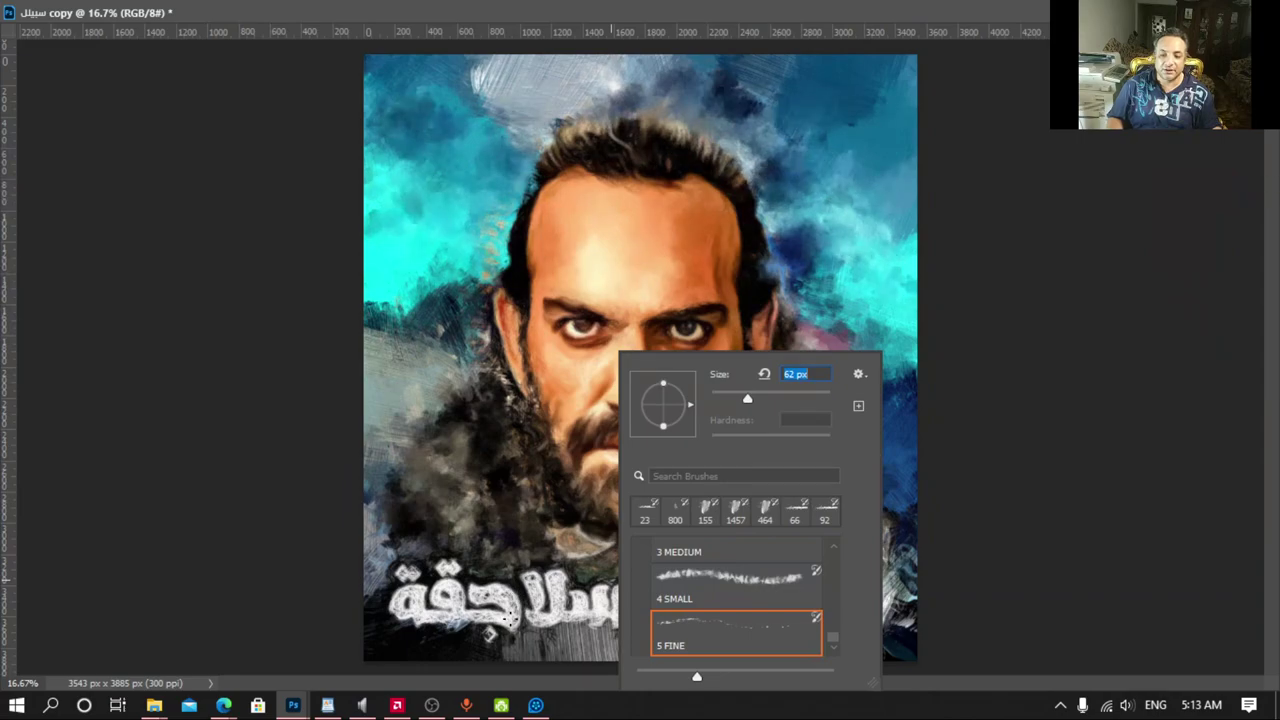
key("Return")
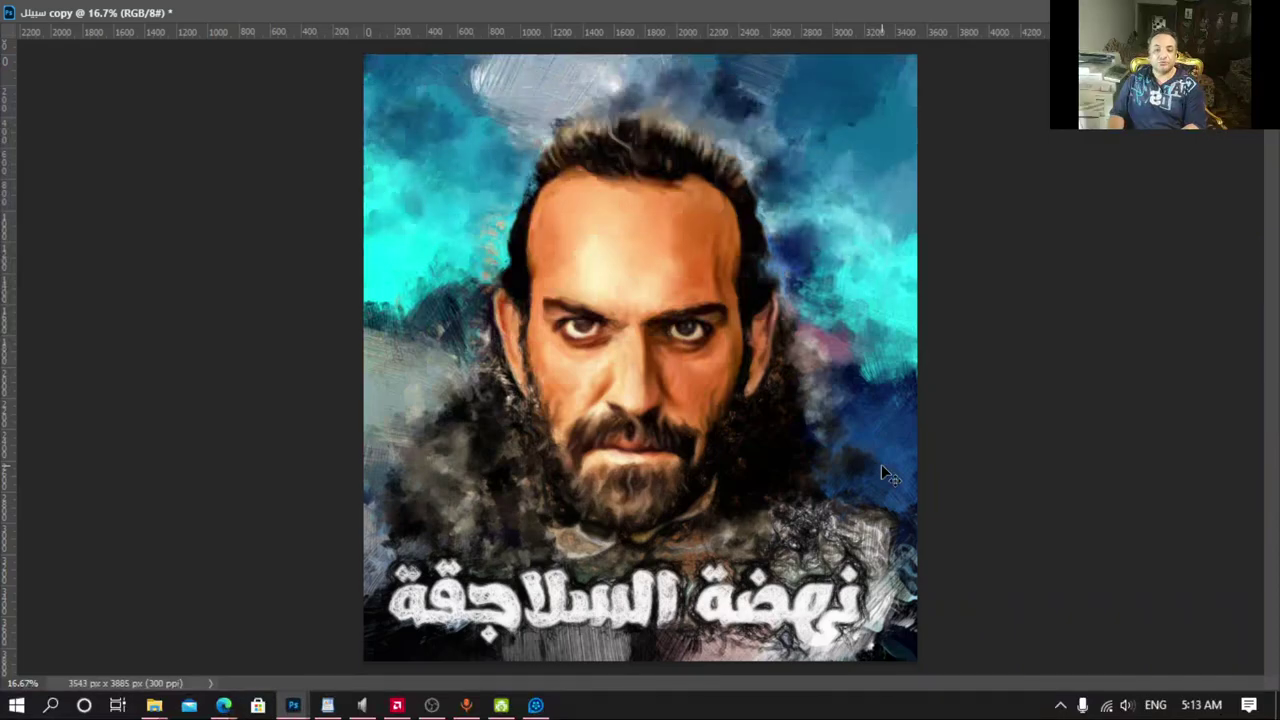
key("ctrl+j")
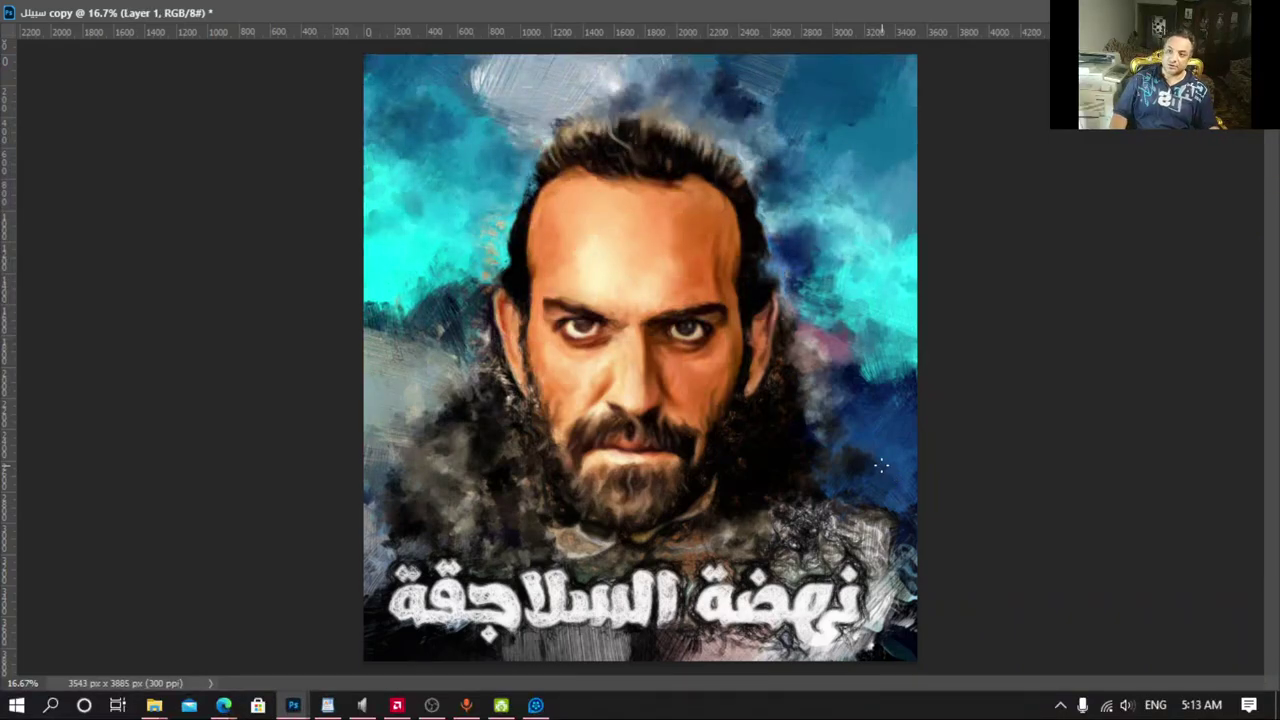
Step: Apply Emboss to Layer 1 with angle 135°, height 14 and amount 19%
key("alt+t")
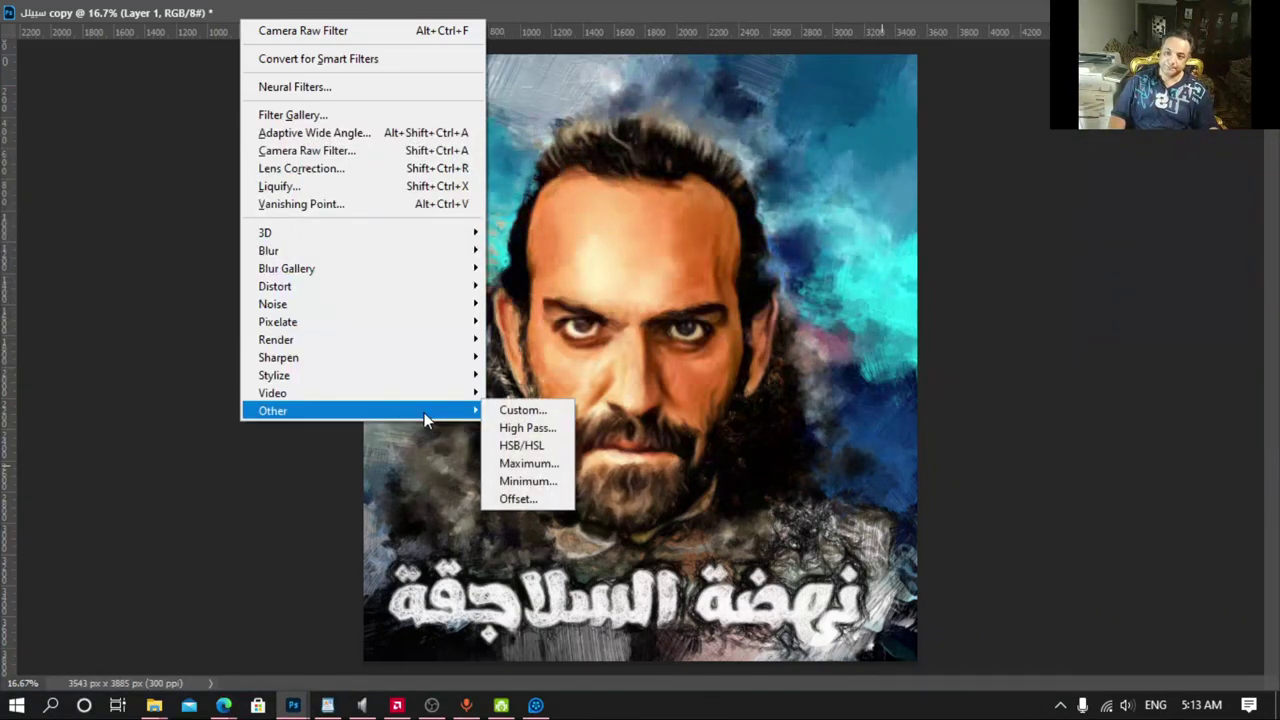
mouse_move(300, 375)
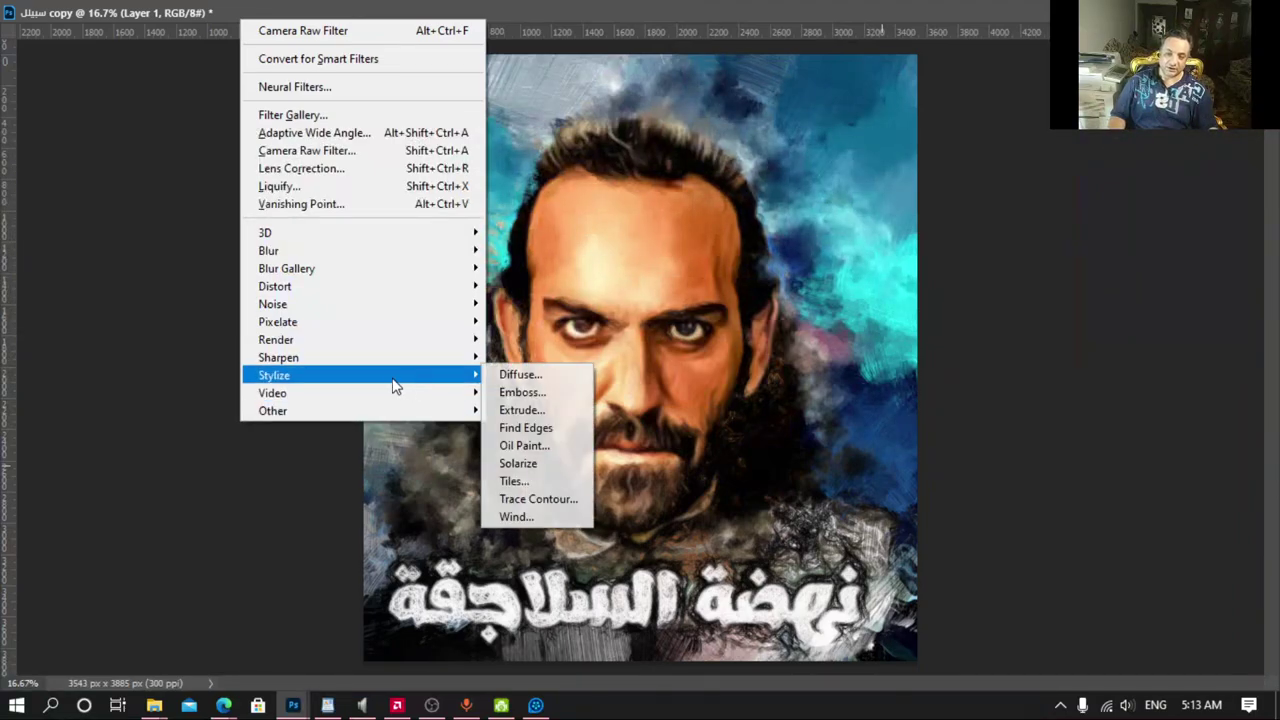
left_click(522, 393)
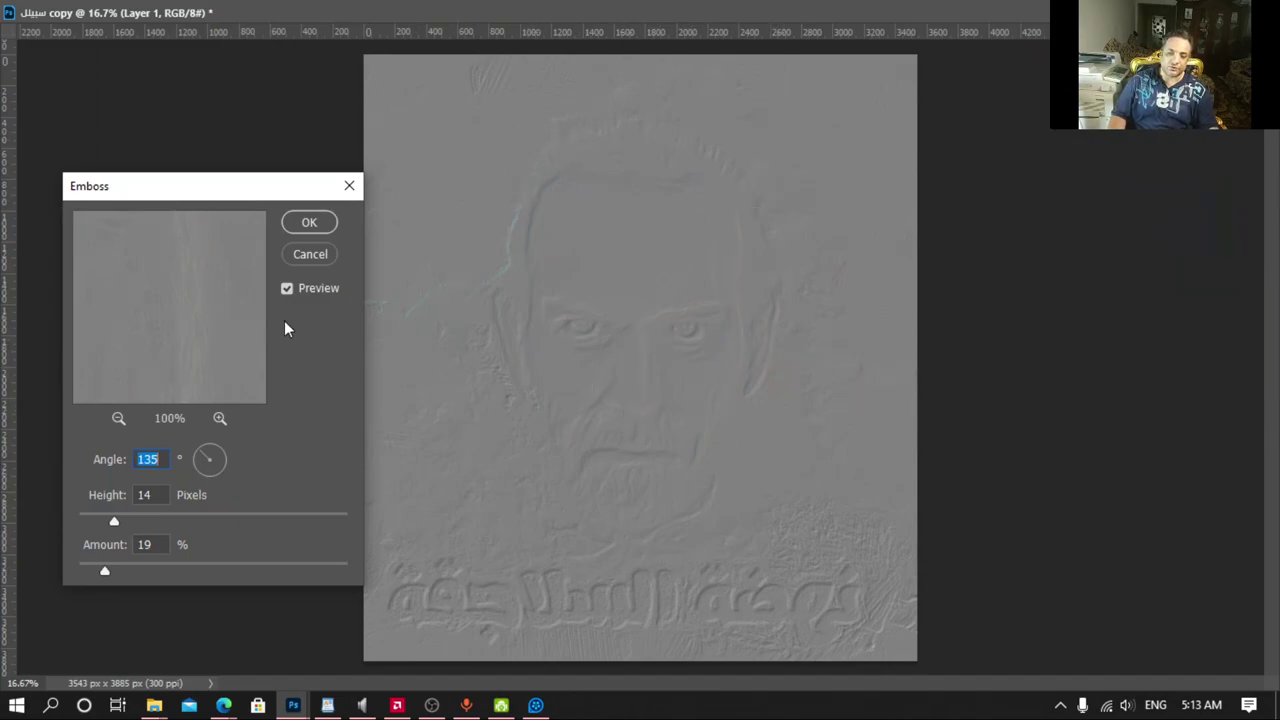
key("Return")
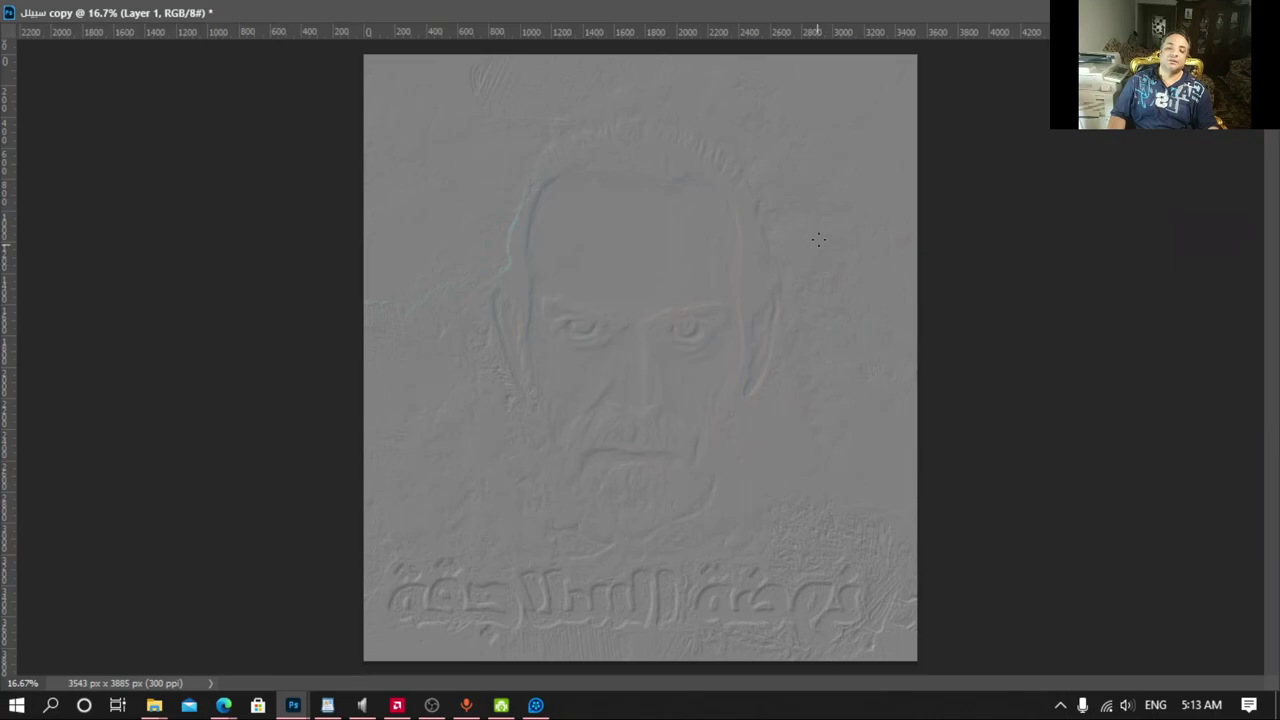
Step: Blend the embossed Layer 1 as Hard Light over the portrait
key("ctrl+plus")
key("ctrl+plus")
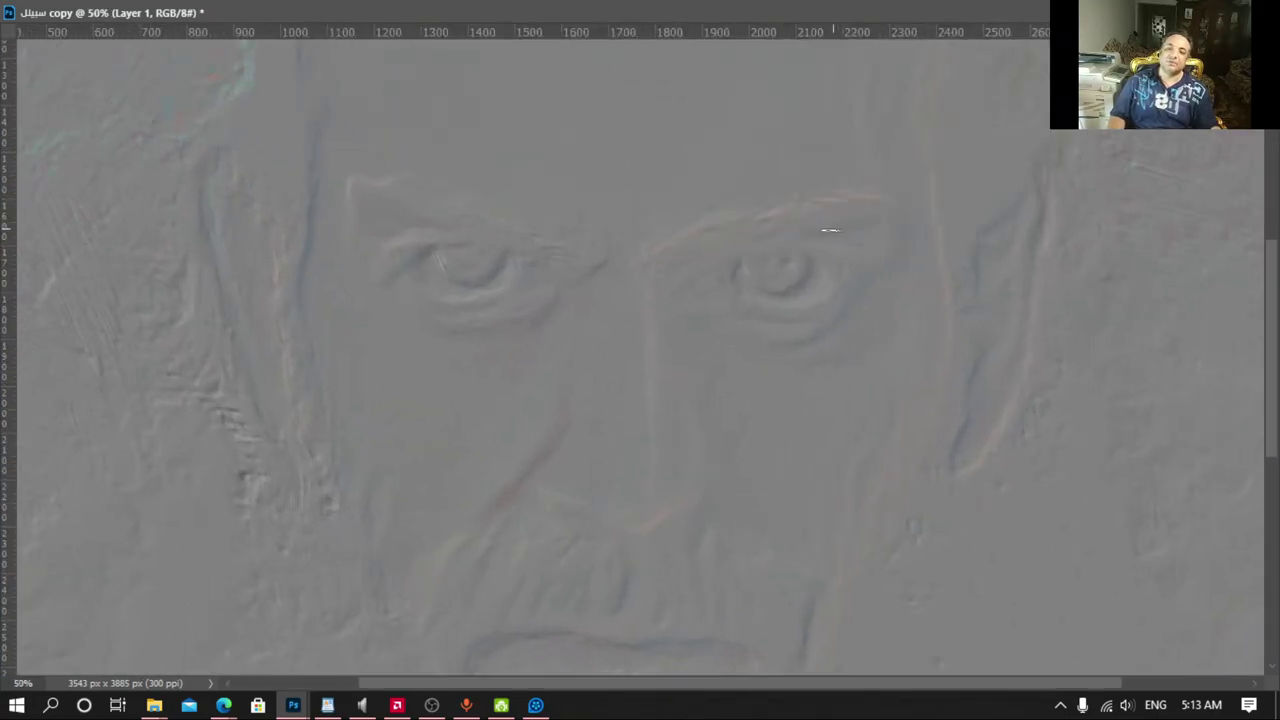
key("super+Down")
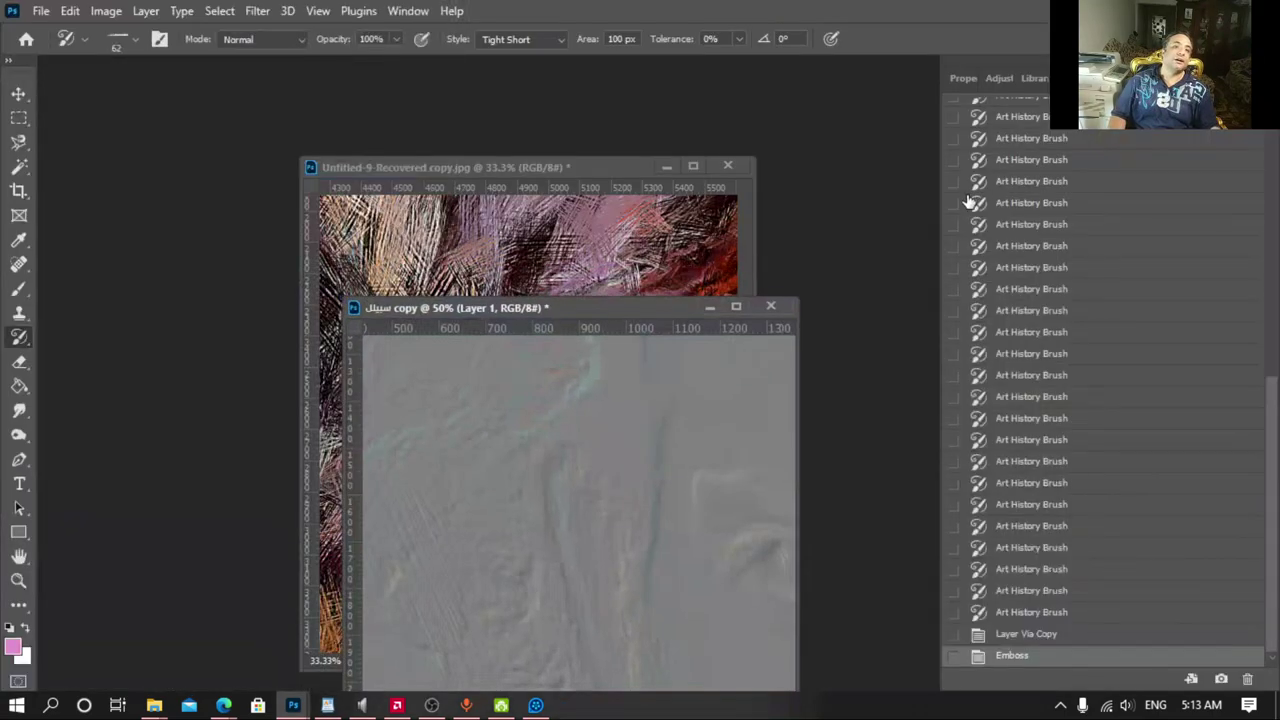
key("F7")
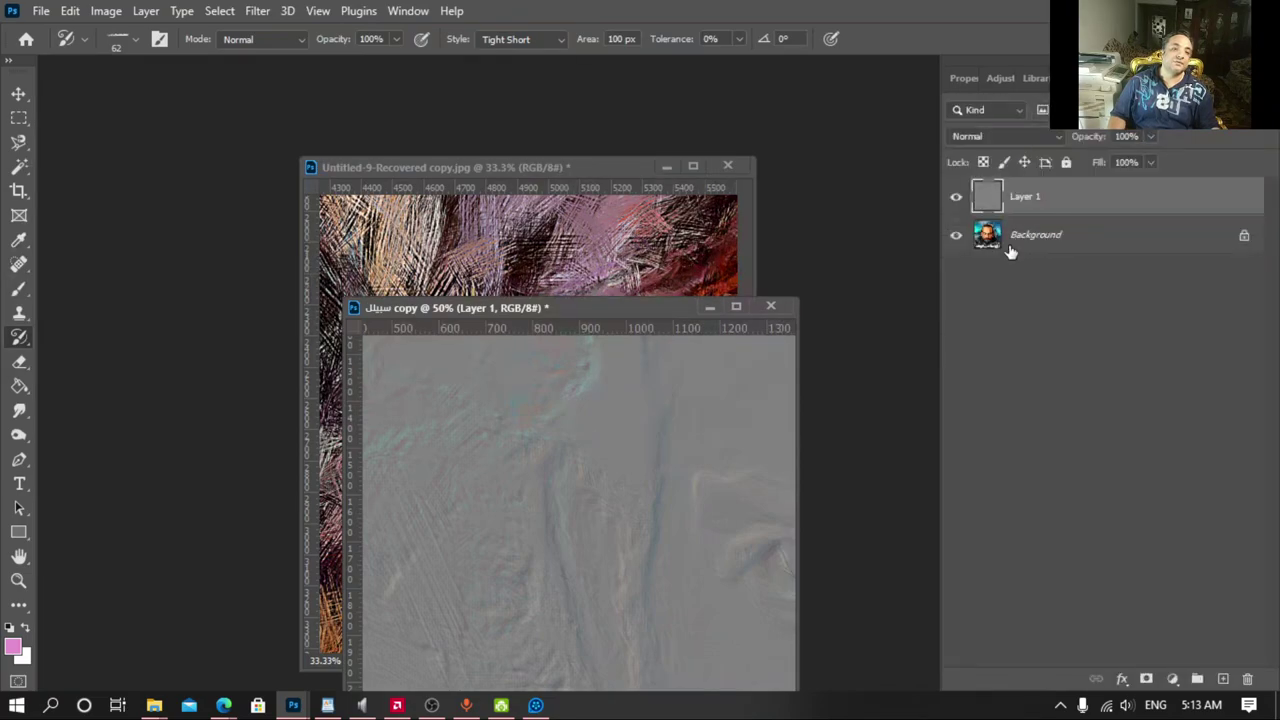
left_click(967, 137)
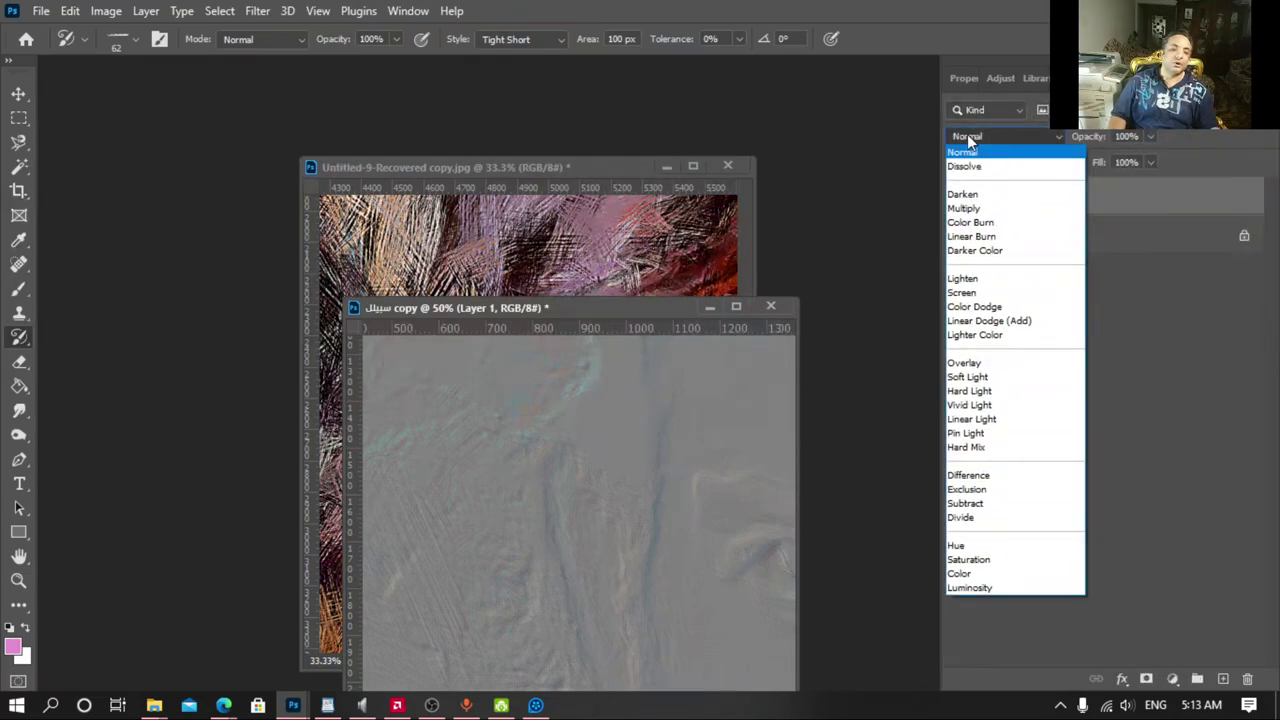
left_click(968, 391)
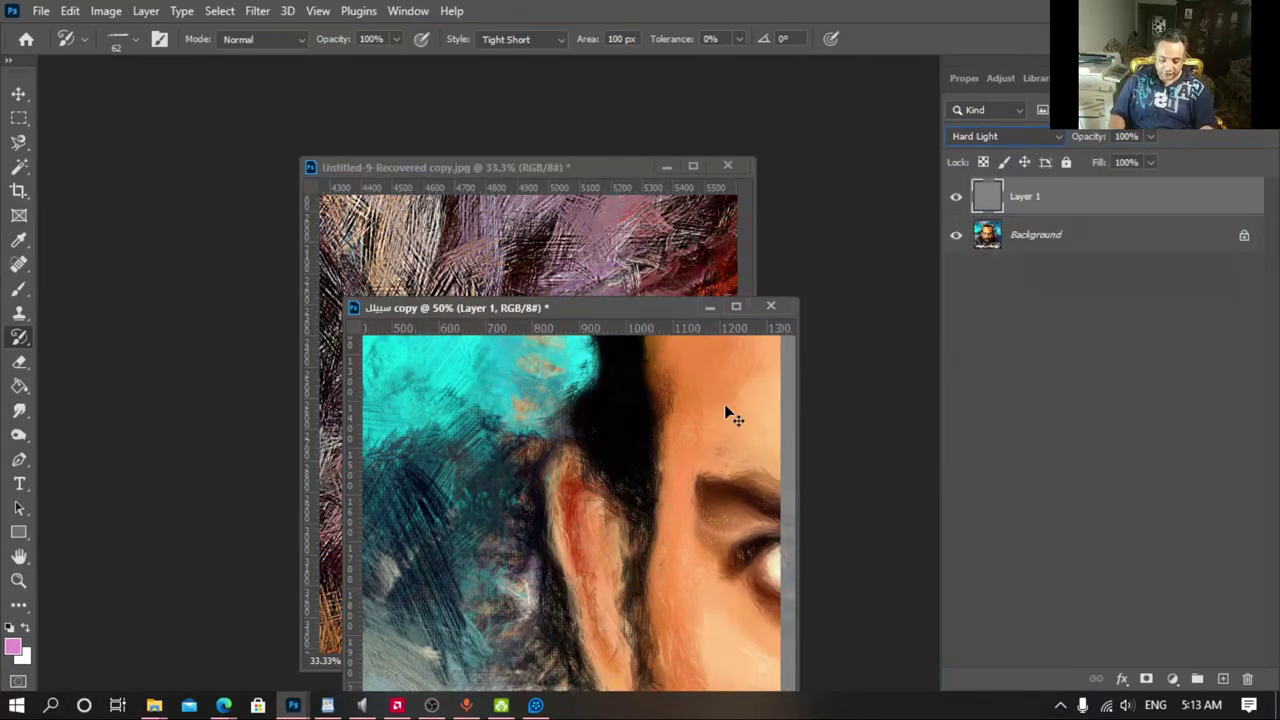
Step: Fit the portrait on screen and delete the emboss layer
key("ctrl+0")
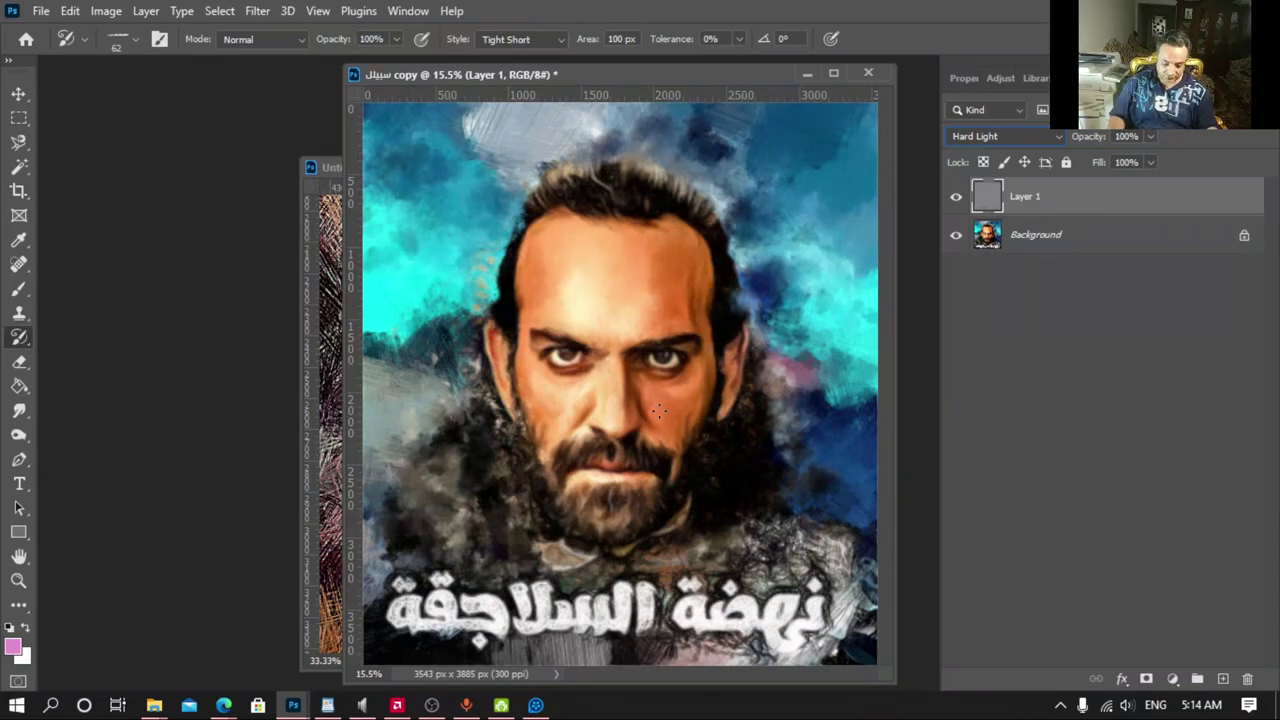
scroll(659, 410, "up", 2)
scroll(659, 410, "up", 3)
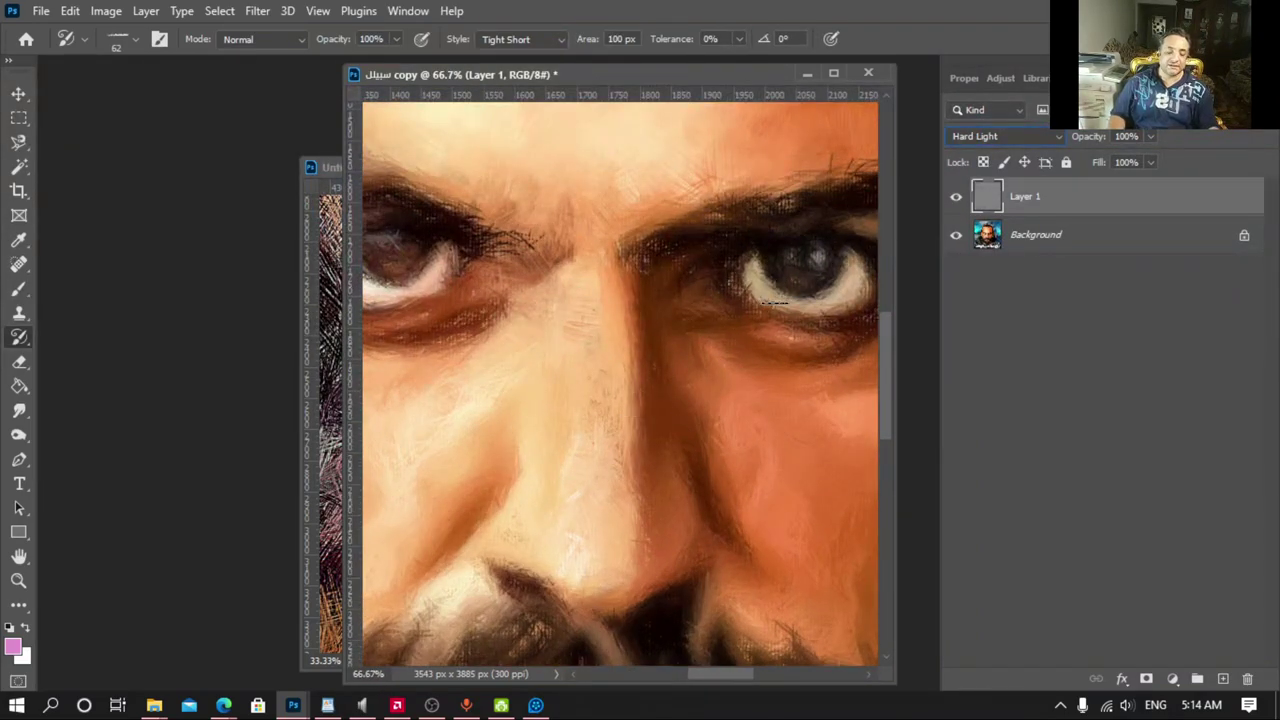
key("Delete")
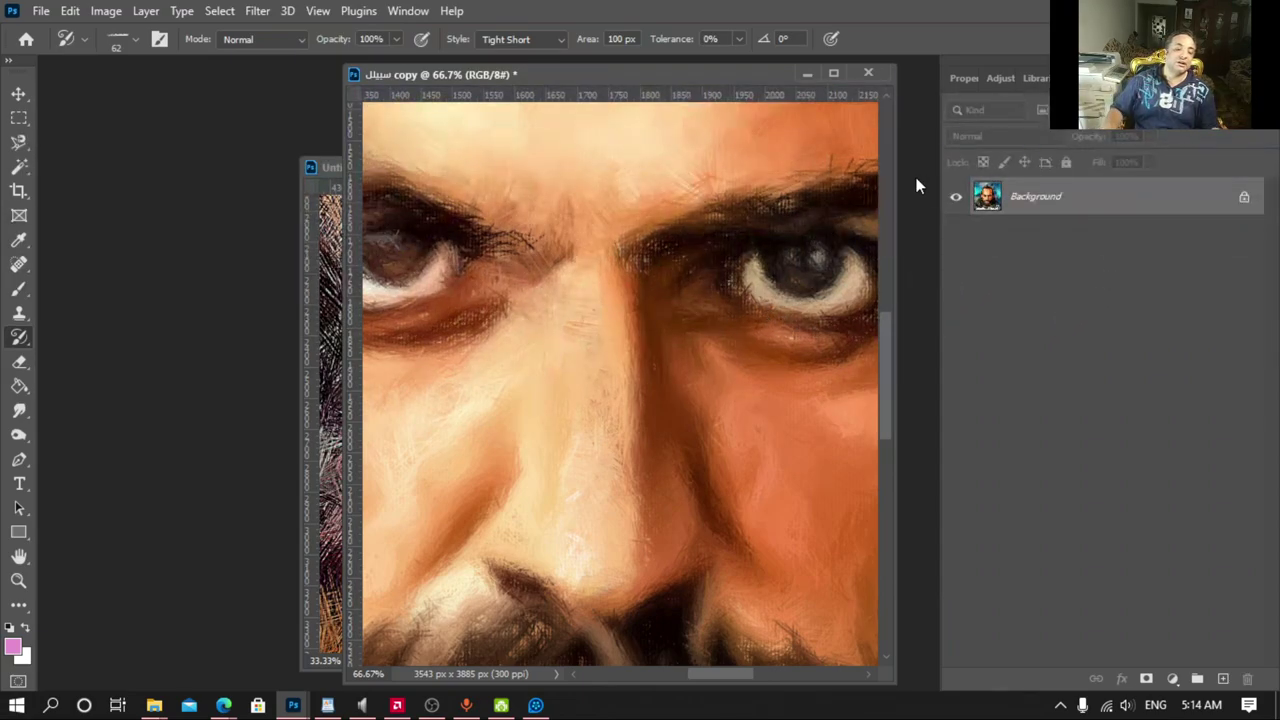
Step: Duplicate the Background painting and set the copy's blend mode to Hard Light
left_click_drag(990, 197, 1006, 197)
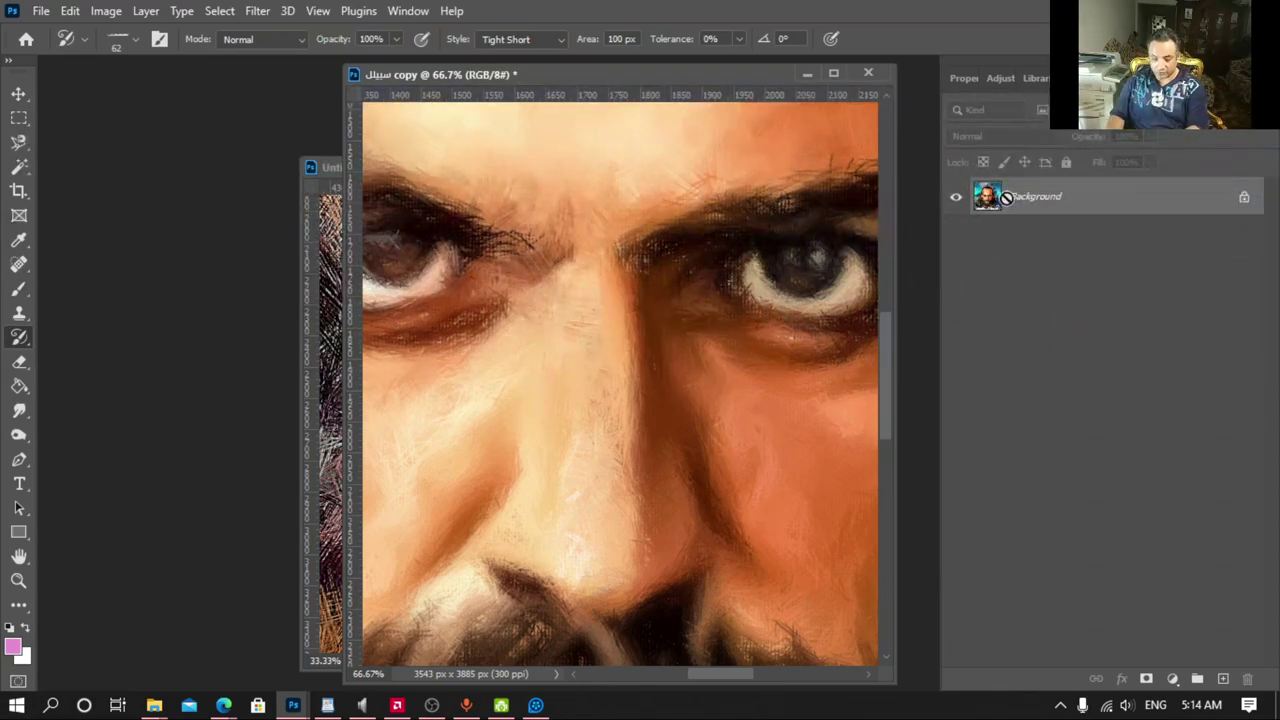
key("ctrl+j")
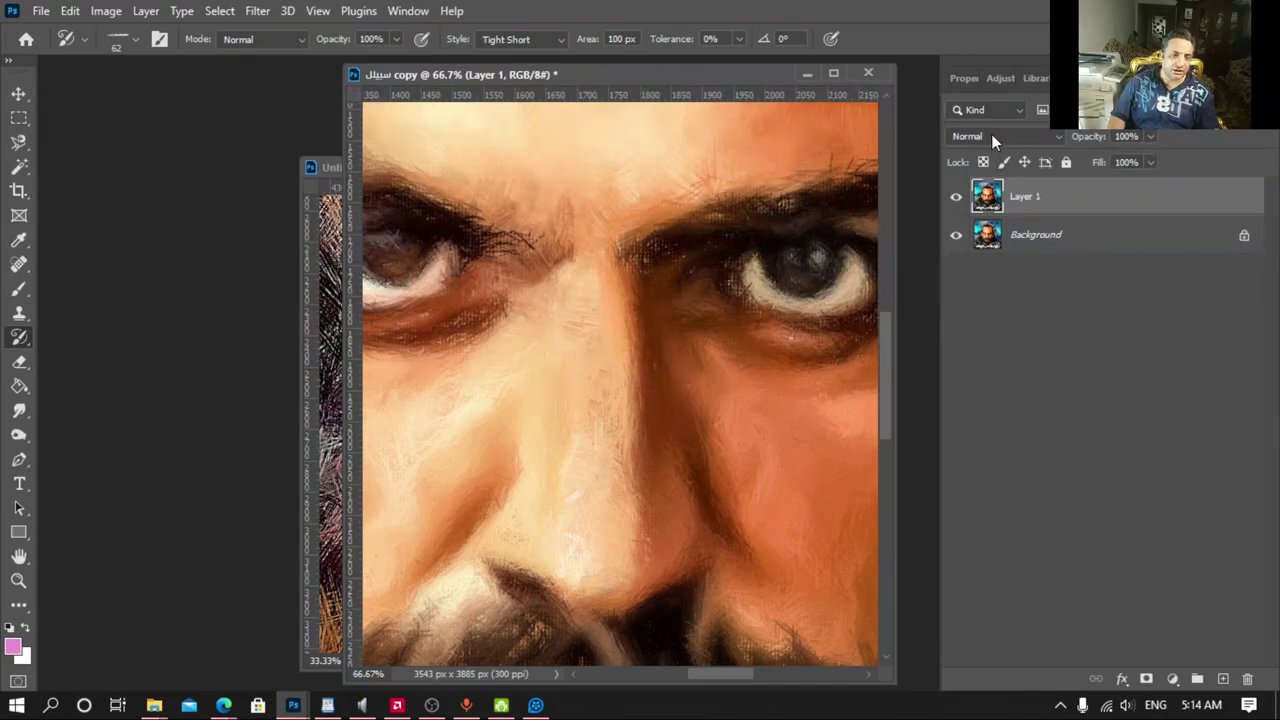
left_click(991, 136)
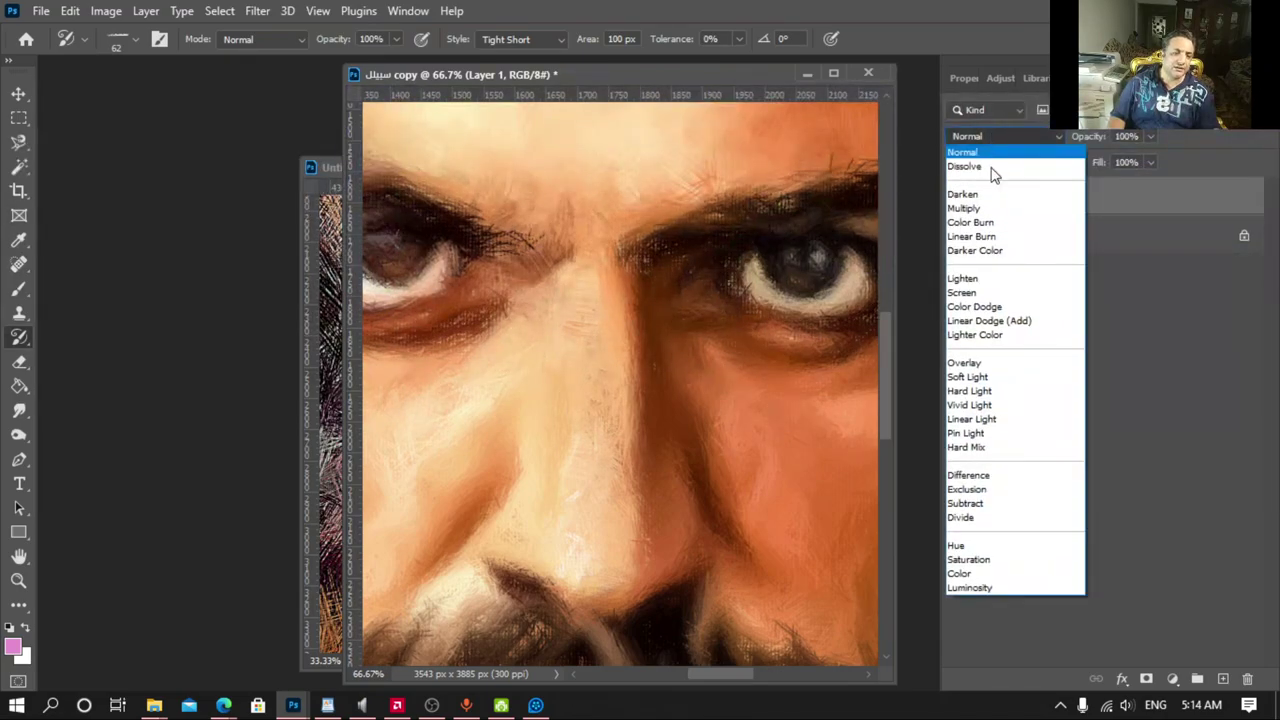
left_click(969, 391)
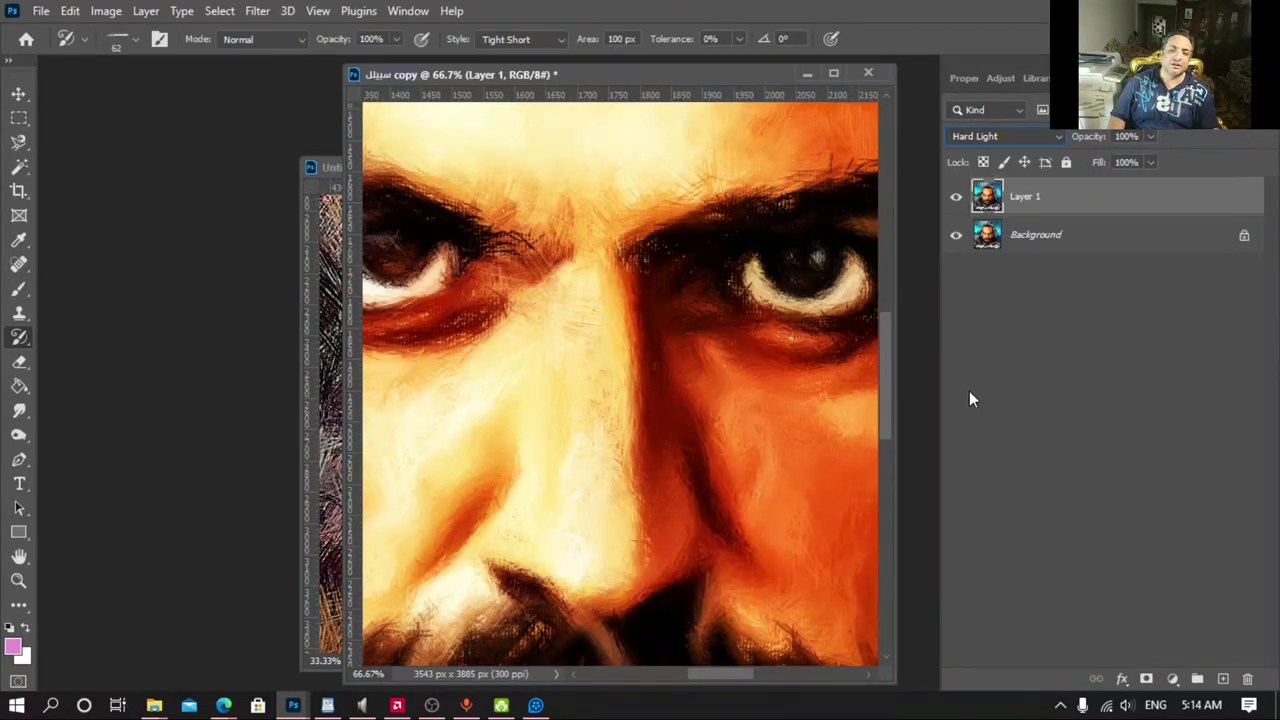
left_click(258, 11)
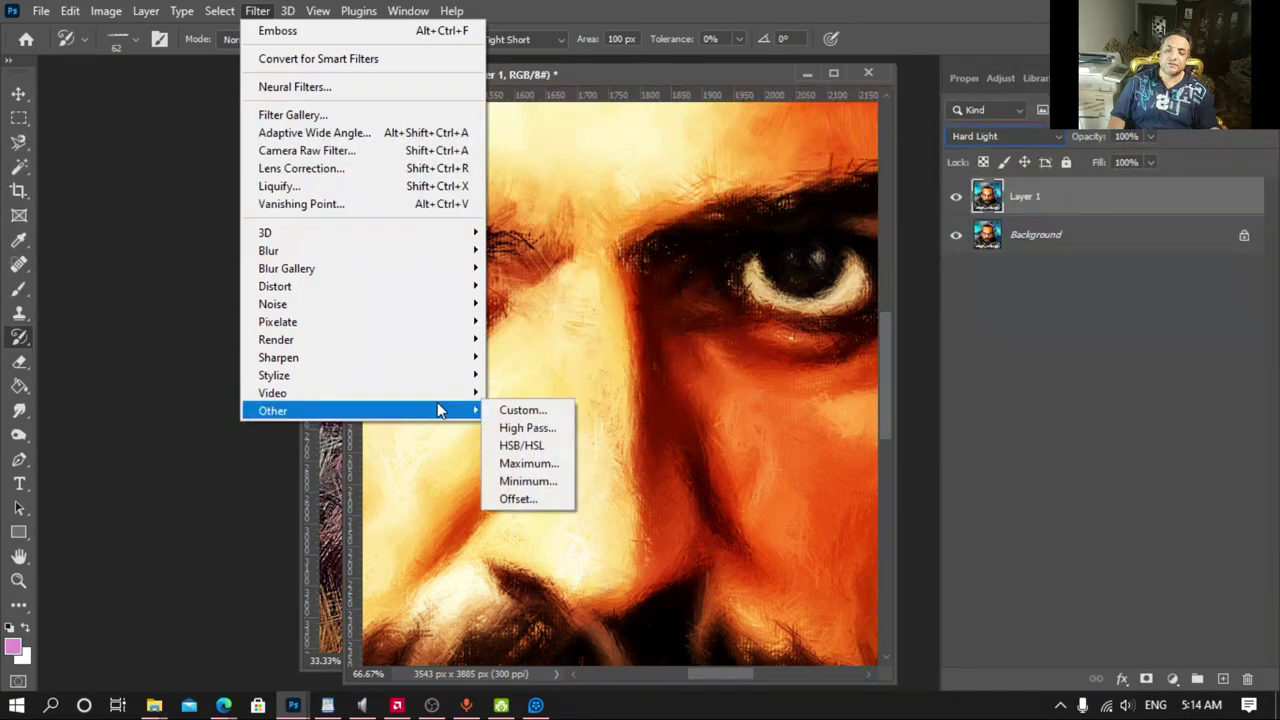
mouse_move(273, 411)
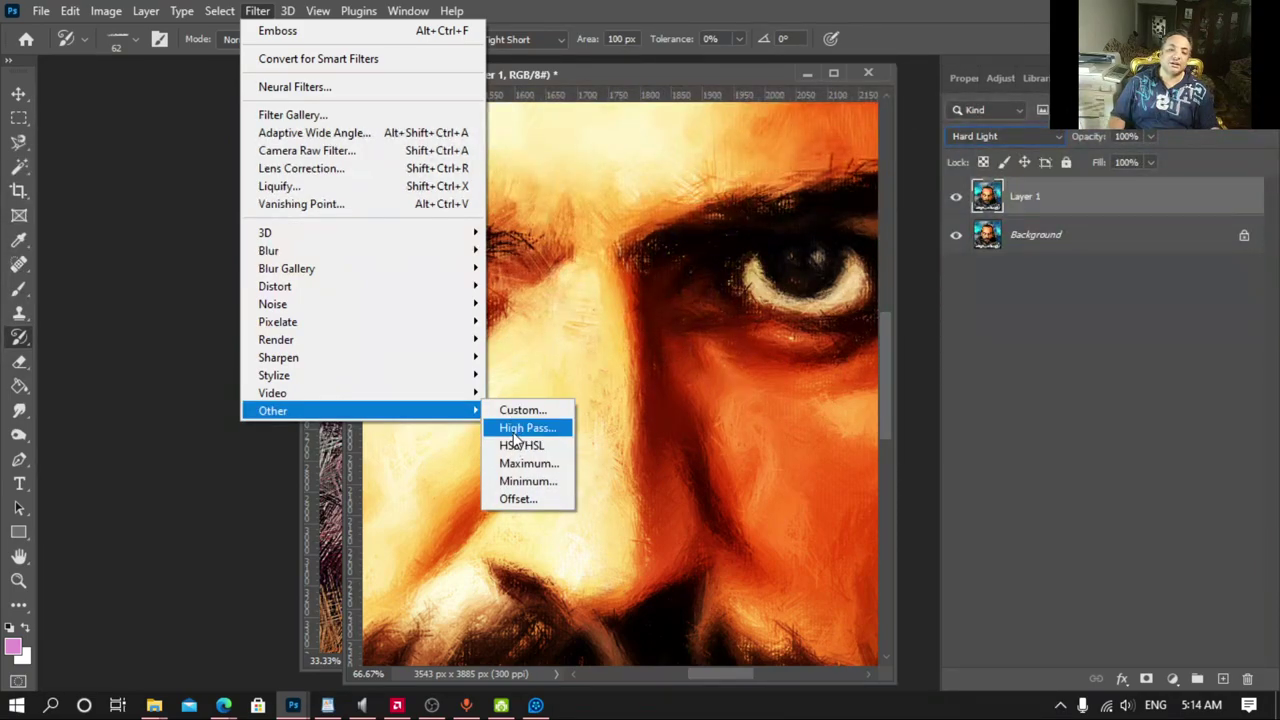
Step: Apply a 9.4 px High Pass to the Hard Light layer and merge it into Background
left_click(514, 430)
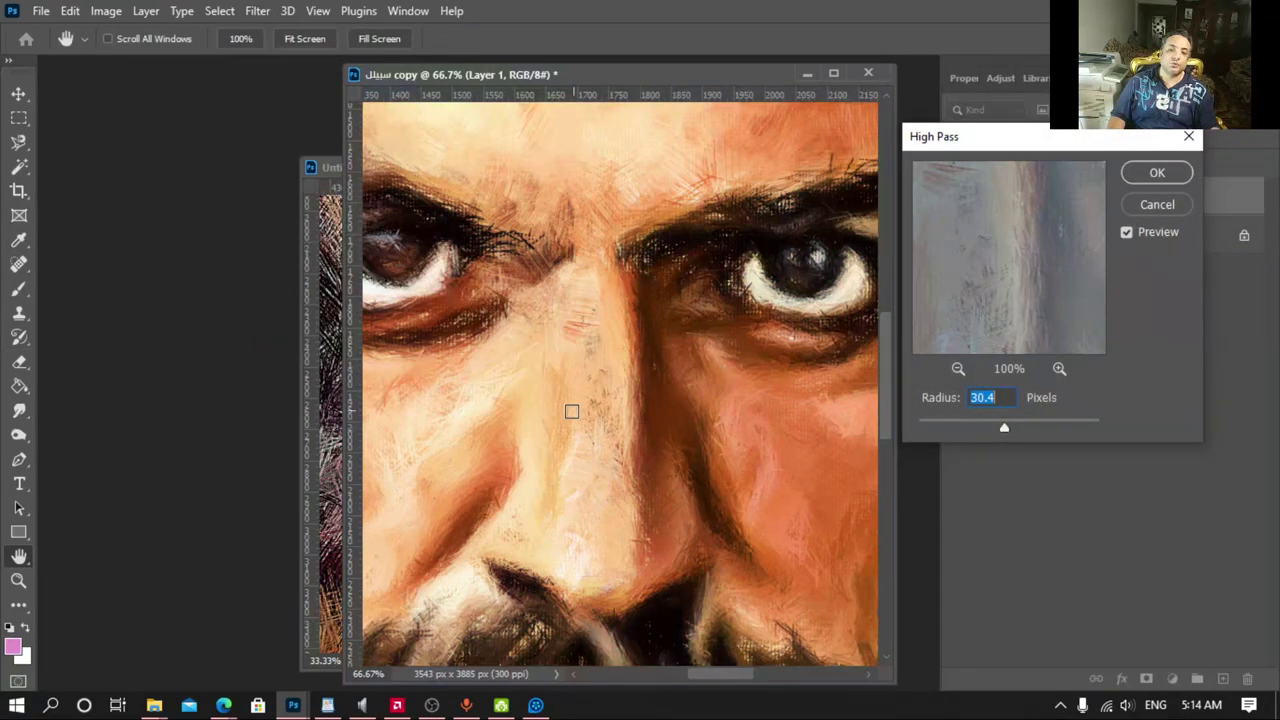
left_click(572, 428, "alt")
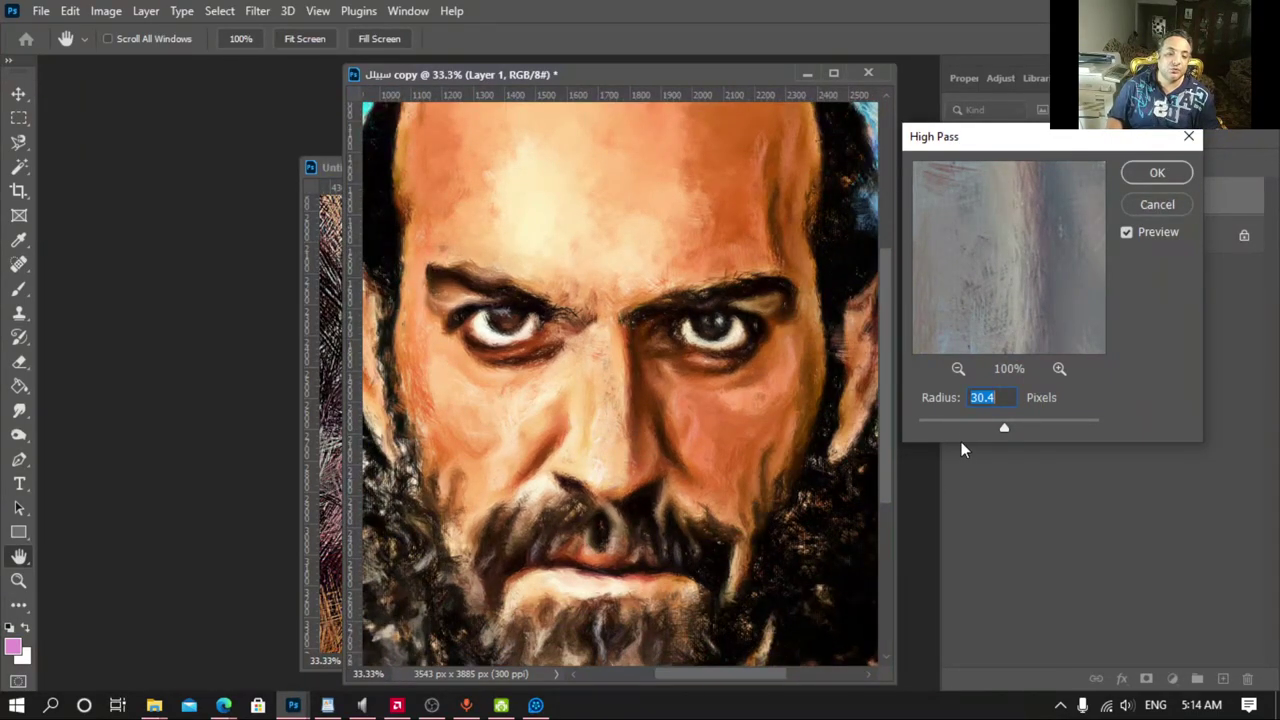
left_click(964, 427)
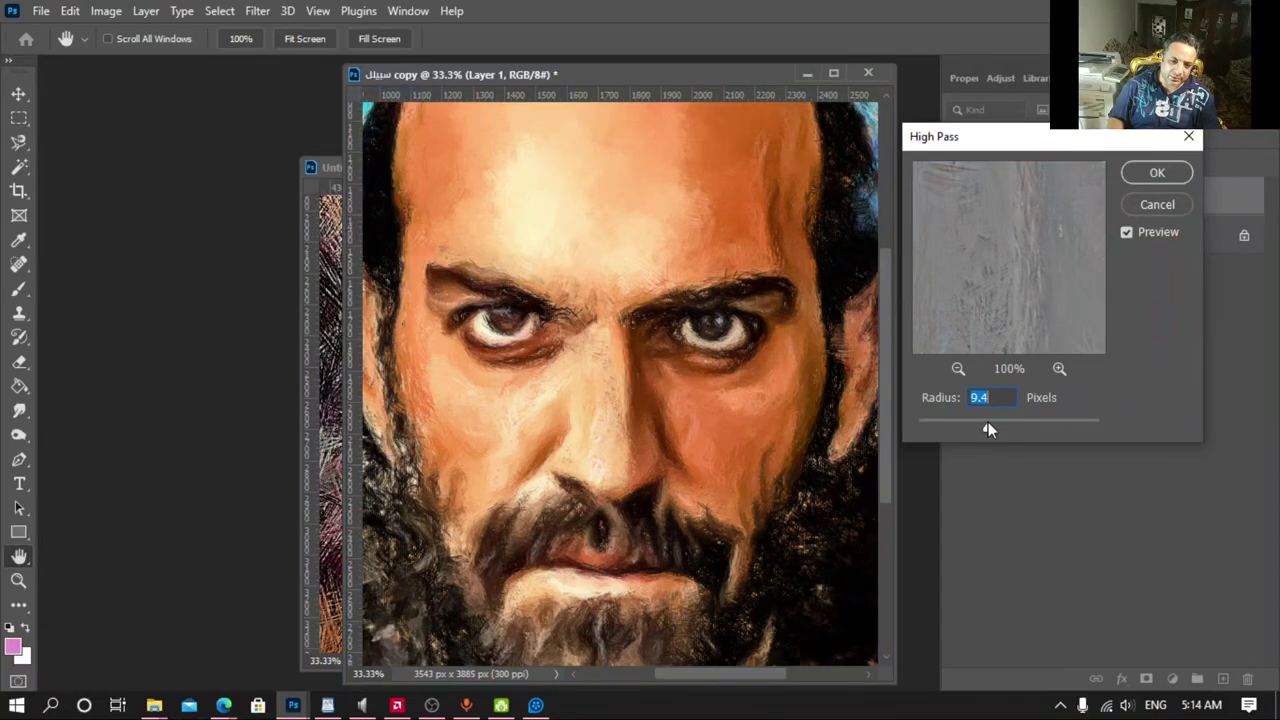
left_click(1157, 174)
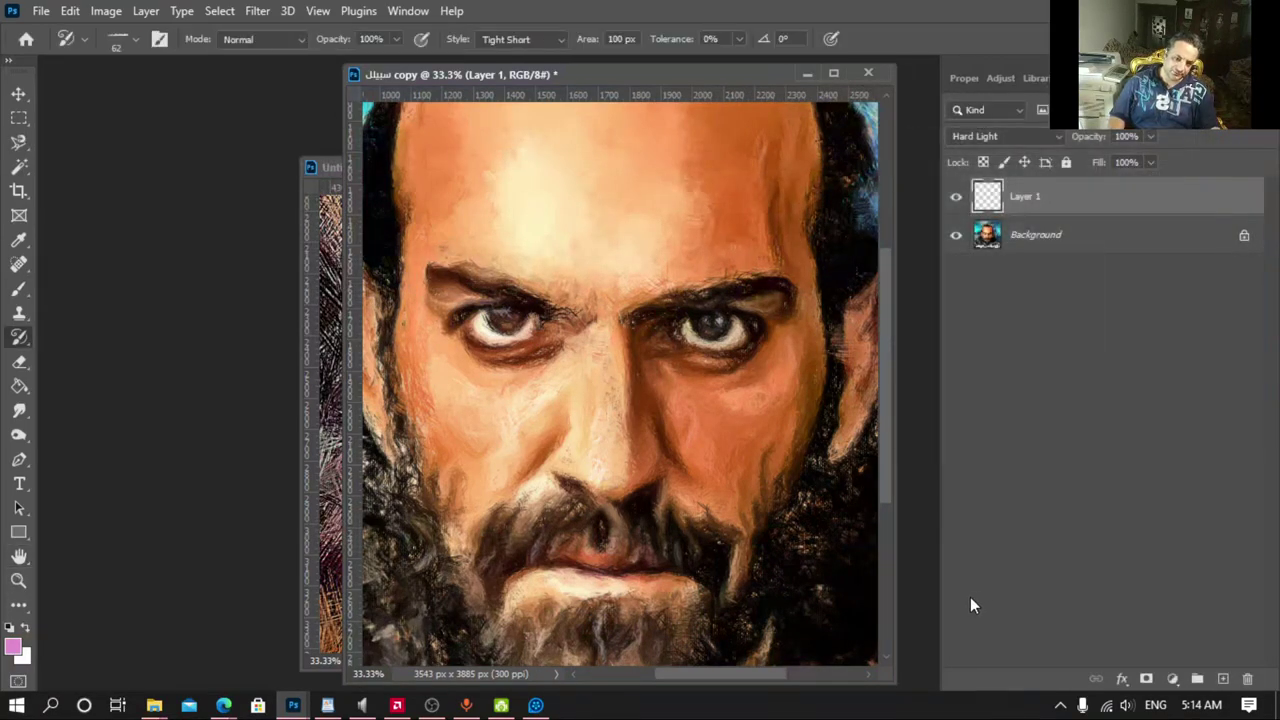
key("ctrl+plus")
key("ctrl+plus")
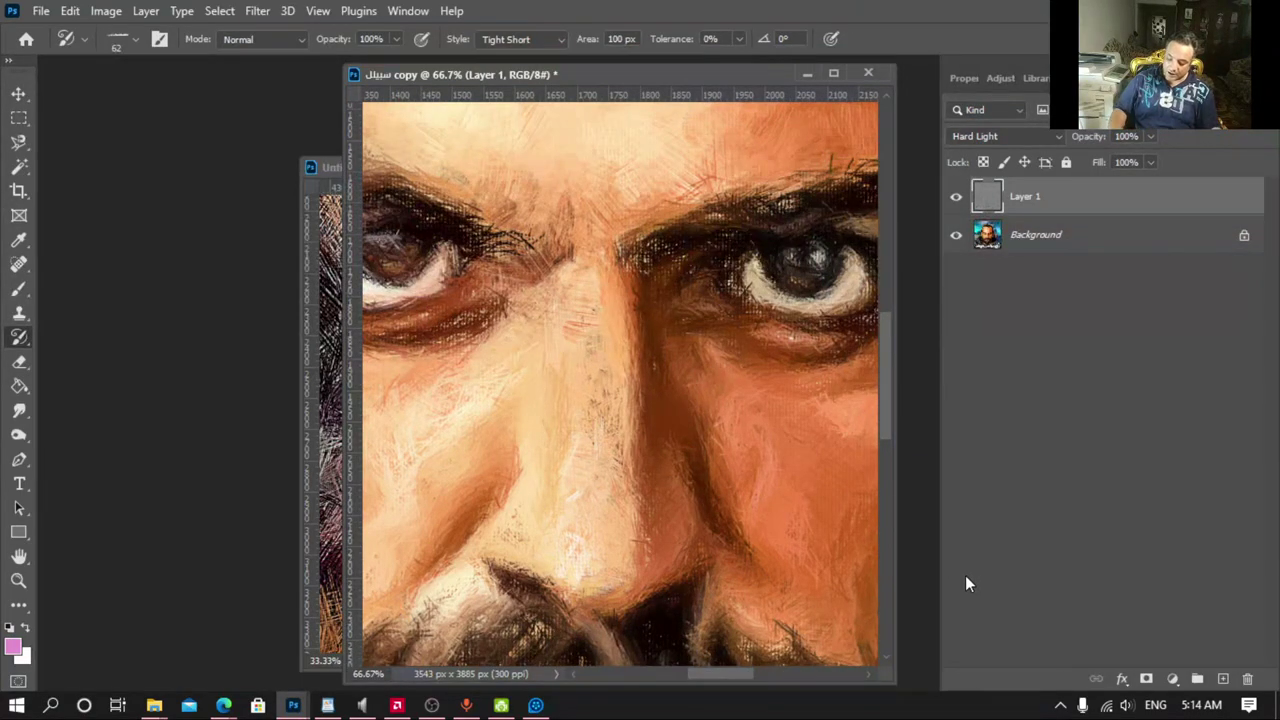
key("ctrl+e")
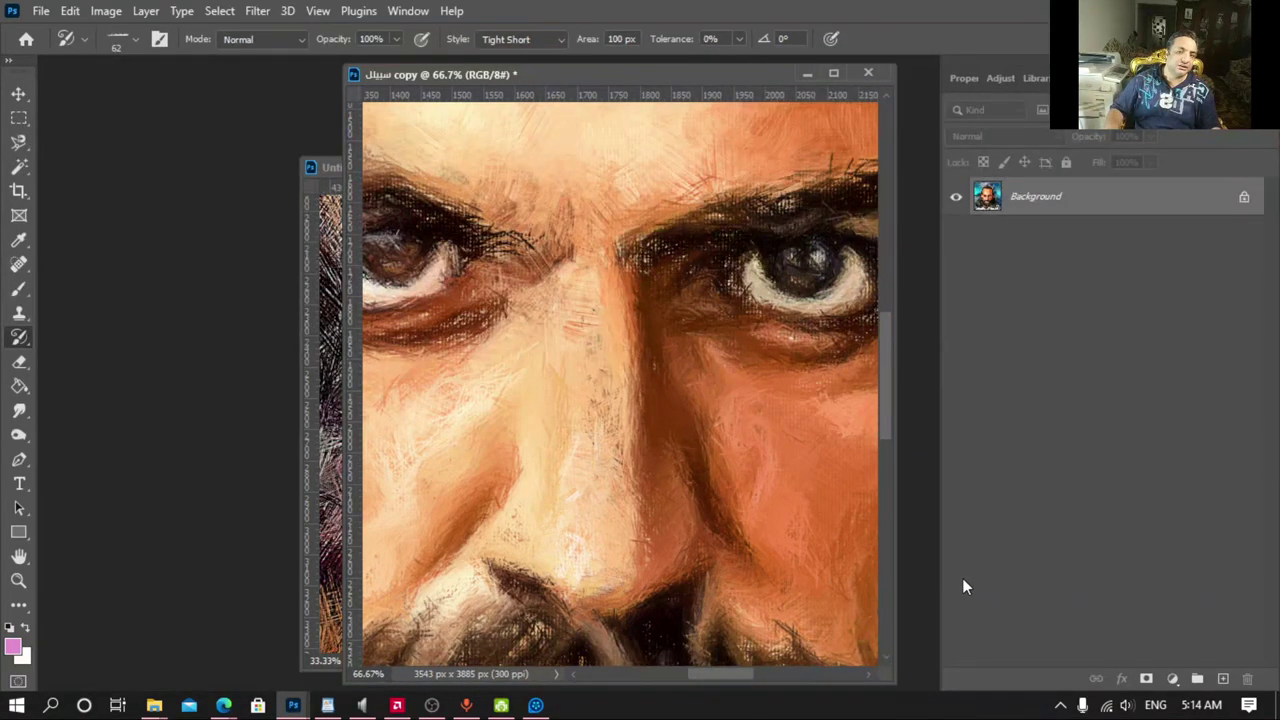
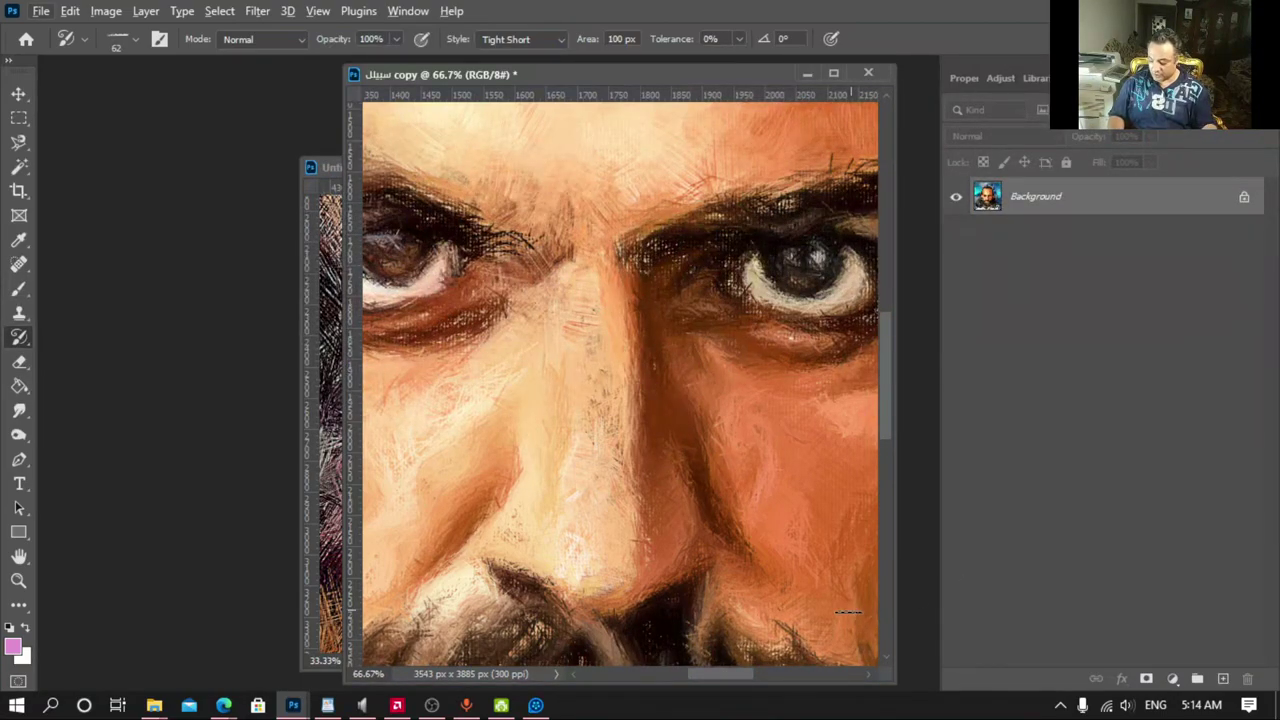
Step: Apply Shadows/Highlights with a 35% Shadows Amount to the portrait
key("alt+i")
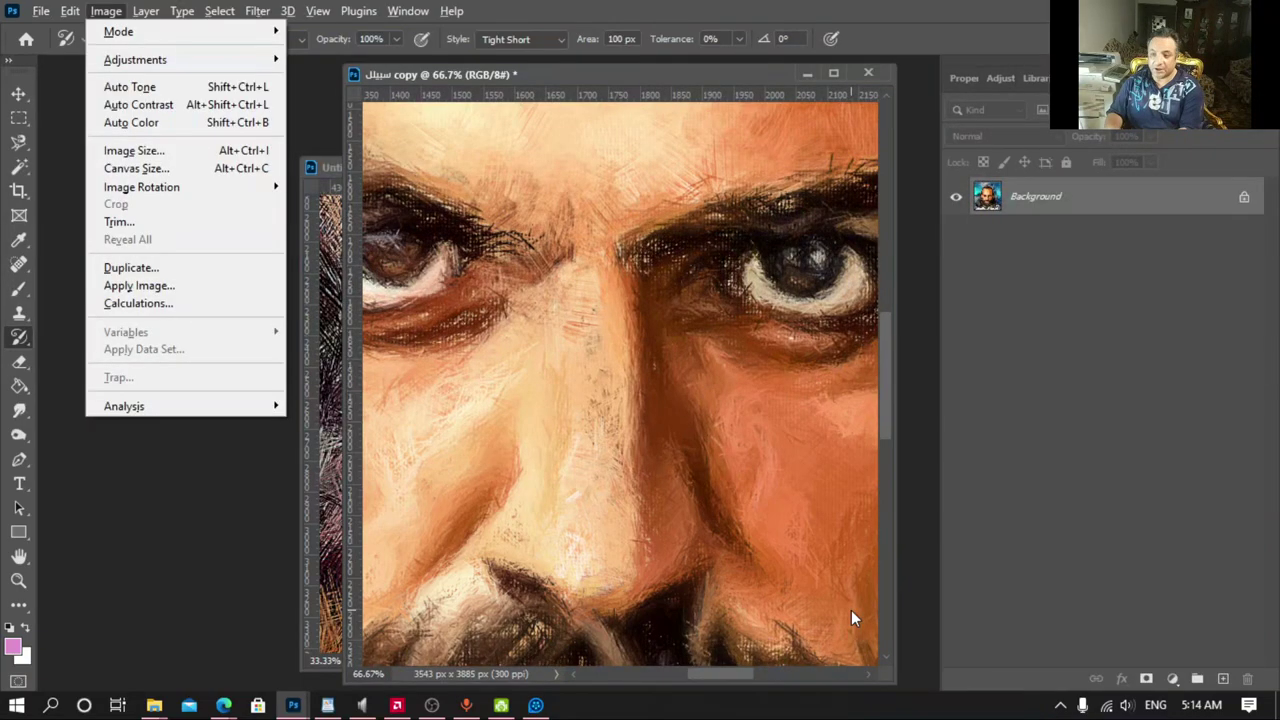
key("a")
key("w")
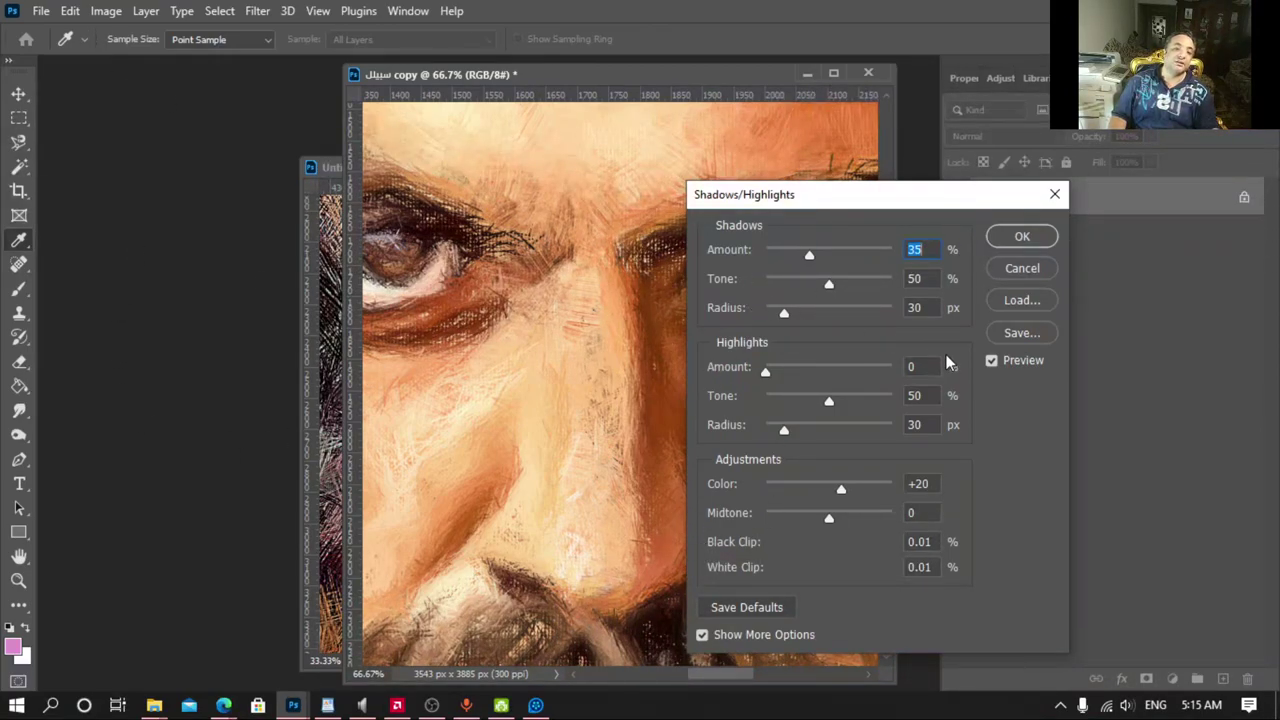
left_click(1043, 238)
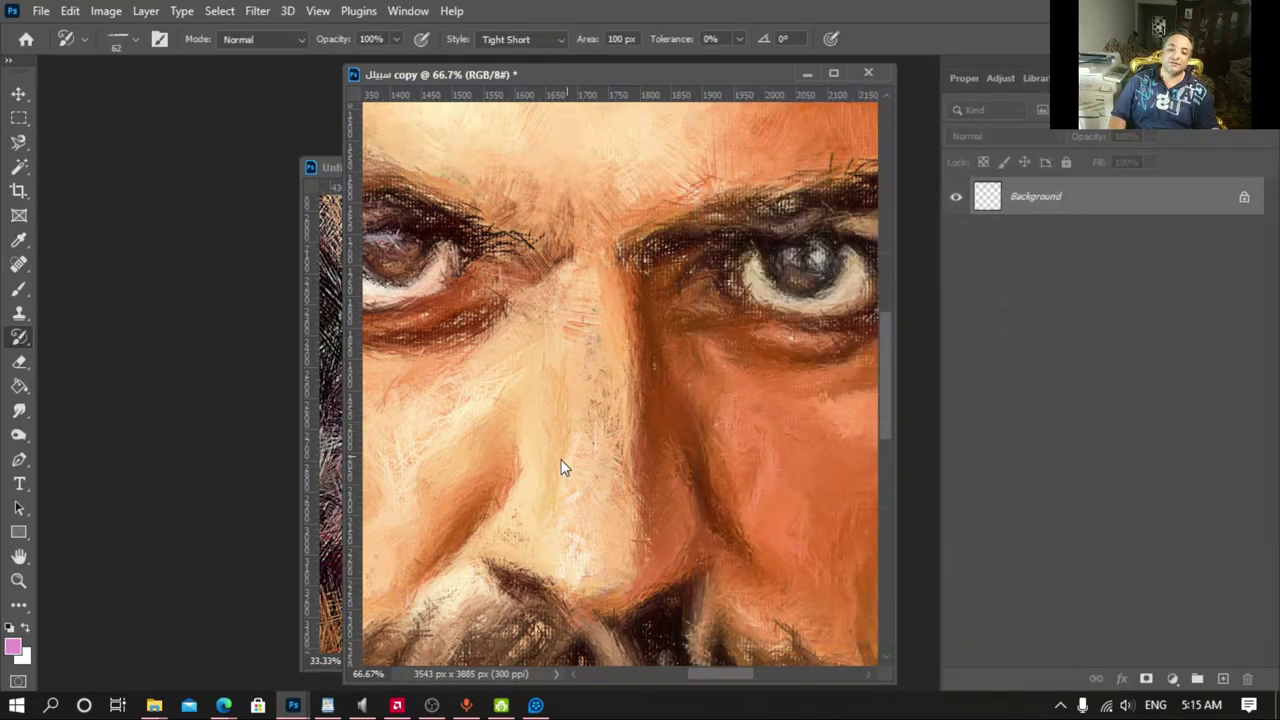
Step: Zoom out to 33.3%, recentre on the face, and glance through the Filter menu
scroll(587, 442, "down", 2)
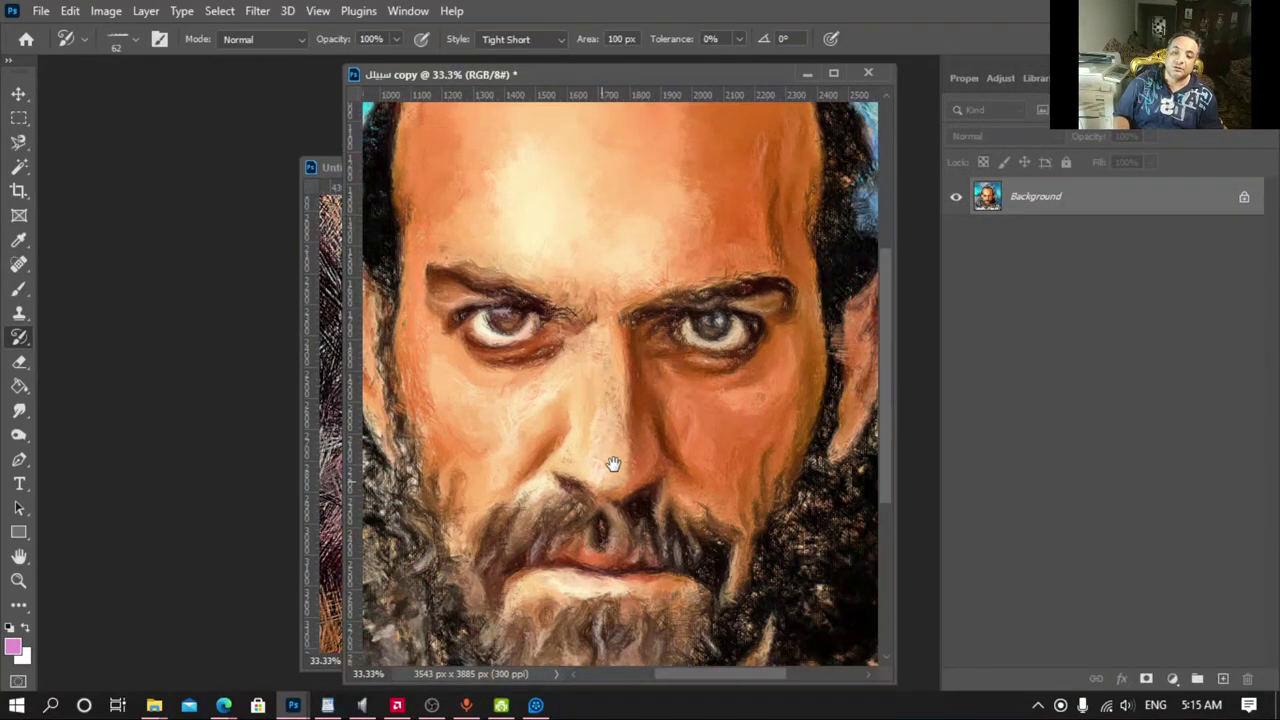
mouse_move(614, 466)
left_mouse_down()
mouse_move(747, 427)
mouse_move(671, 371)
left_mouse_up()
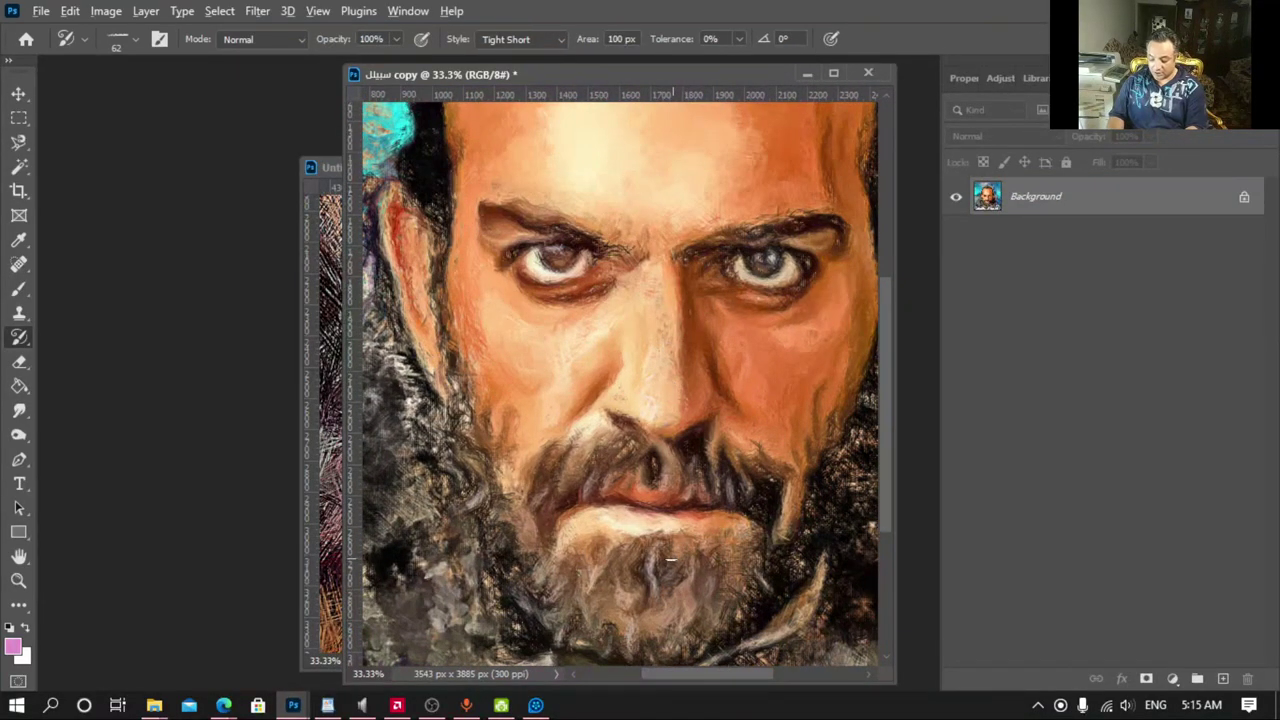
key("alt+t")
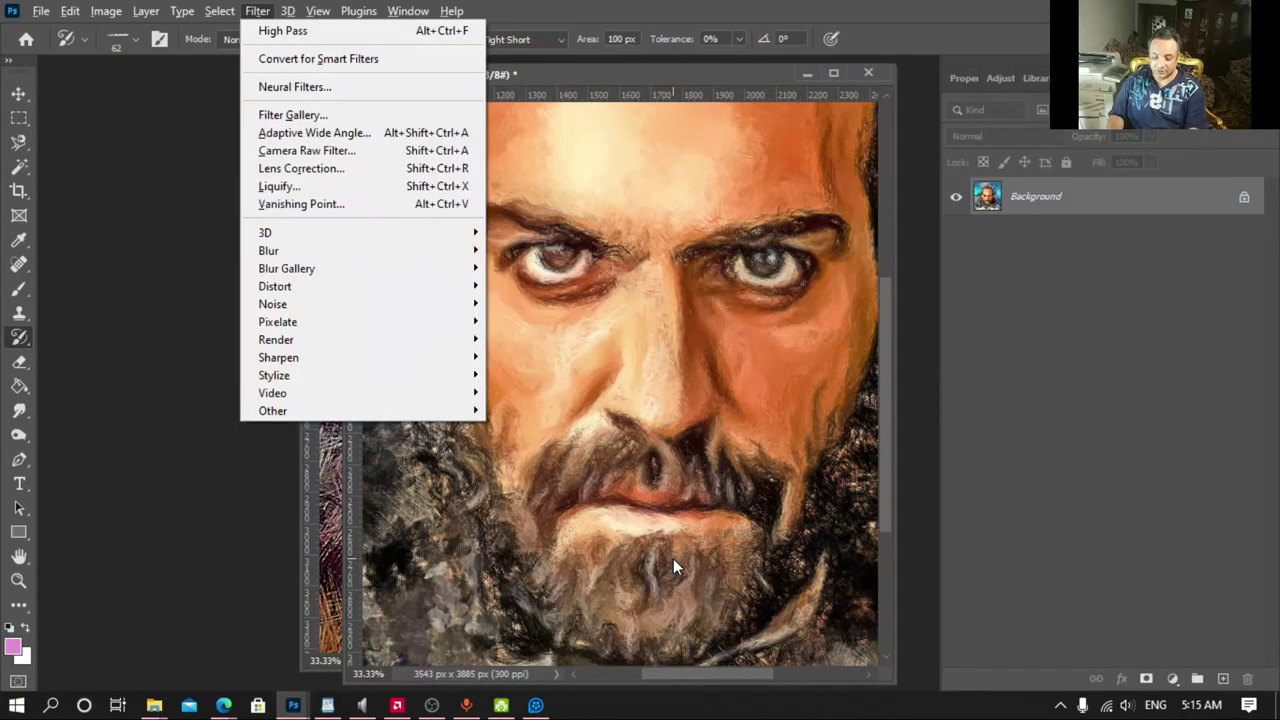
key("Escape")
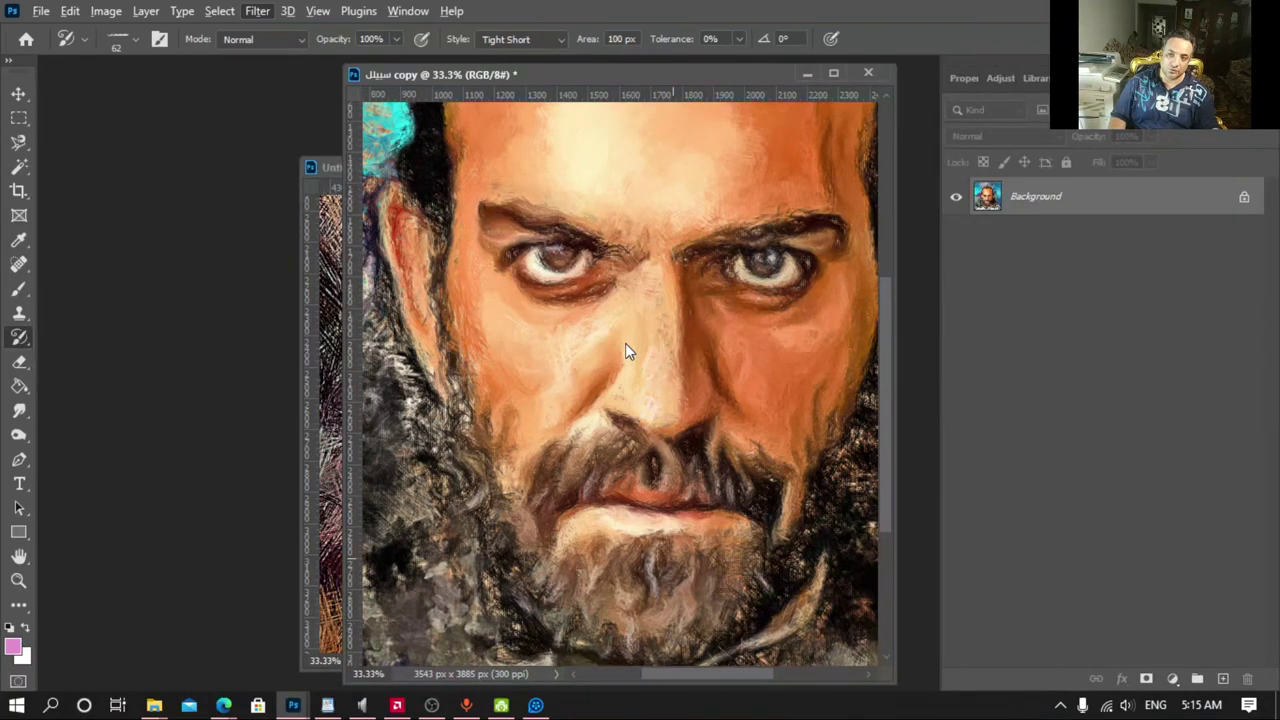
Step: Apply the Camera Raw Filter with Texture +100, Clarity +36 and Dehaze +36
key("ctrl+shift+a")
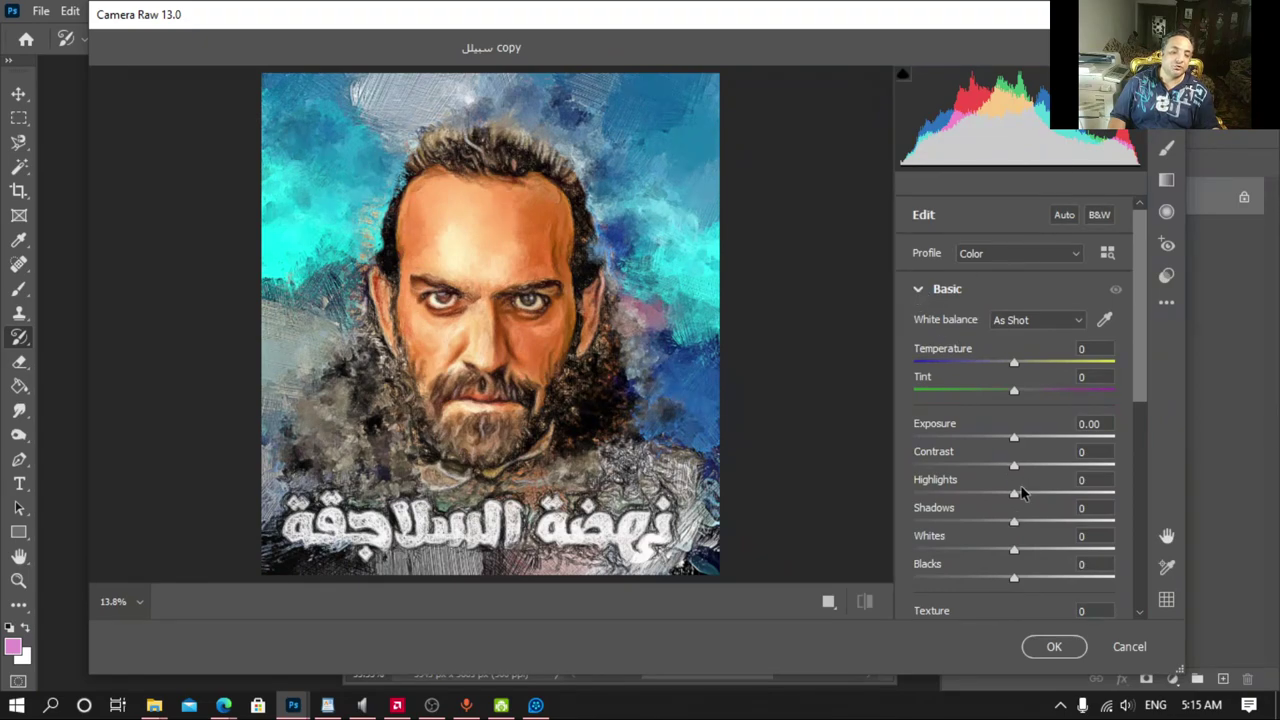
scroll(1022, 492, "down", 3)
left_click_drag(1015, 524, 1080, 520)
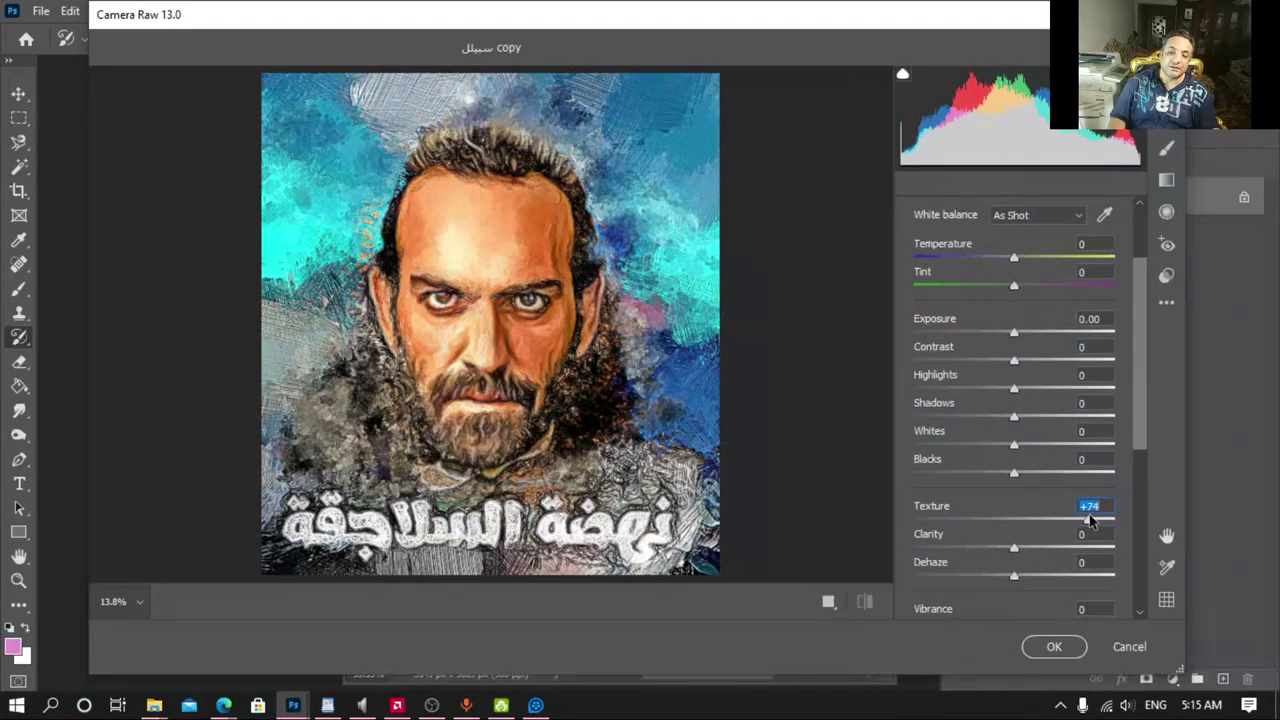
left_click_drag(1080, 520, 1118, 522)
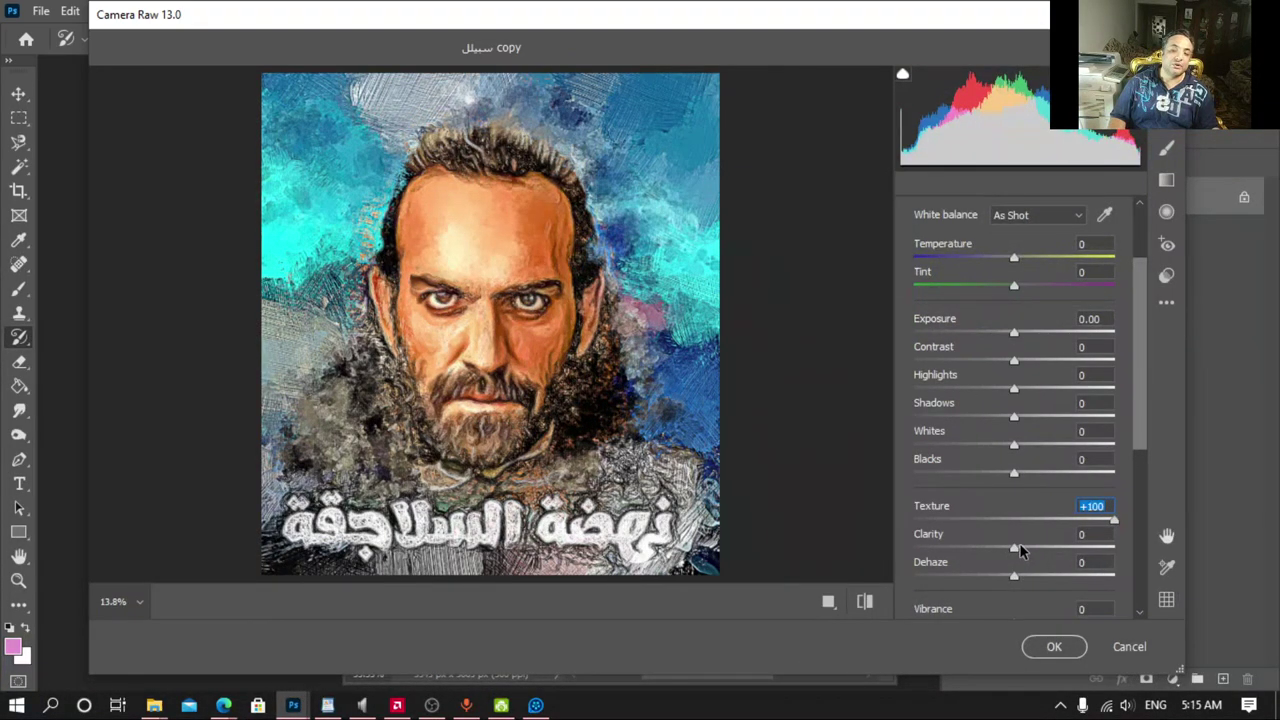
left_click_drag(1016, 552, 1050, 550)
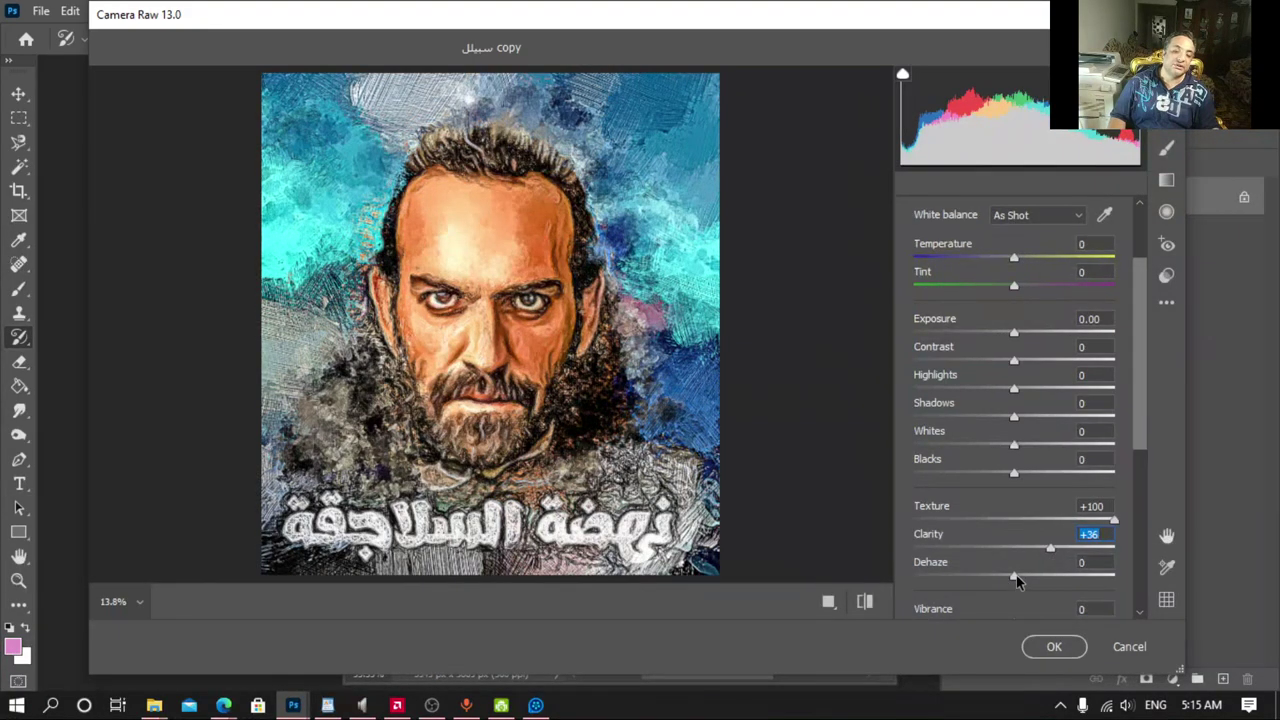
left_click_drag(1013, 577, 1050, 575)
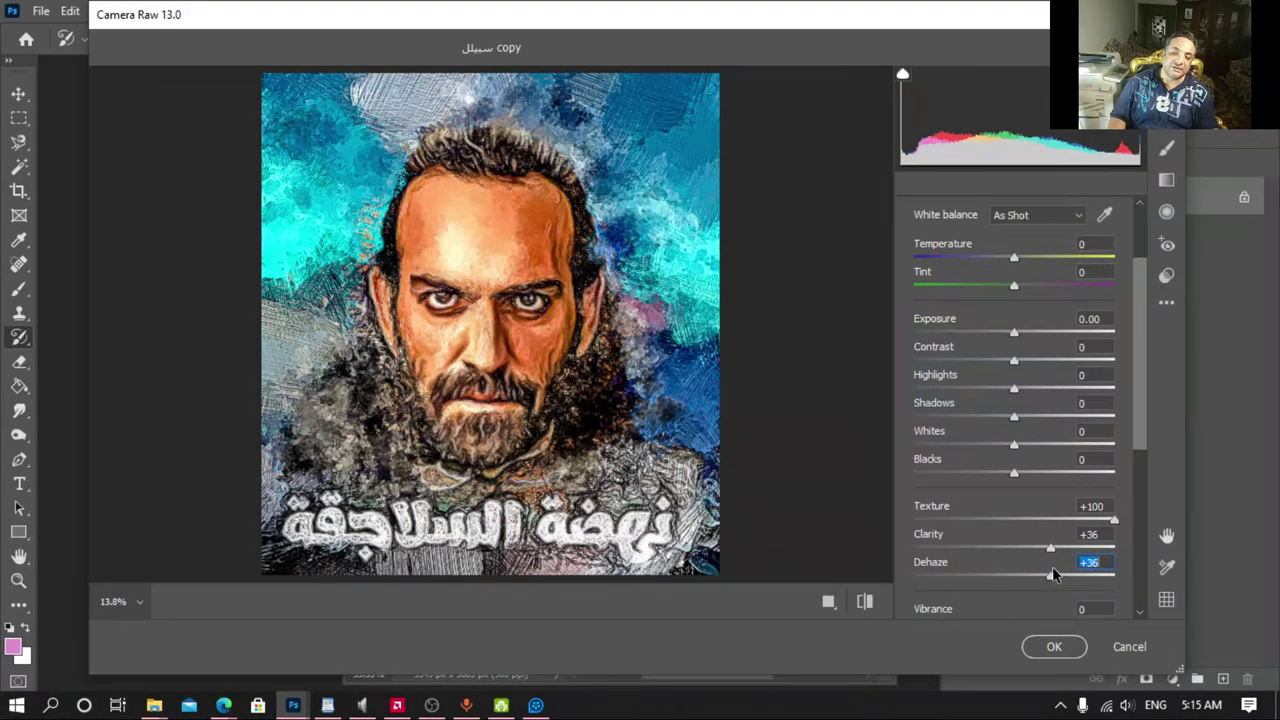
left_click(1054, 646)
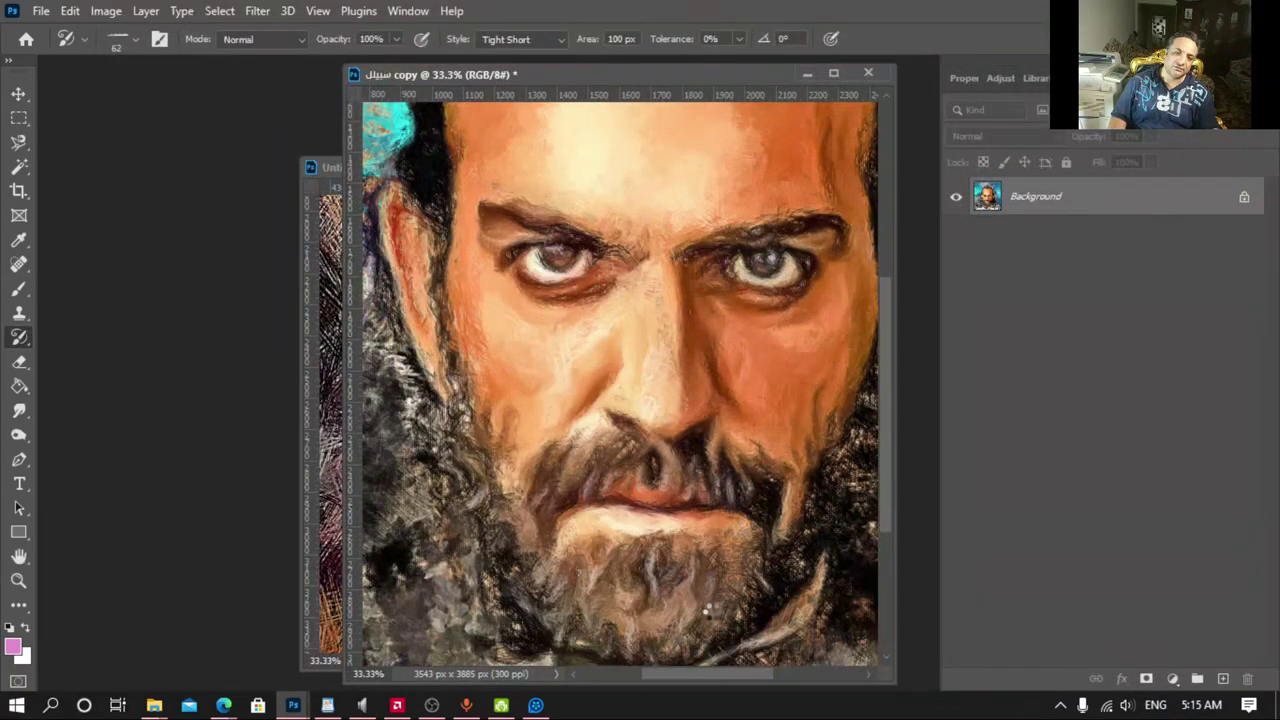
scroll(633, 444, "up", 2)
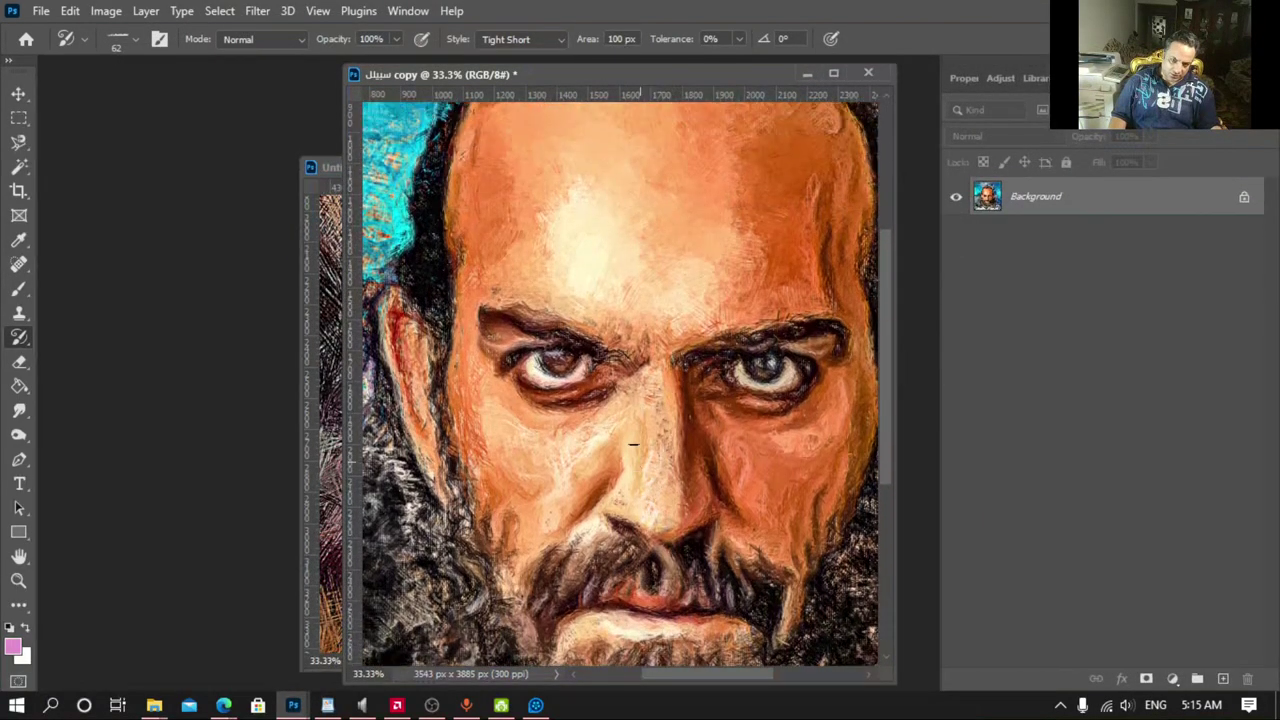
scroll(633, 444, "up", 1)
scroll(658, 428, "up", 1)
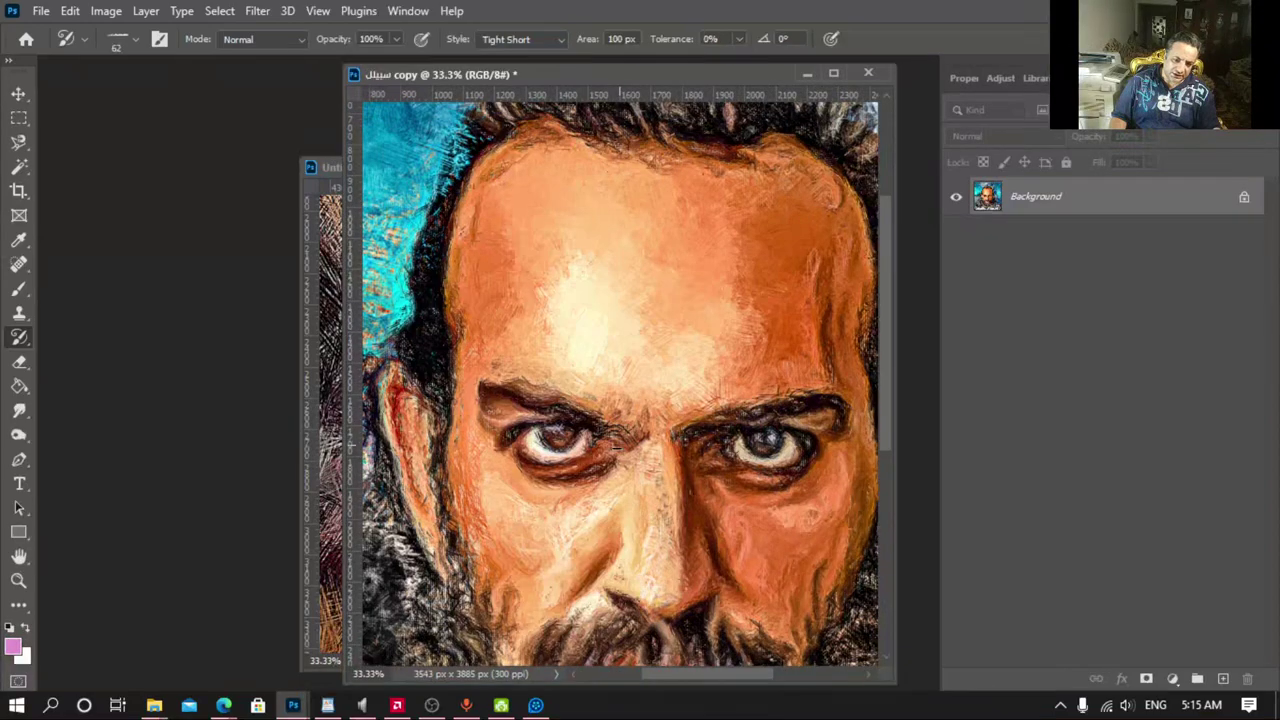
scroll(624, 484, "down", 2)
scroll(624, 484, "down", 2)
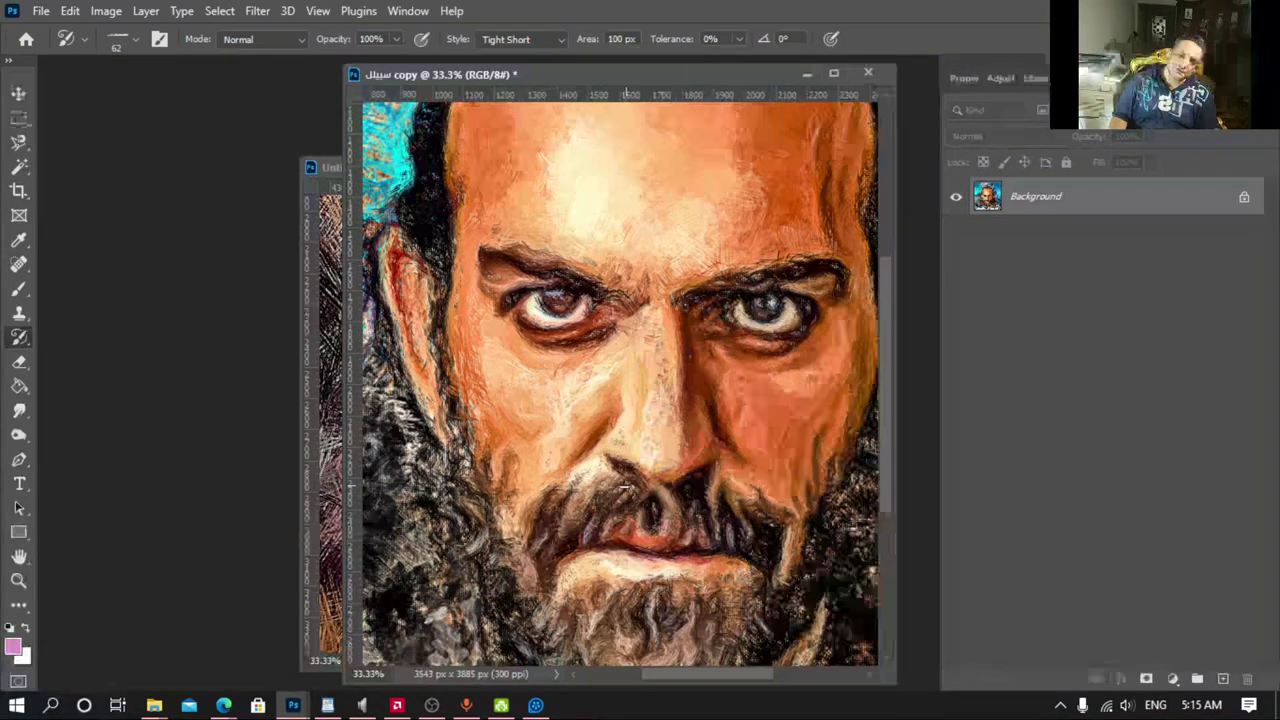
Step: Maximize the document and apply Unsharp Mask: Amount 24%, Radius 4.6 px, Threshold 7
left_click(833, 74)
scroll(647, 333, "up", 5)
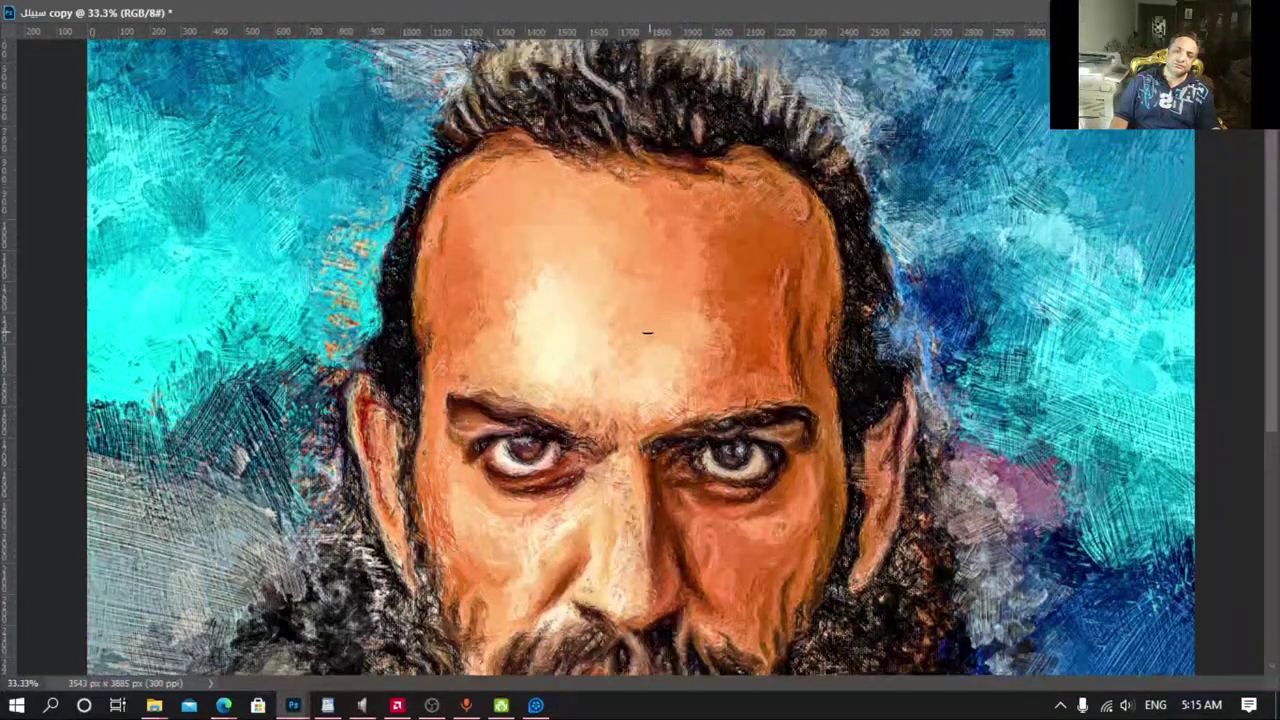
key("alt+t")
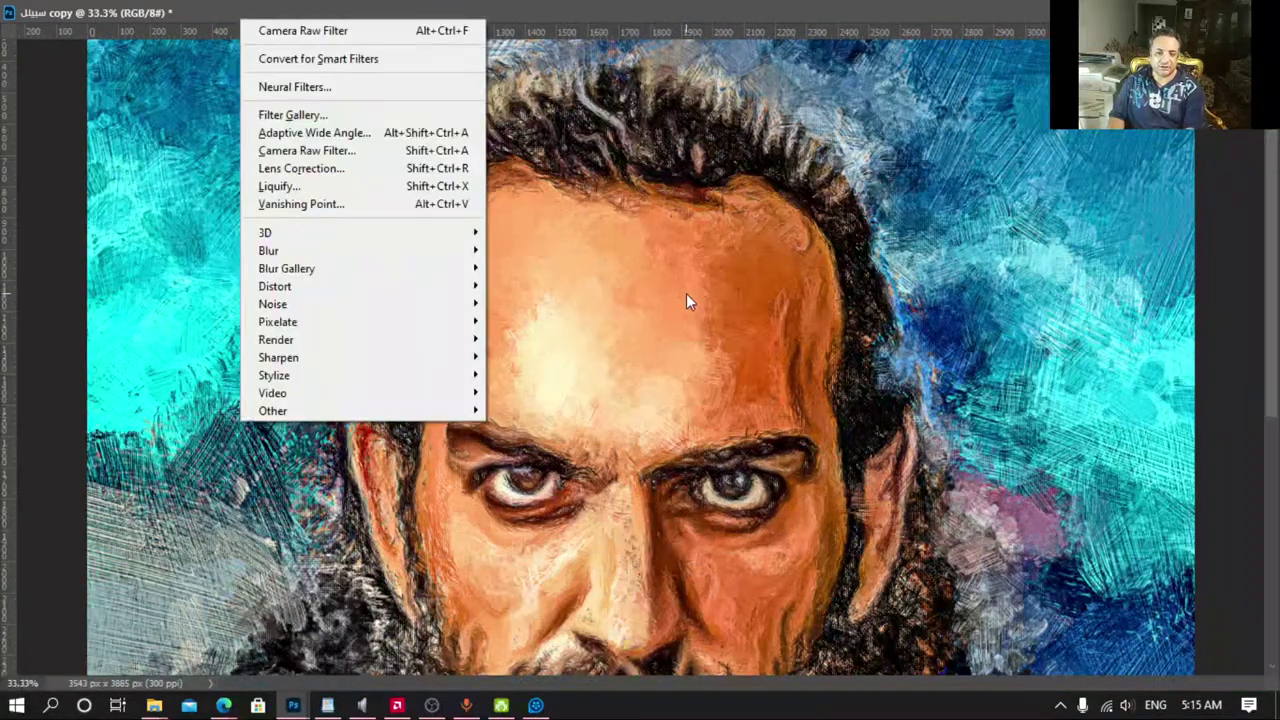
key("Up")
key("Up")
key("Up")
key("Up")
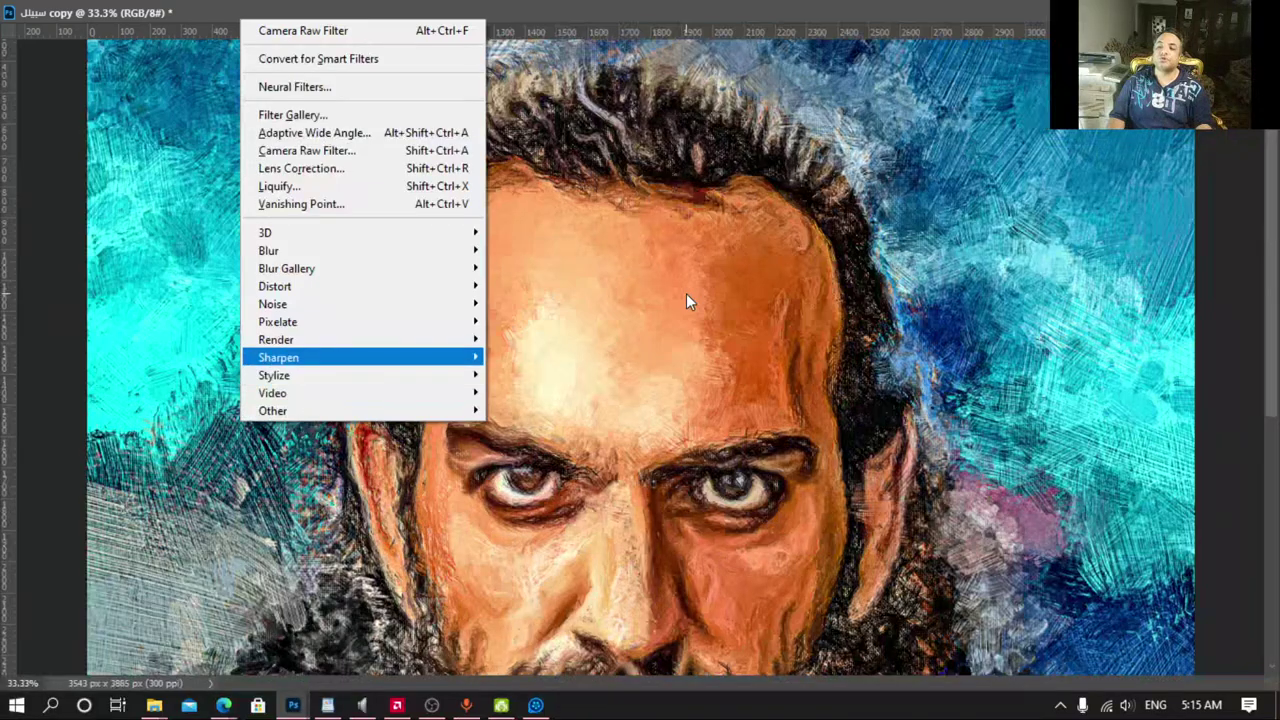
key("Right")
key("Up")
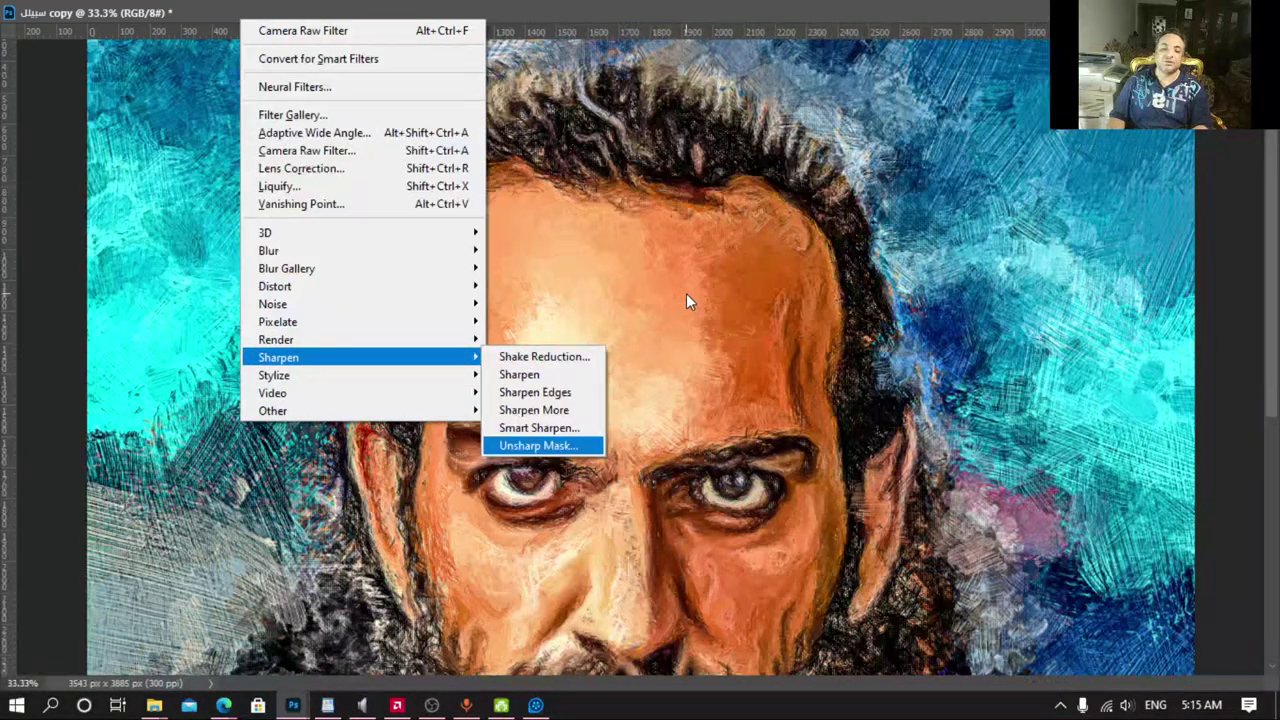
key("Return")
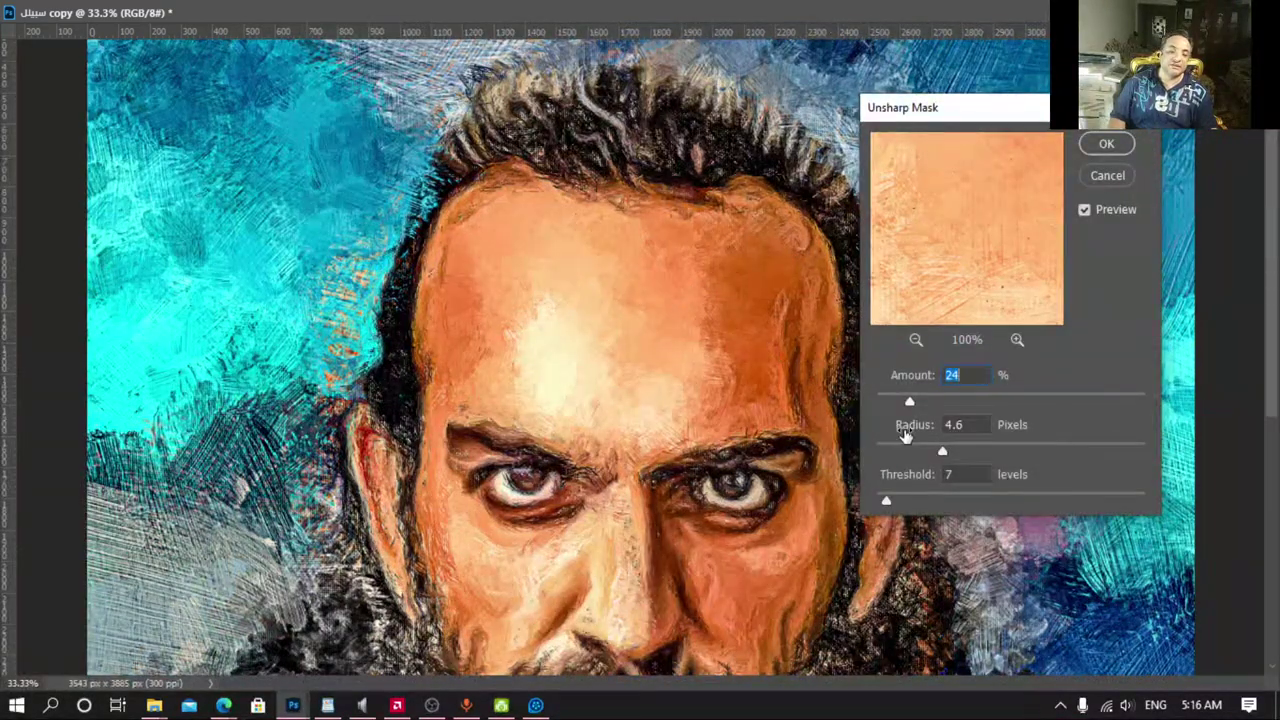
left_click_drag(940, 274, 956, 290)
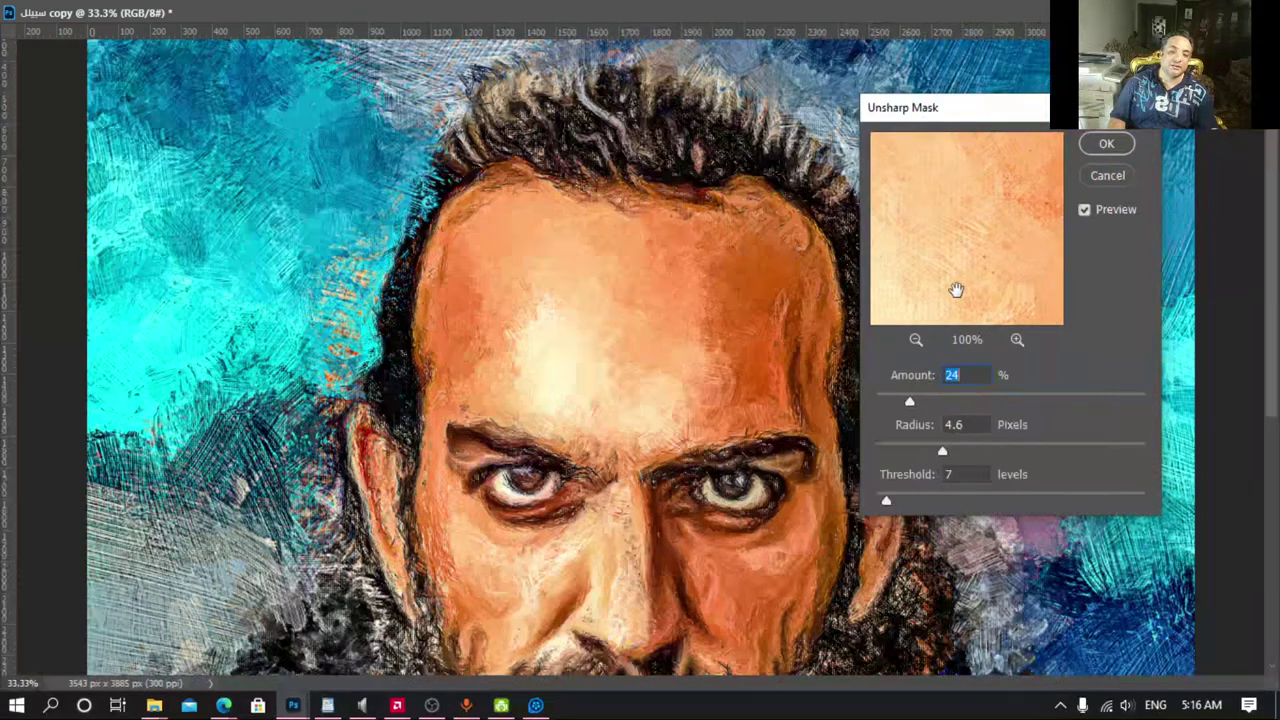
left_click(1104, 143)
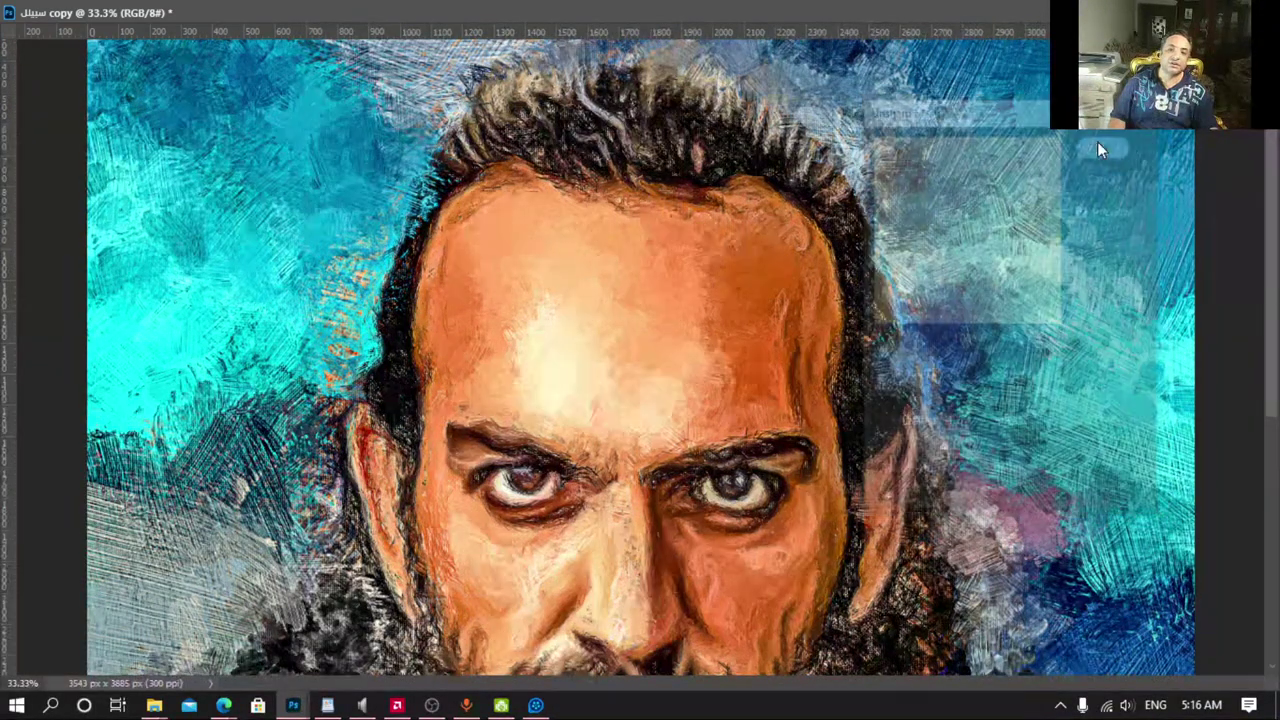
scroll(640, 360, "down", 2)
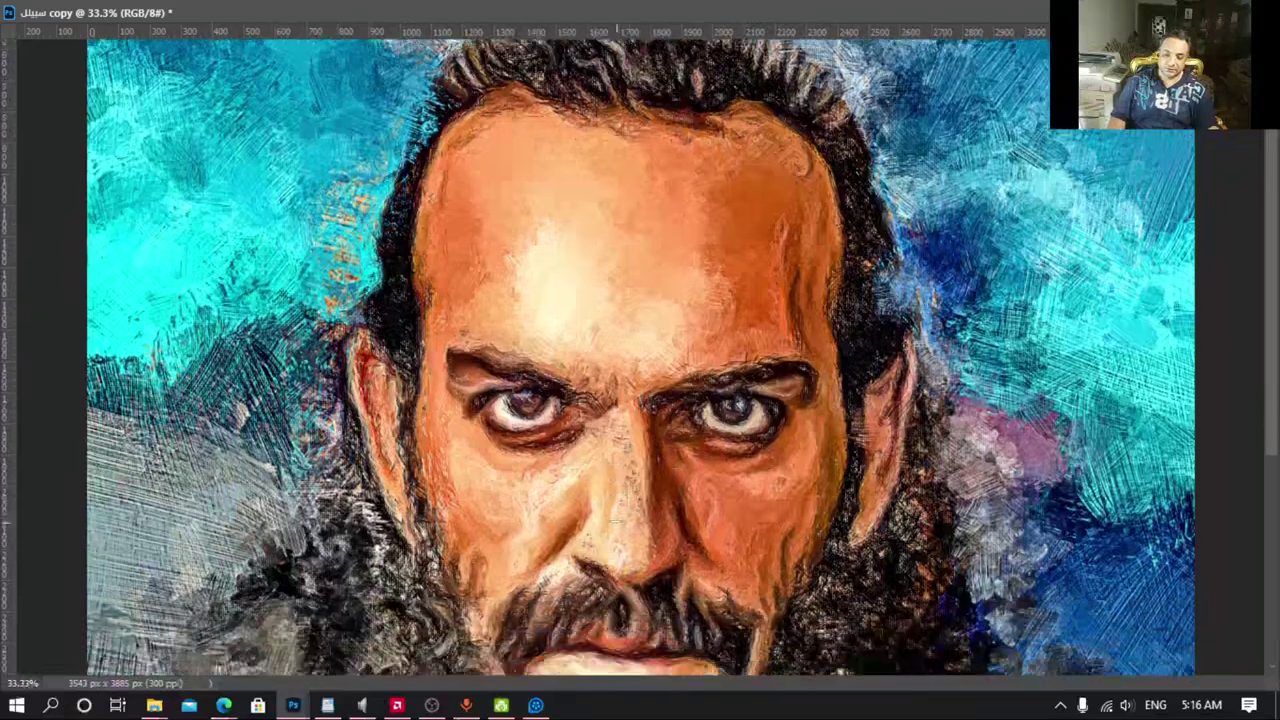
scroll(617, 480, "down", 3)
scroll(620, 482, "down", 3)
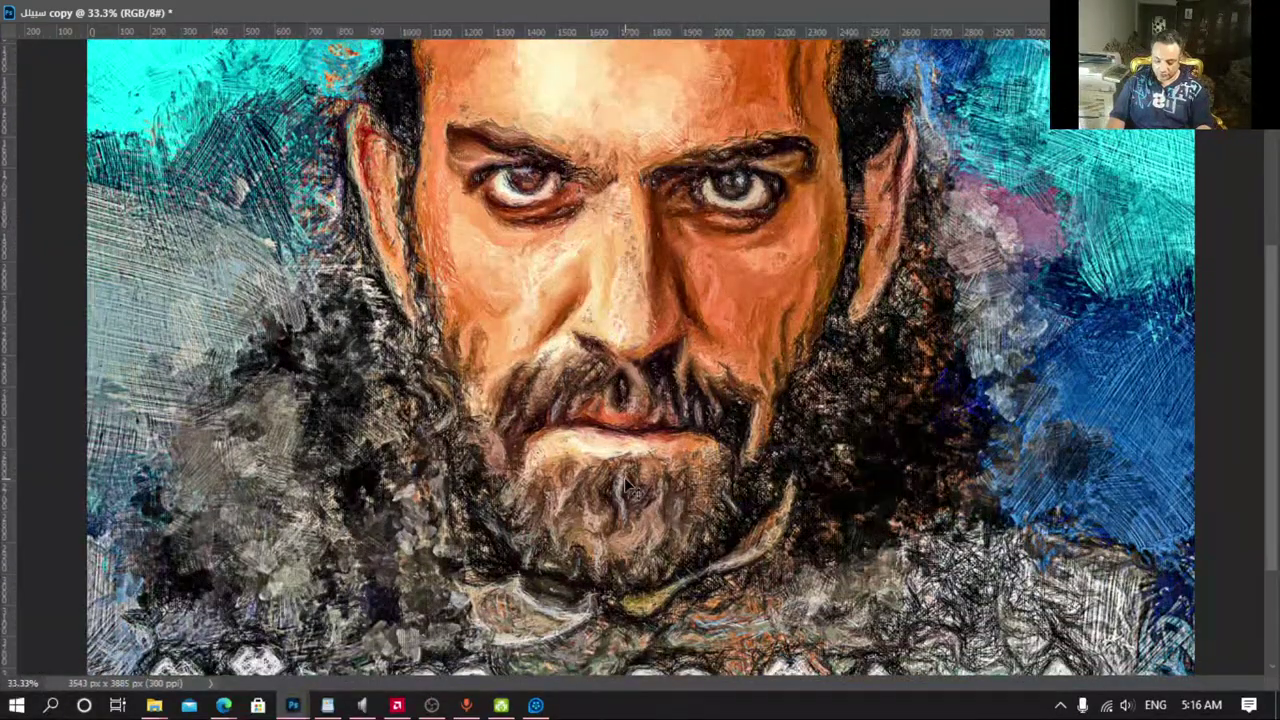
Step: Boost the portrait's Hue/Saturation to +28 saturation
key("ctrl+u")
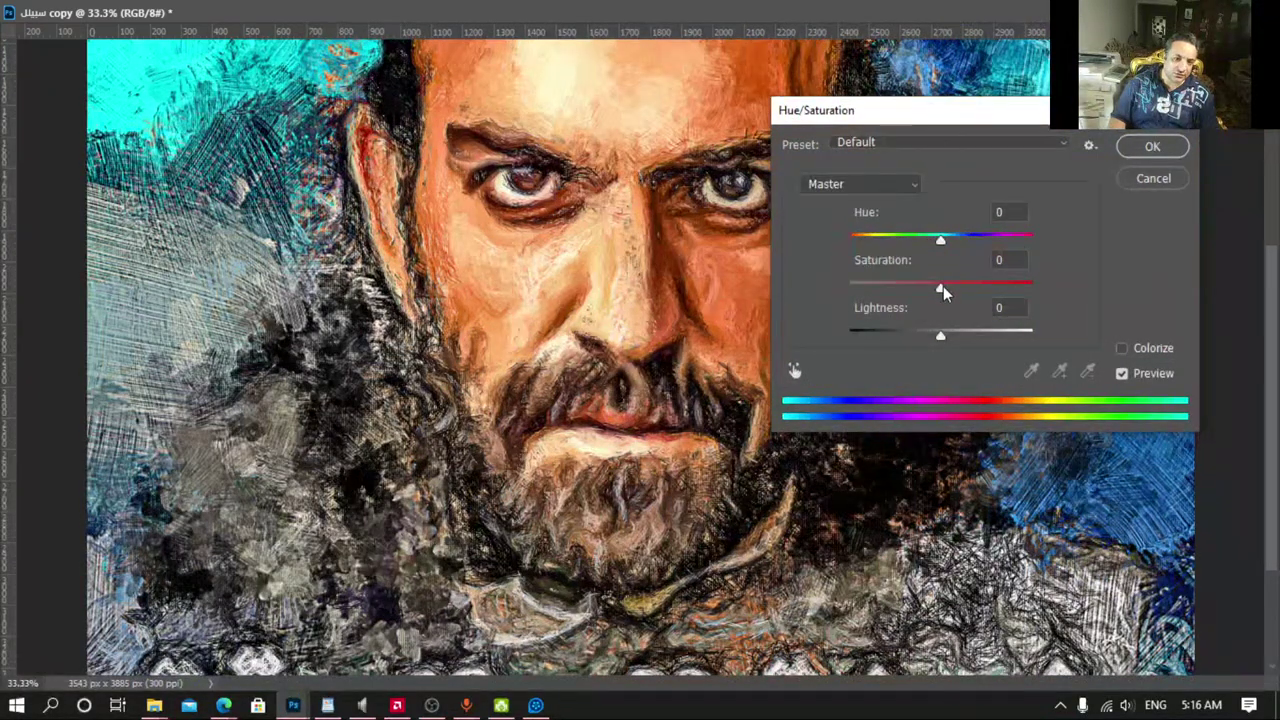
left_click_drag(943, 286, 967, 289)
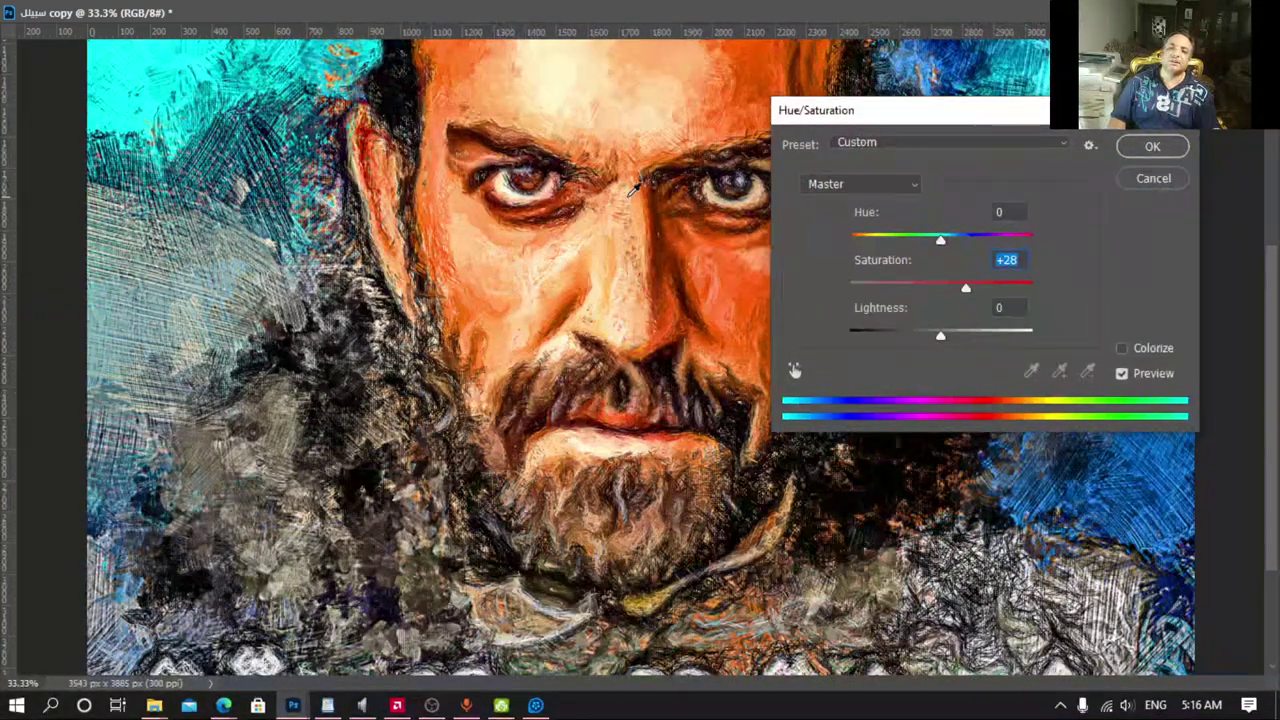
left_click(1135, 148)
left_click(1147, 149)
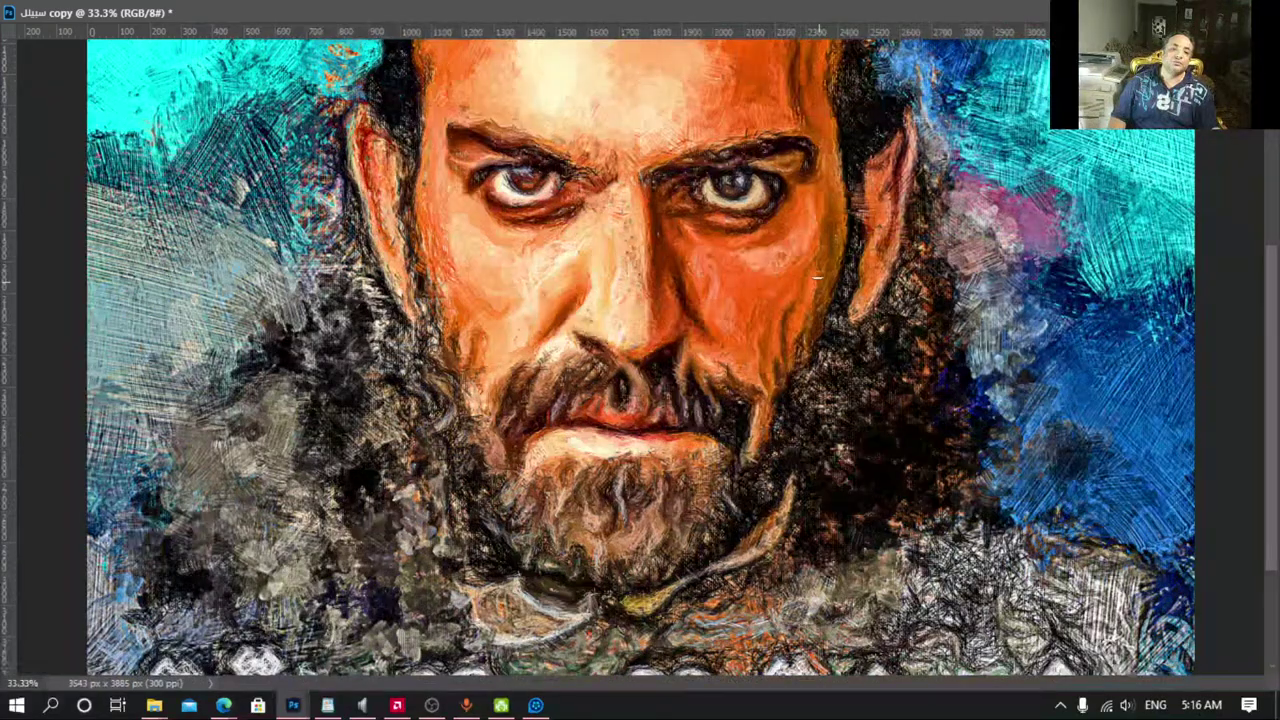
Step: Zoom to 200% and inspect the eyes, forehead and hairline for dark specks
key("ctrl+plus")
key("ctrl+plus")
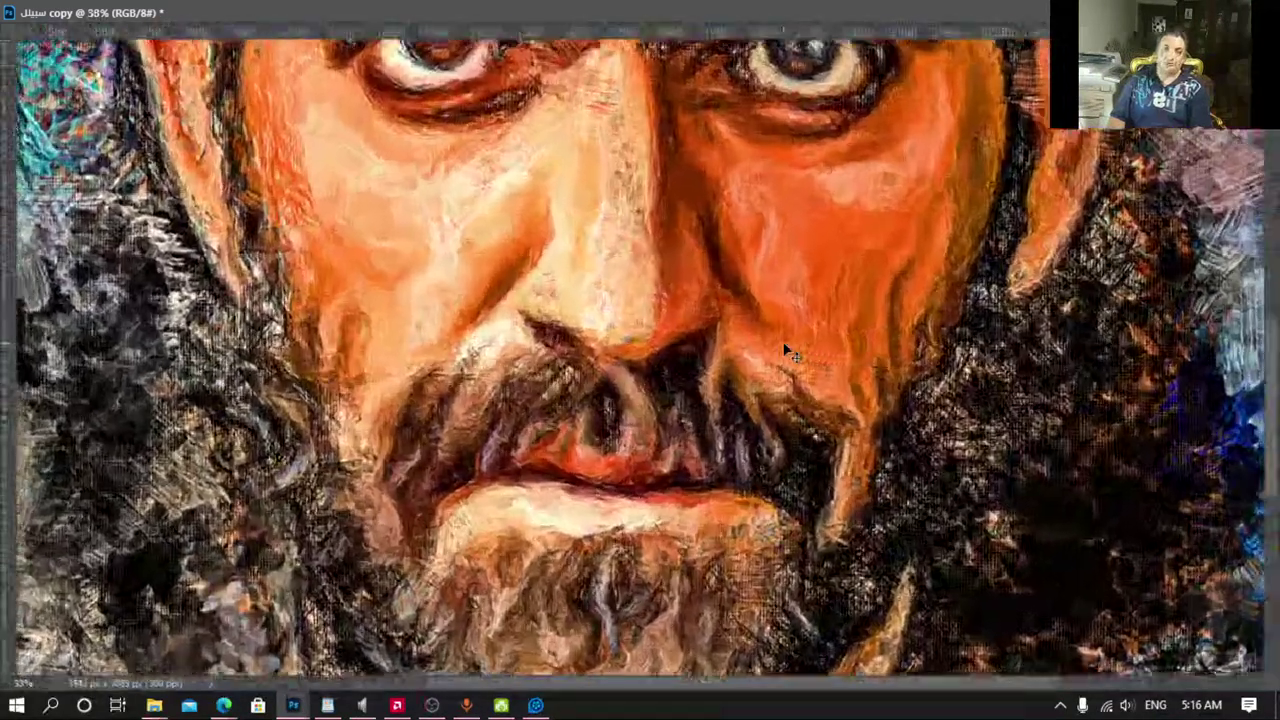
left_click_drag(673, 339, 588, 524)
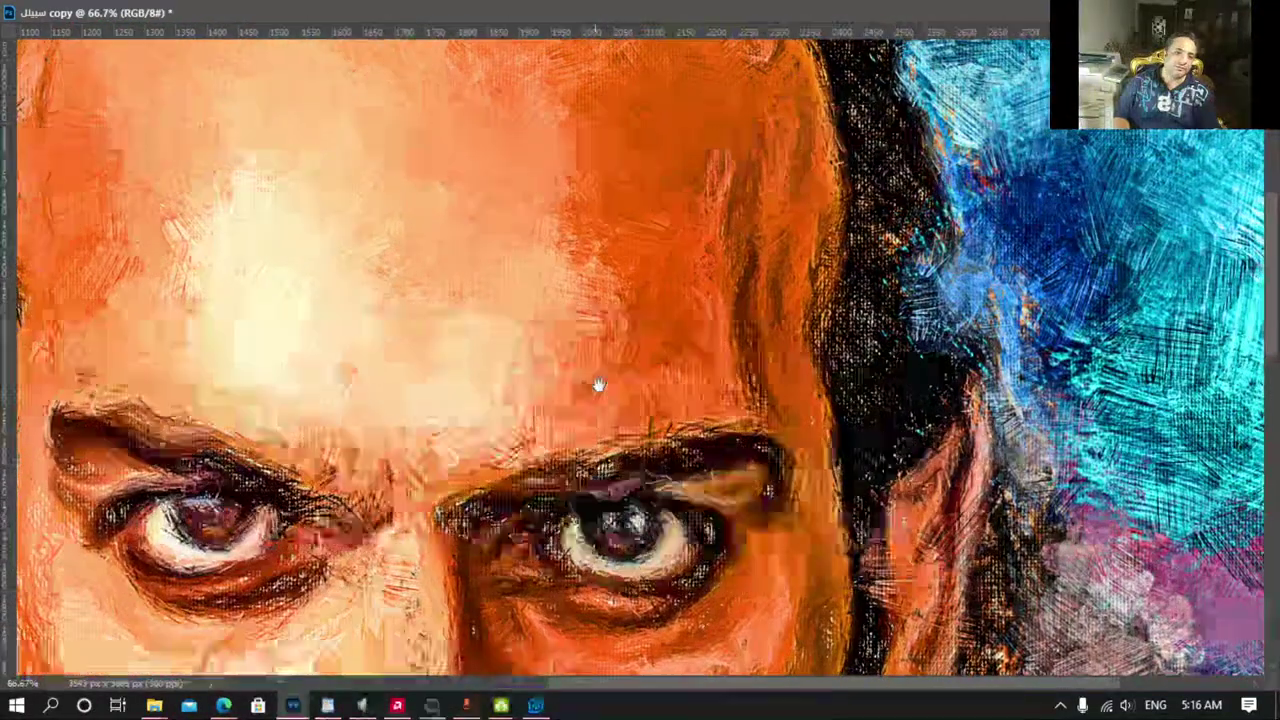
left_click_drag(600, 380, 757, 594)
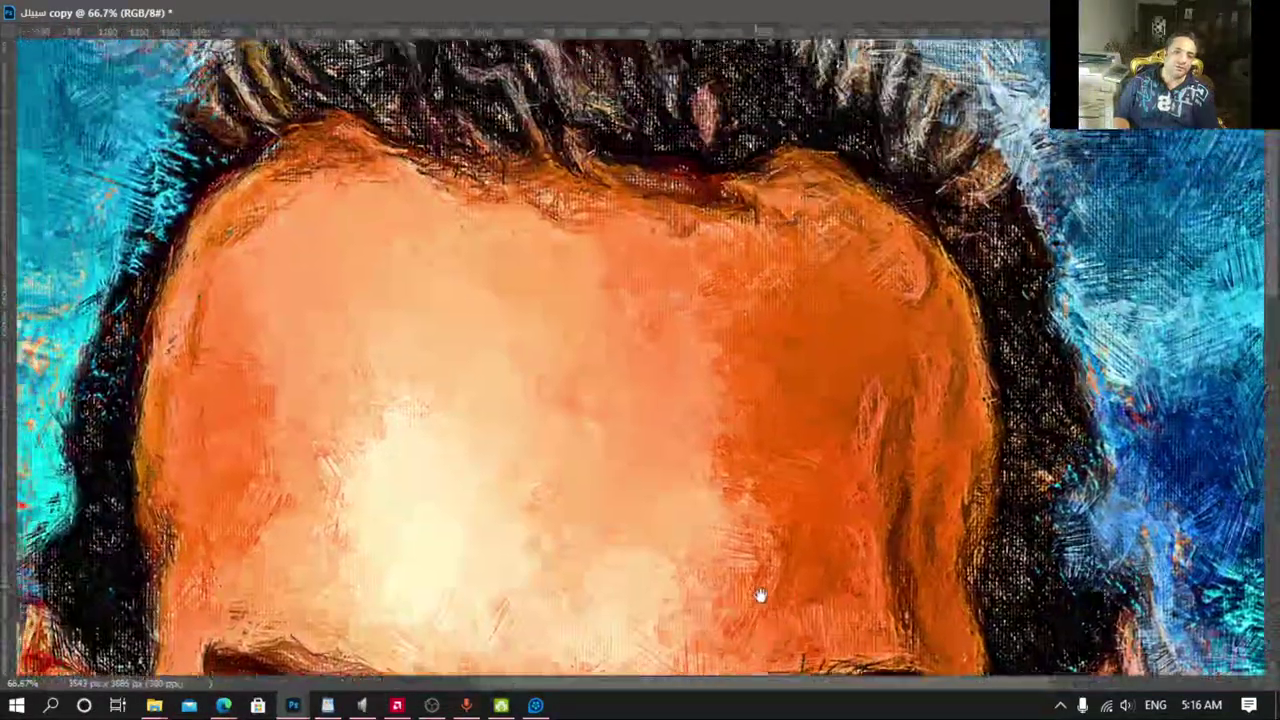
mouse_move(520, 480)
left_mouse_down()
mouse_move(724, 594)
mouse_move(691, 234)
left_mouse_up()
scroll(722, 443, "down", 4)
scroll(722, 443, "up", 2)
scroll(643, 286, "up", 3)
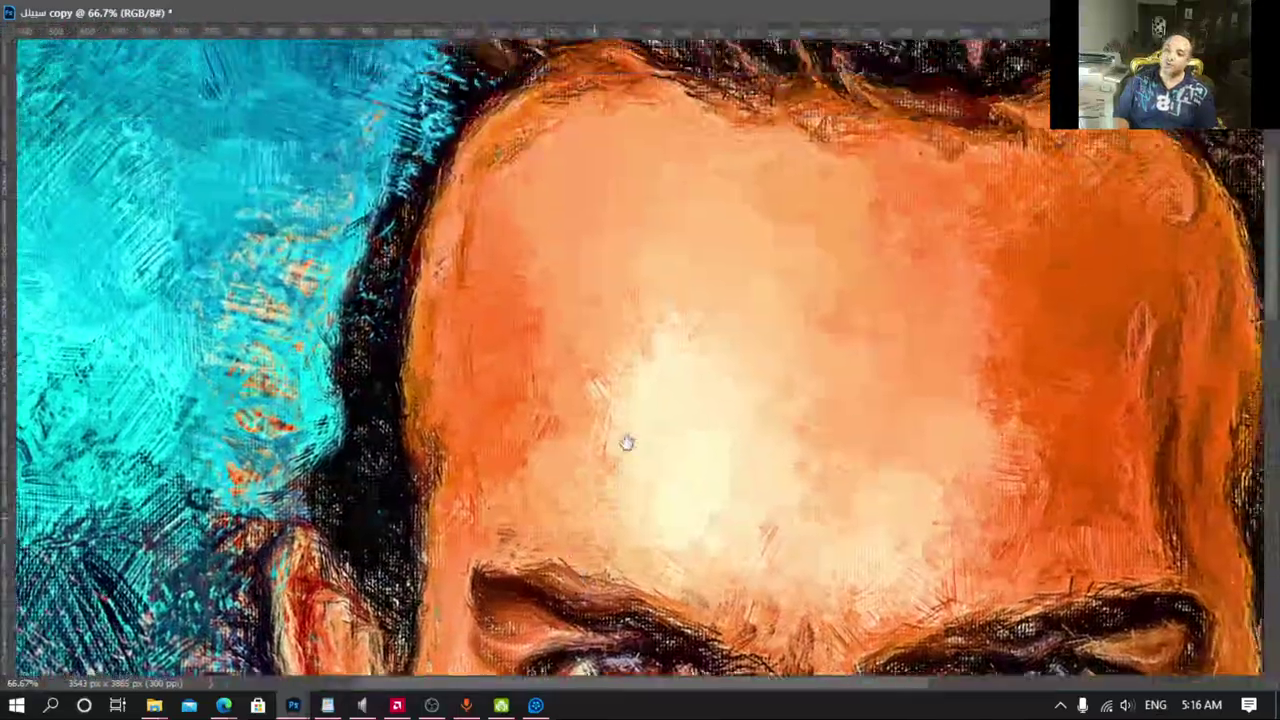
scroll(626, 443, "up", 3)
scroll(663, 346, "up", 1)
left_click_drag(703, 287, 661, 353)
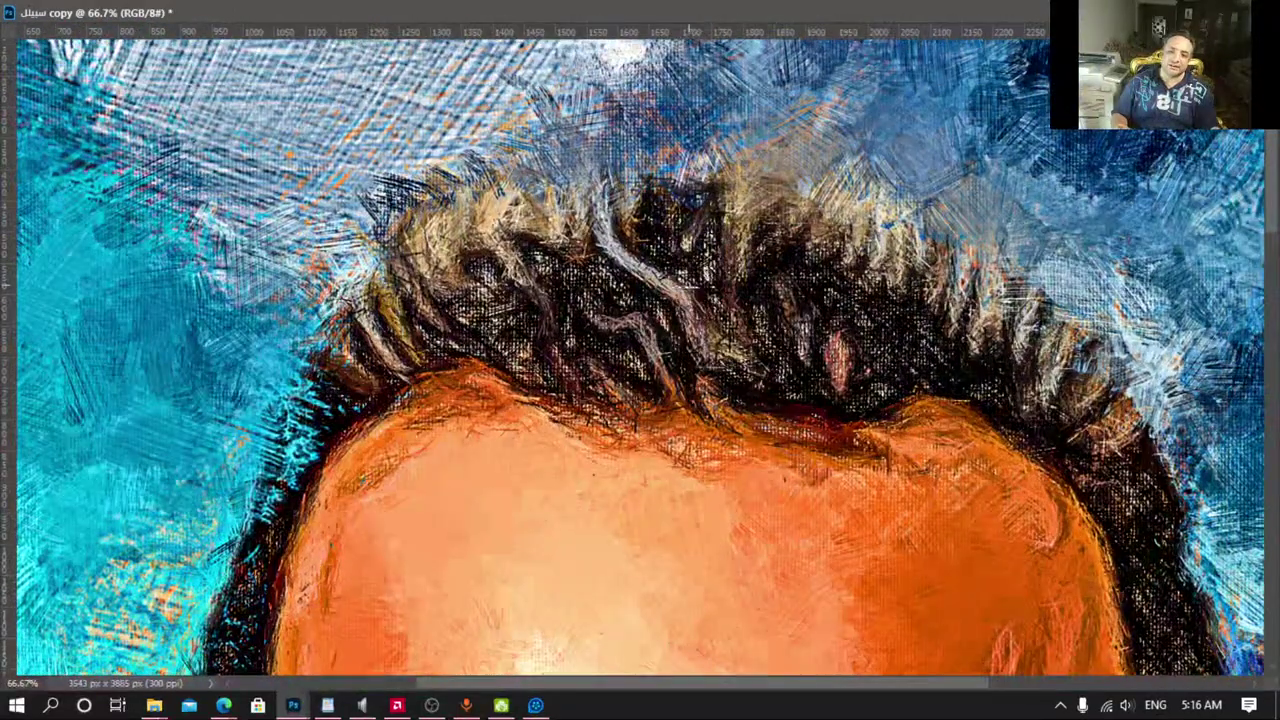
scroll(789, 250, "up", 1)
scroll(789, 250, "up", 1)
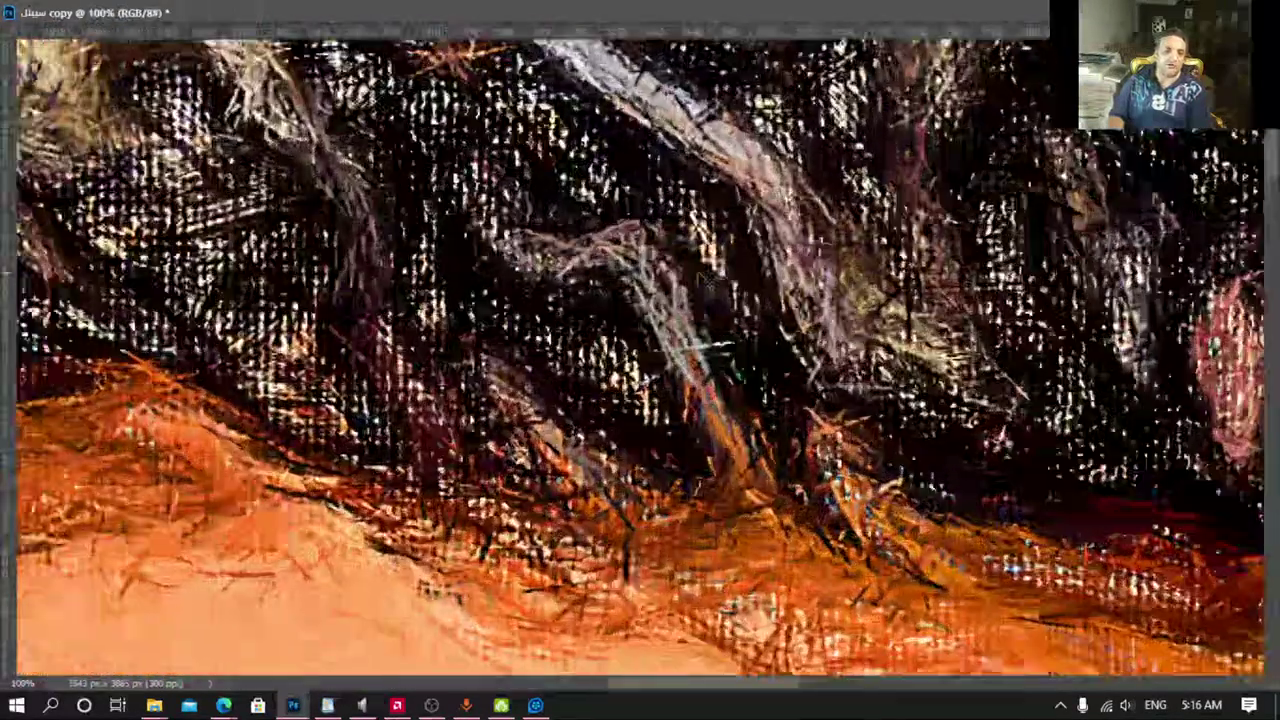
scroll(789, 250, "up", 3)
scroll(700, 270, "up", 3)
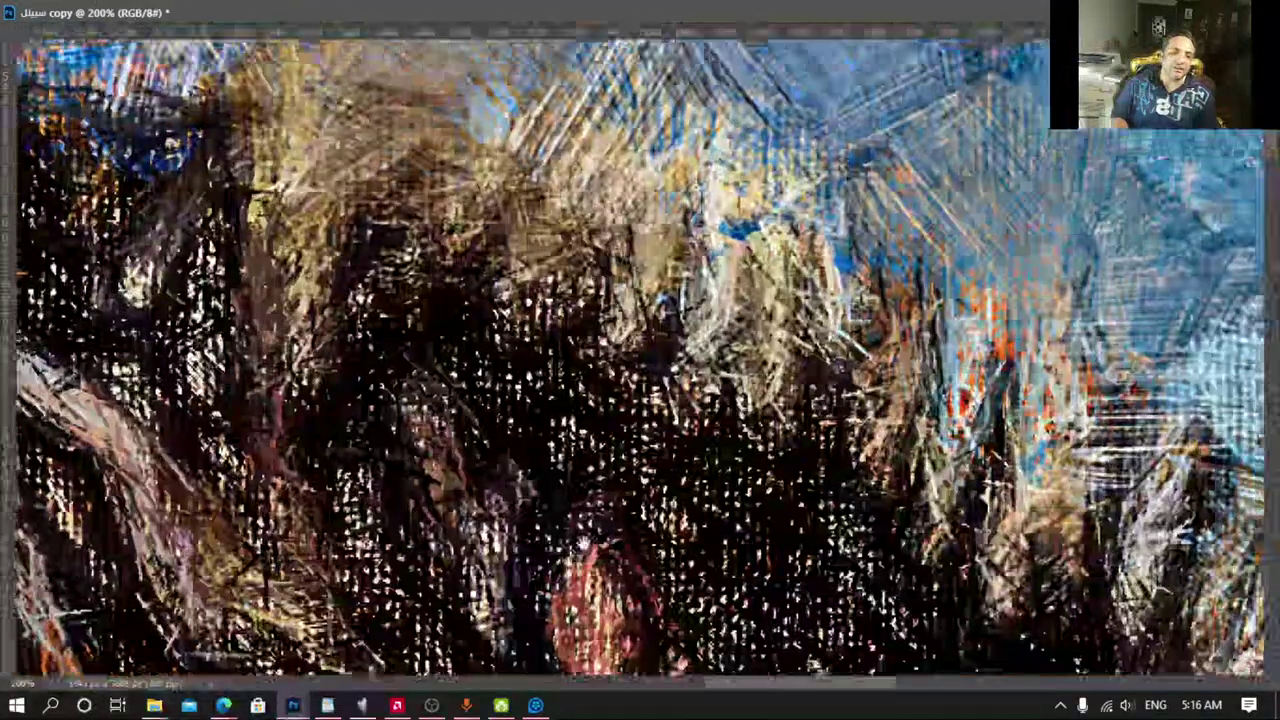
scroll(624, 287, "down", 3)
scroll(703, 409, "down", 5)
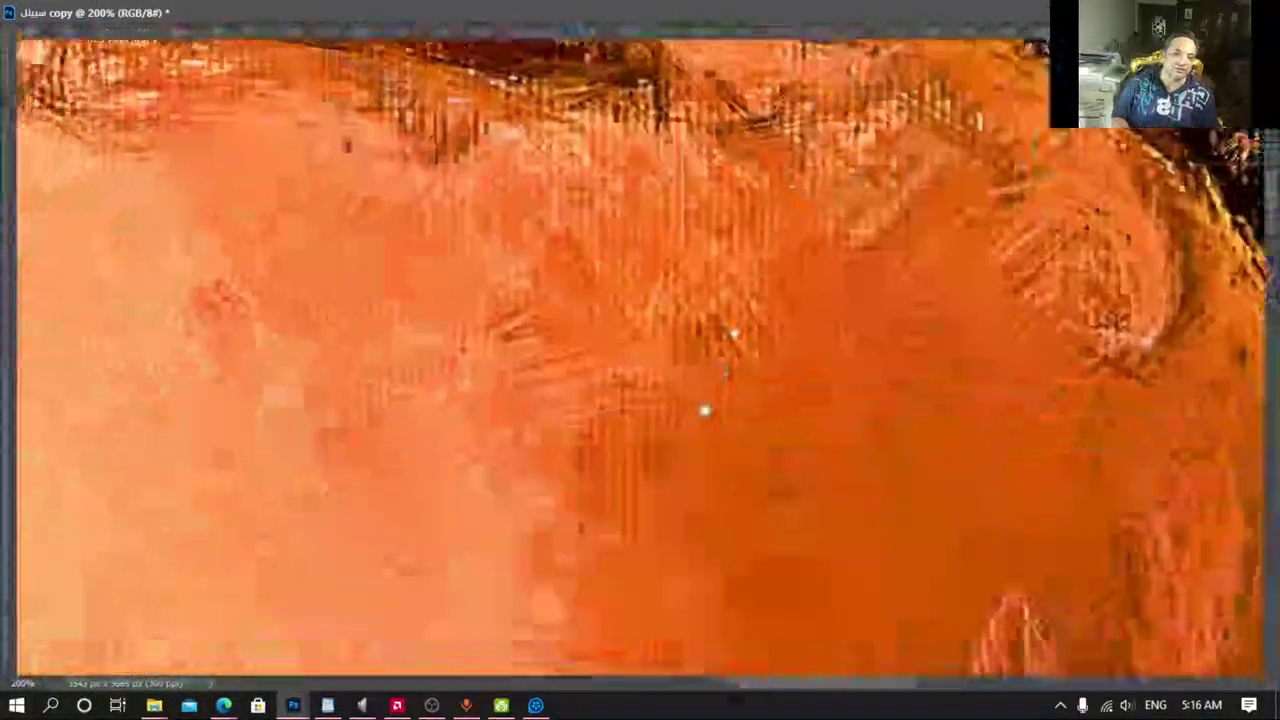
scroll(686, 417, "down", 3)
scroll(607, 447, "down", 2)
scroll(629, 337, "down", 2)
scroll(623, 514, "down", 5)
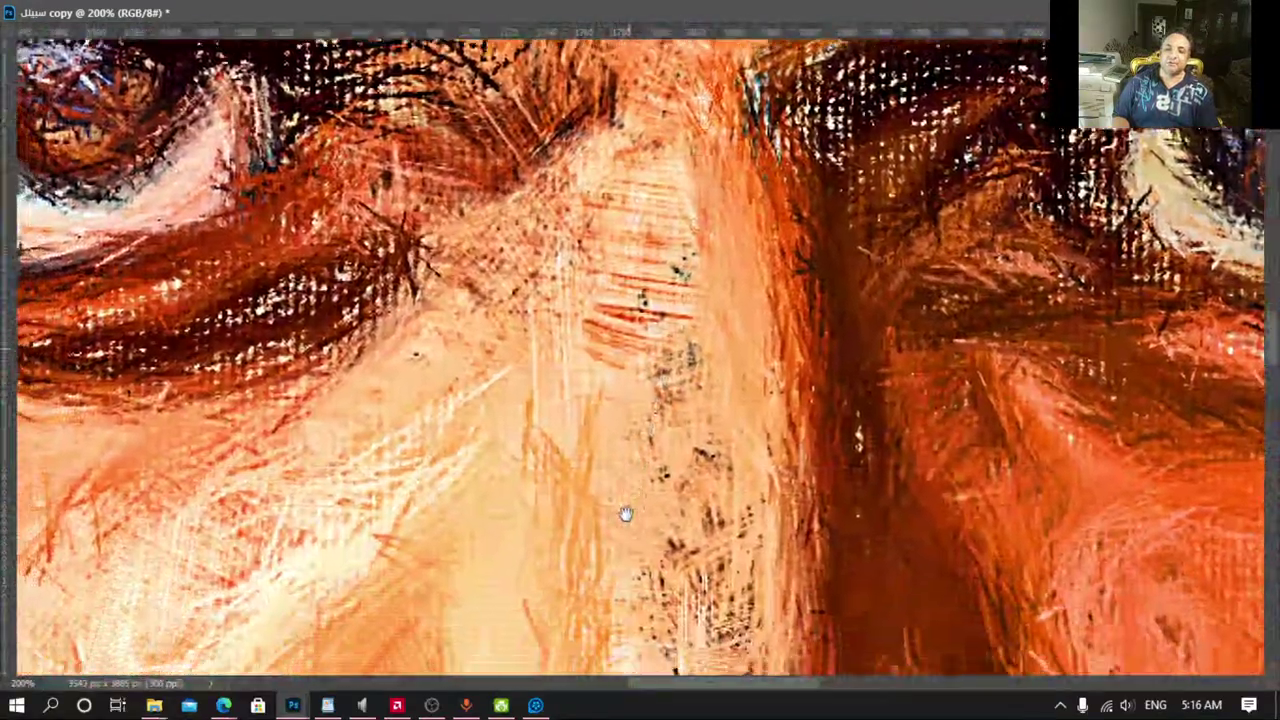
scroll(617, 363, "down", 2)
scroll(695, 494, "down", 1)
scroll(695, 494, "down", 3)
scroll(660, 400, "down", 3)
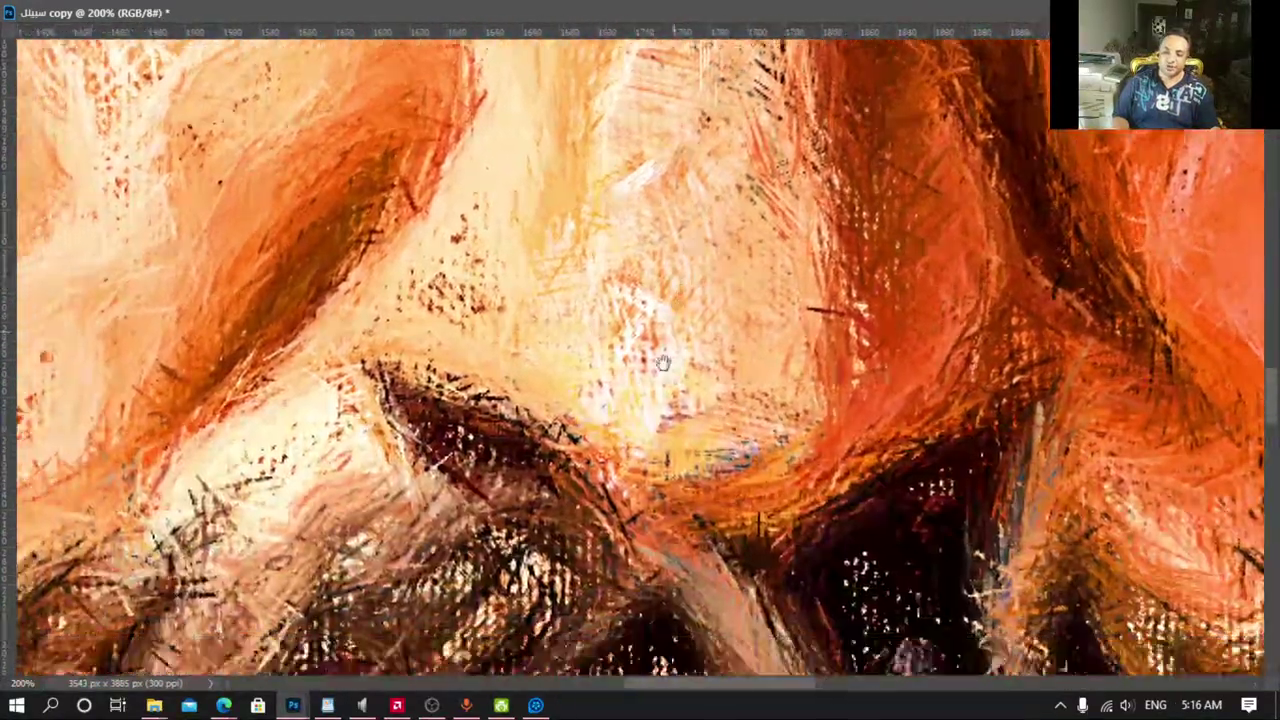
scroll(640, 480, "down", 1)
scroll(702, 283, "up", 4)
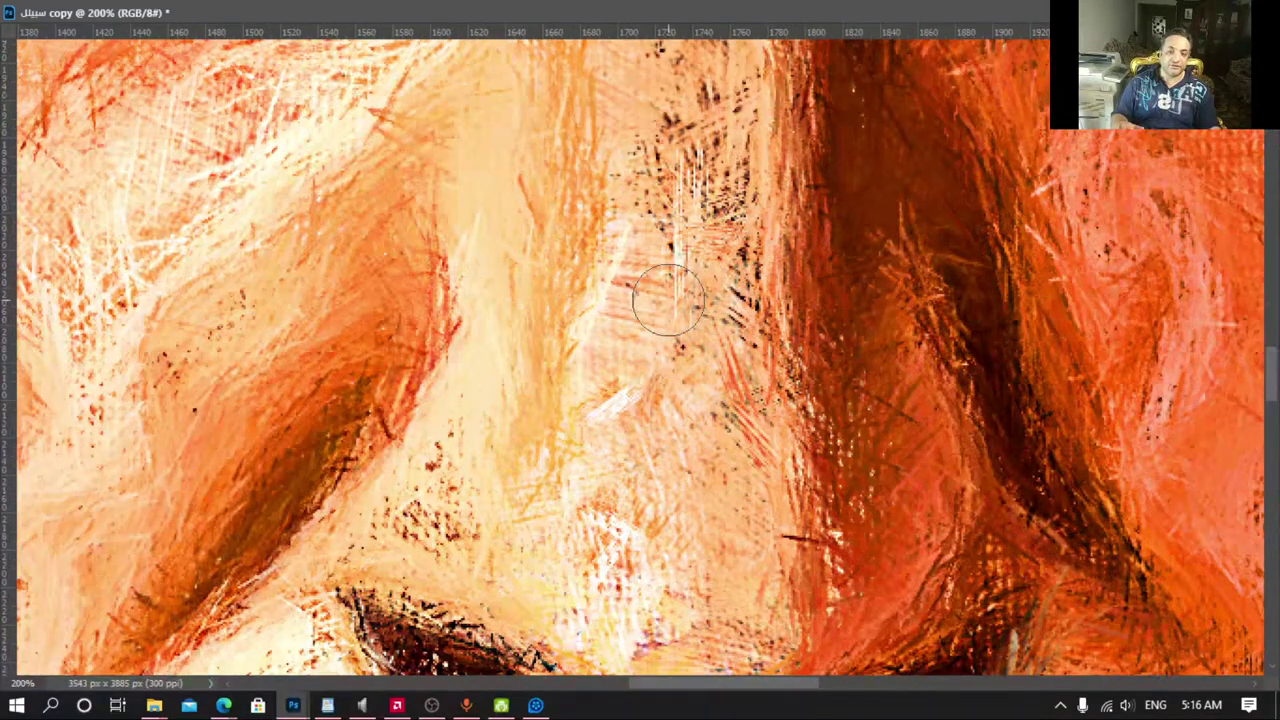
Step: Select the Spot Healing Brush and let the document fill the screen
key("f")
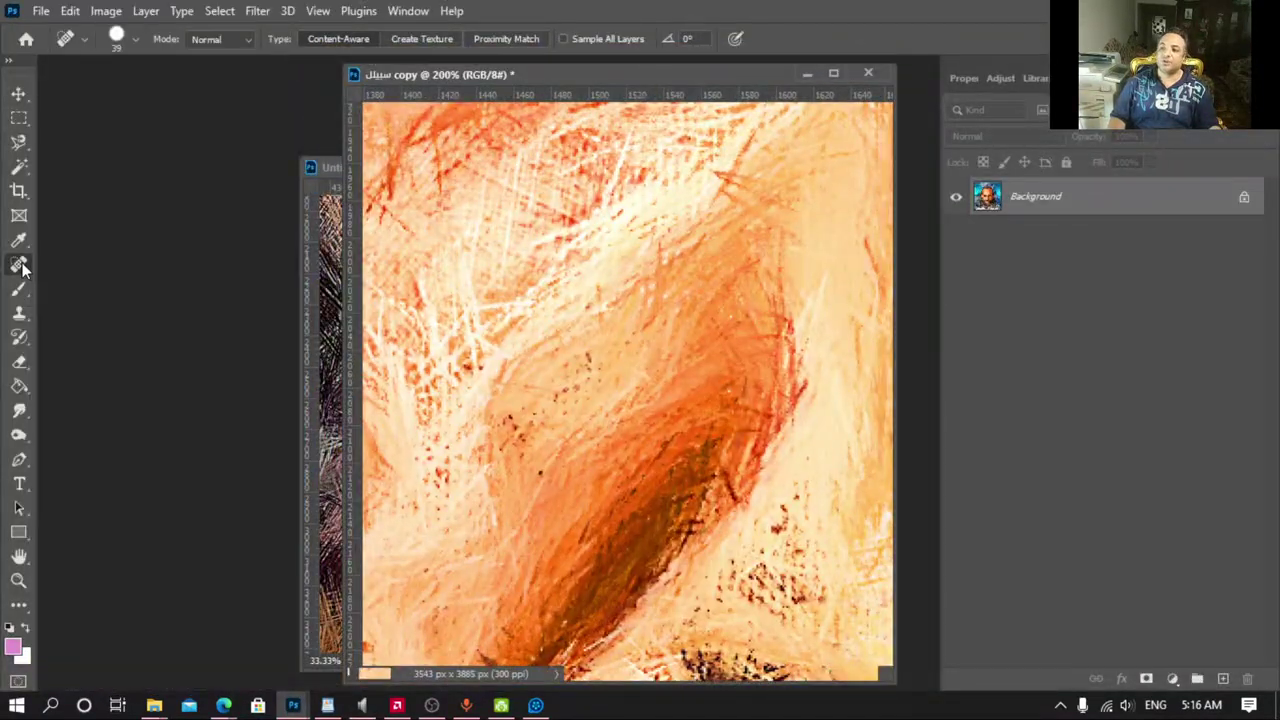
right_click(19, 264)
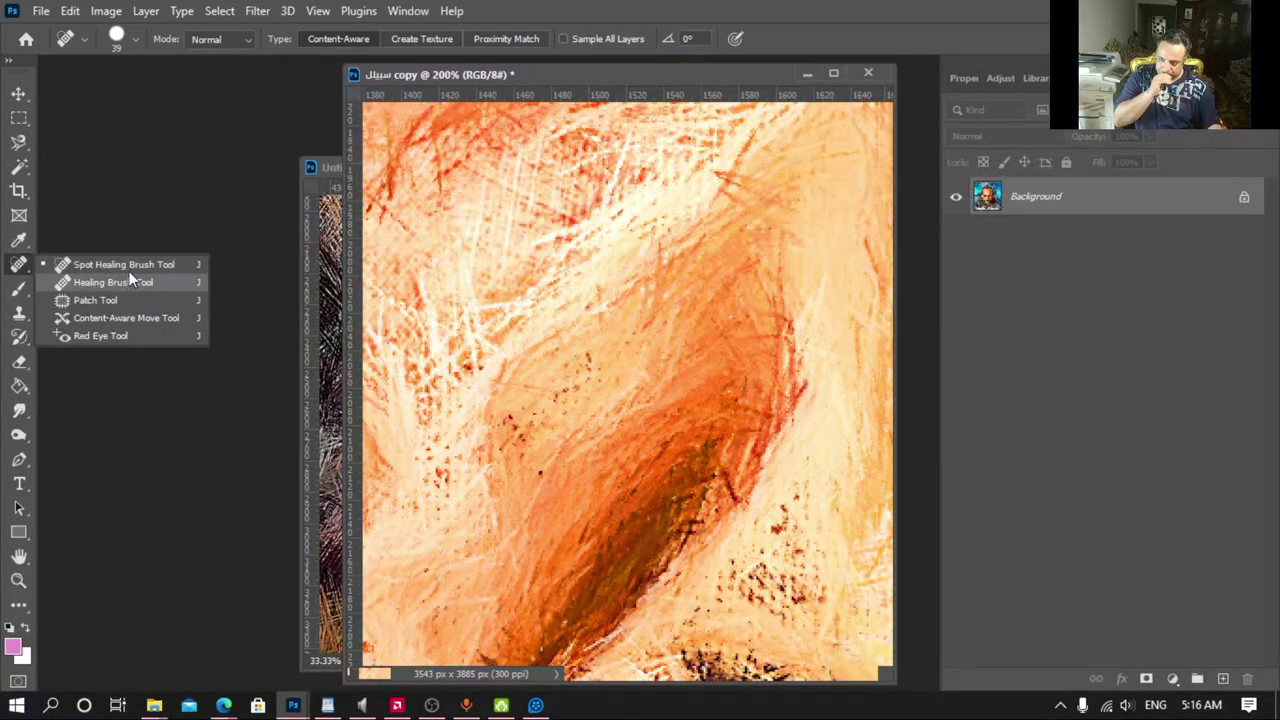
left_click(139, 264)
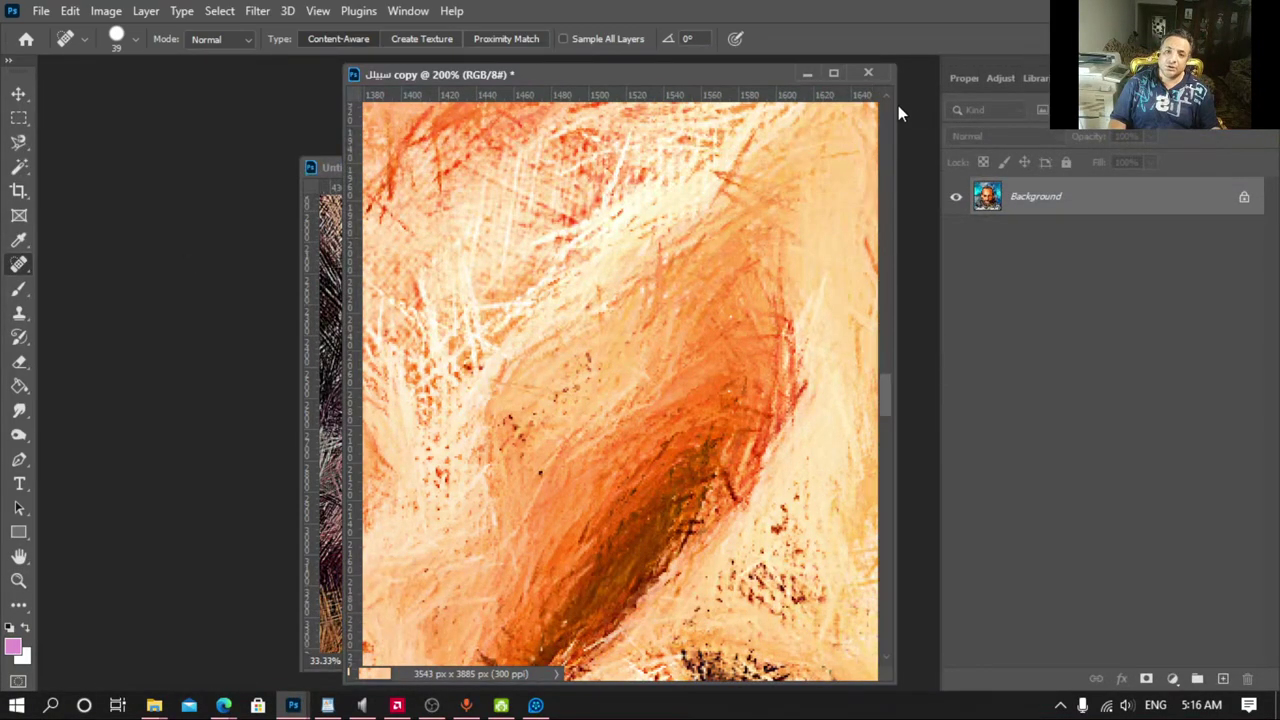
left_click(834, 75)
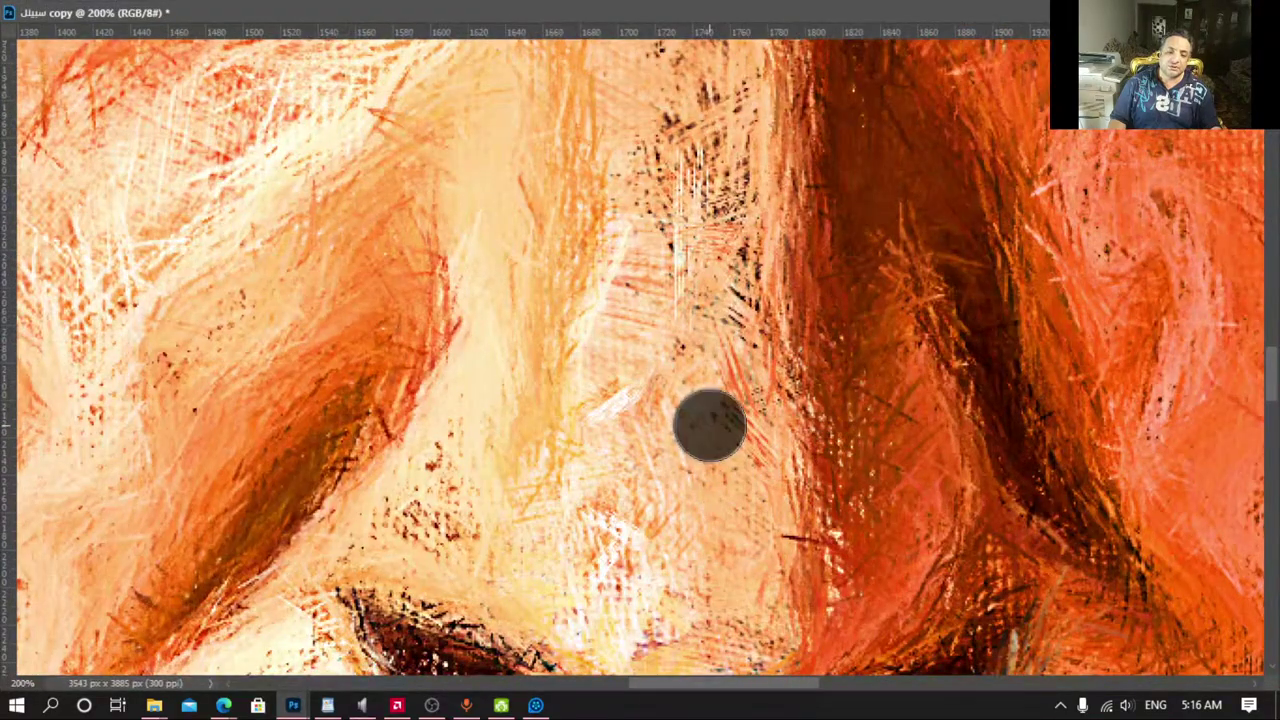
Step: Heal the dark specks beside the nose bridge, inner eye corner and brow
left_click(676, 362)
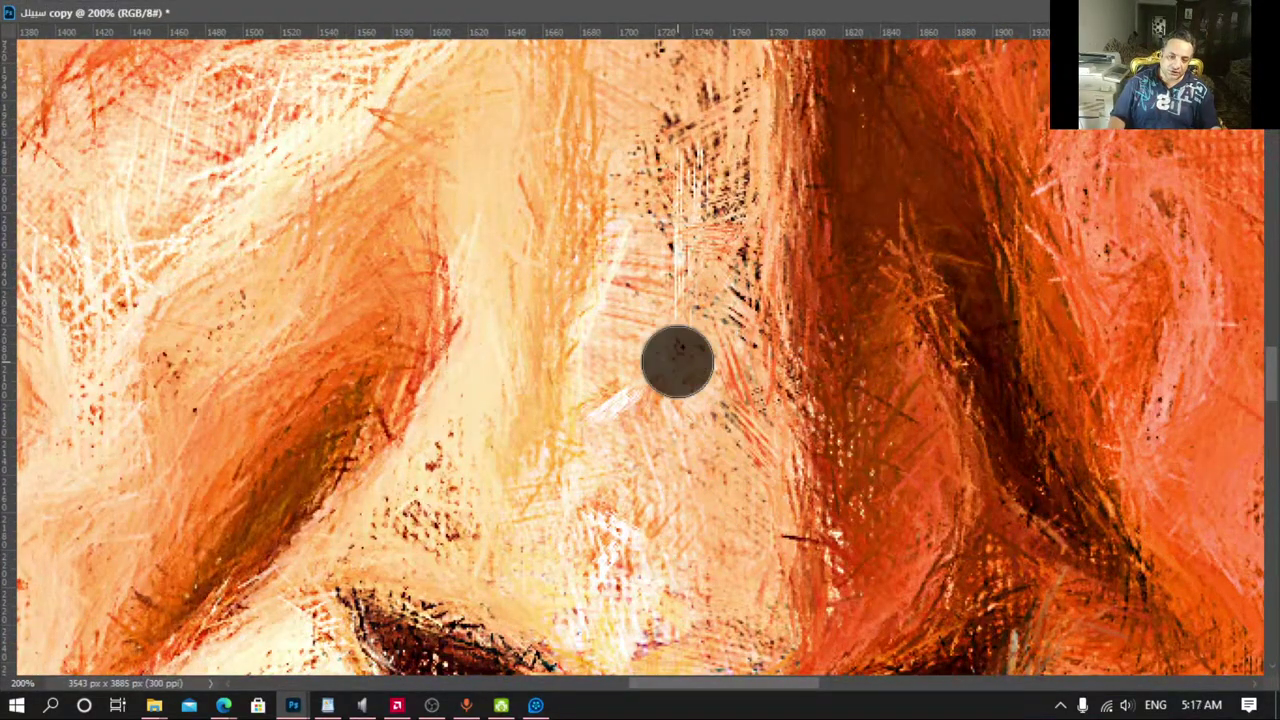
left_click_drag(450, 545, 418, 545)
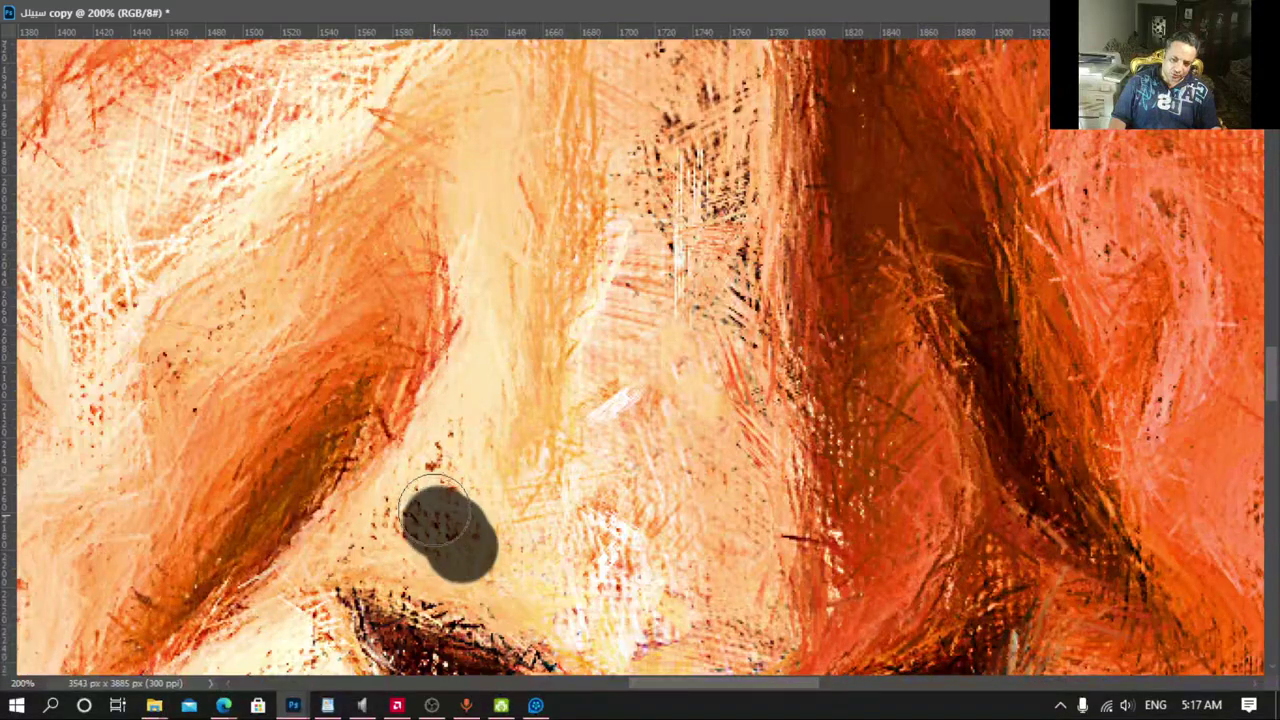
left_click(400, 515)
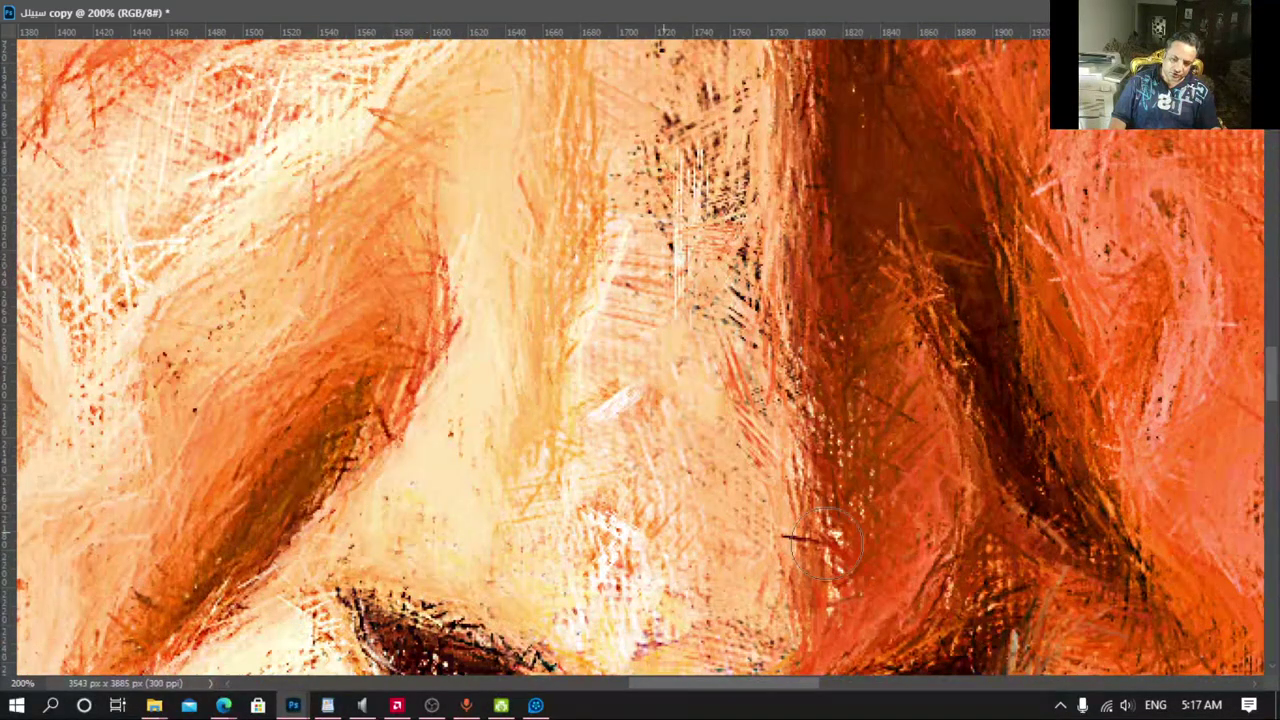
left_click_drag(726, 384, 745, 450)
mouse_move(688, 388)
left_mouse_down()
mouse_move(672, 390)
mouse_move(686, 305)
left_mouse_up()
Step: Heal the remaining specks along the nose bridge, then zoom out to check
mouse_move(640, 420)
left_mouse_down()
mouse_move(676, 313)
mouse_move(623, 470)
left_mouse_up()
left_click_drag(600, 428, 614, 506)
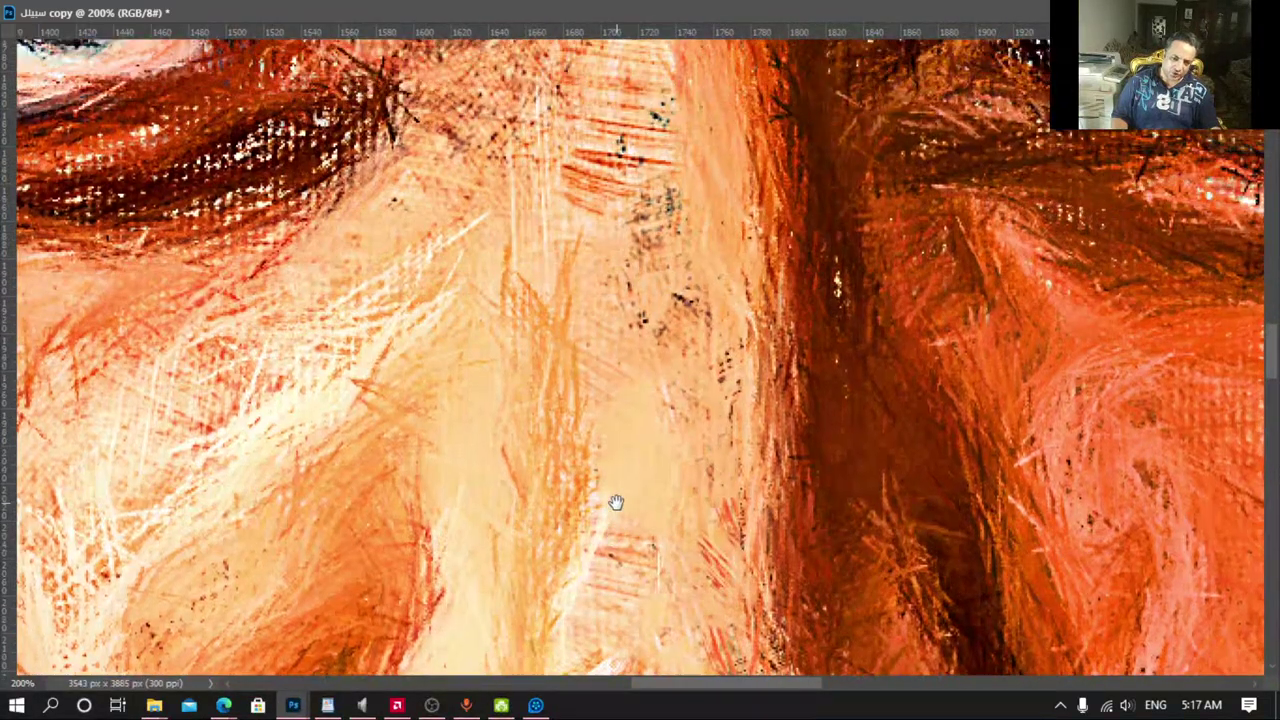
left_click_drag(600, 585, 603, 545)
mouse_move(630, 385)
left_mouse_down()
mouse_move(662, 215)
mouse_move(652, 130)
left_mouse_up()
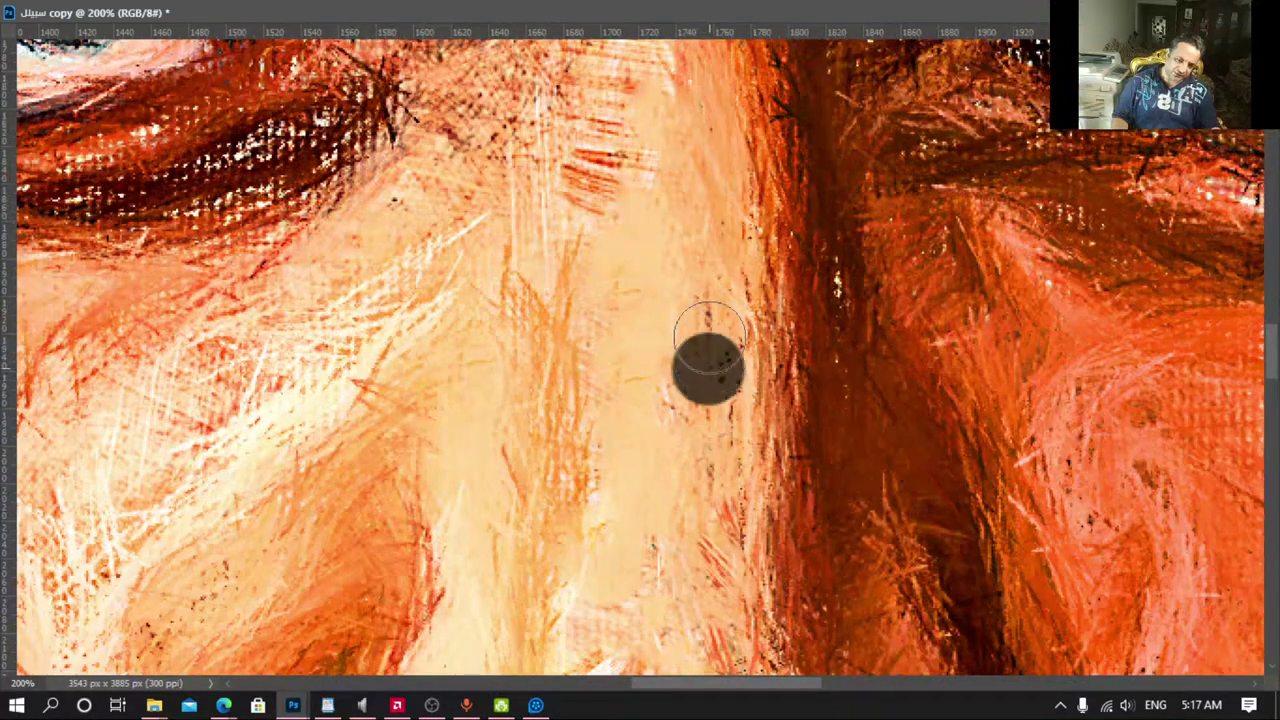
left_click_drag(586, 410, 593, 373)
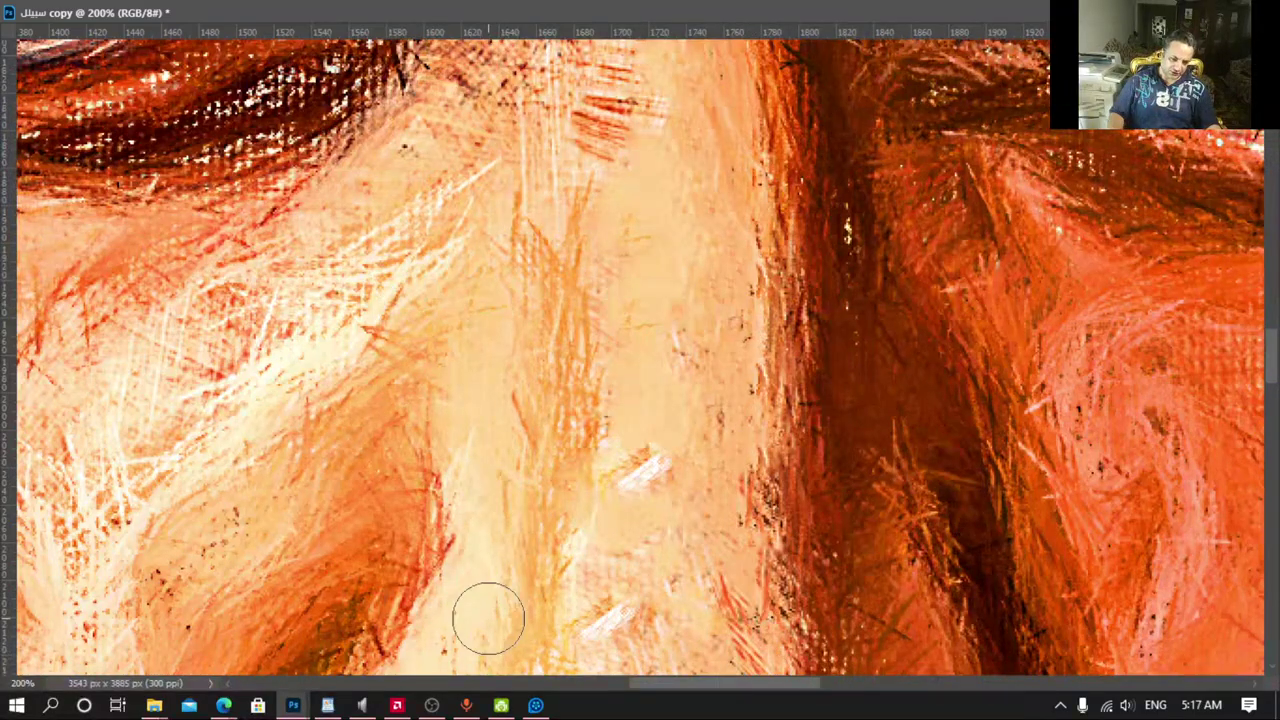
key("ctrl+minus")
key("ctrl+minus")
key("ctrl+minus")
key("ctrl+minus")
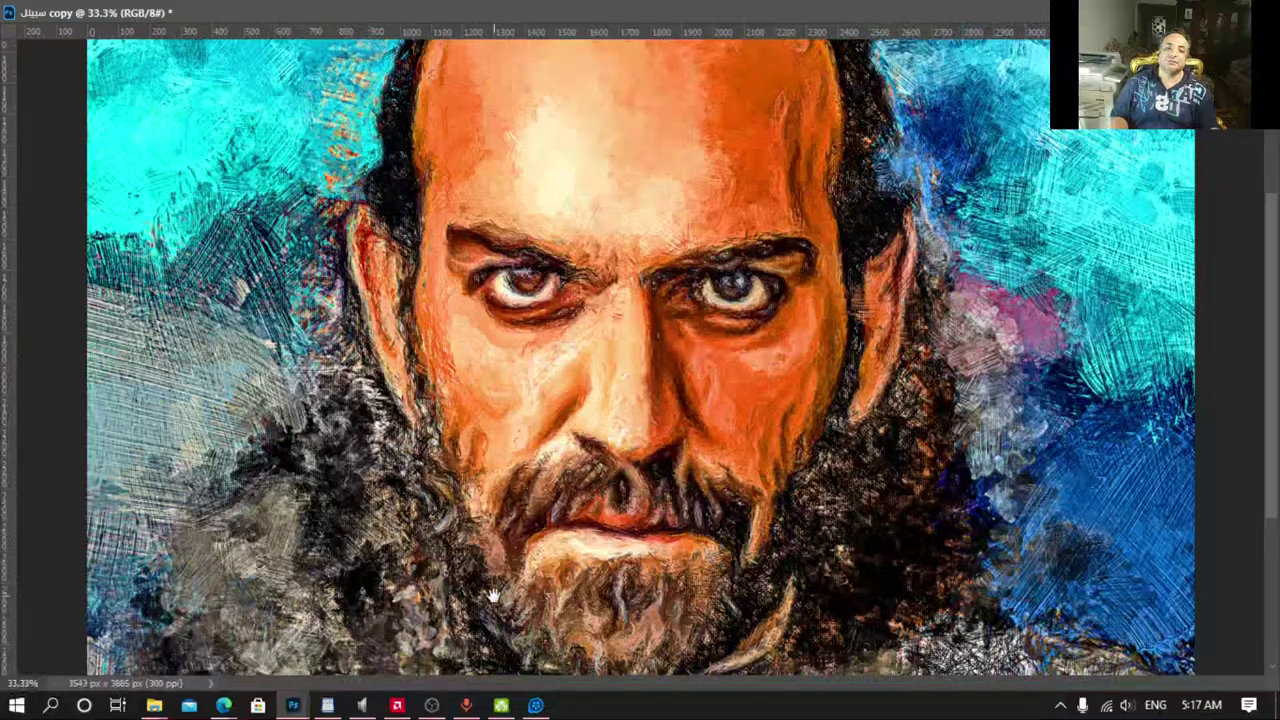
Step: Pan and zoom across the portrait, from the right-side hair to the Arabic title
scroll(560, 587, "down", 2)
scroll(497, 588, "down", 3)
scroll(497, 588, "down", 2)
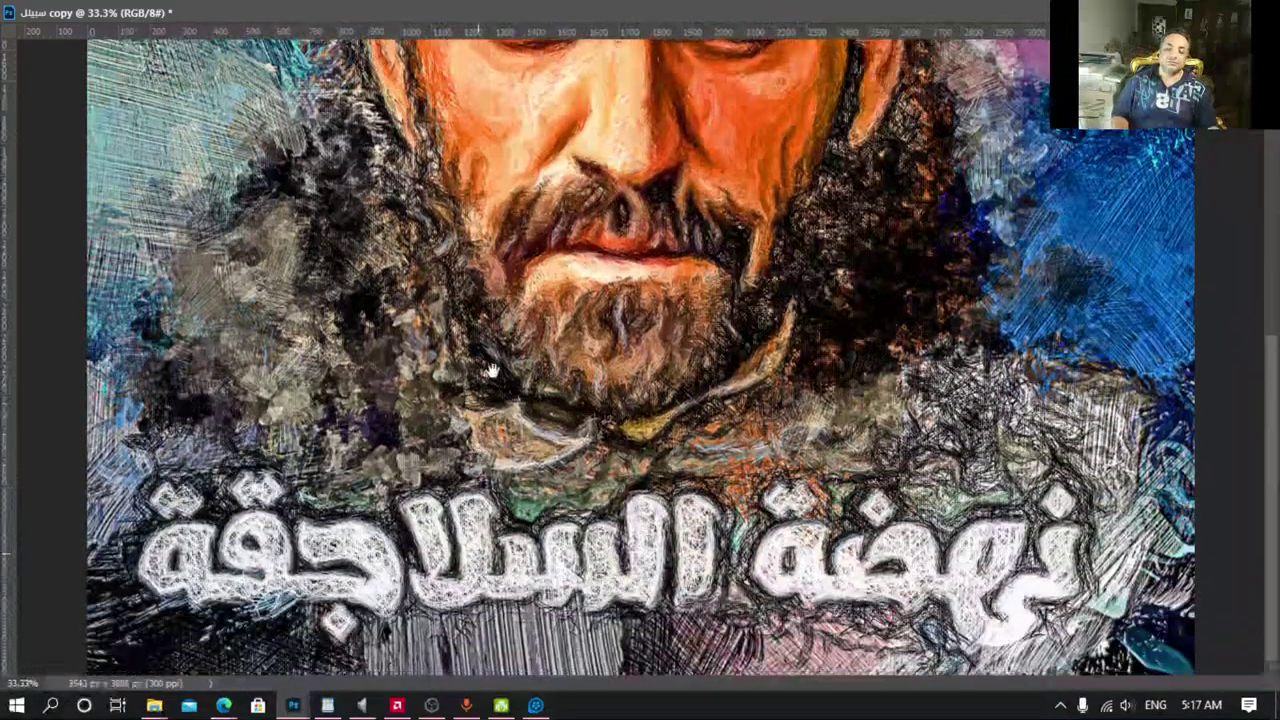
scroll(467, 412, "up", 8)
scroll(467, 412, "up", 2)
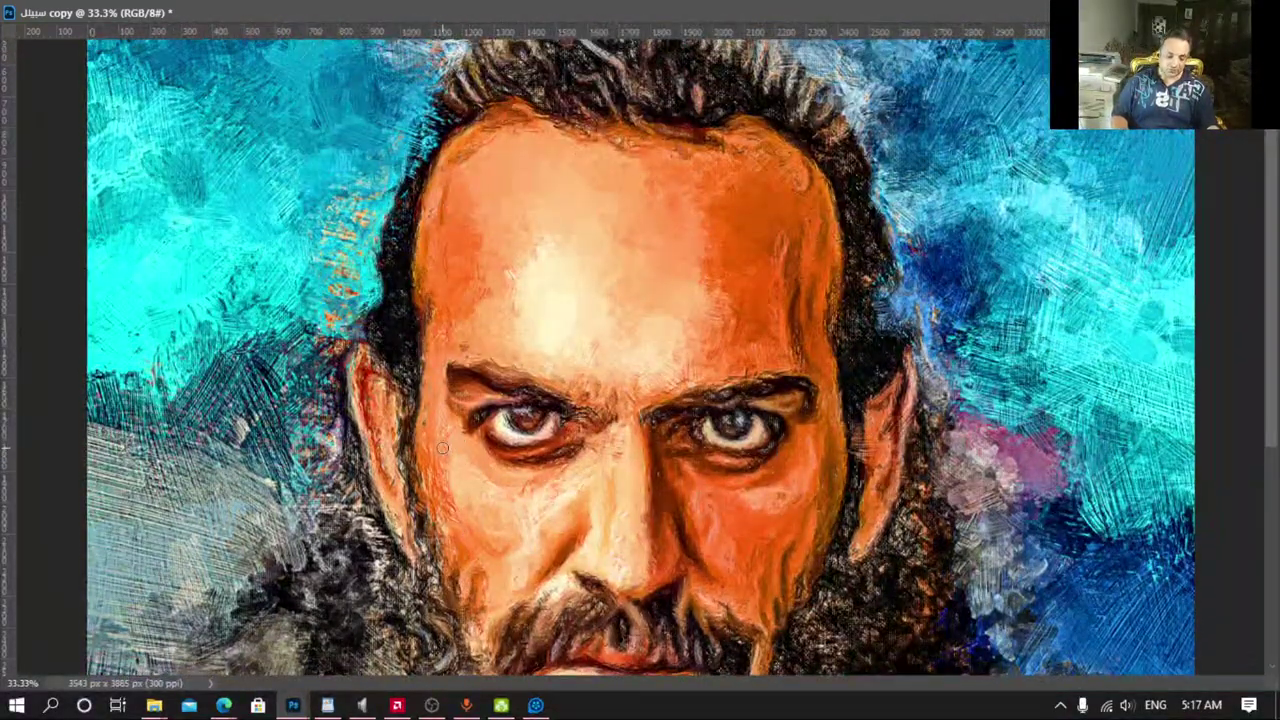
scroll(442, 448, "up", 1)
scroll(442, 448, "up", 1)
scroll(442, 448, "up", 1)
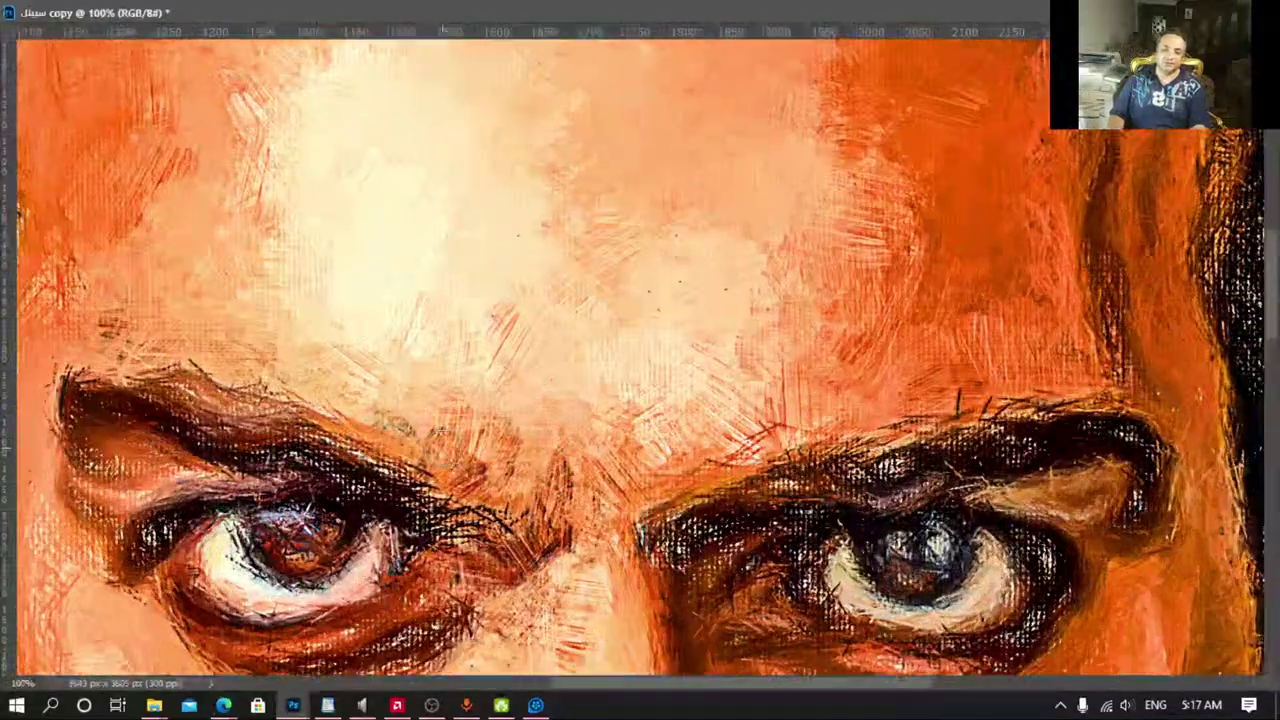
left_click_drag(929, 309, 357, 423)
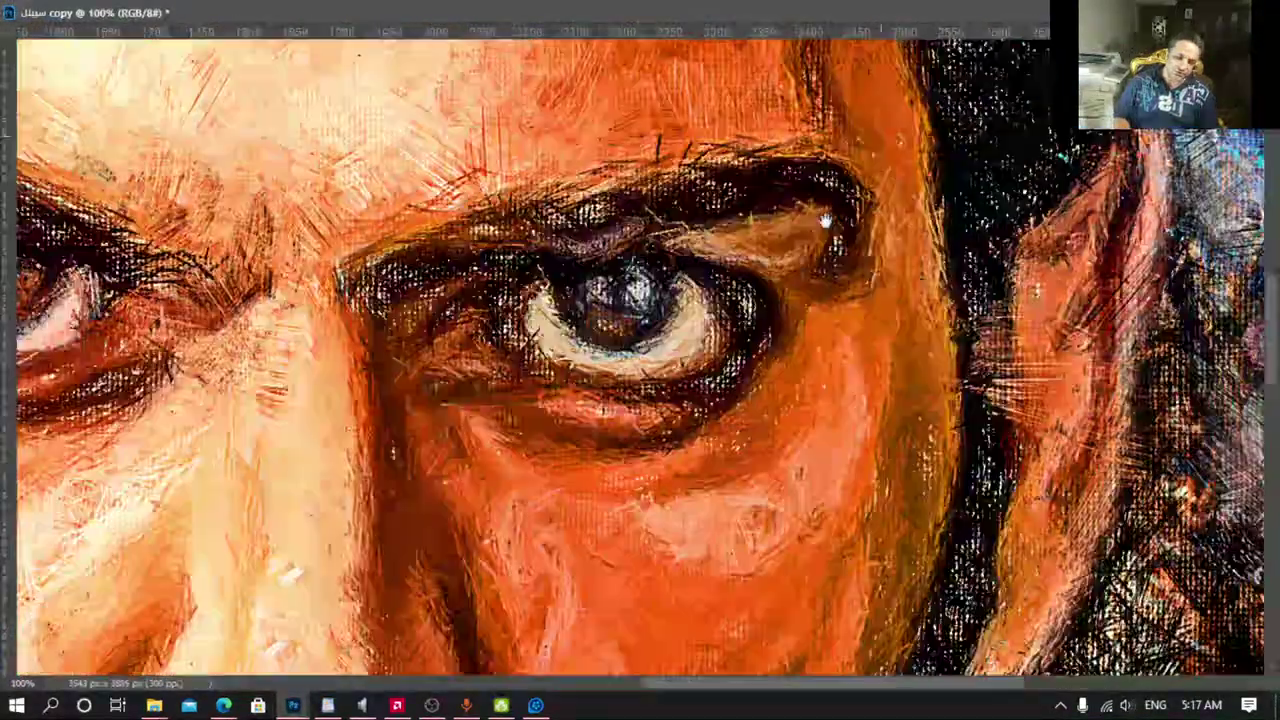
left_click_drag(659, 413, 737, 386)
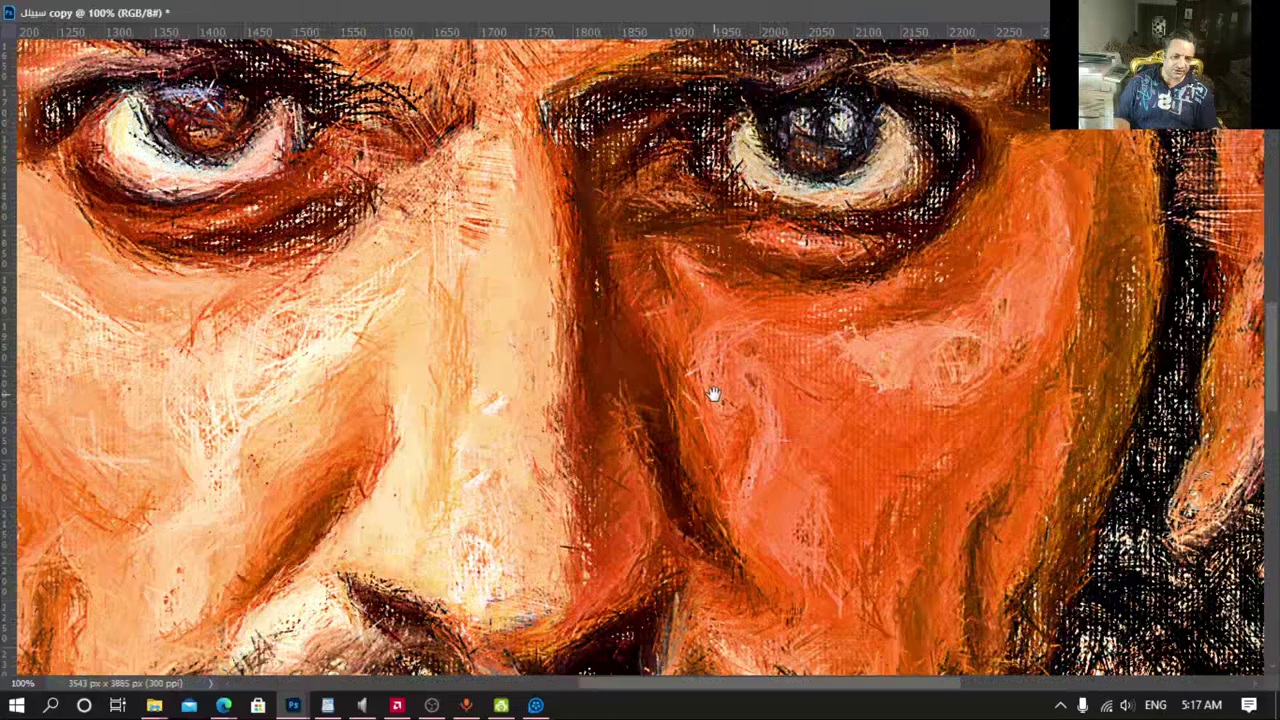
scroll(713, 394, "down", 1)
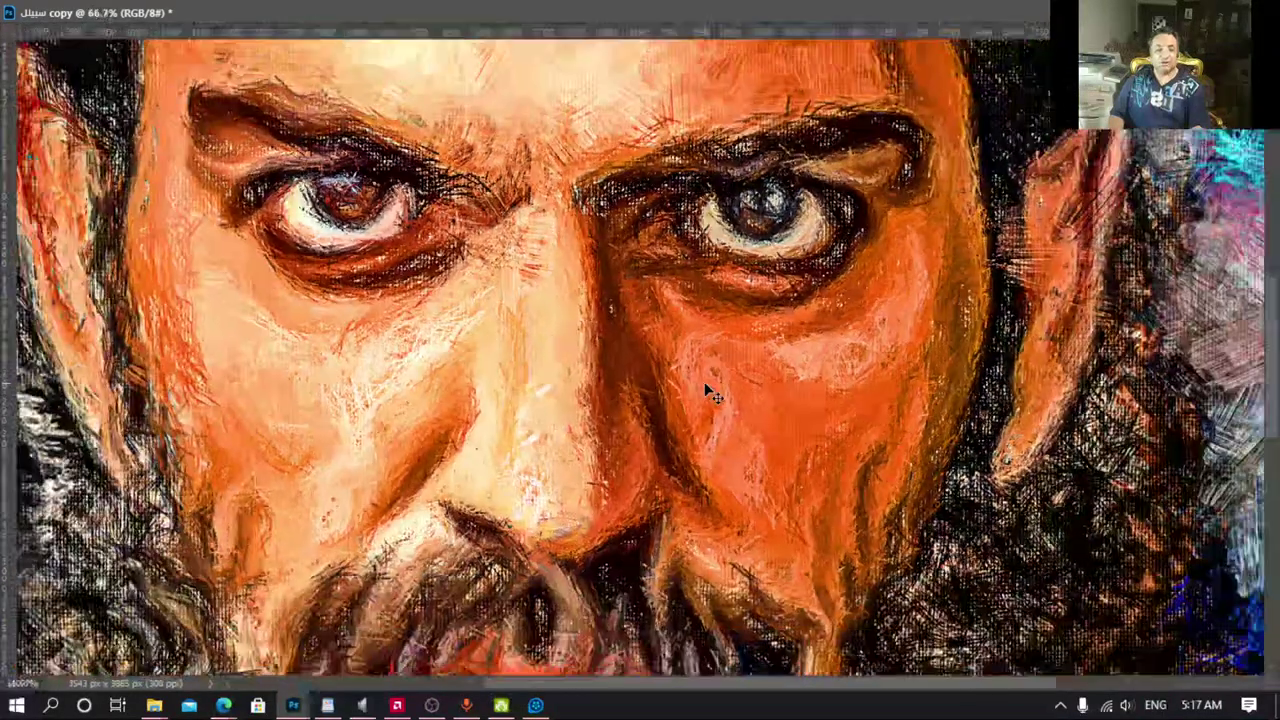
scroll(705, 388, "down", 1)
scroll(705, 388, "down", 1)
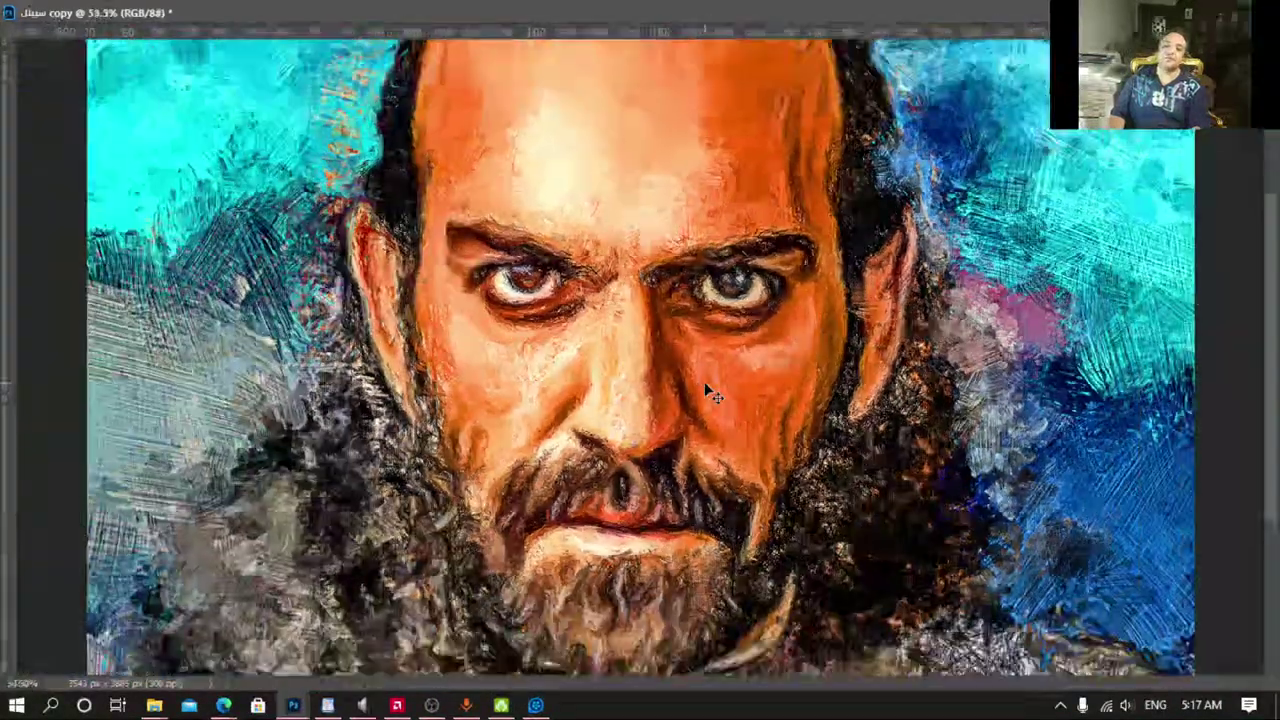
scroll(706, 392, "down", 1)
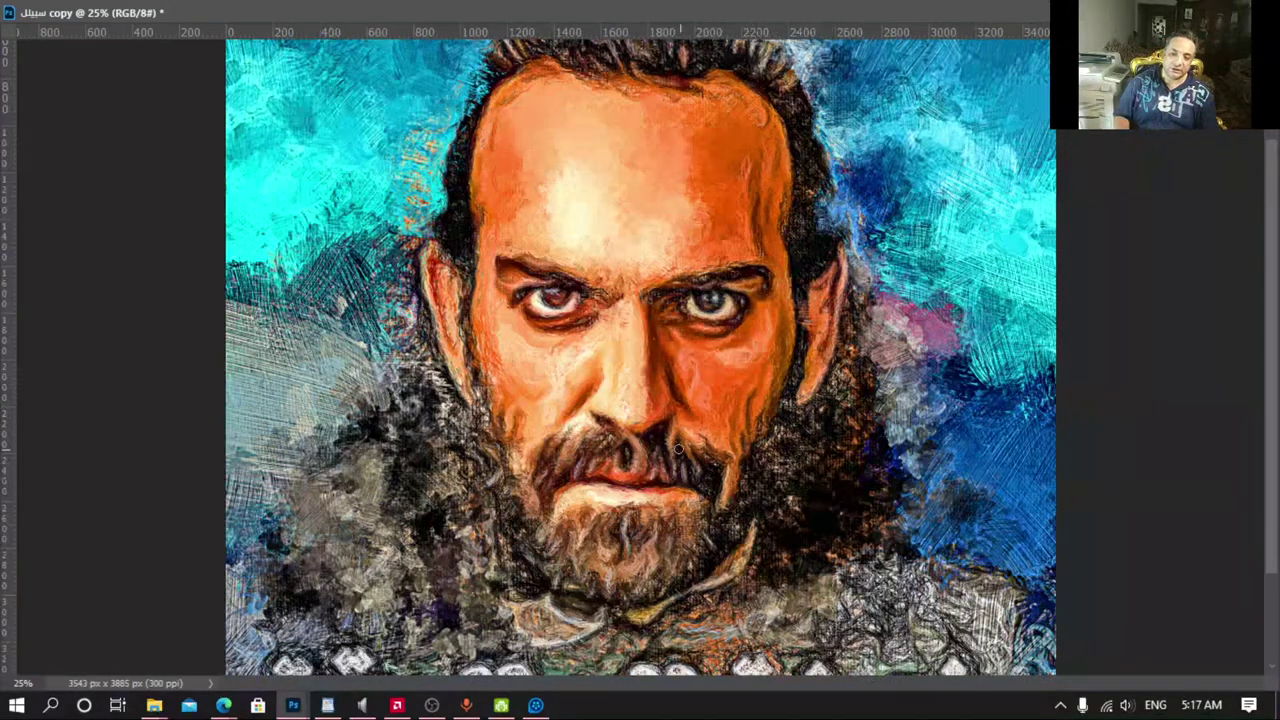
left_click_drag(595, 573, 592, 400)
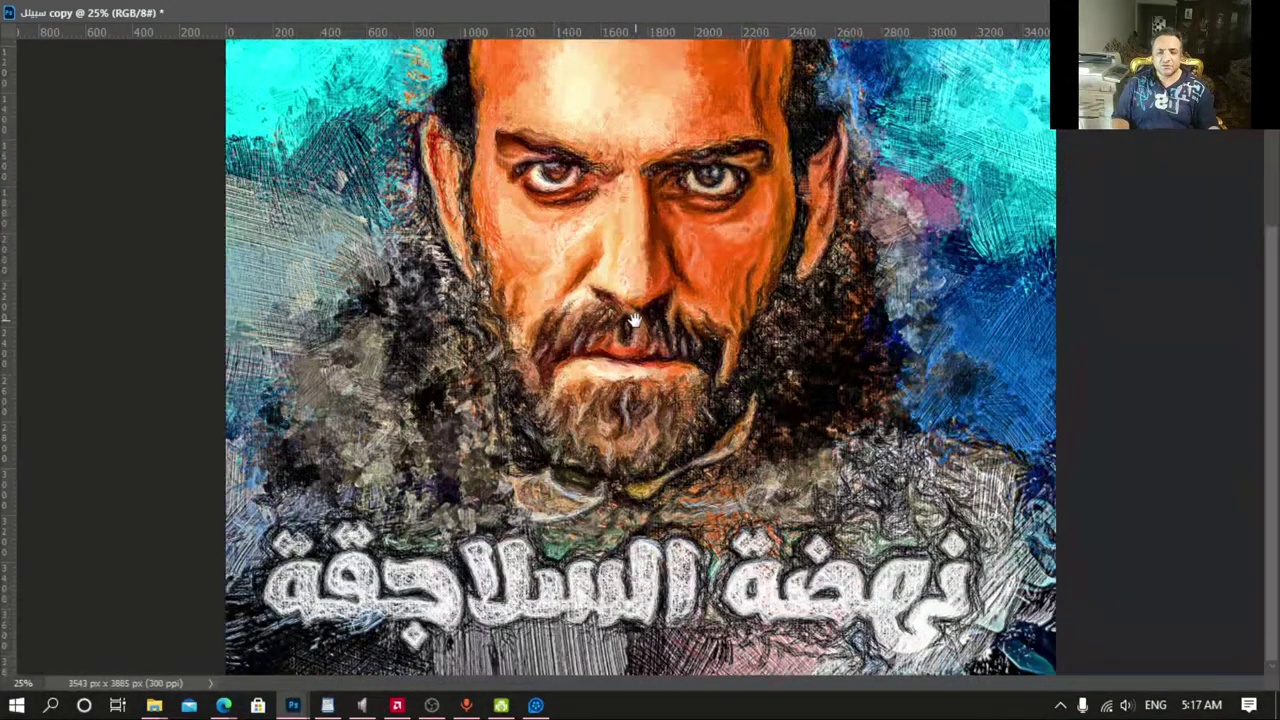
left_click_drag(633, 320, 640, 520)
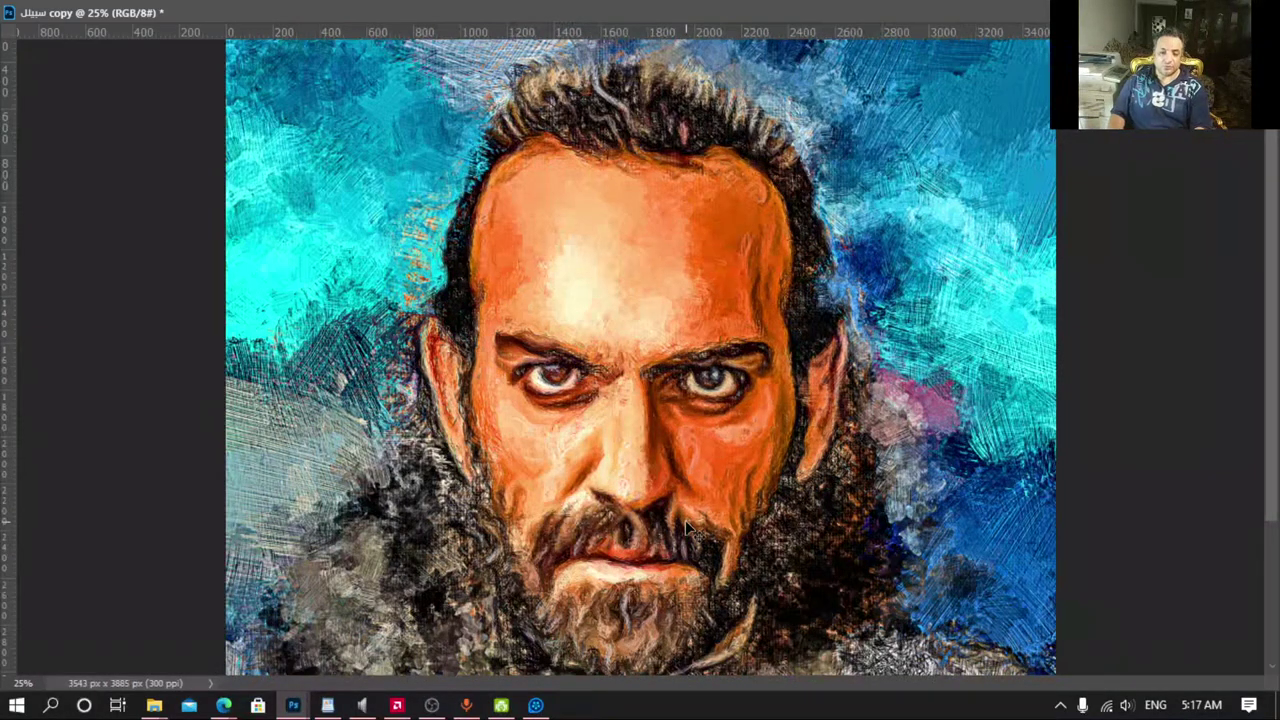
Step: Zoom in on the eyes and forehead and pan across the upper face
key("ctrl+plus")
key("ctrl+plus")
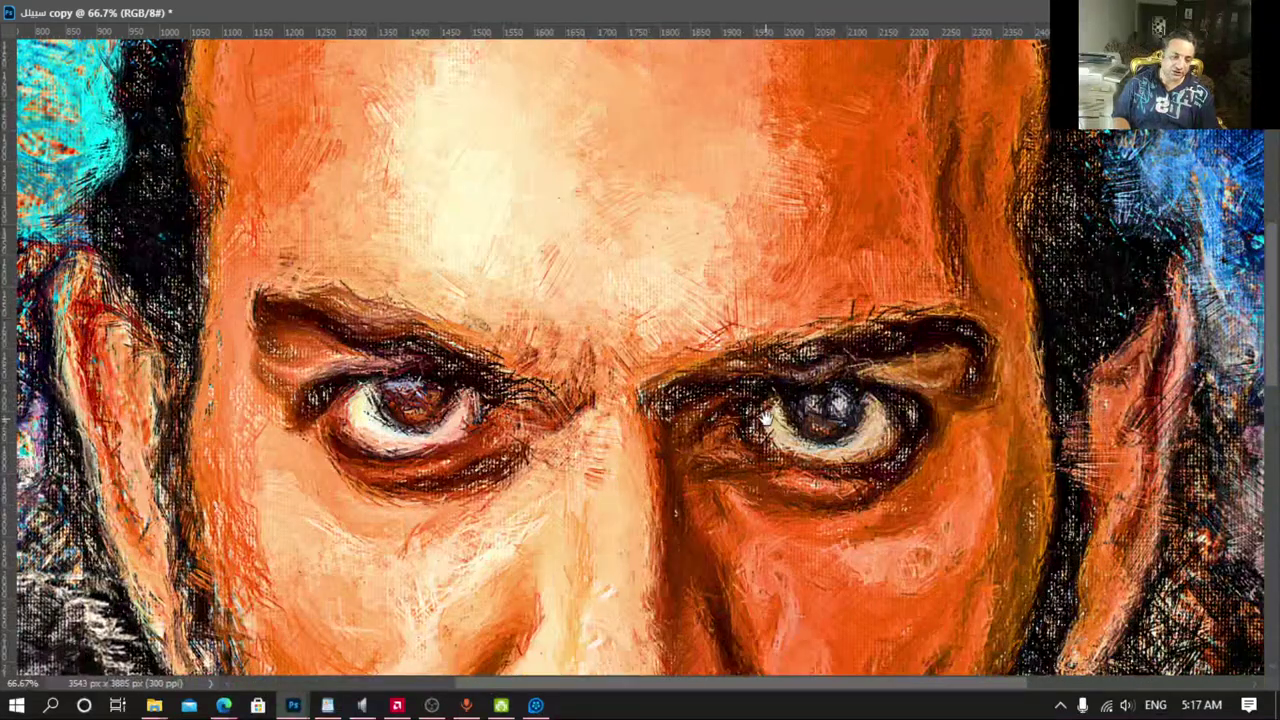
scroll(651, 540, "up", 3)
scroll(982, 568, "up", 3)
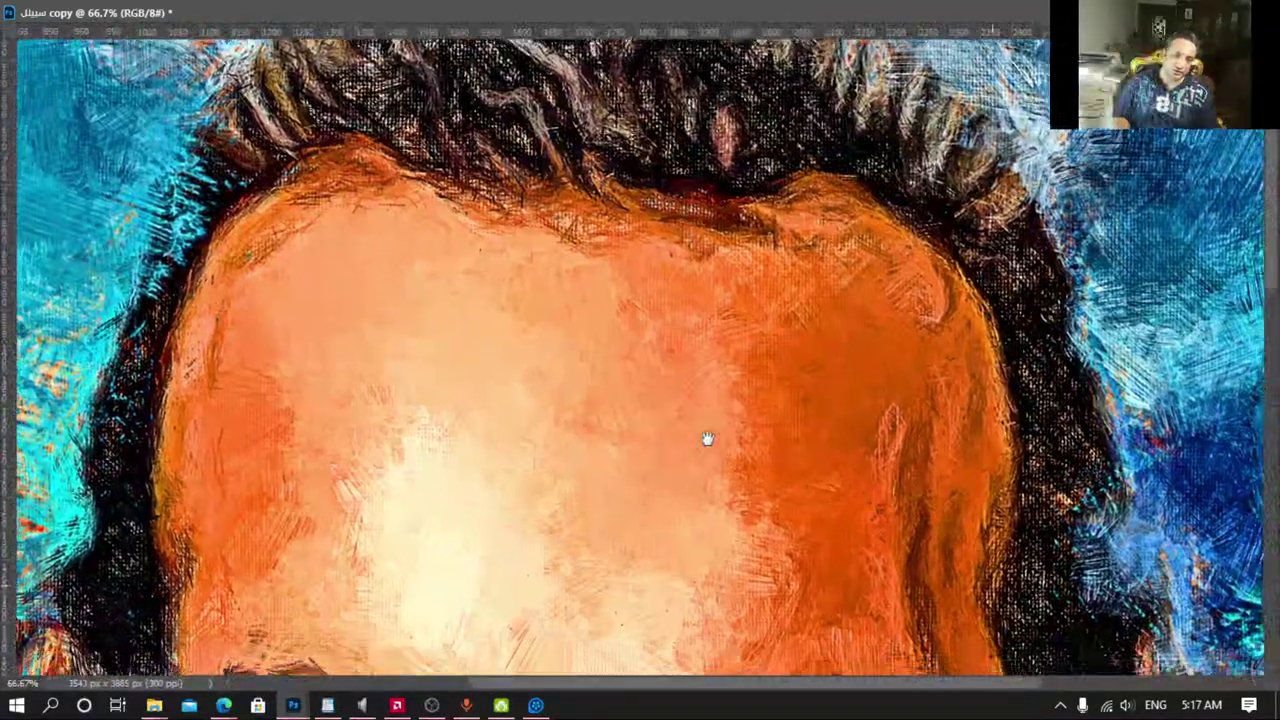
left_click_drag(706, 437, 840, 594)
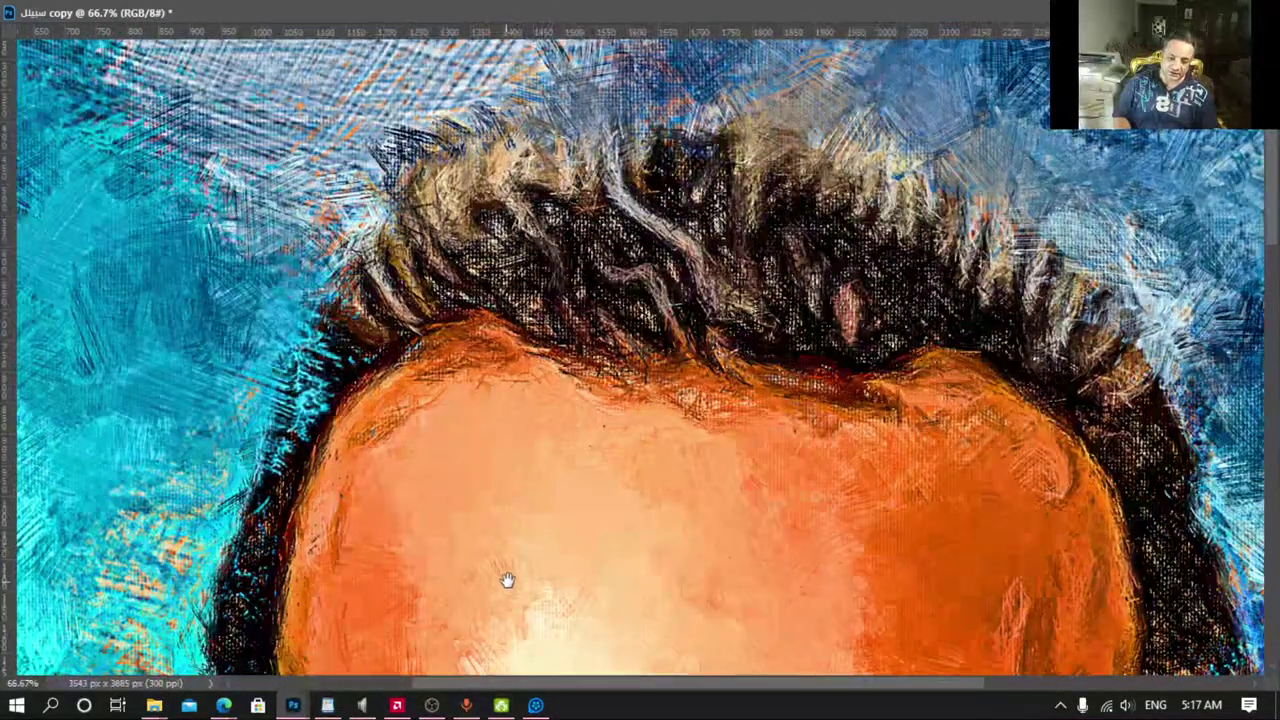
scroll(506, 583, "down", 5)
scroll(661, 600, "down", 2)
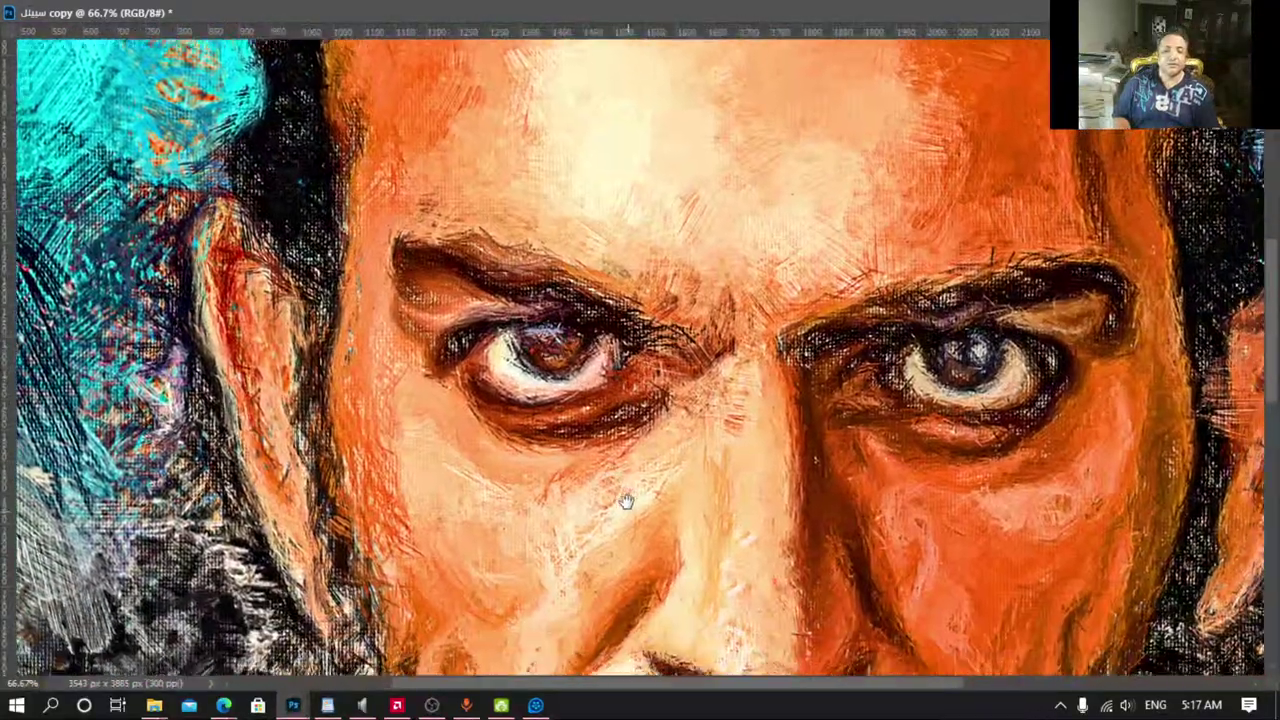
scroll(723, 557, "down", 3)
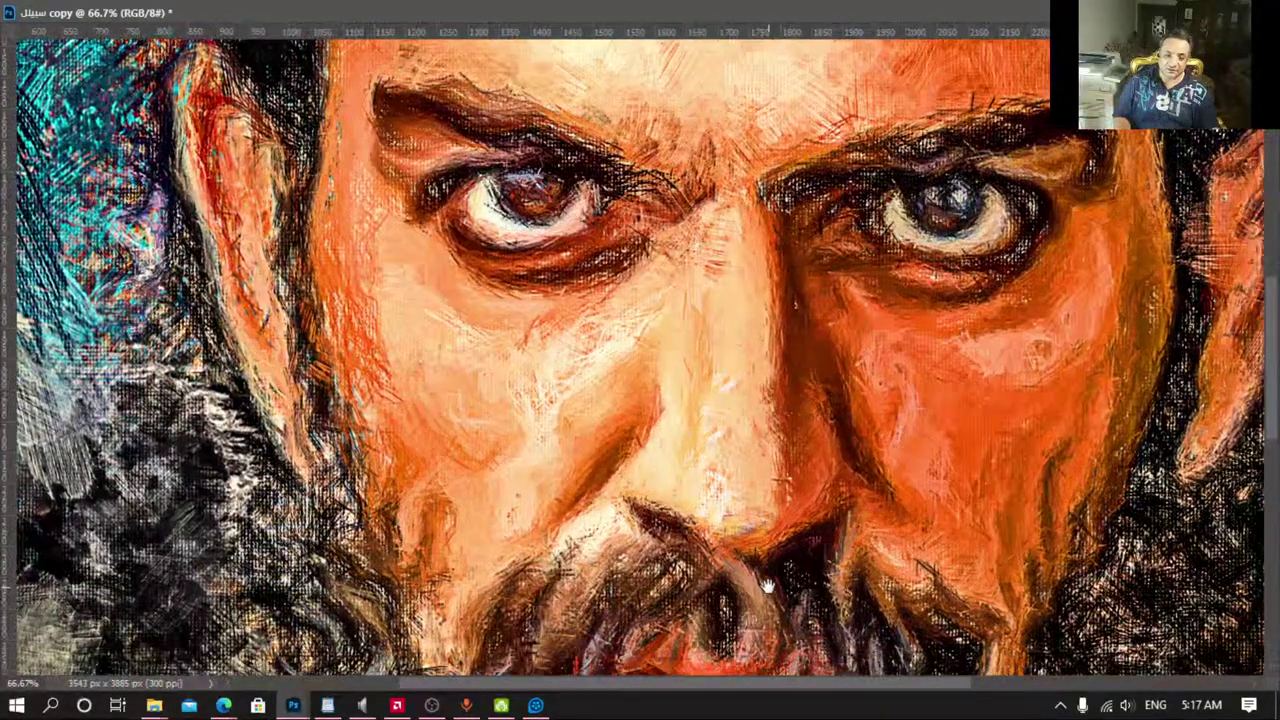
scroll(766, 580, "down", 3)
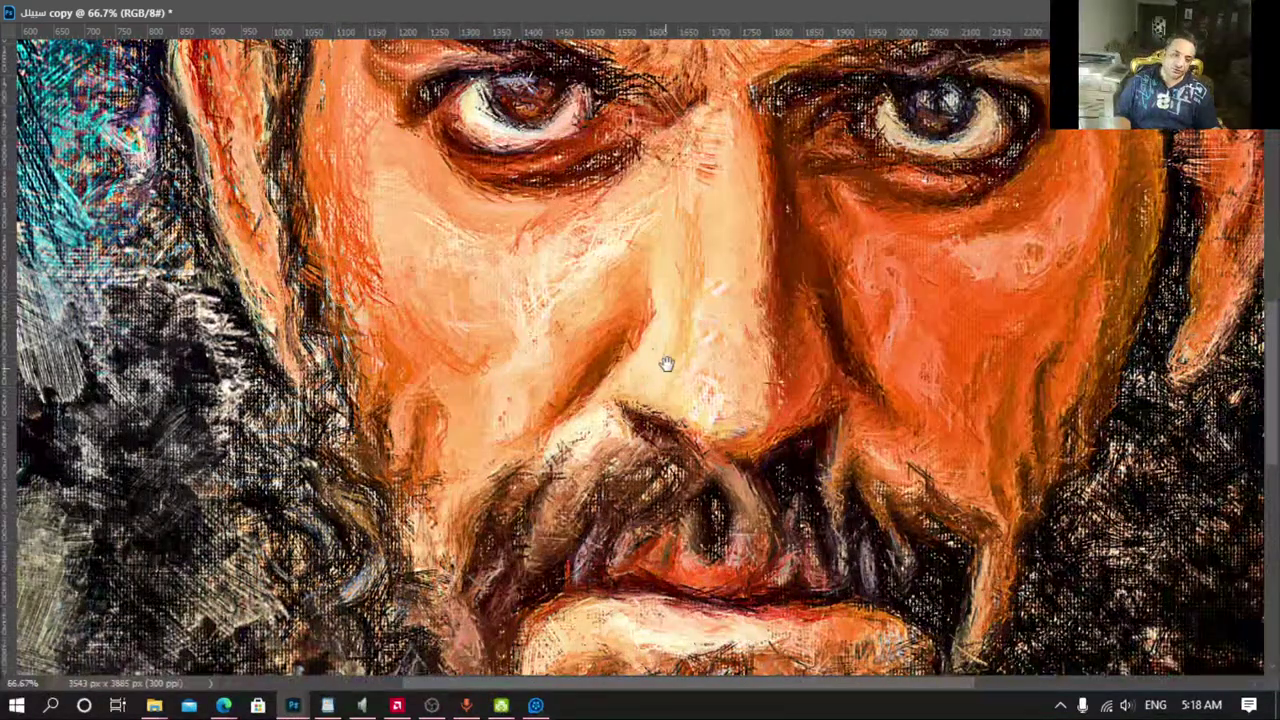
left_click_drag(666, 366, 636, 497)
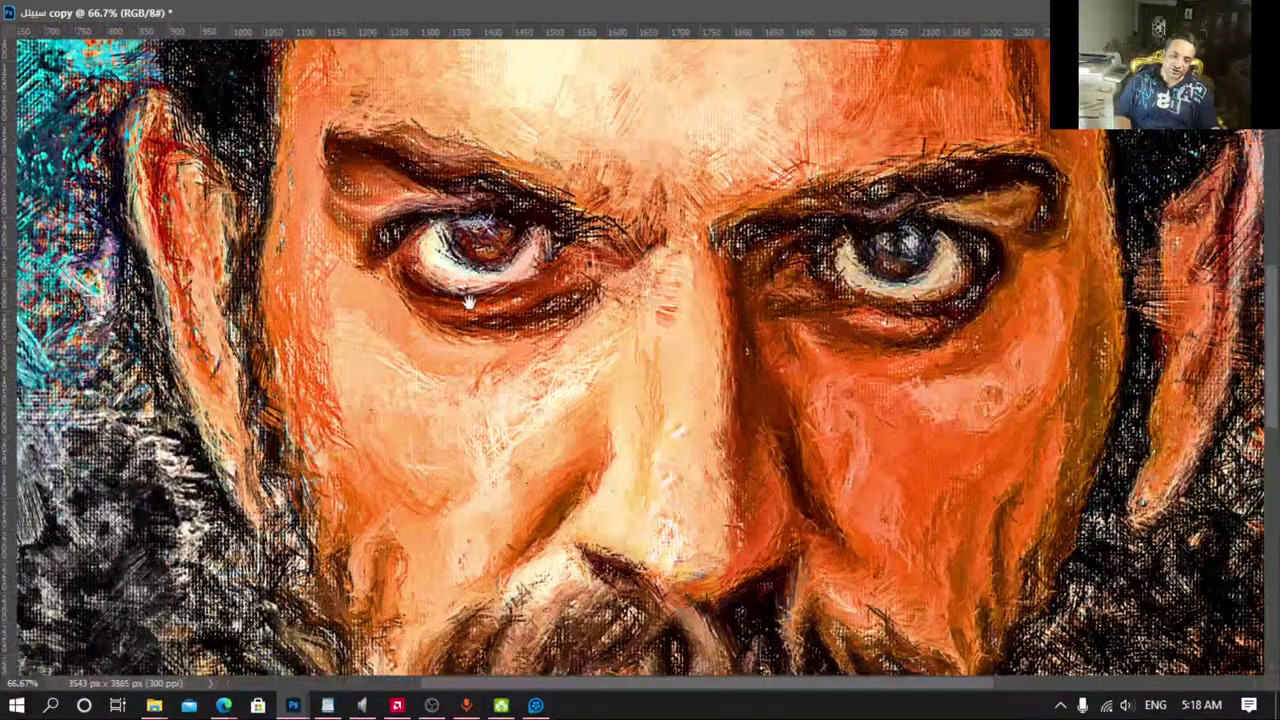
left_click_drag(626, 354, 637, 463)
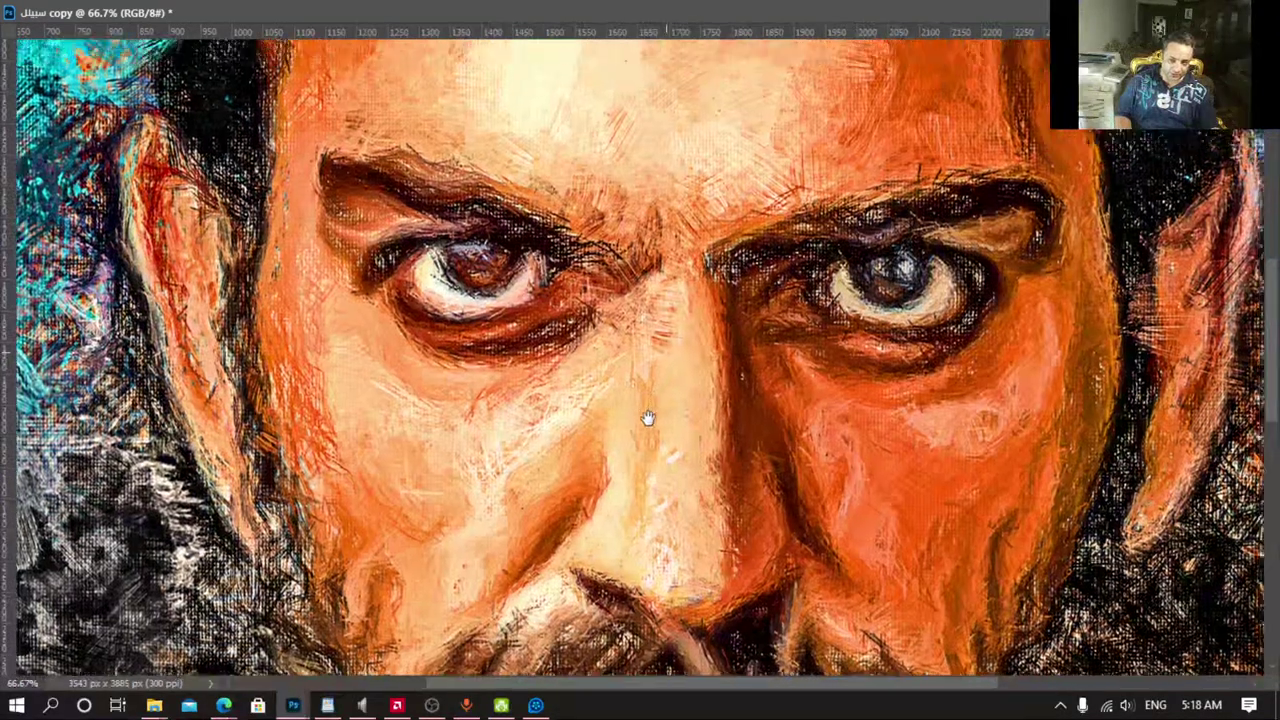
scroll(651, 460, "down", 2)
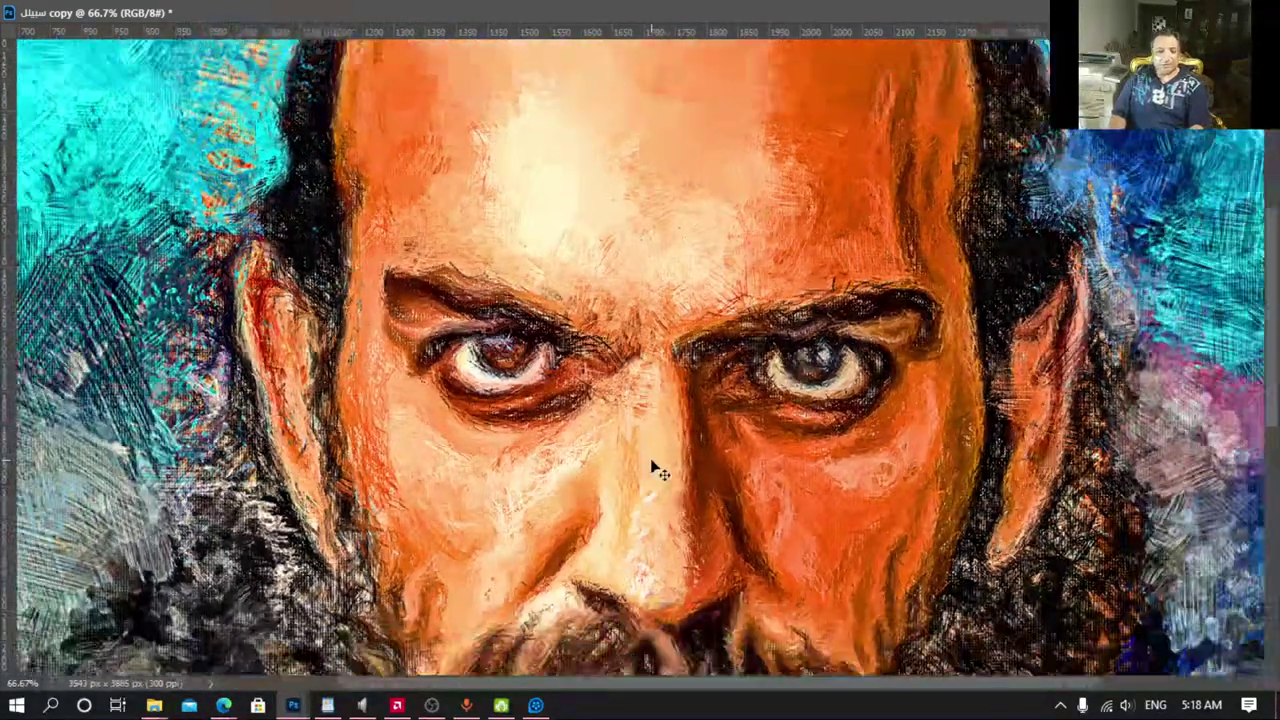
scroll(654, 466, "down", 1)
scroll(654, 466, "down", 2)
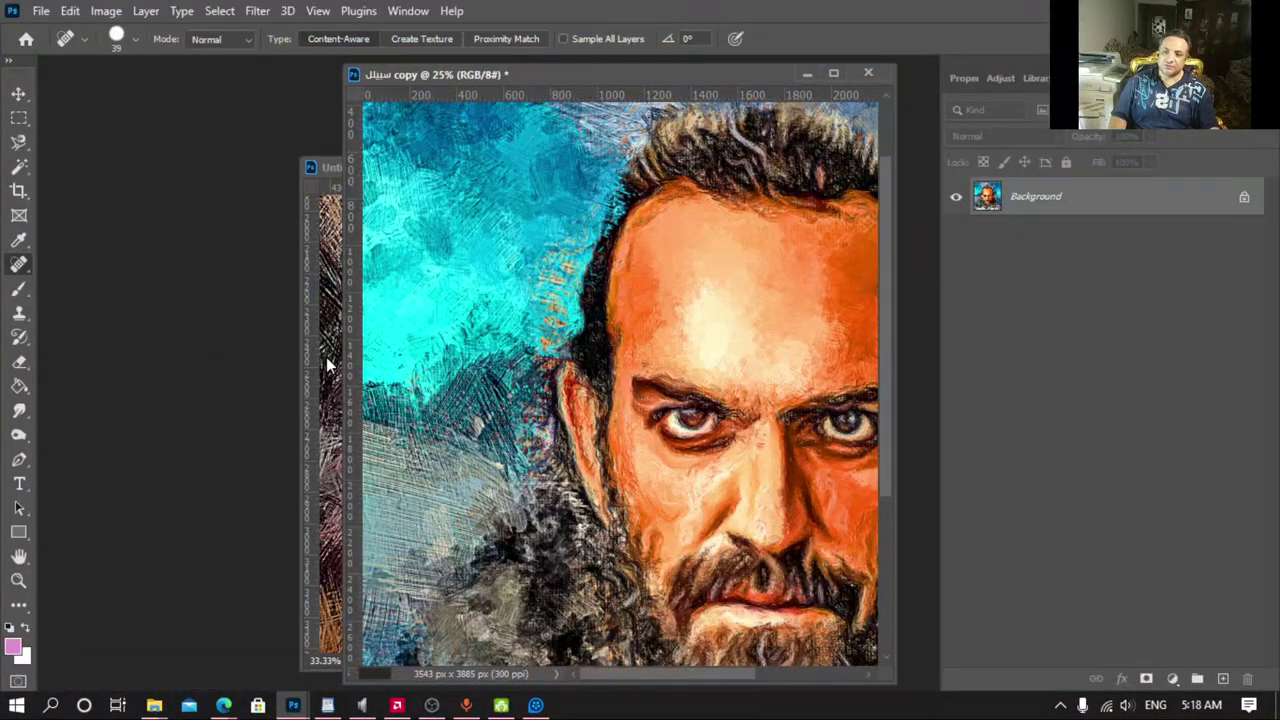
left_click(327, 364)
left_click_drag(670, 479, 489, 371)
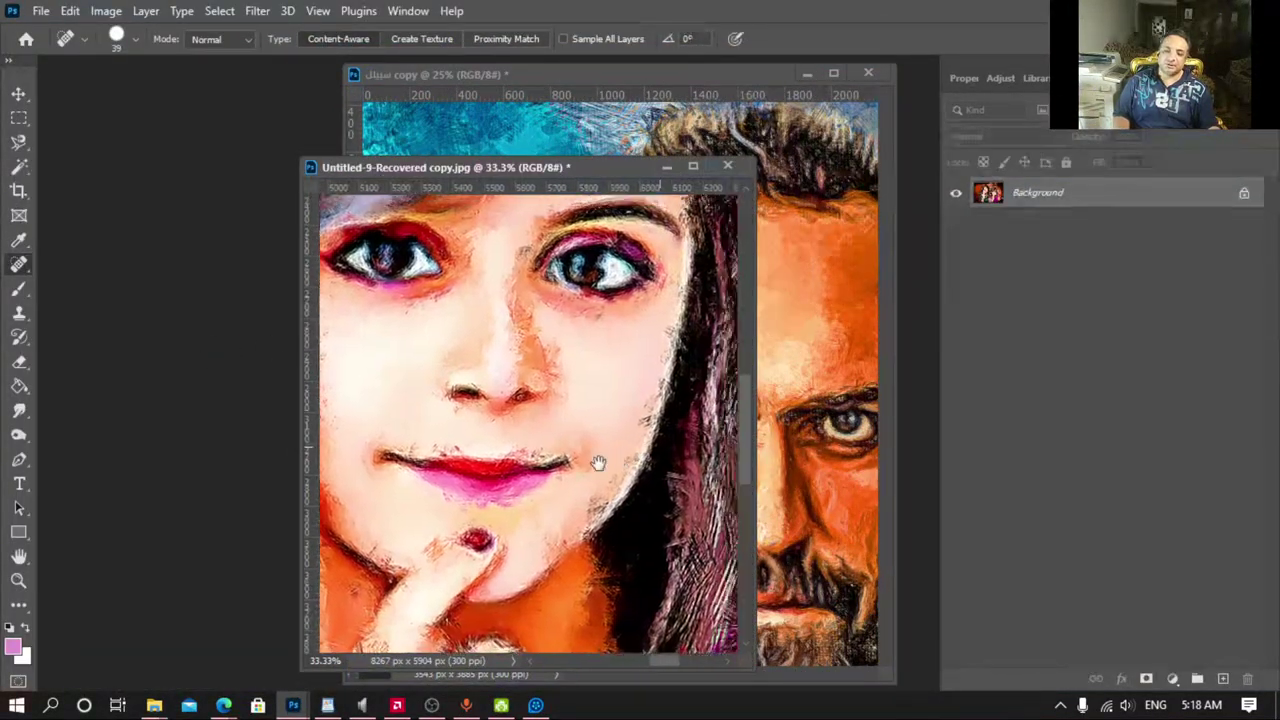
left_click_drag(563, 477, 417, 437)
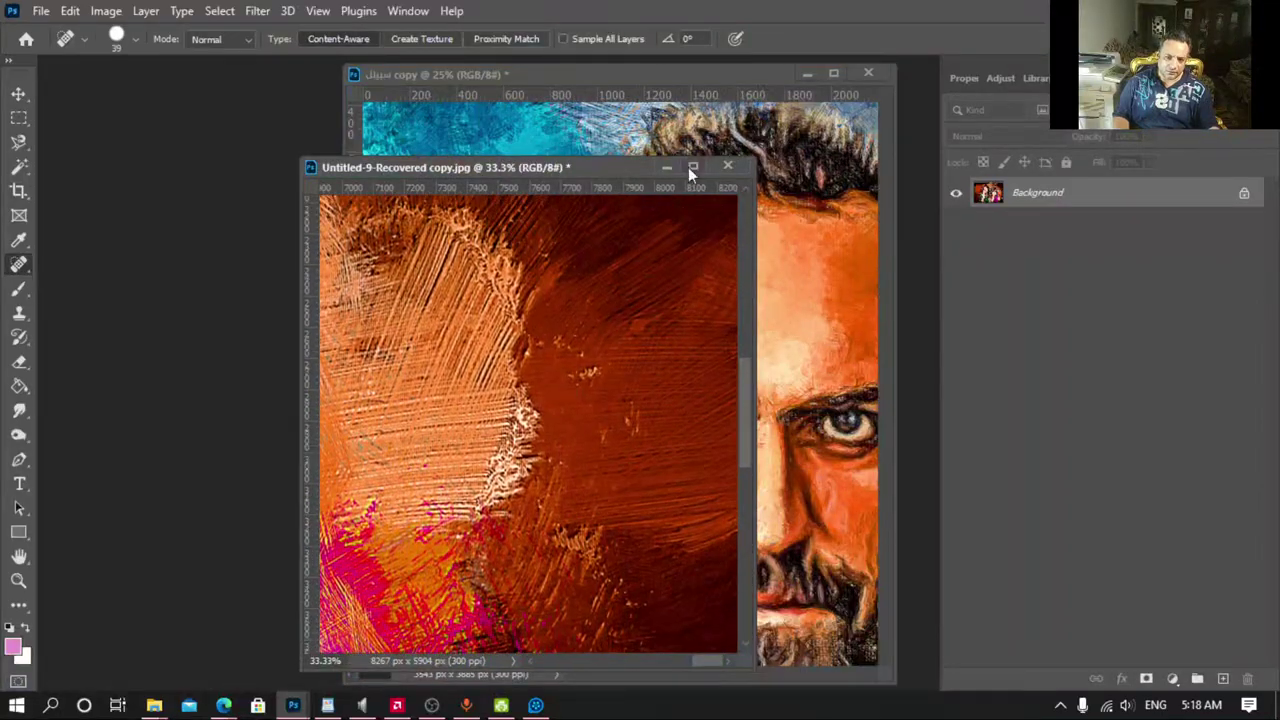
left_click(690, 167)
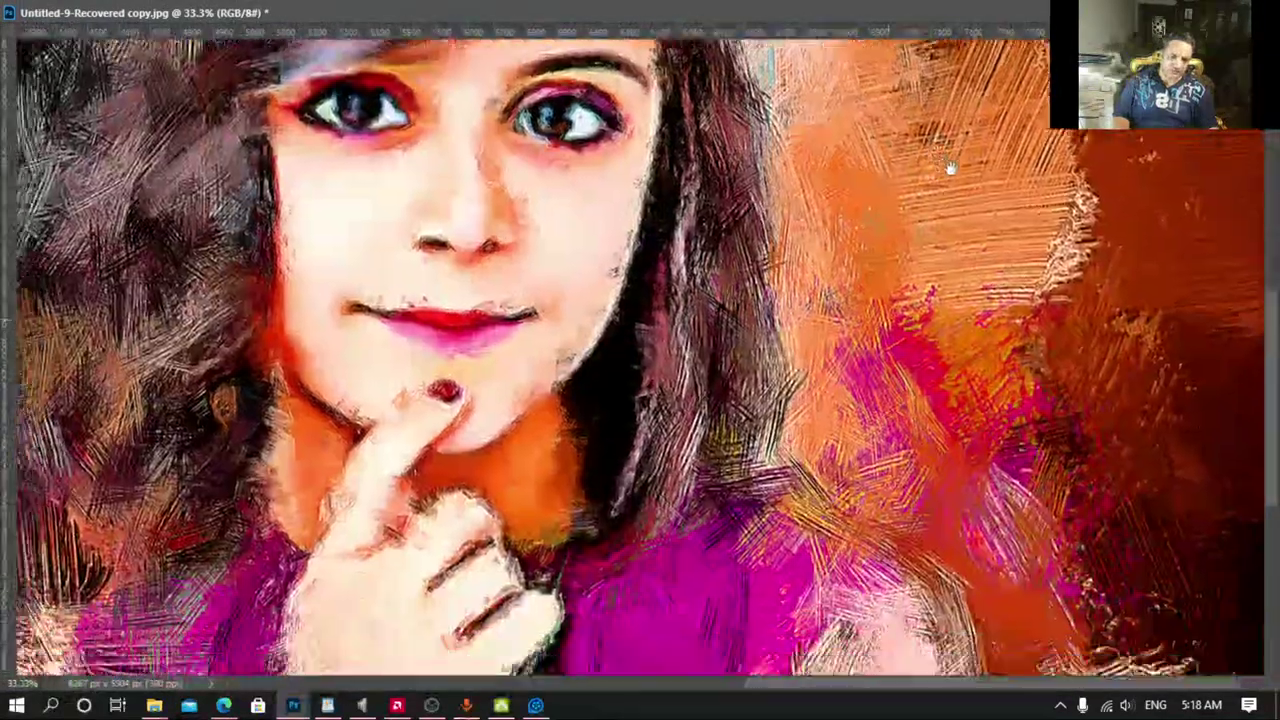
left_click_drag(795, 412, 1090, 147)
mouse_move(455, 340)
left_mouse_down()
mouse_move(820, 336)
mouse_move(446, 503)
left_mouse_up()
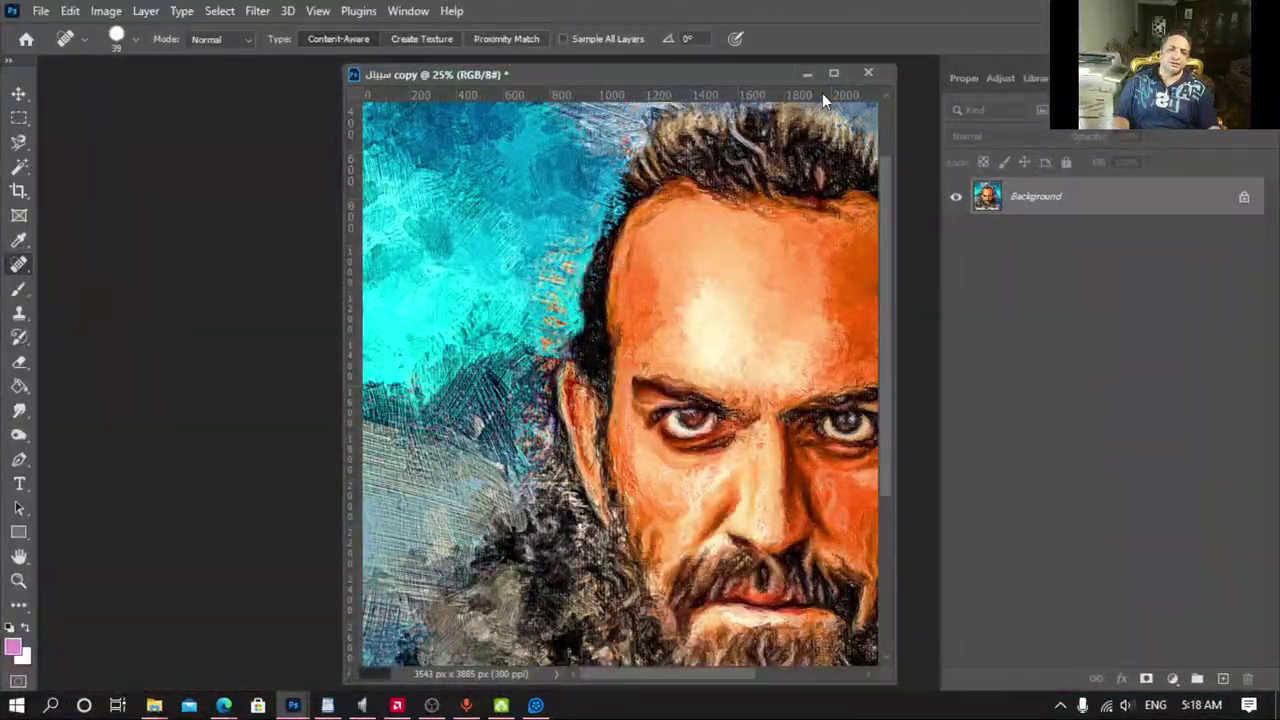
Step: Maximize the portrait window and pan from the Arabic title up to the hairline
left_click(835, 72)
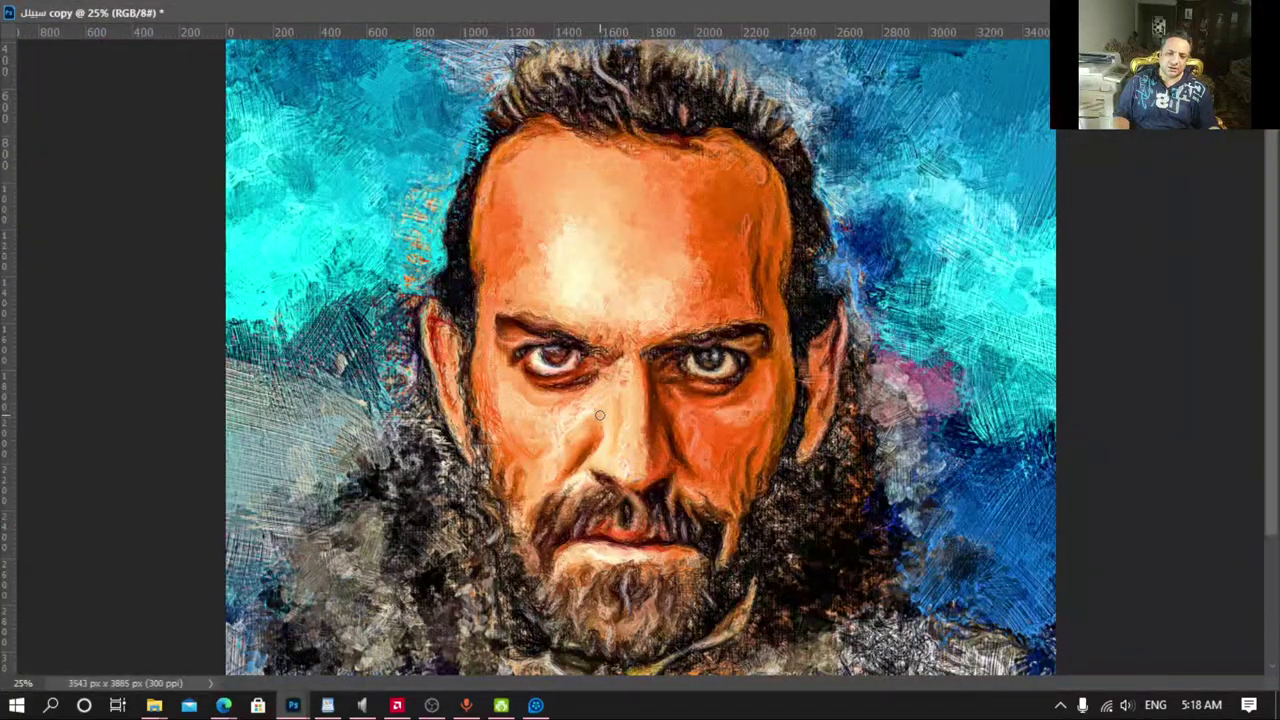
mouse_move(580, 527)
left_mouse_down()
mouse_move(600, 337)
mouse_move(627, 412)
mouse_move(615, 569)
left_mouse_up()
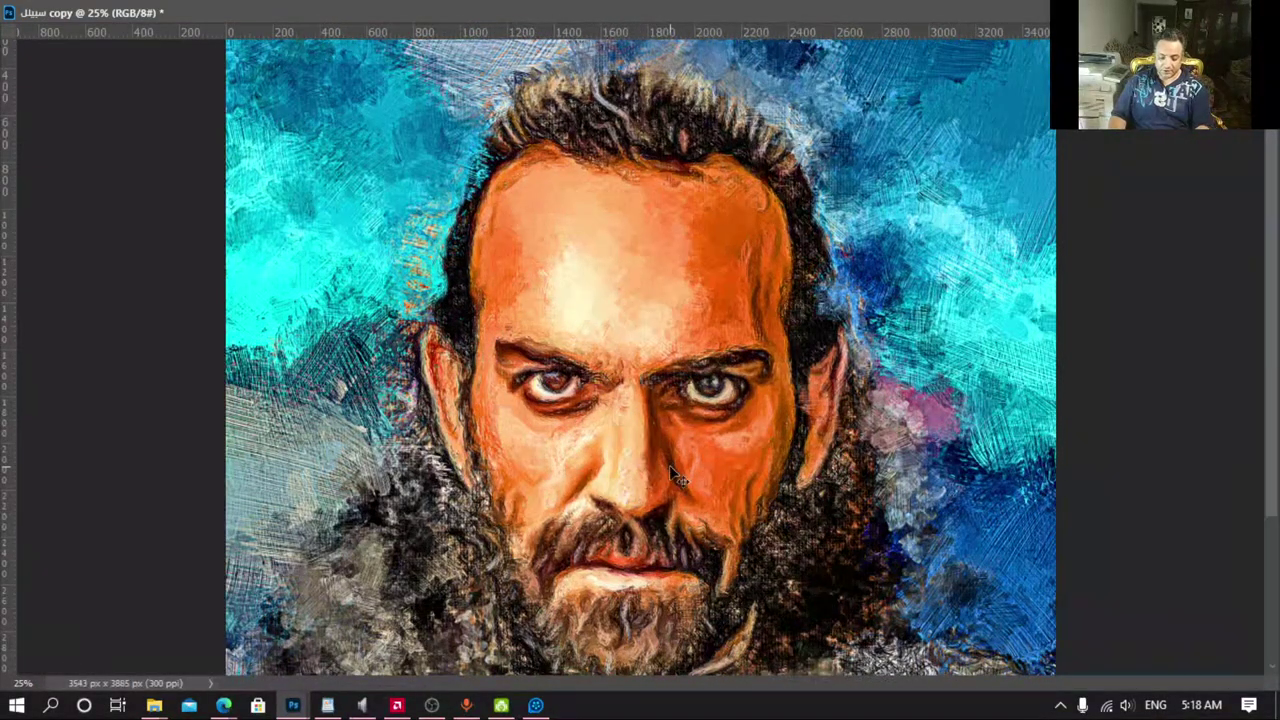
scroll(669, 465, "up", 1)
scroll(669, 465, "up", 1)
scroll(669, 465, "up", 1)
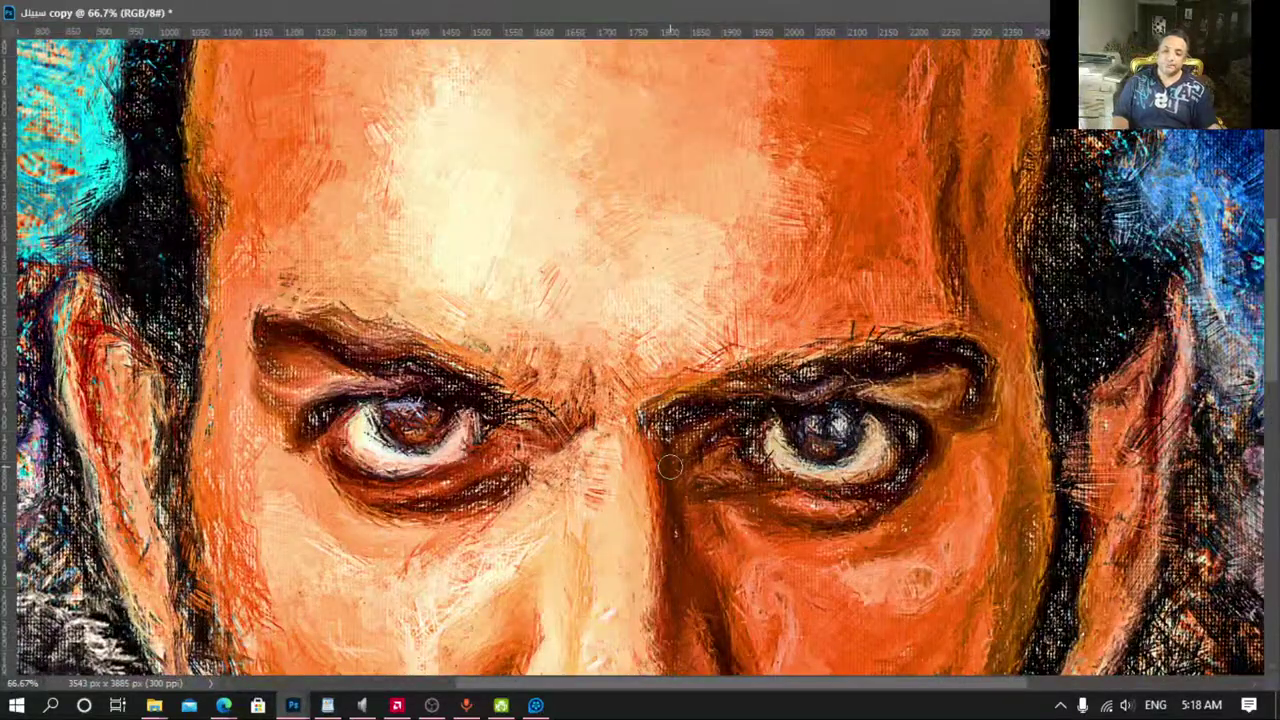
left_click_drag(623, 400, 634, 531)
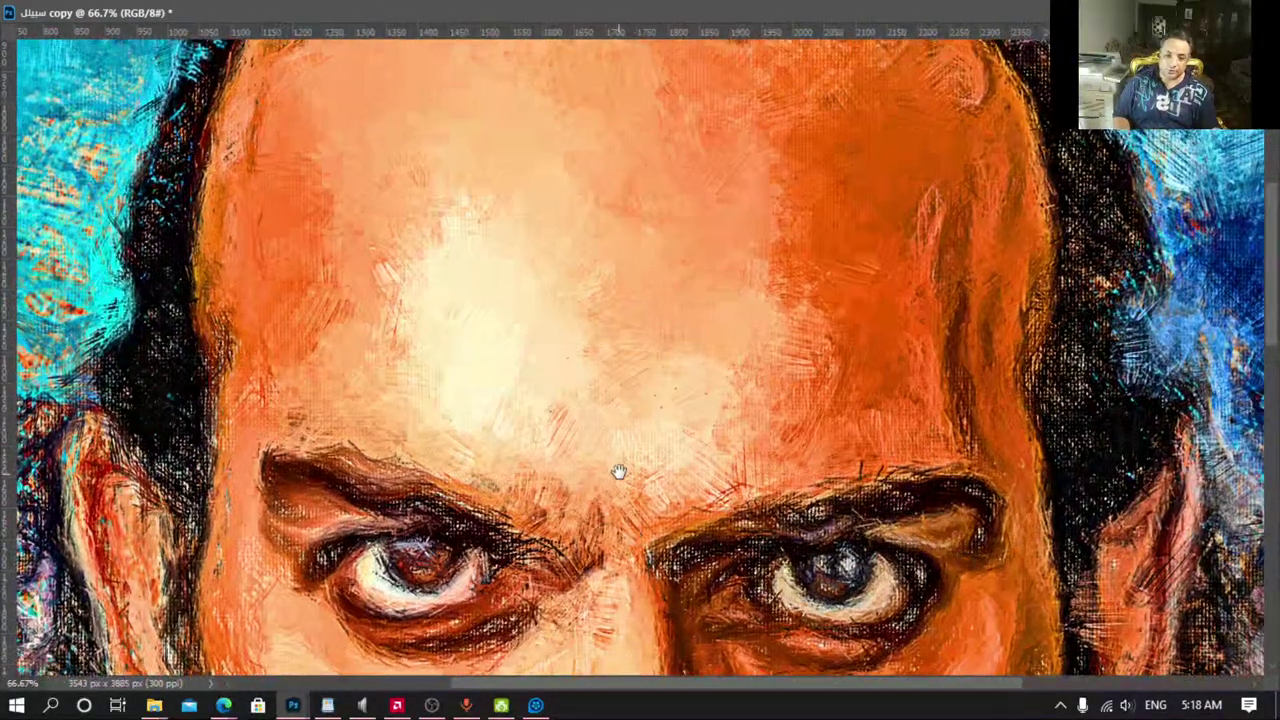
mouse_move(619, 472)
left_mouse_down()
mouse_move(634, 491)
mouse_move(651, 609)
left_mouse_up()
mouse_move(660, 290)
left_mouse_down()
mouse_move(680, 506)
mouse_move(714, 346)
left_mouse_up()
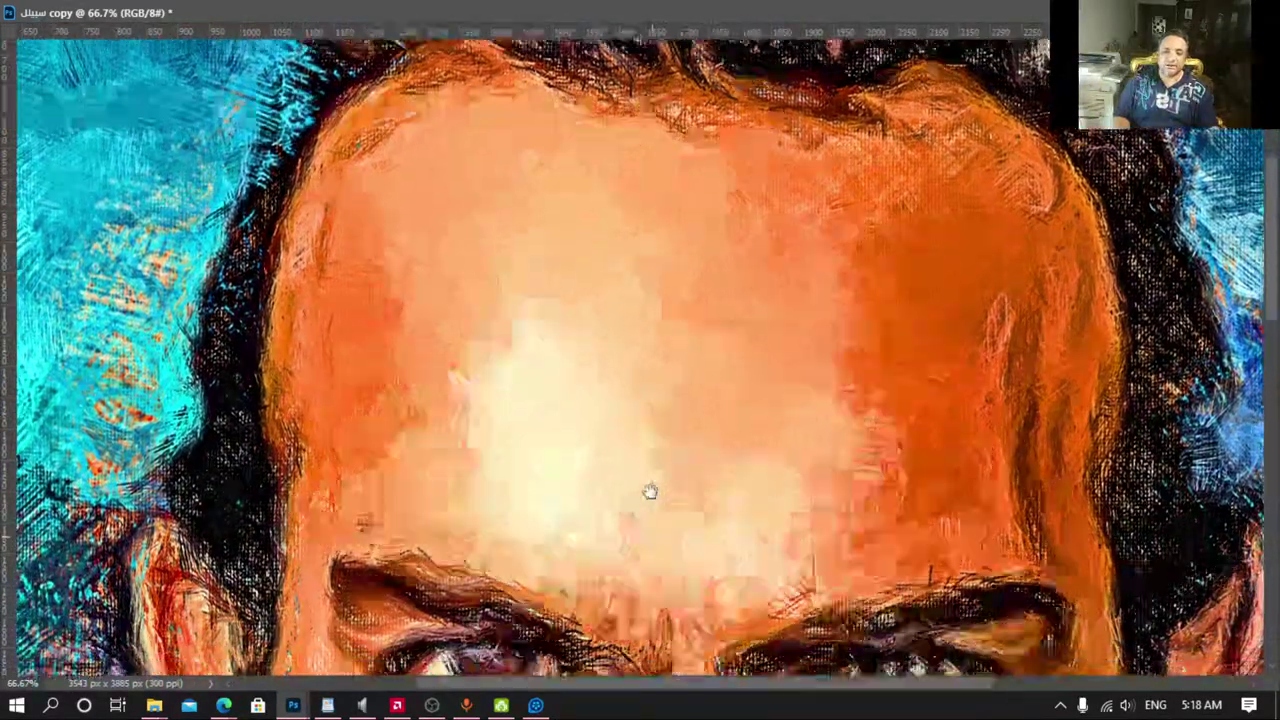
Step: Zoom in and inspect the eyes, nose and moustache up close
left_click_drag(649, 491, 636, 443)
left_click_drag(651, 543, 657, 428)
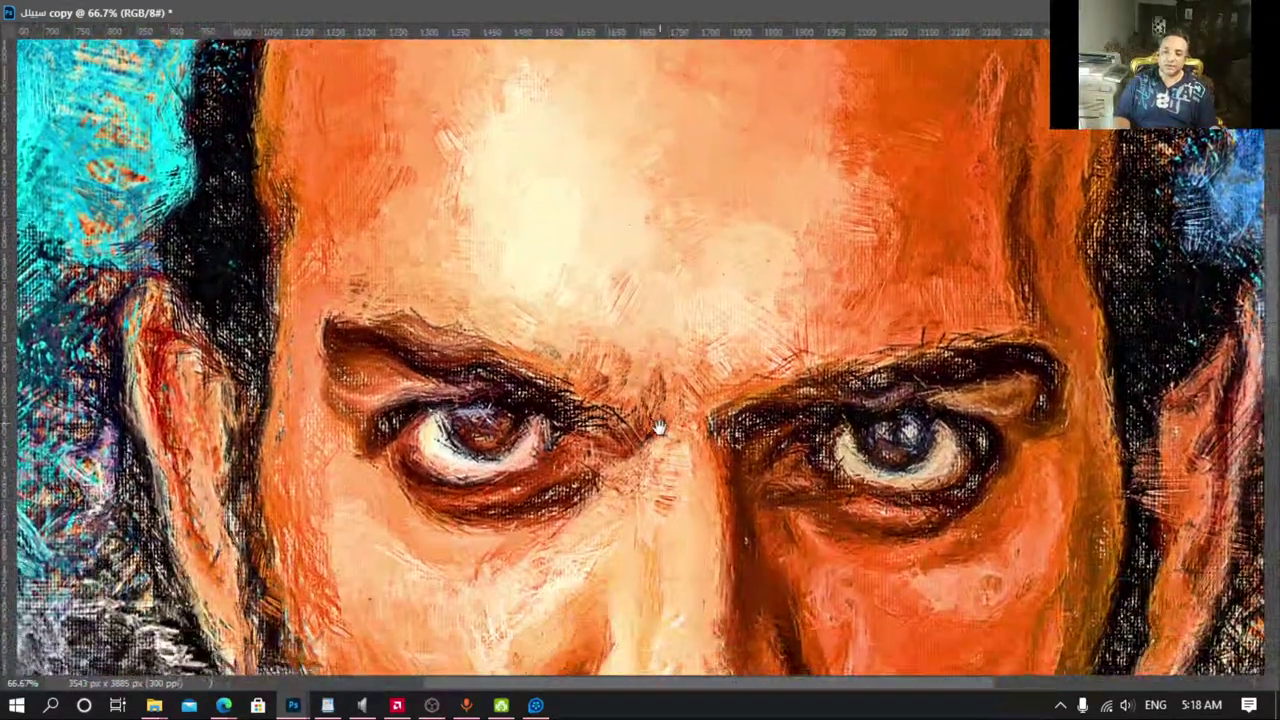
scroll(664, 505, "up", 1)
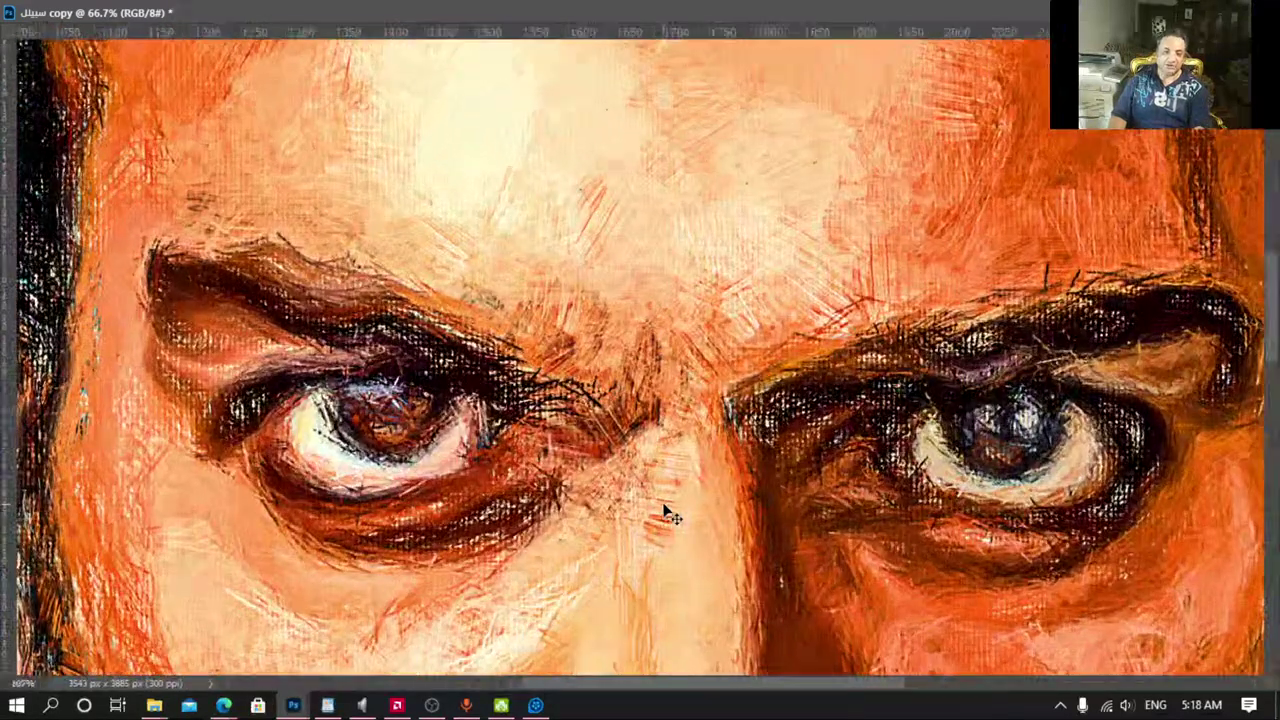
left_click_drag(663, 503, 495, 470)
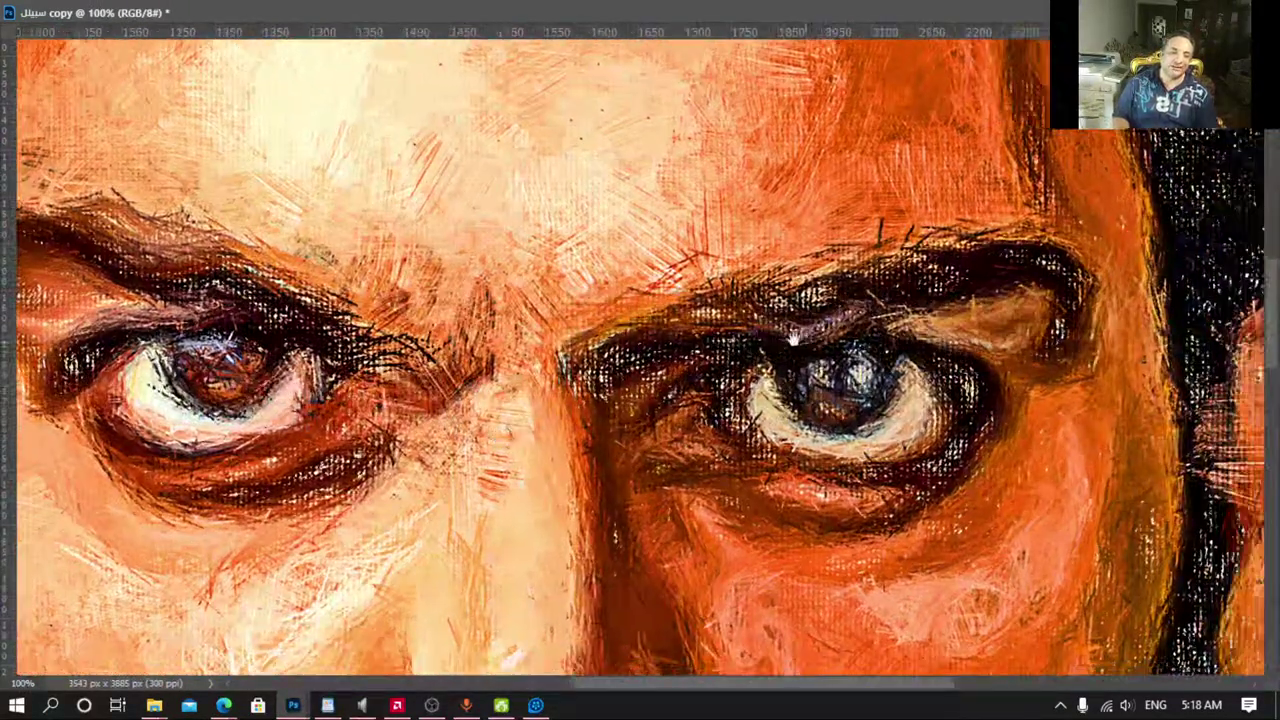
mouse_move(800, 393)
left_mouse_down()
mouse_move(686, 423)
mouse_move(903, 334)
left_mouse_up()
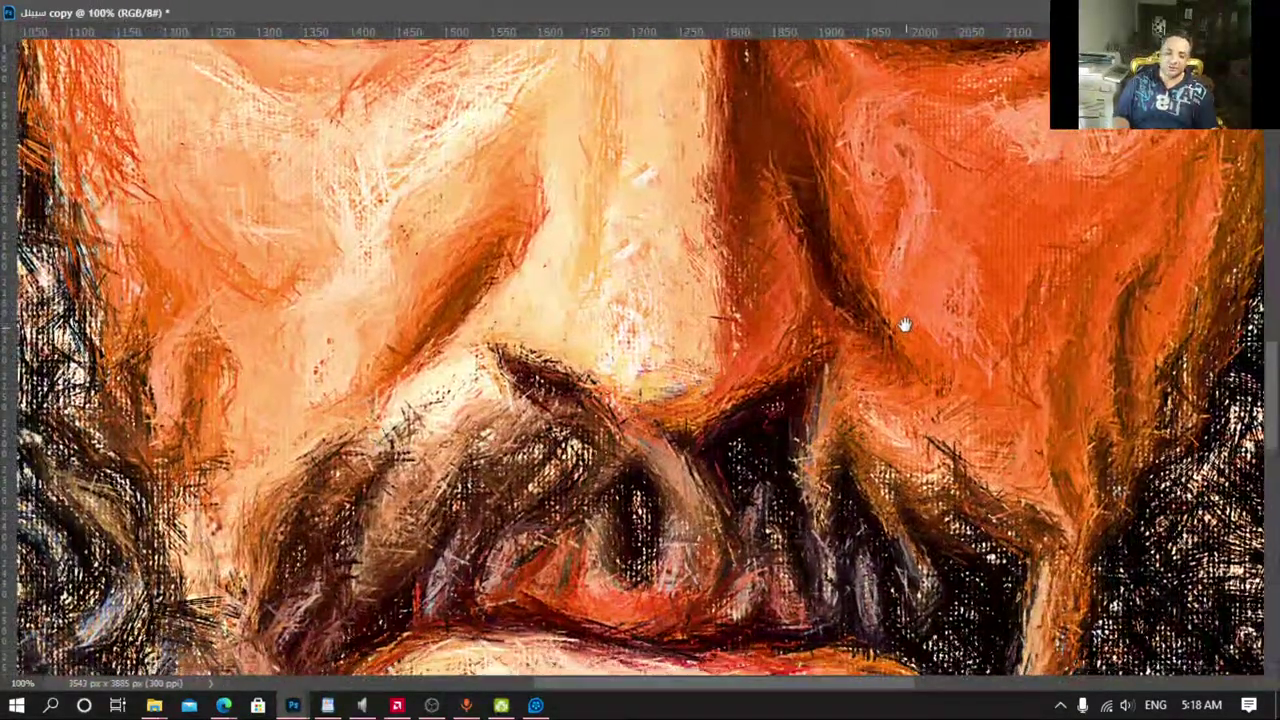
scroll(800, 393, "down", 3)
scroll(697, 477, "down", 1)
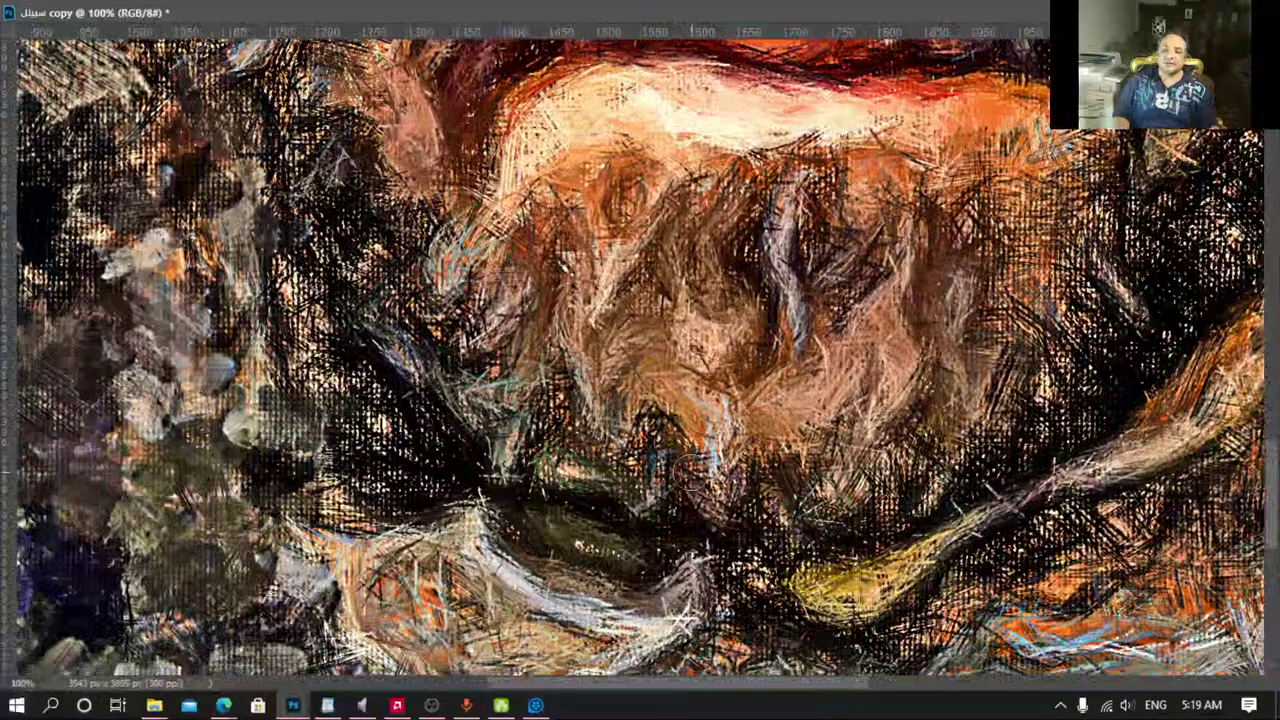